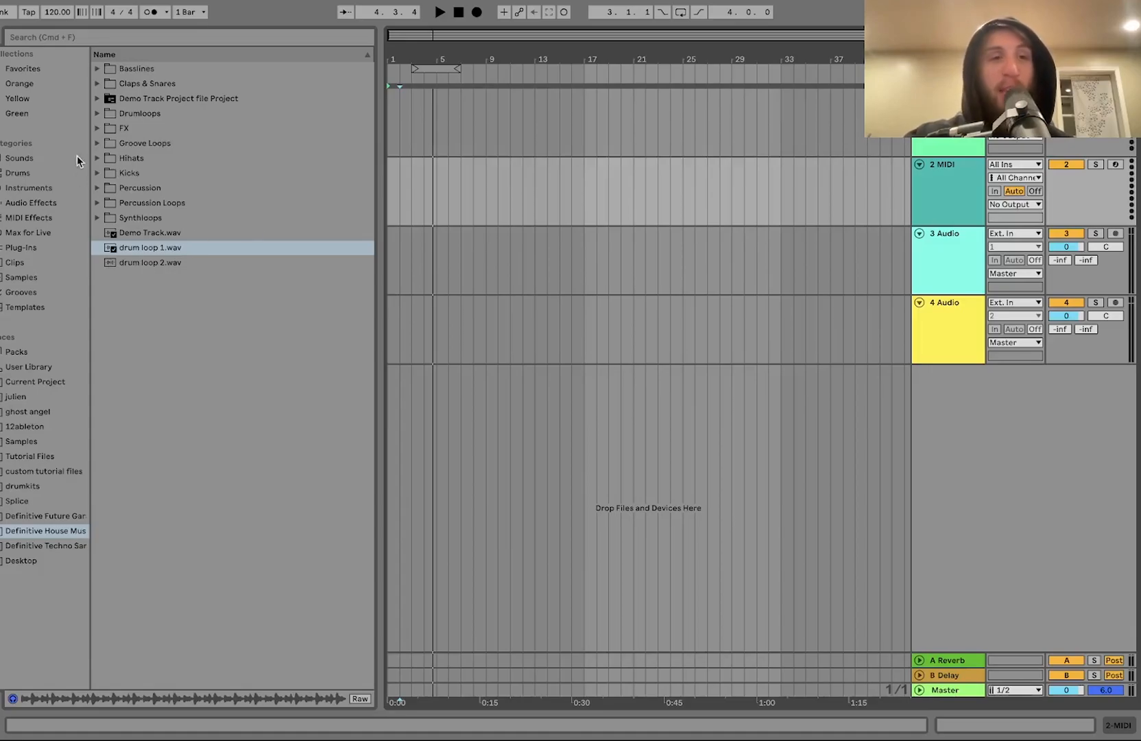
Step: Set the project tempo to 129 BPM
left_click(96, 98)
left_click(96, 98)
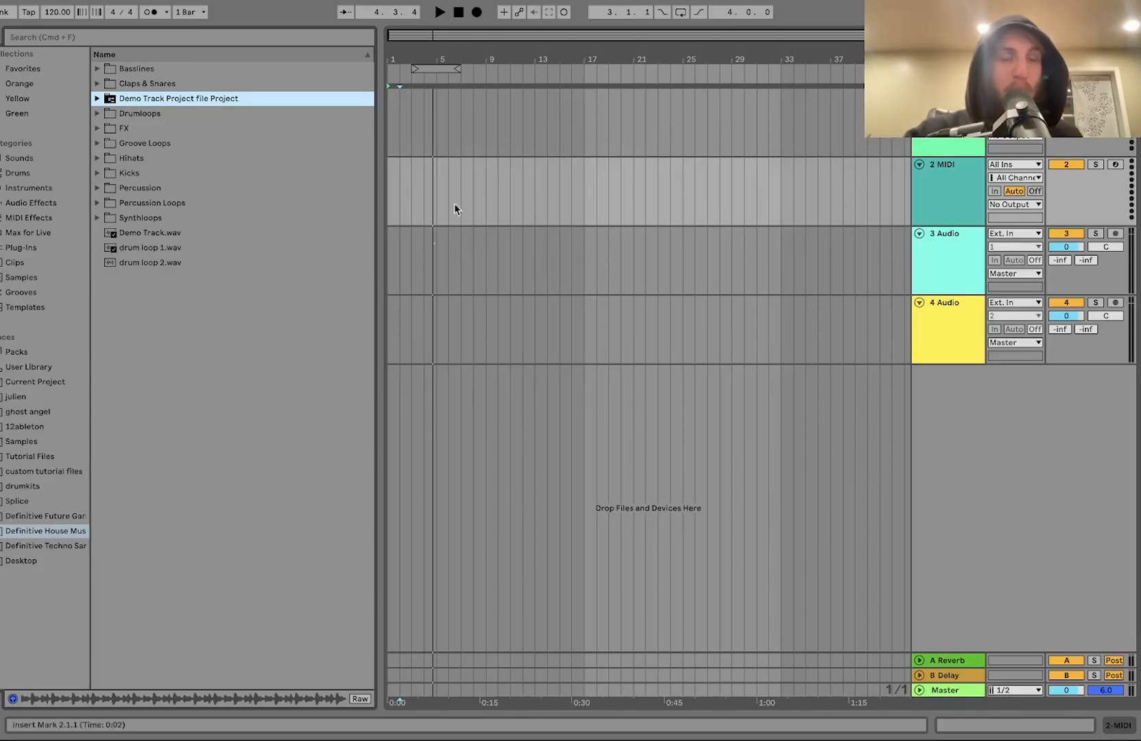
left_click(939, 214)
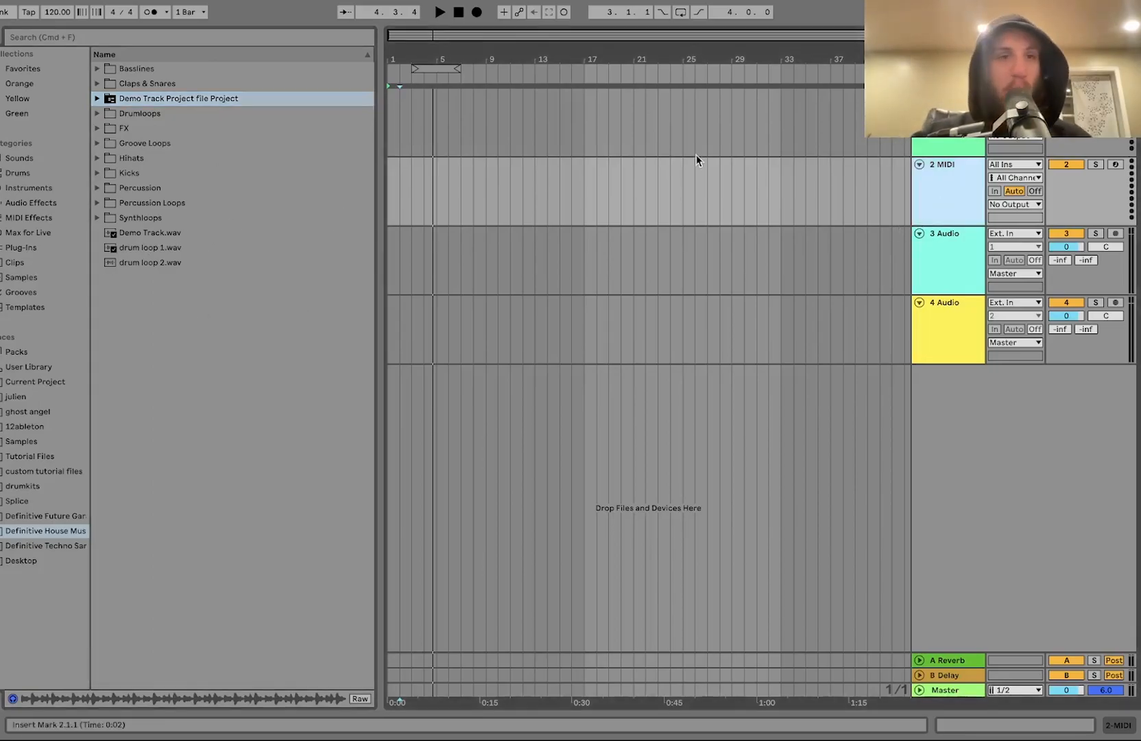
left_click_drag(54, 14, 53, 4)
key("Up")
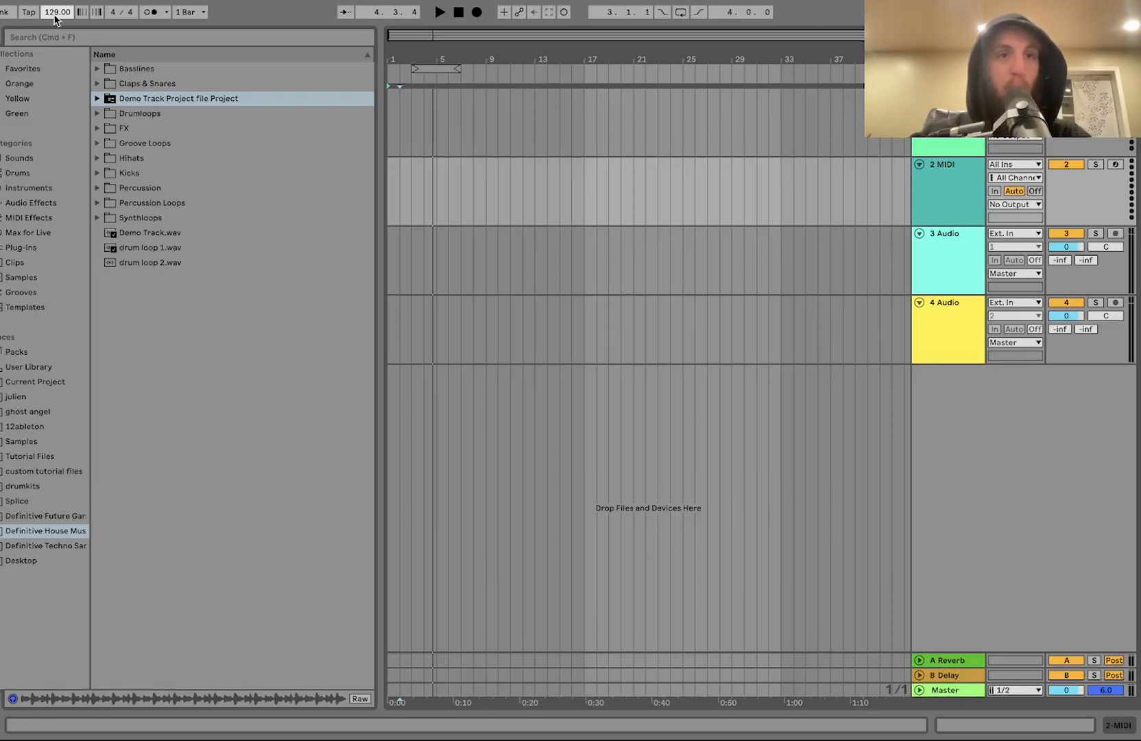
Step: Open the Kicks folder and audition the kick samples one after another
double_click(137, 173)
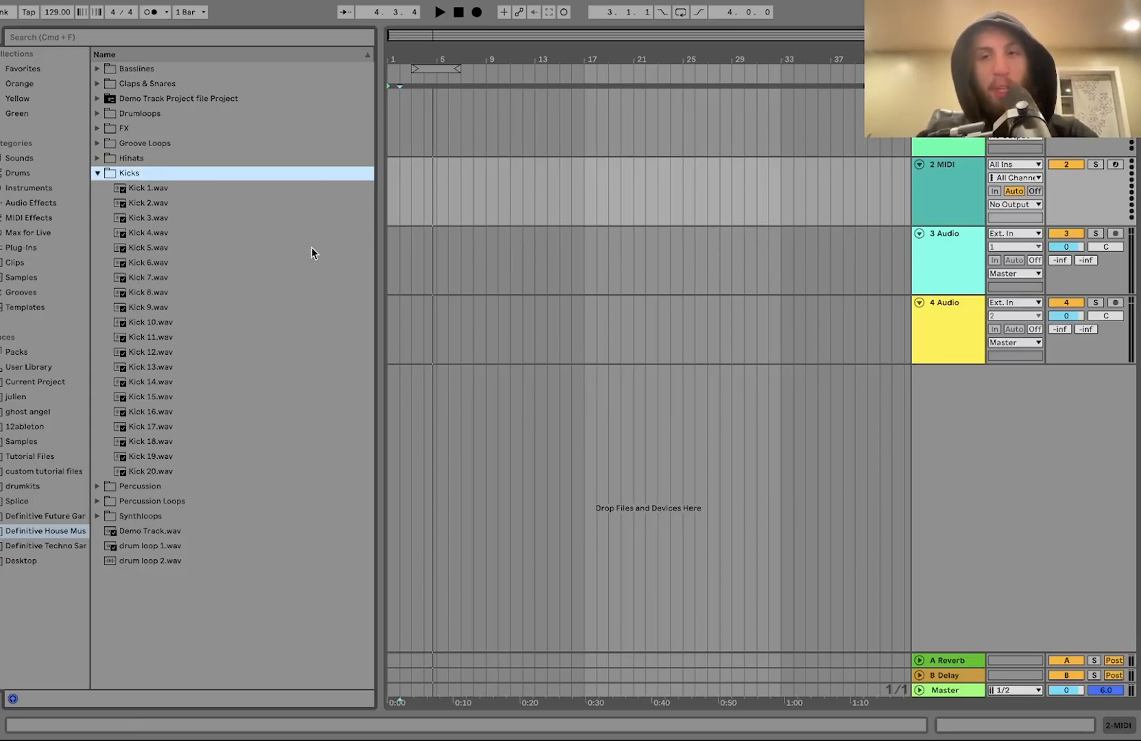
left_click(184, 263)
key("Down")
key("Down")
key("Down")
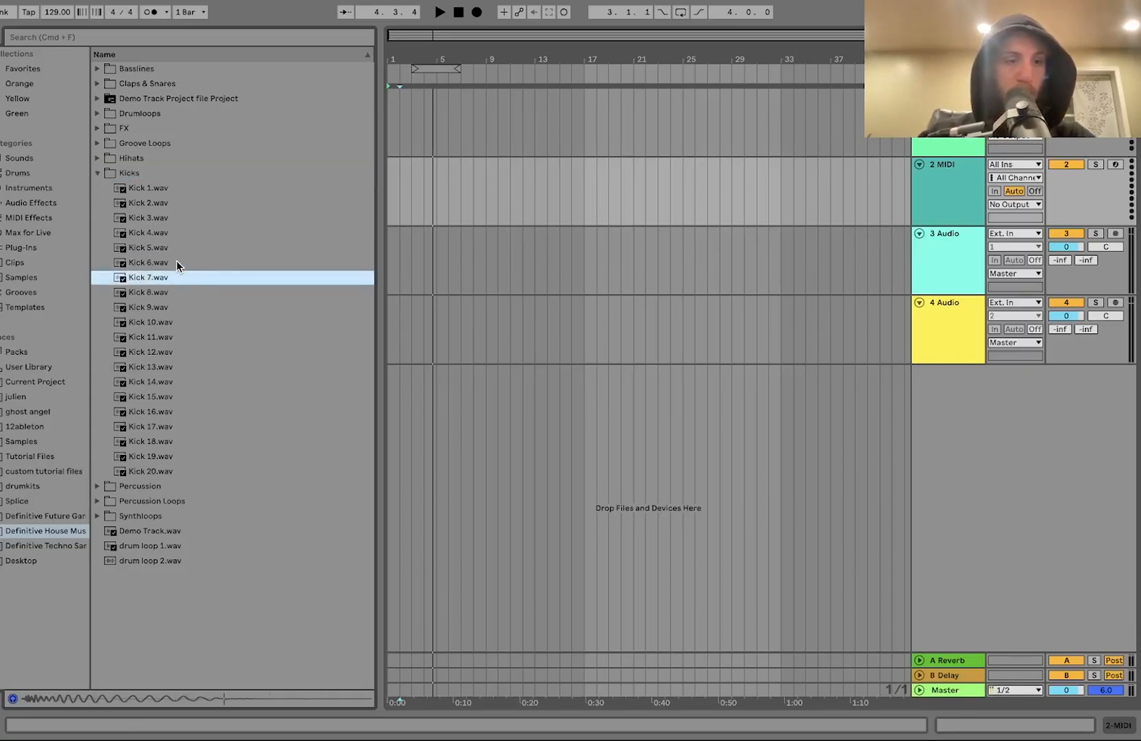
key("Down")
key("Down")
key("Down")
key("Down")
key("Down")
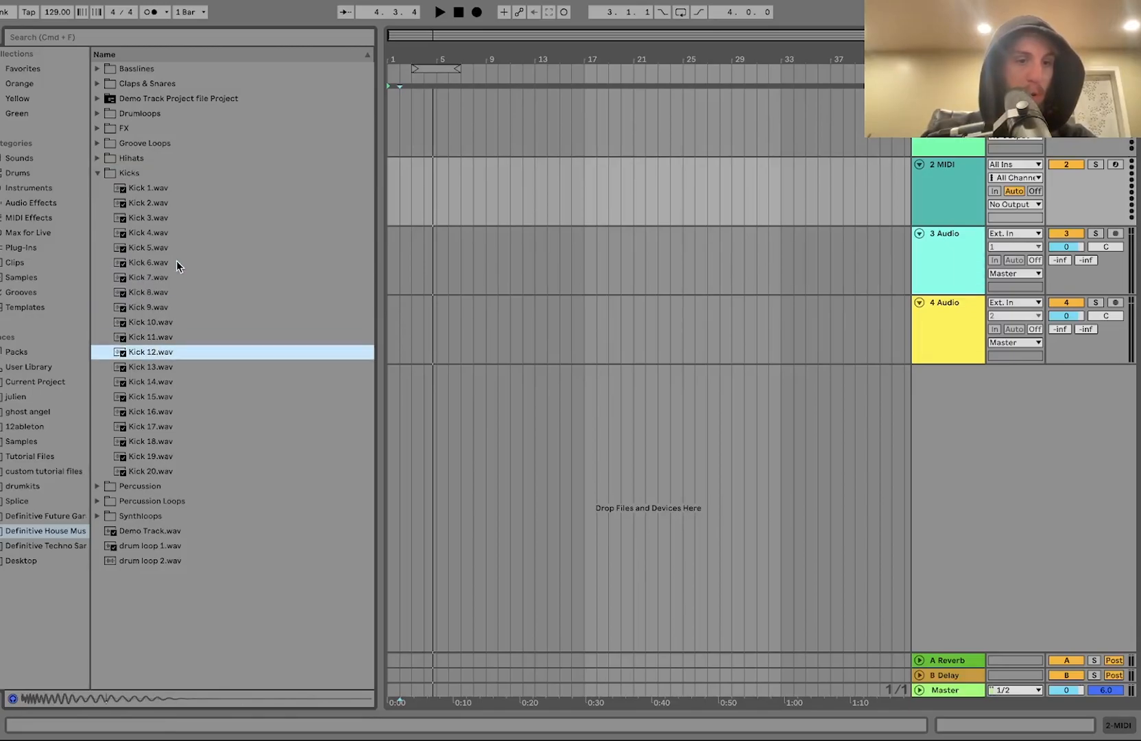
left_click(141, 440)
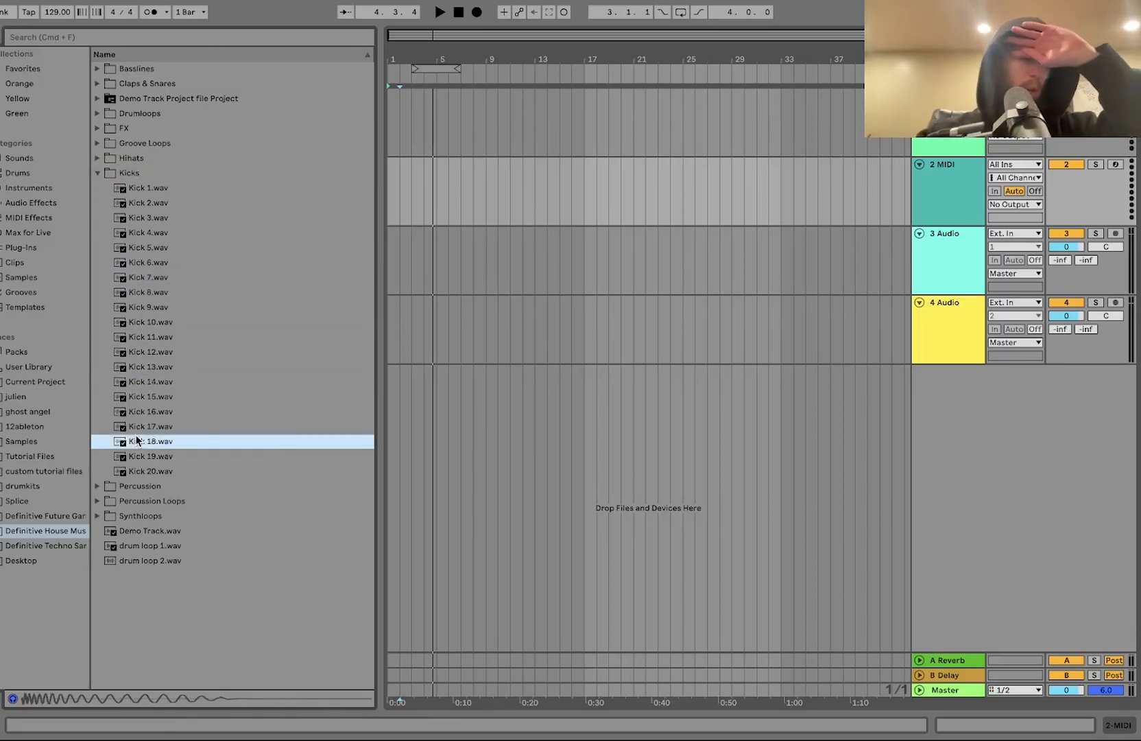
key("Up")
key("Up")
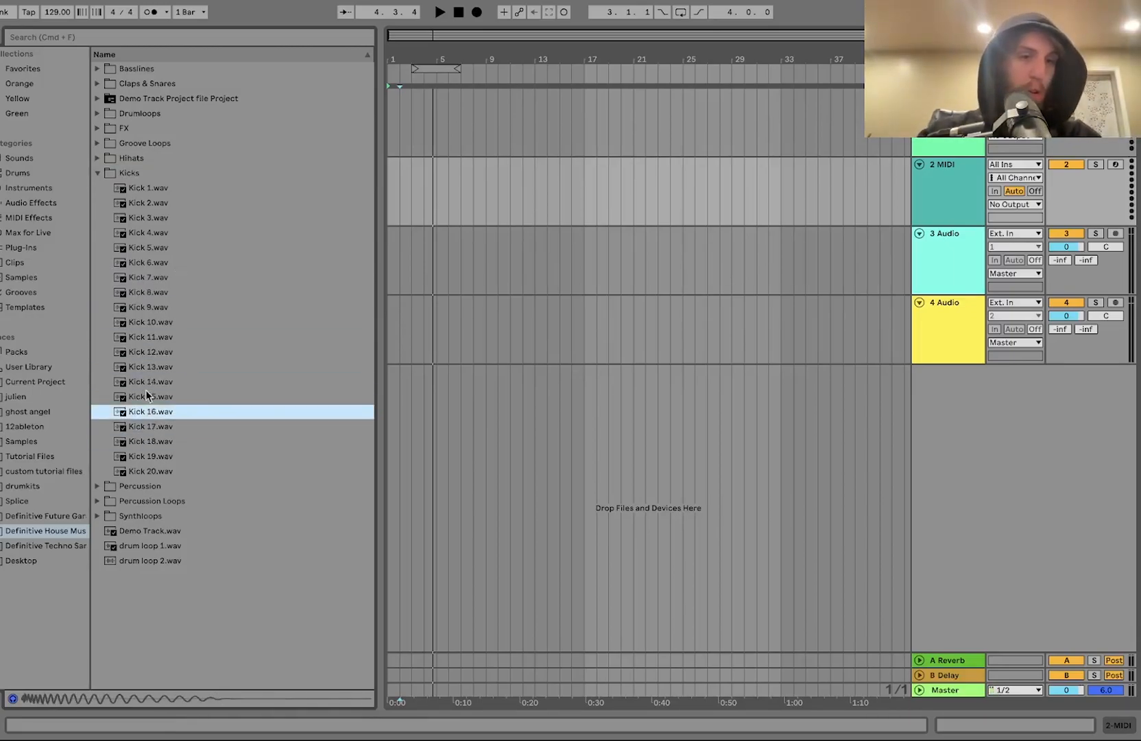
left_click(151, 340)
key("Up")
key("Up")
key("Down")
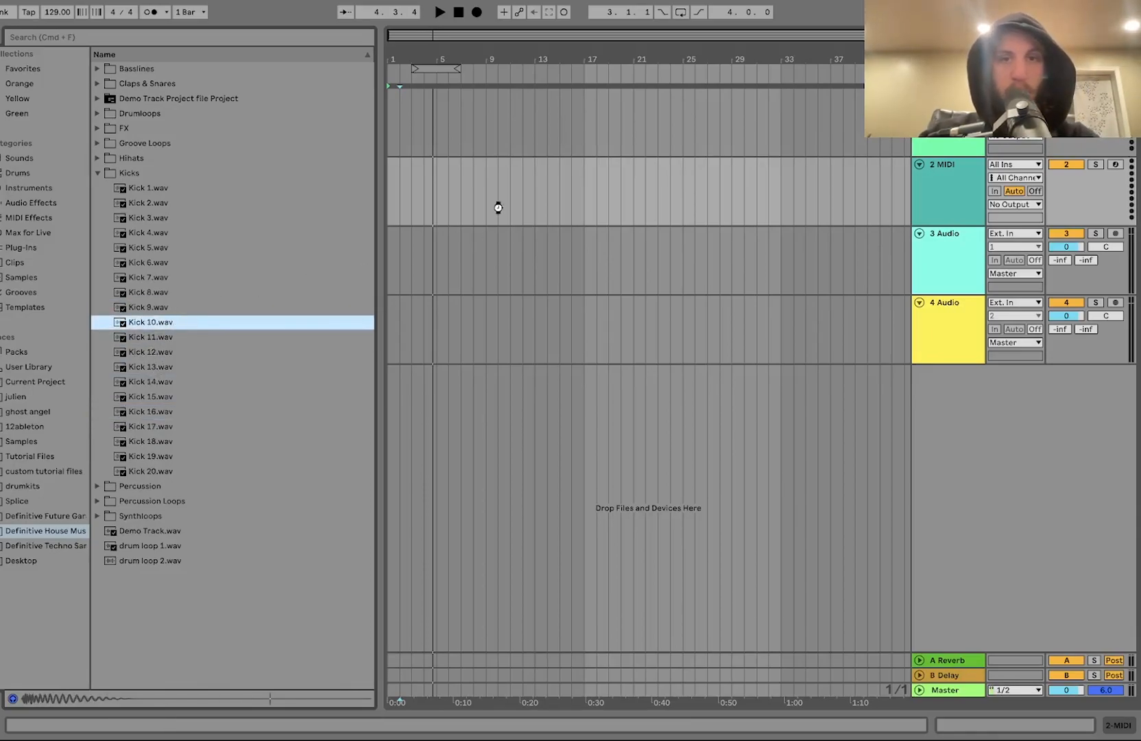
Step: Load Kick 6.wav onto the second MIDI track as a sampler instrument
left_click_drag(495, 217, 495, 217)
left_click(139, 294)
key("Up")
key("Up")
key("Up")
key("Down")
key("Return")
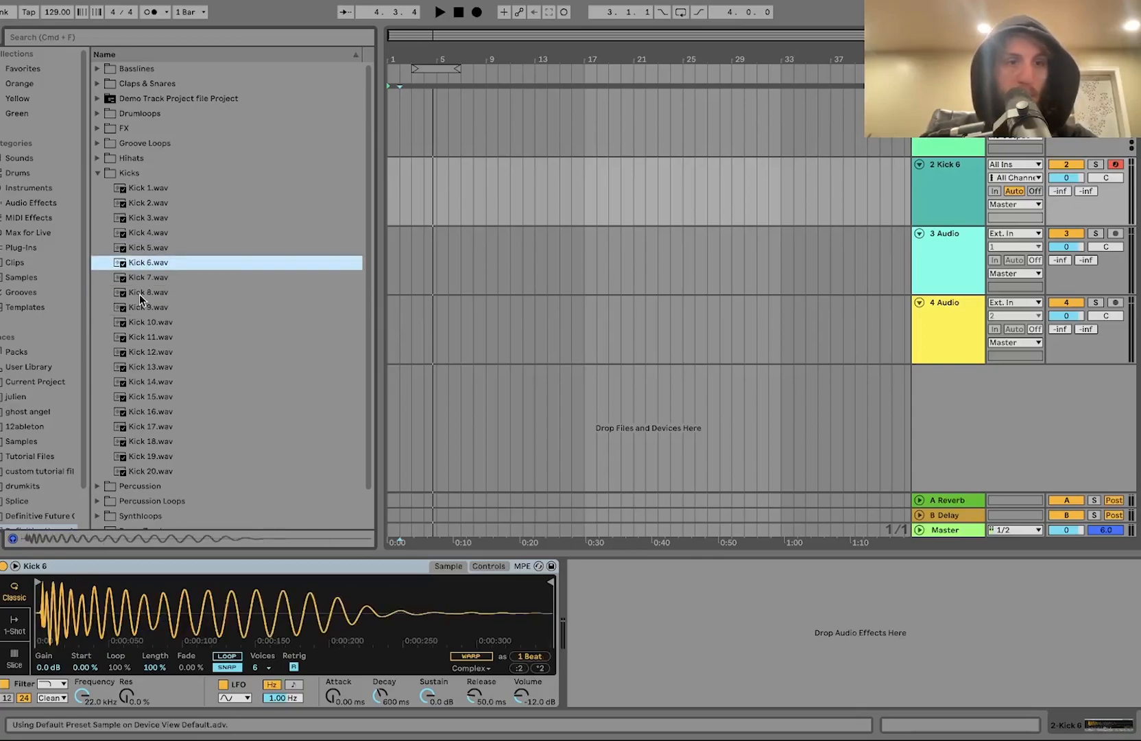
Step: Preview the kick and set the sampler's volume to -8 dB
key("a")
key("v")
key("a")
left_click_drag(519, 694, 514, 694)
key("a")
Step: Audition several more kicks and replace the track's sample with Kick 13.wav
left_click(180, 426)
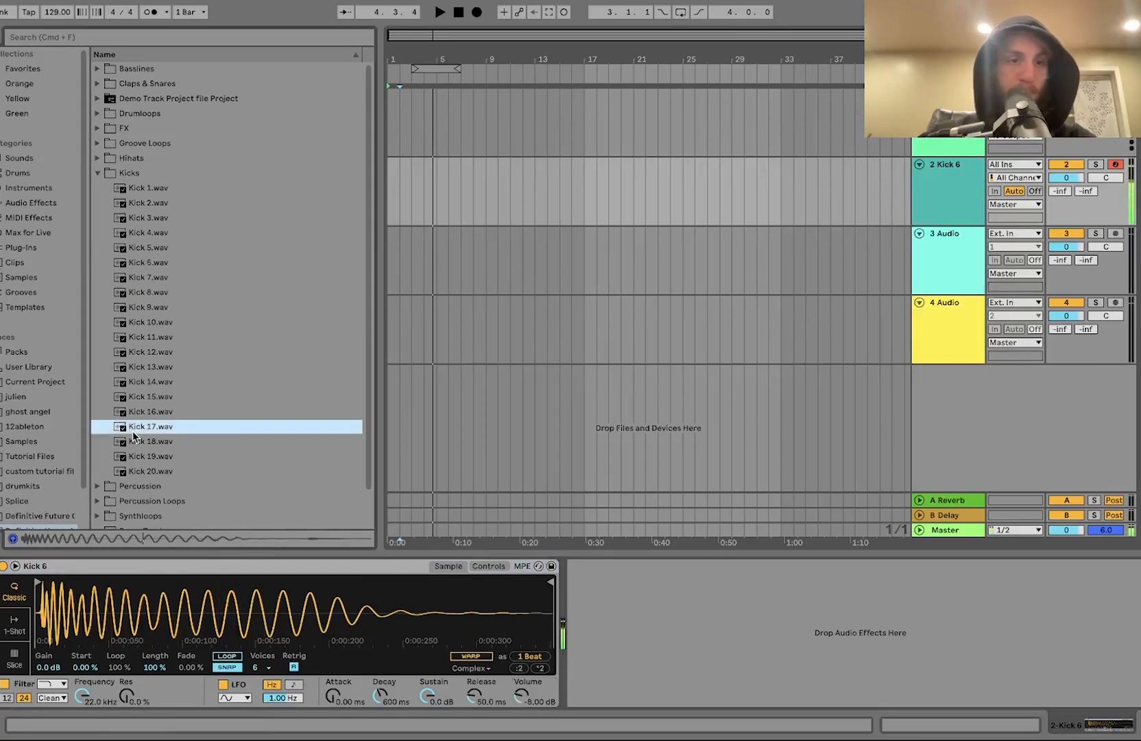
left_click(168, 411)
left_click(140, 382)
left_click(148, 367)
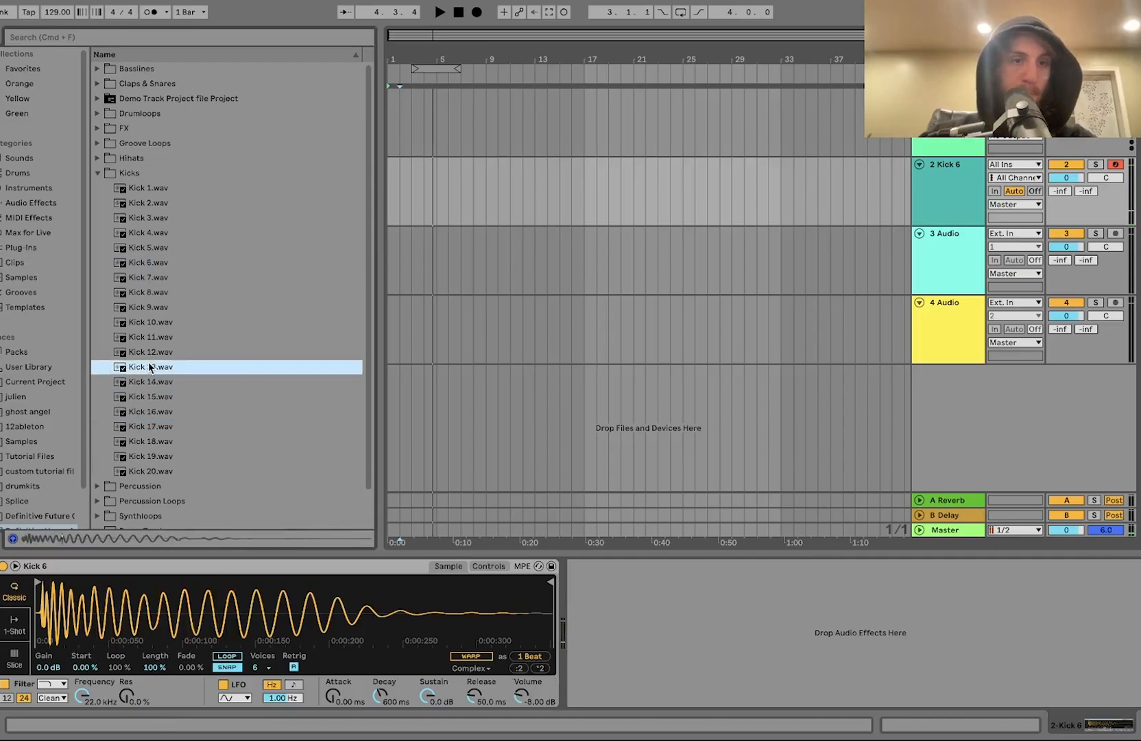
left_click(154, 353)
left_click(148, 369)
left_click(147, 353)
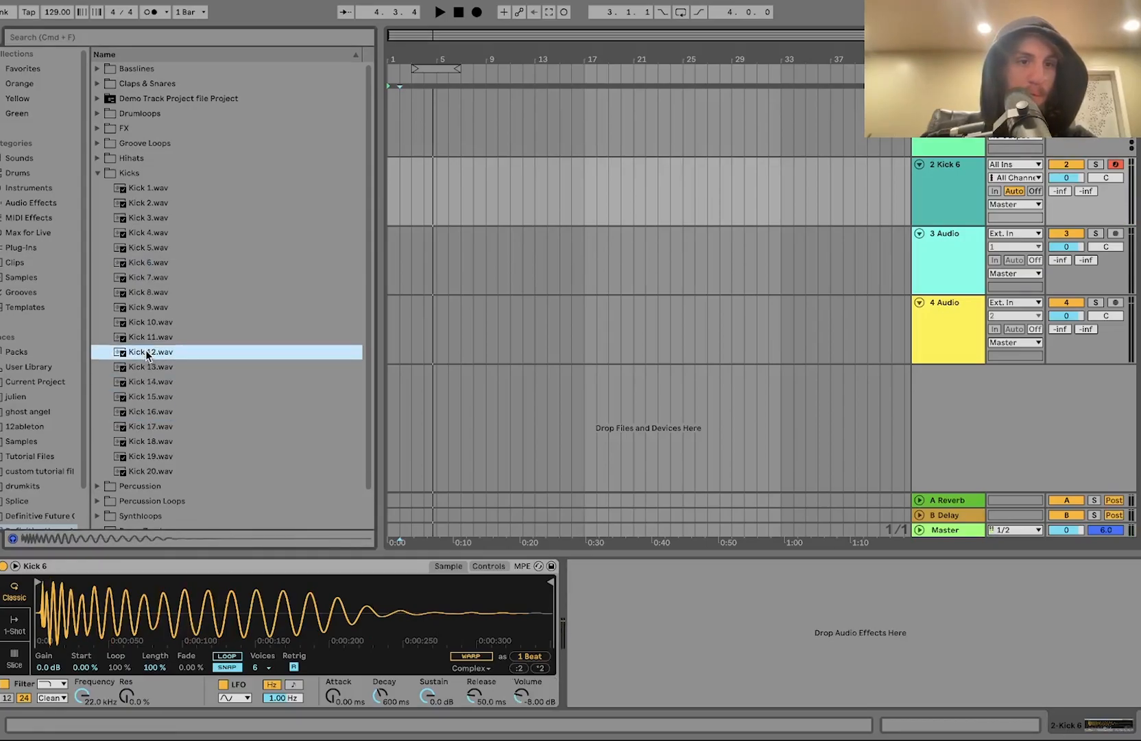
left_click(150, 366)
left_click_drag(143, 367, 146, 642)
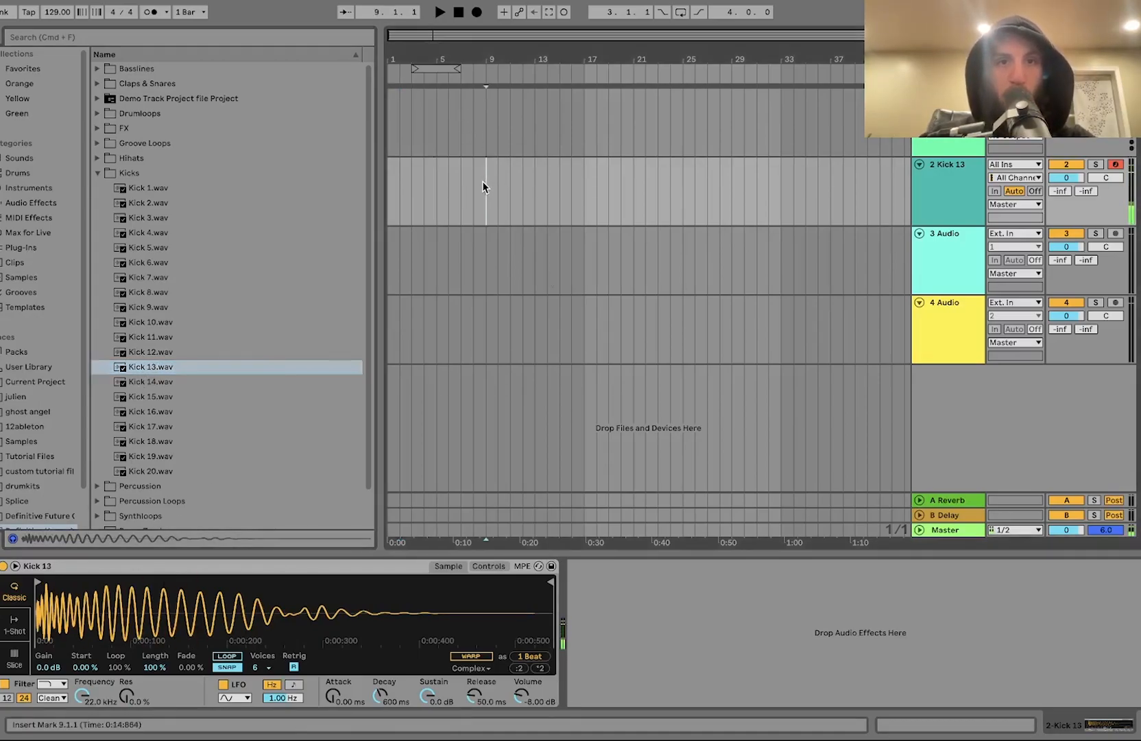
Step: Create an 8-bar MIDI clip at the start of the Kick 13 track
left_click_drag(485, 177, 326, 178)
key("super+shift+m")
key("super+l")
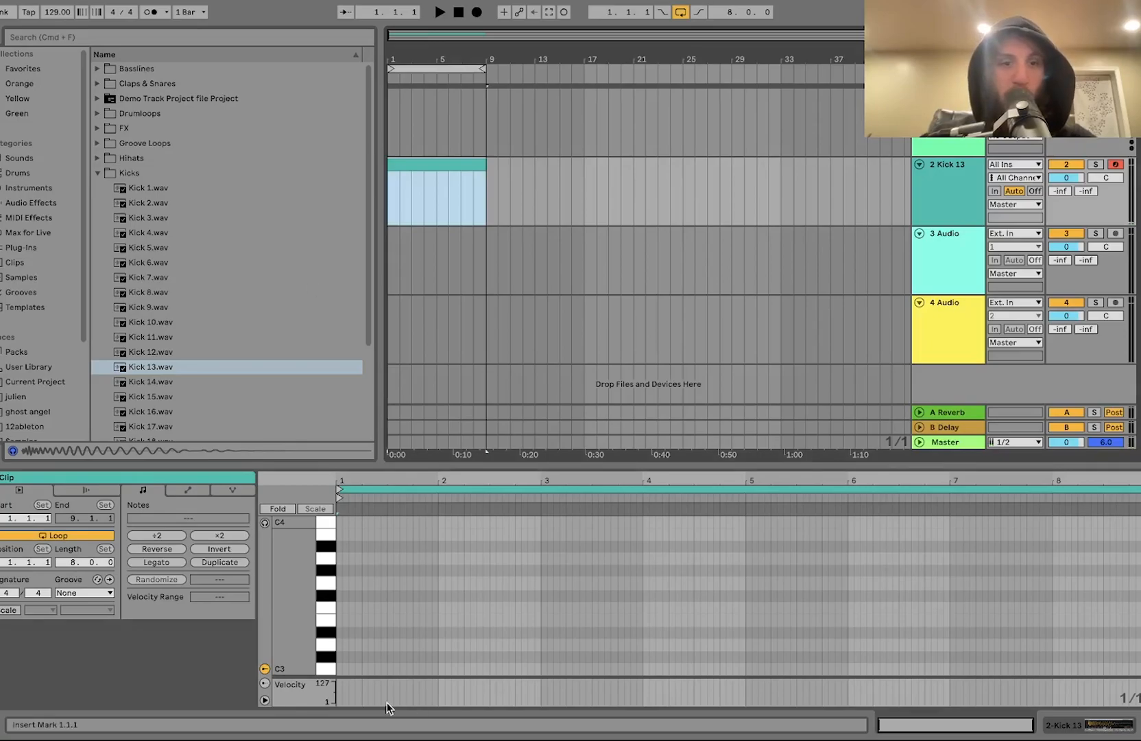
Step: Add a C3 note at the clip start and duplicate it to fill the clip with quarter-note kicks
left_click(343, 673)
double_click(337, 669)
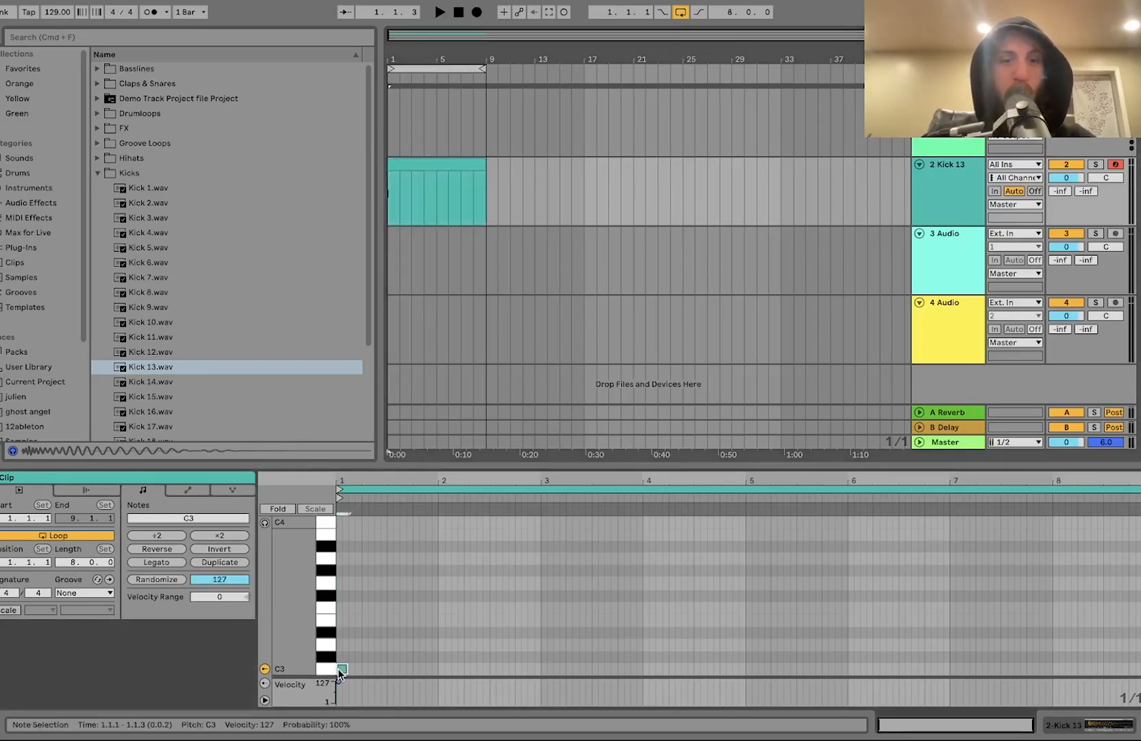
key("super+d")
key("super+d")
key("super+d")
key("super+d")
key("super+d")
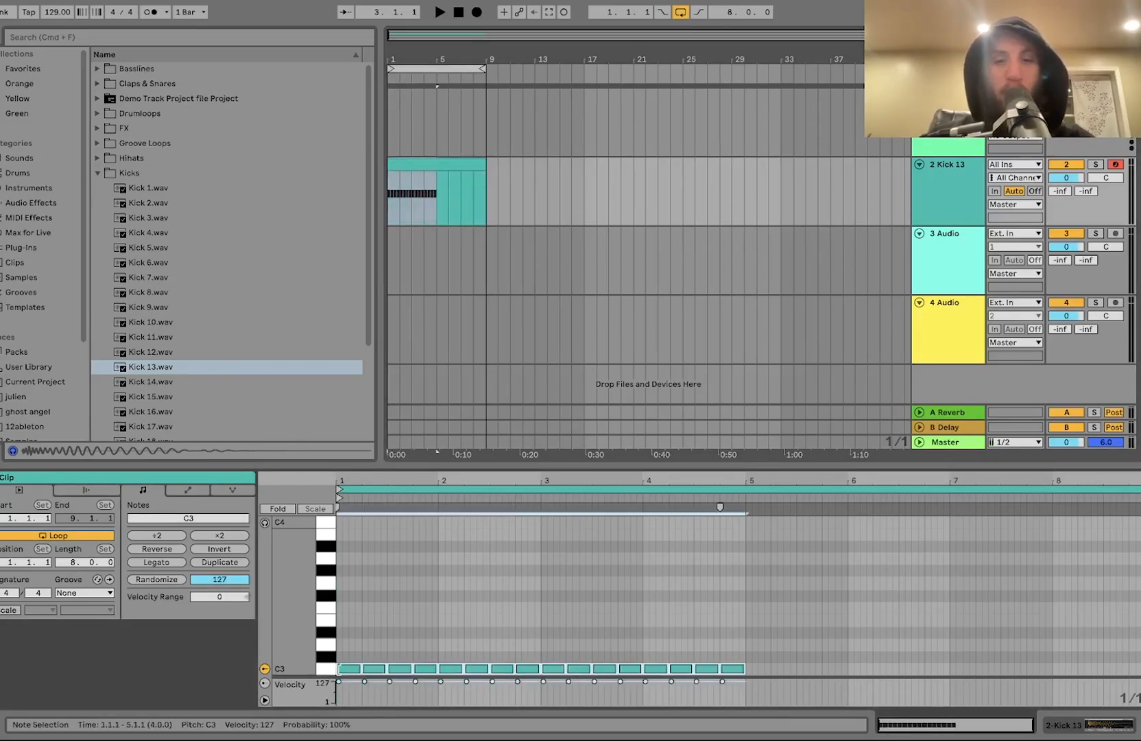
Step: Play back the kick pattern and stop it
left_click(945, 175)
key("space")
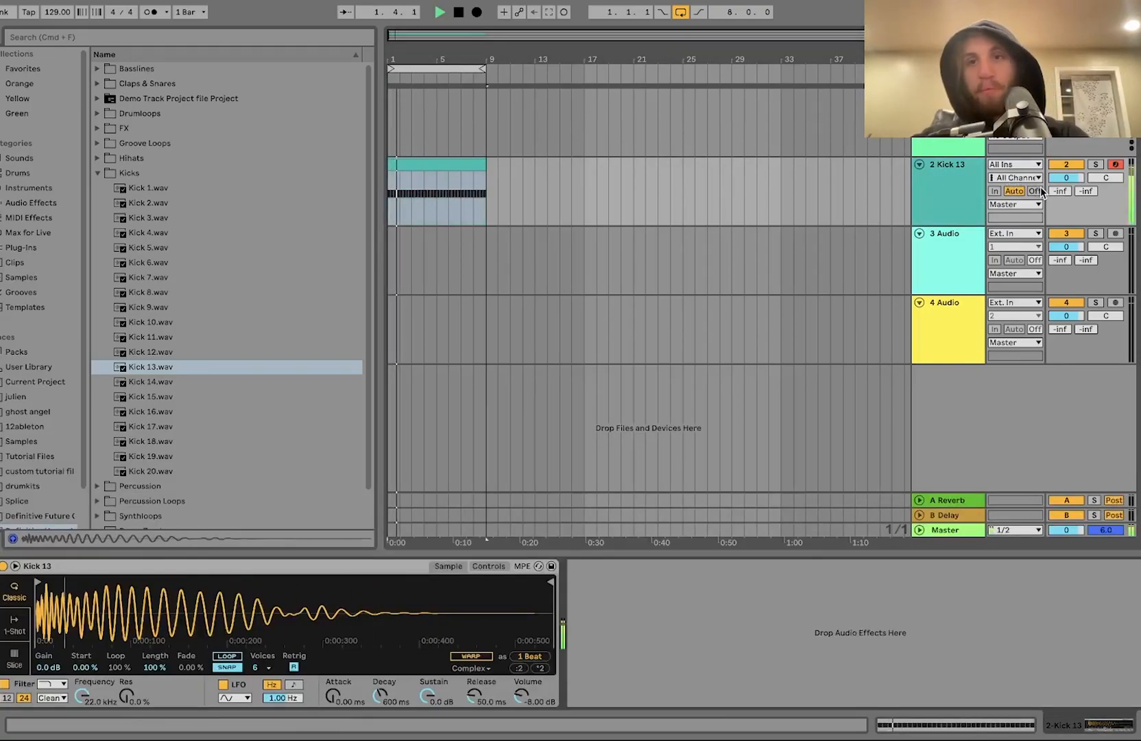
key("space")
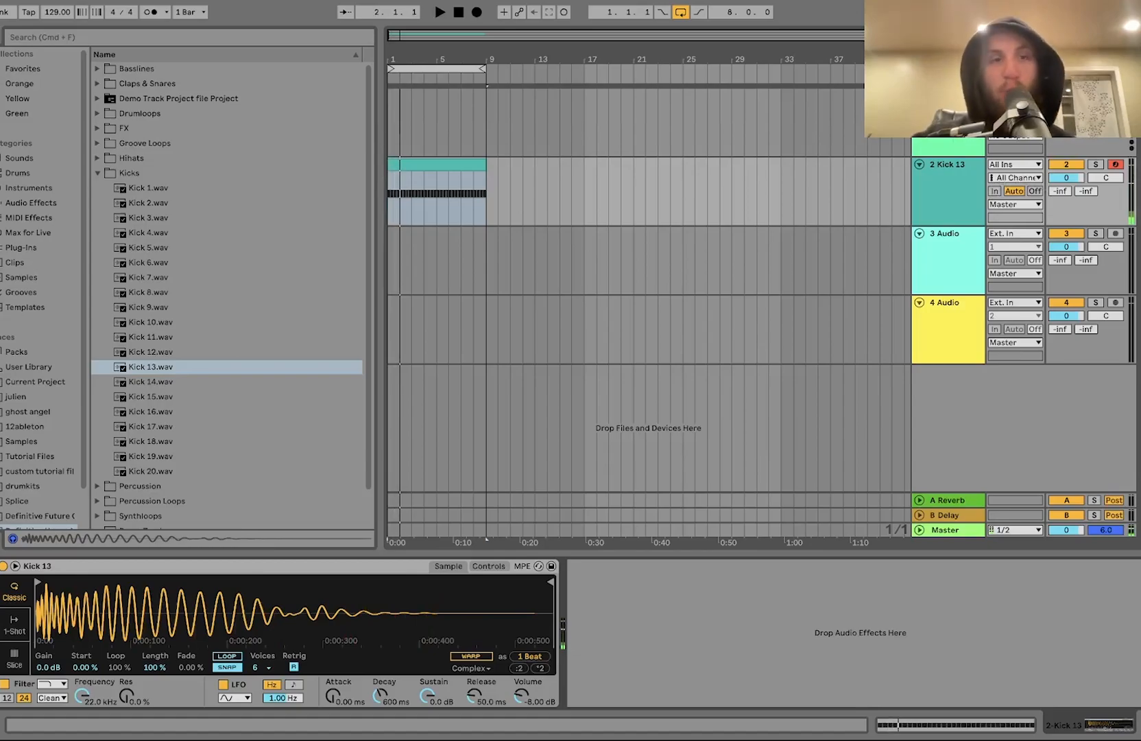
Step: Load the Operator instrument onto the first MIDI track
left_click(948, 113)
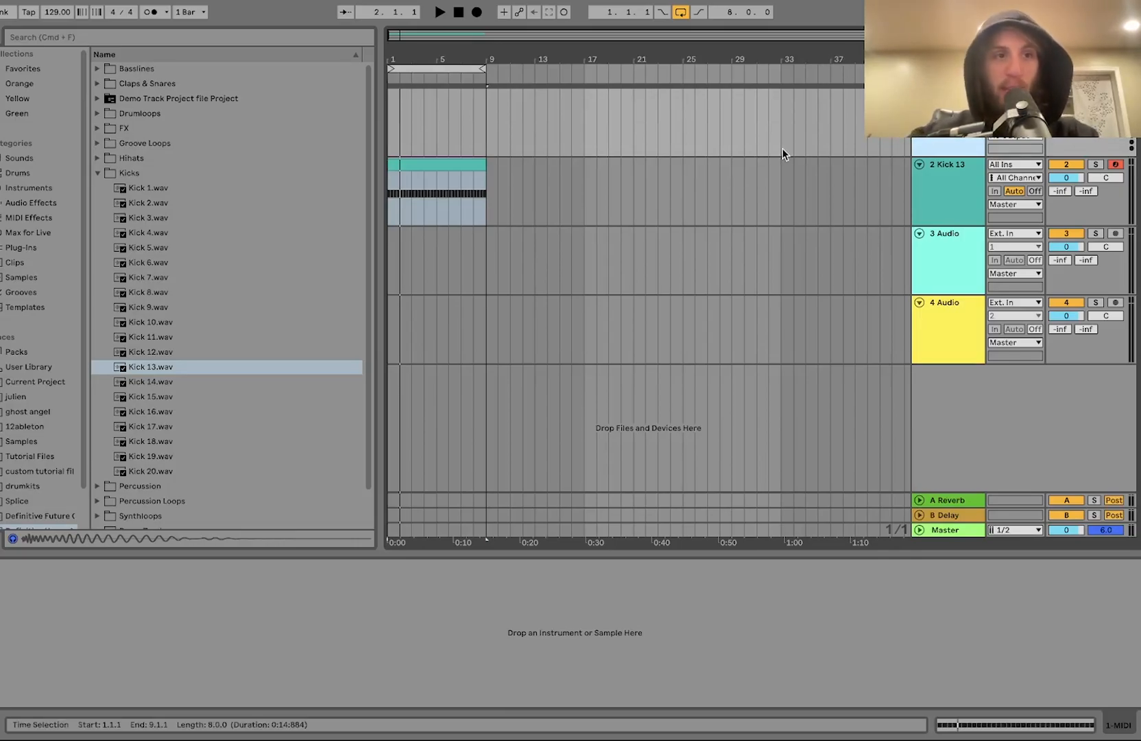
left_click(36, 187)
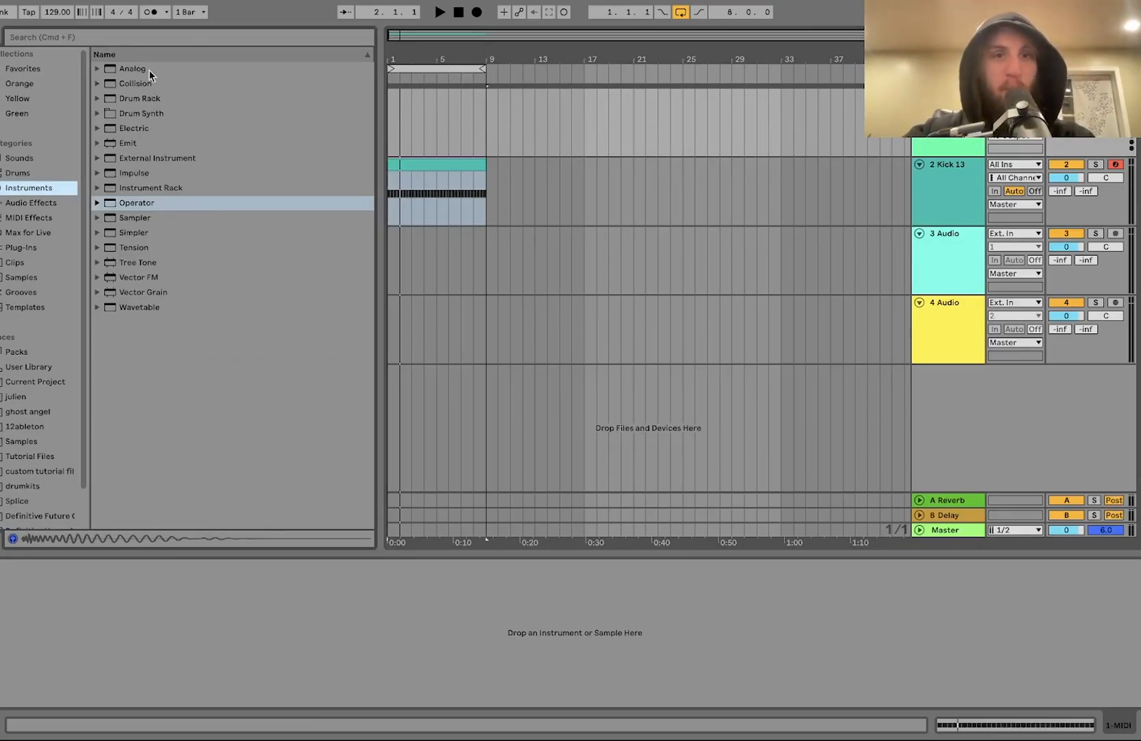
double_click(134, 204)
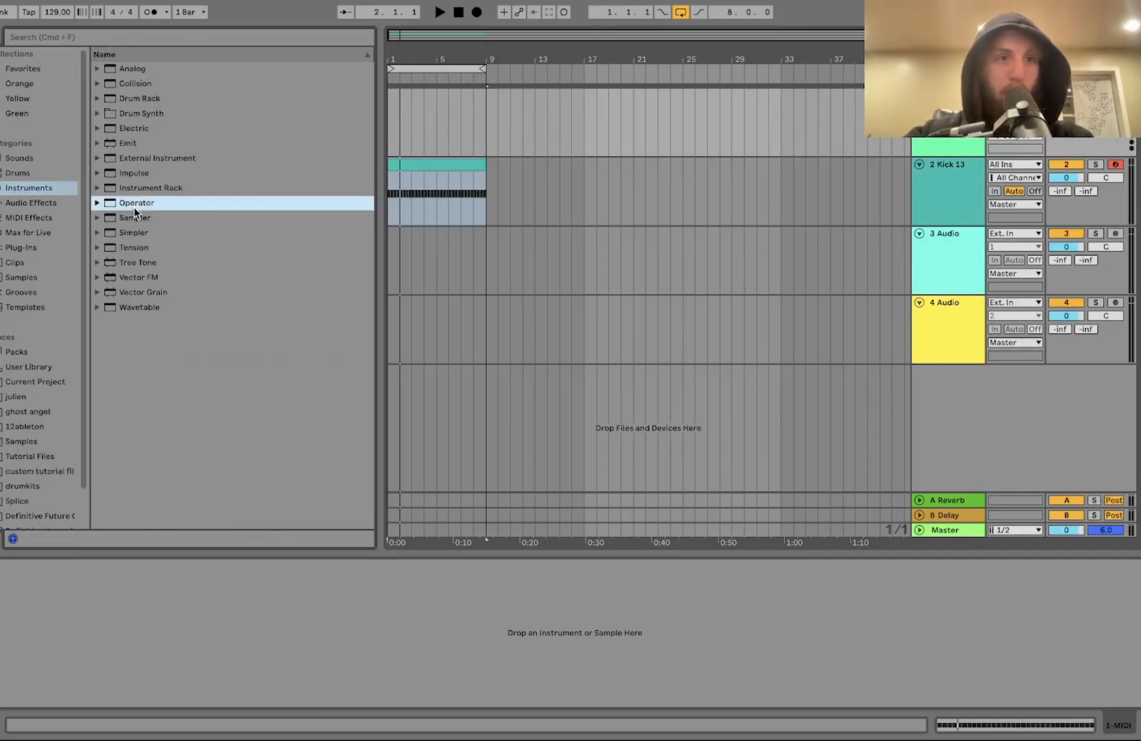
Step: Create a 4-bar MIDI clip on the Operator track and enlarge the note editor
left_click_drag(439, 137, 392, 138)
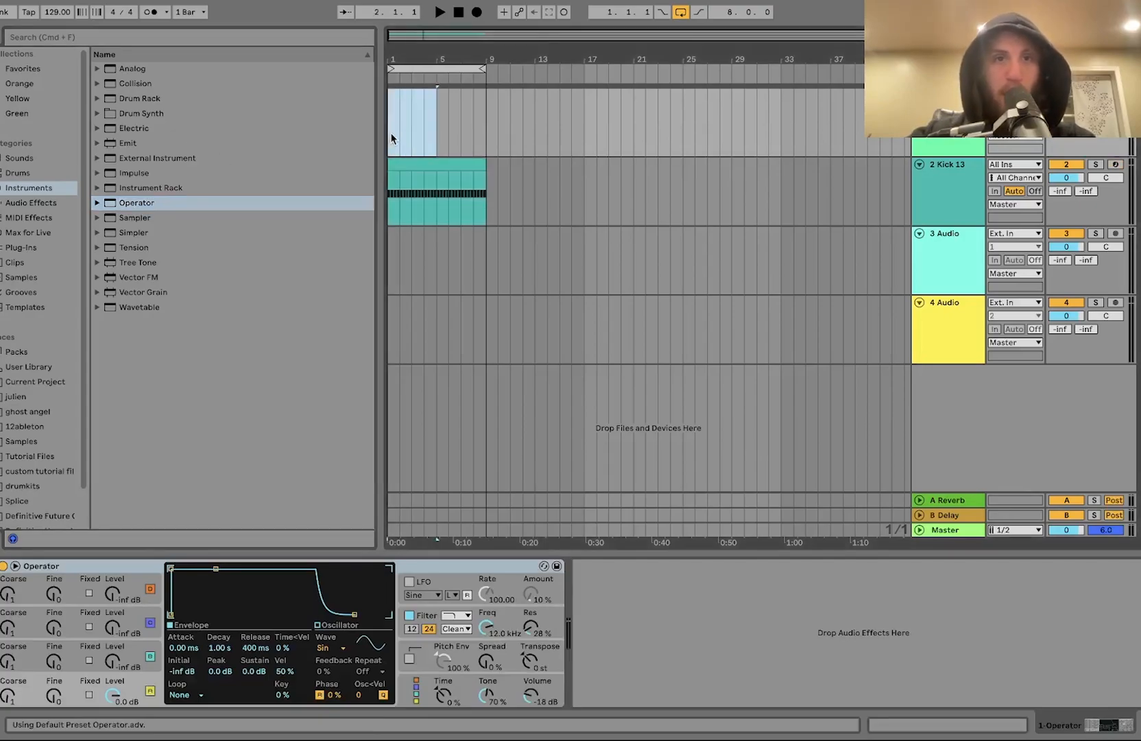
key("super+shift+m")
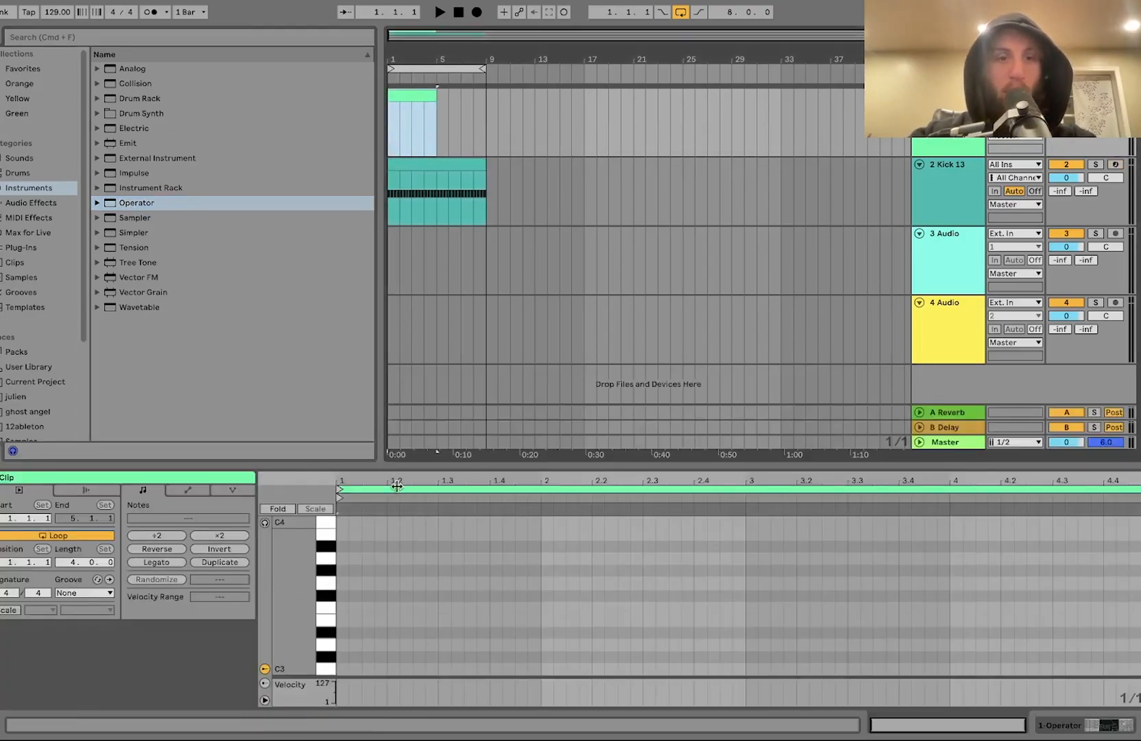
left_click_drag(399, 466, 419, 281)
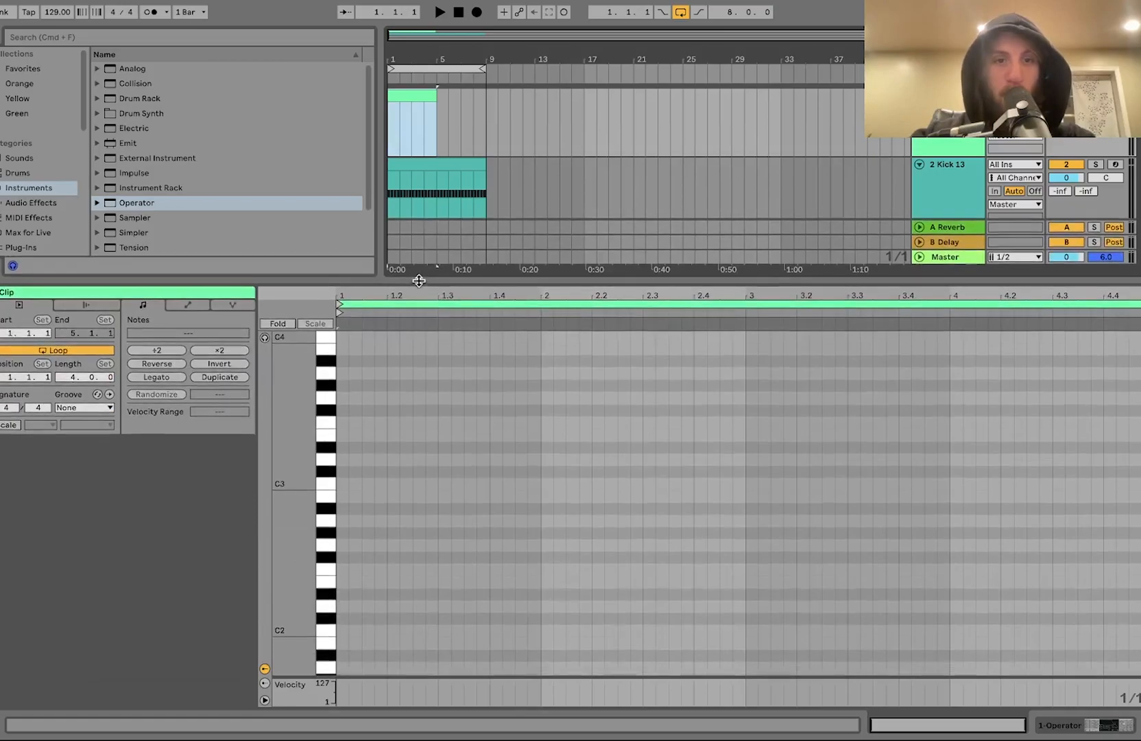
Step: Draw sixteenth notes on A3 and C4 across the first beats of bar 1 in the Operator clip
double_click(368, 372)
key("space")
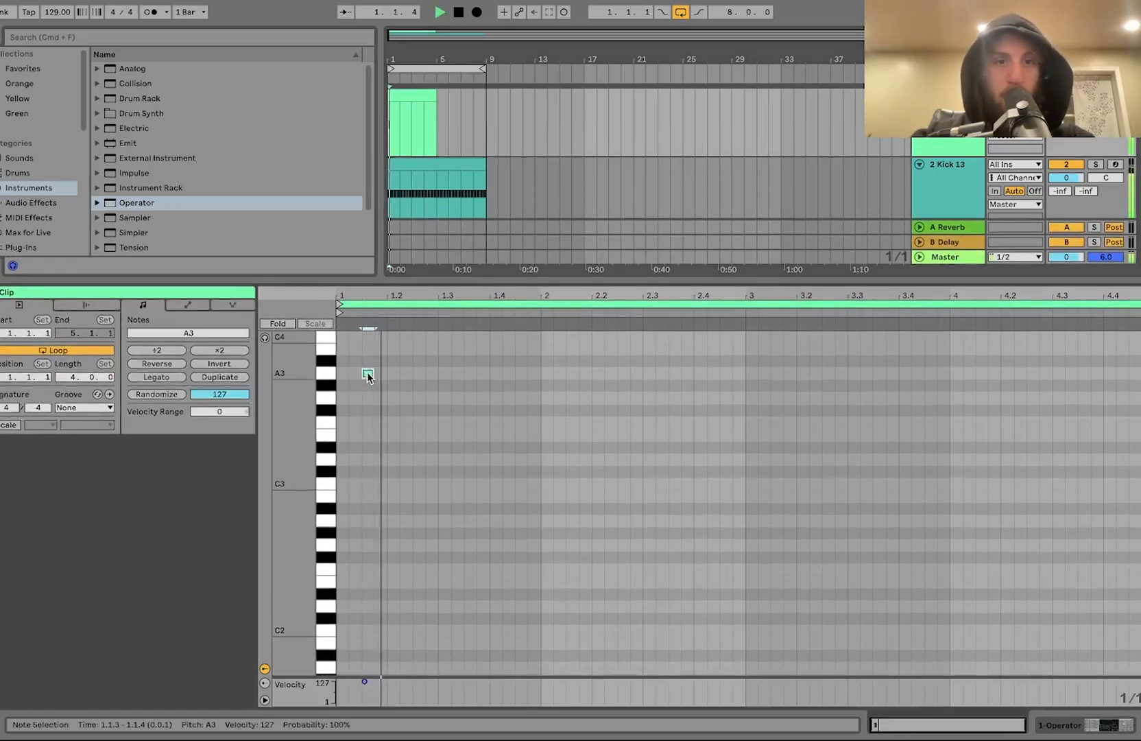
double_click(419, 373)
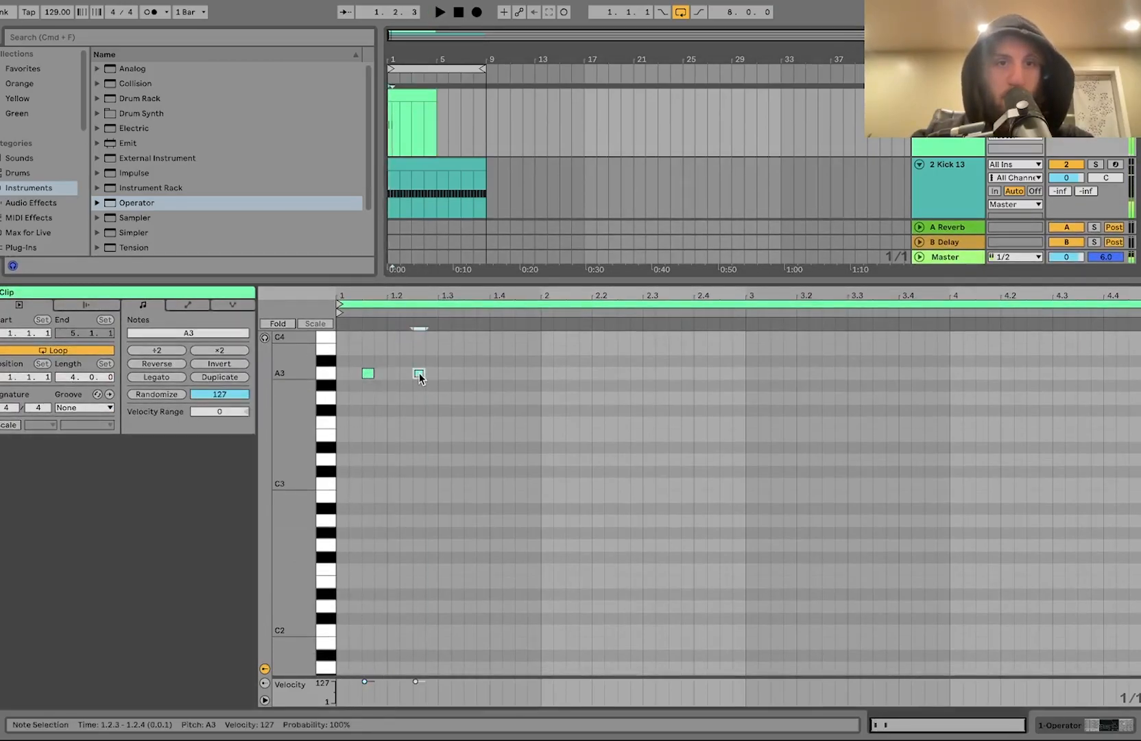
double_click(431, 337)
double_click(460, 336)
double_click(469, 374)
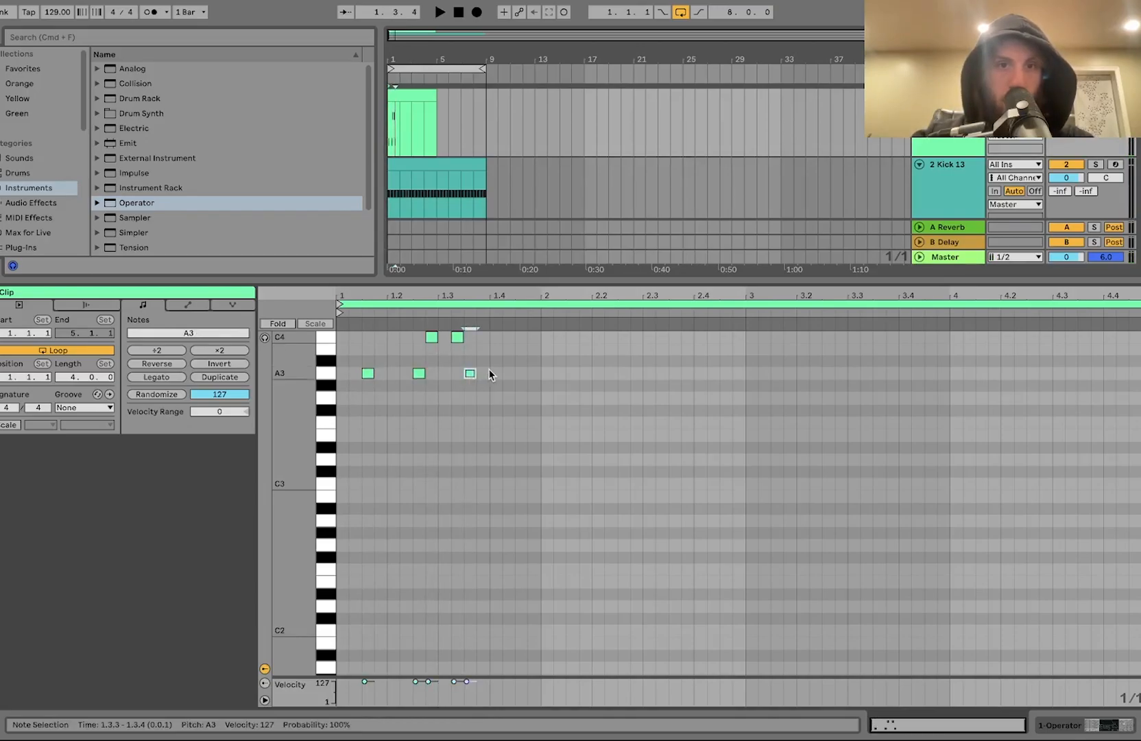
Step: Add a C4 note and a D4 note in the fourth beat of bar 1
scroll(489, 371, "up", 1)
double_click(511, 360)
scroll(511, 359, "up", 1)
double_click(521, 353)
key("space")
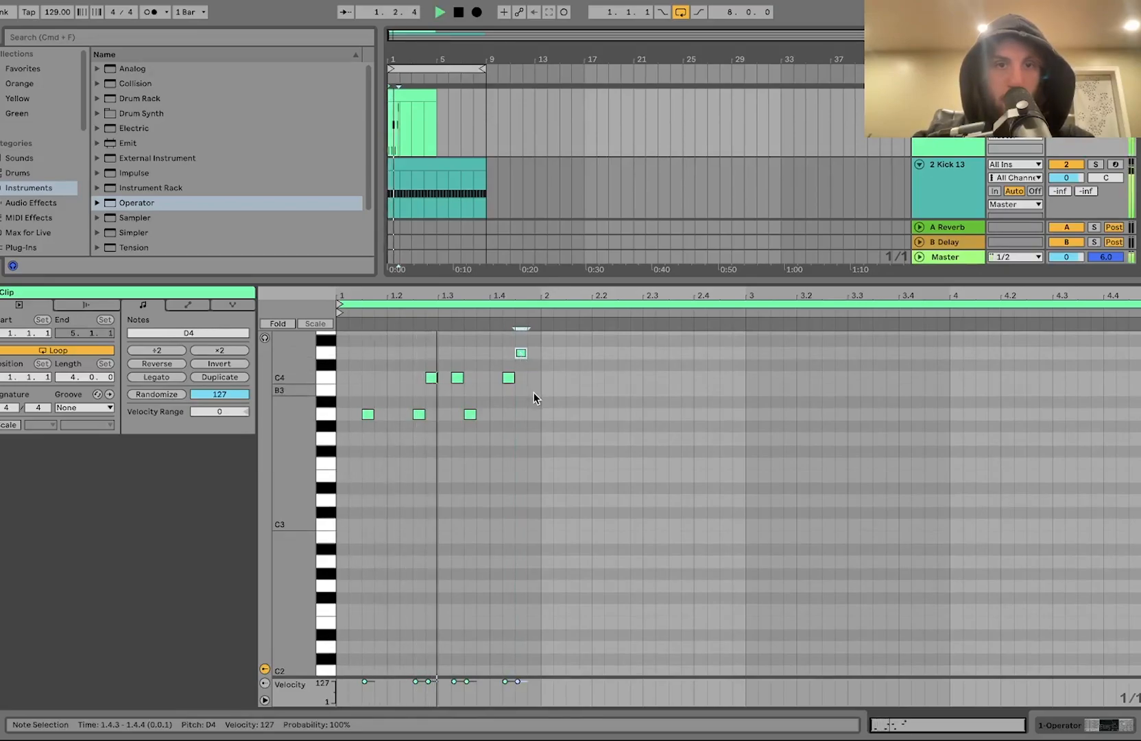
Step: Continue the melody through bar 2 with A3, C4 and D4 sixteenth notes
double_click(531, 415)
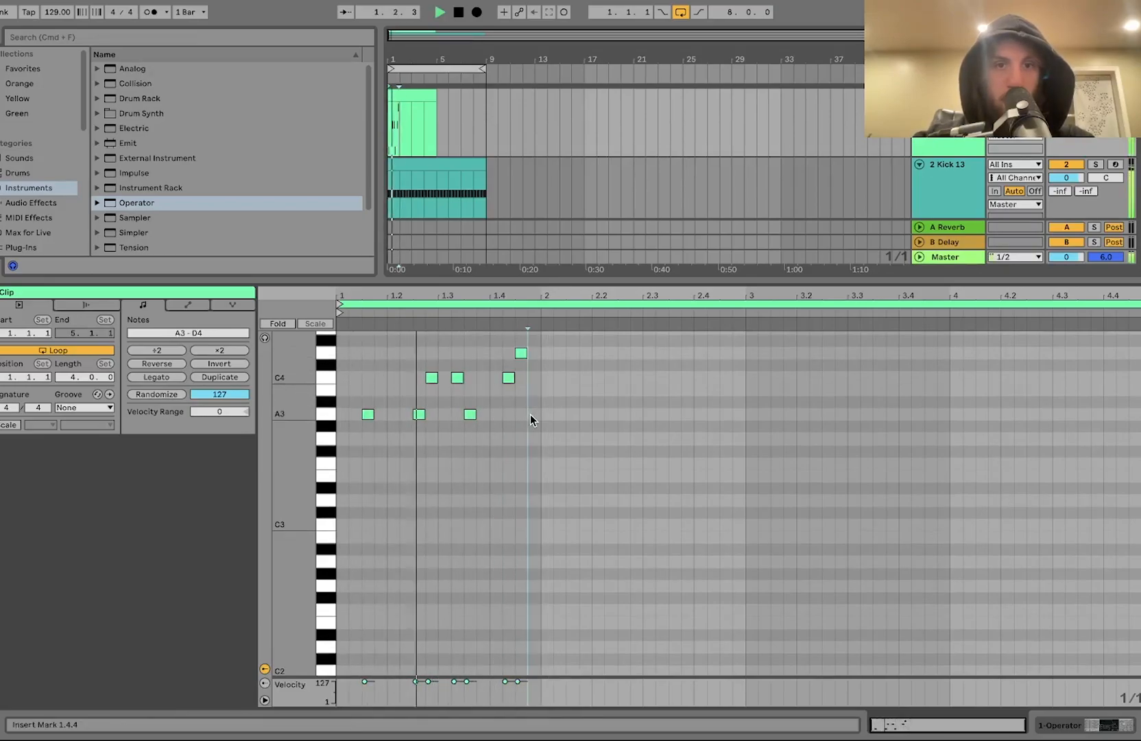
double_click(573, 415)
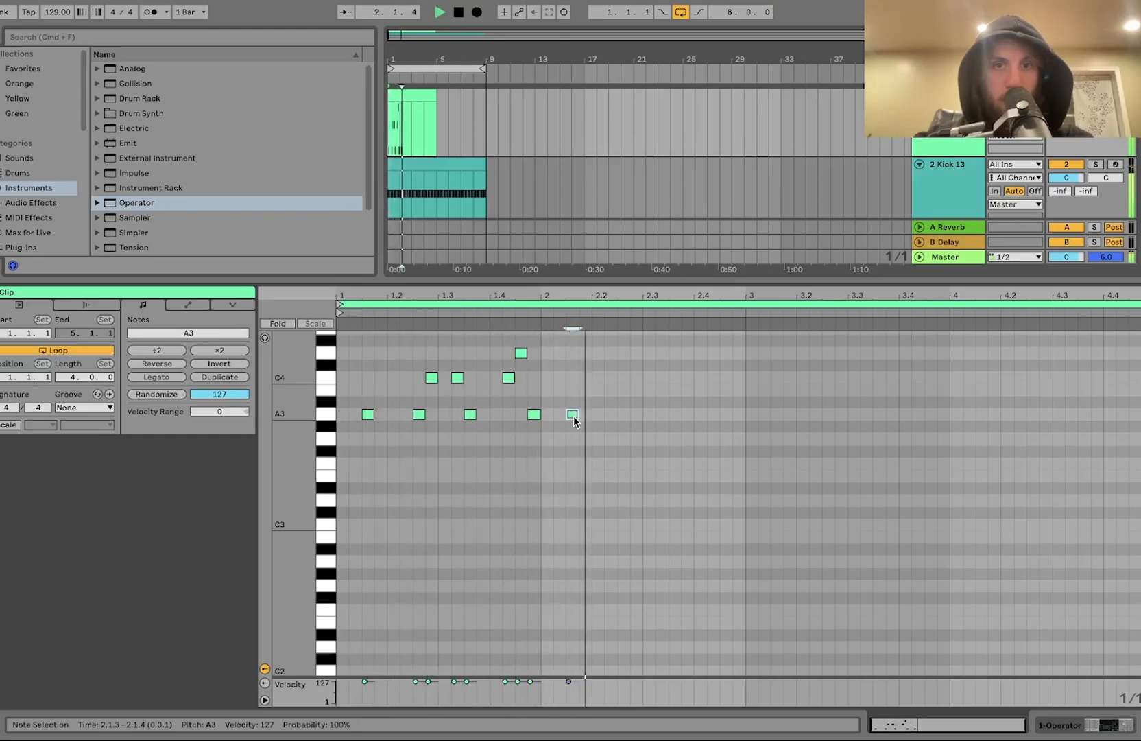
double_click(636, 377)
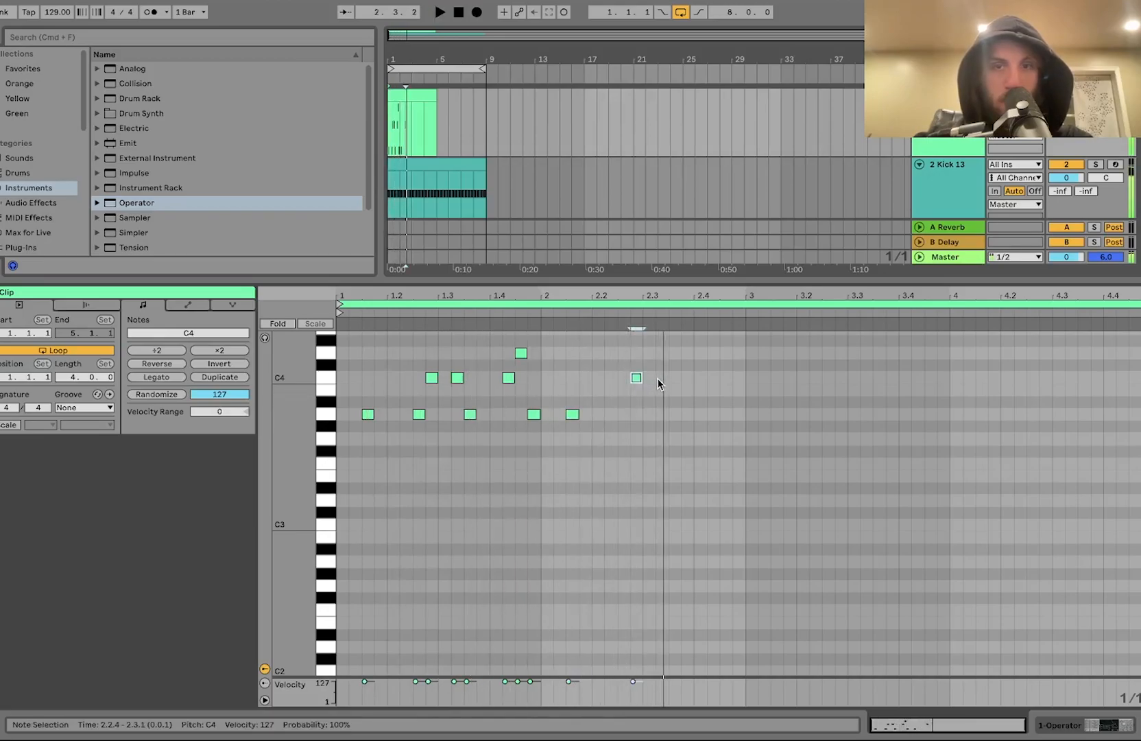
double_click(673, 413)
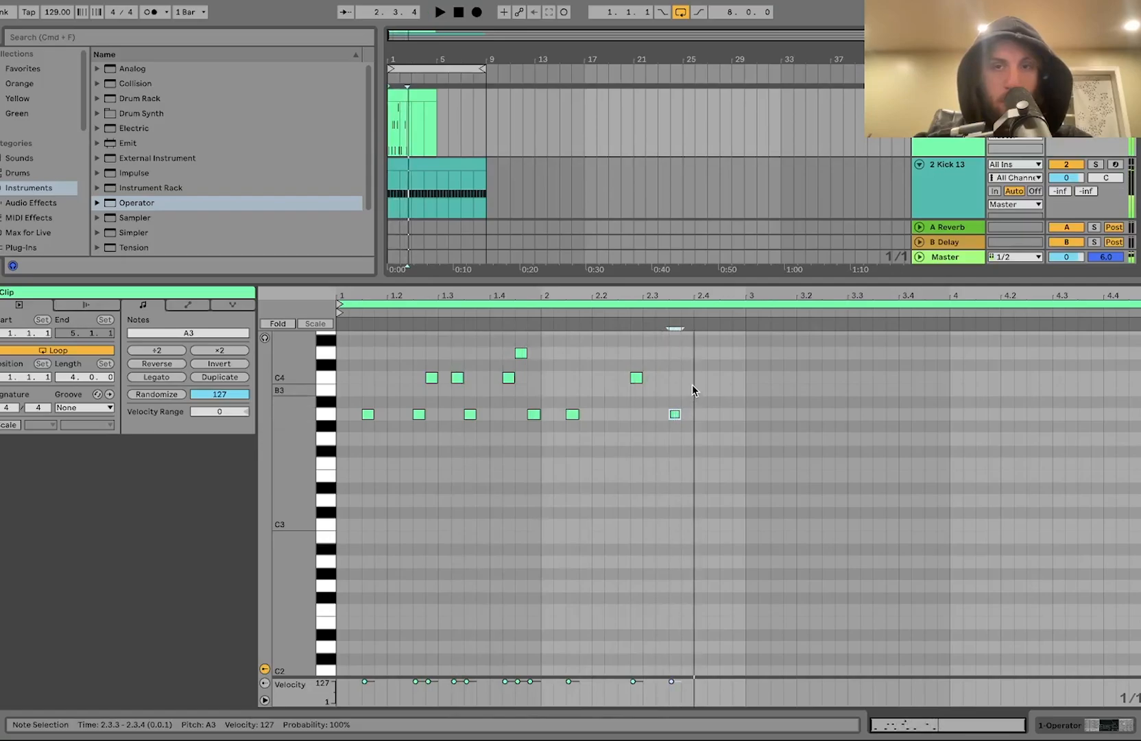
double_click(711, 377)
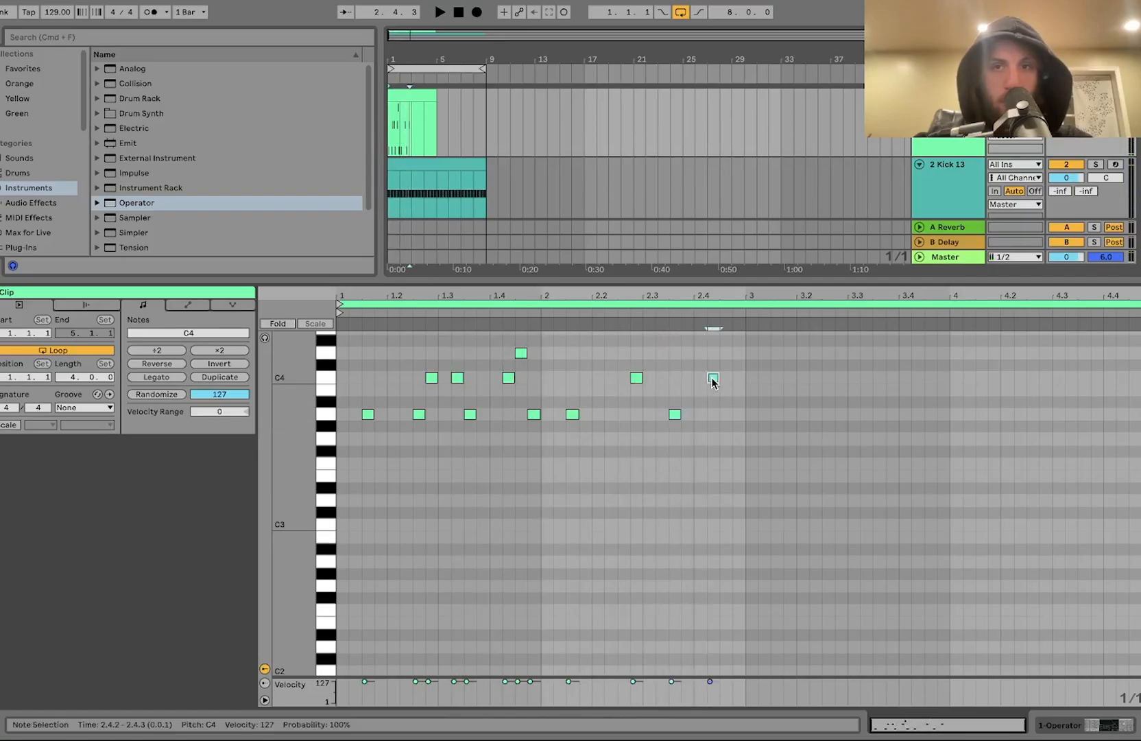
double_click(726, 353)
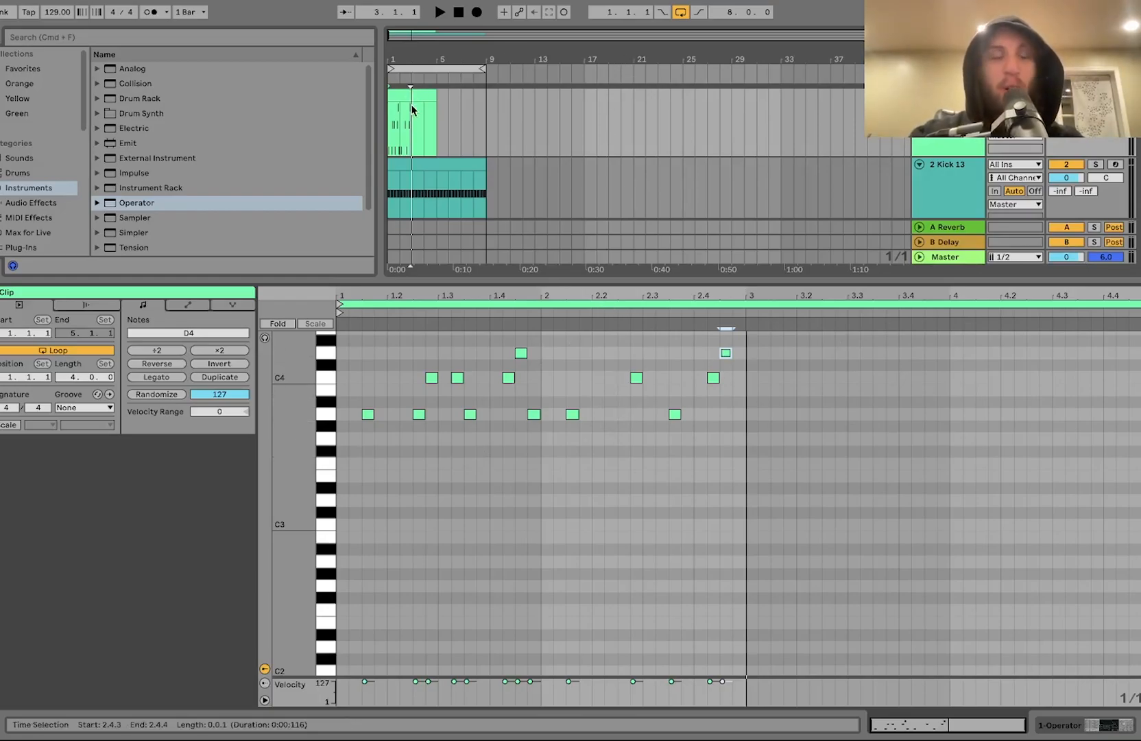
Step: Set a 2-bar loop over the start of the arrangement and play it
left_click_drag(413, 129, 386, 125)
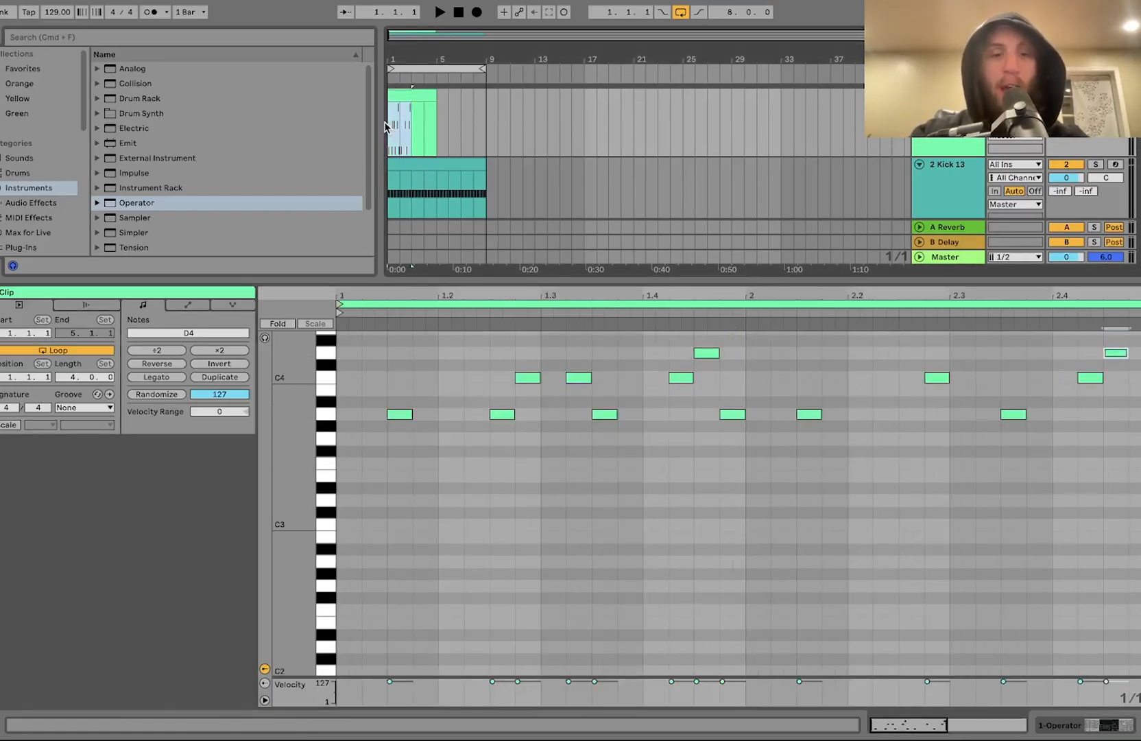
key("super+l")
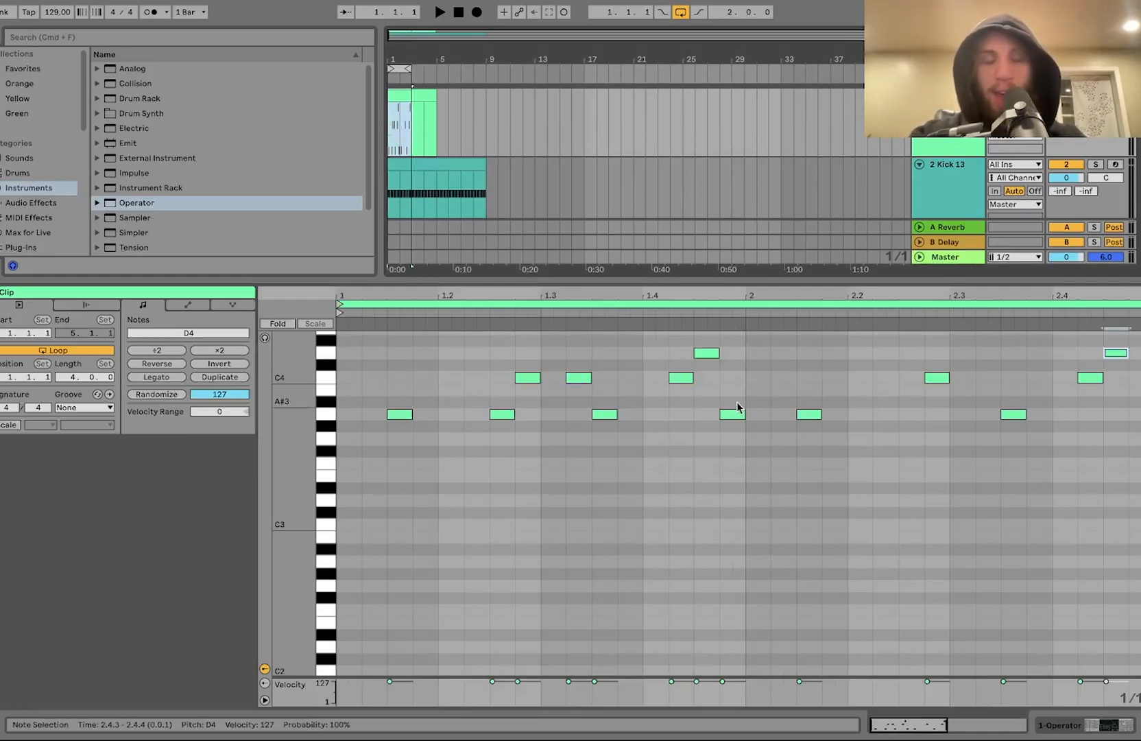
key("space")
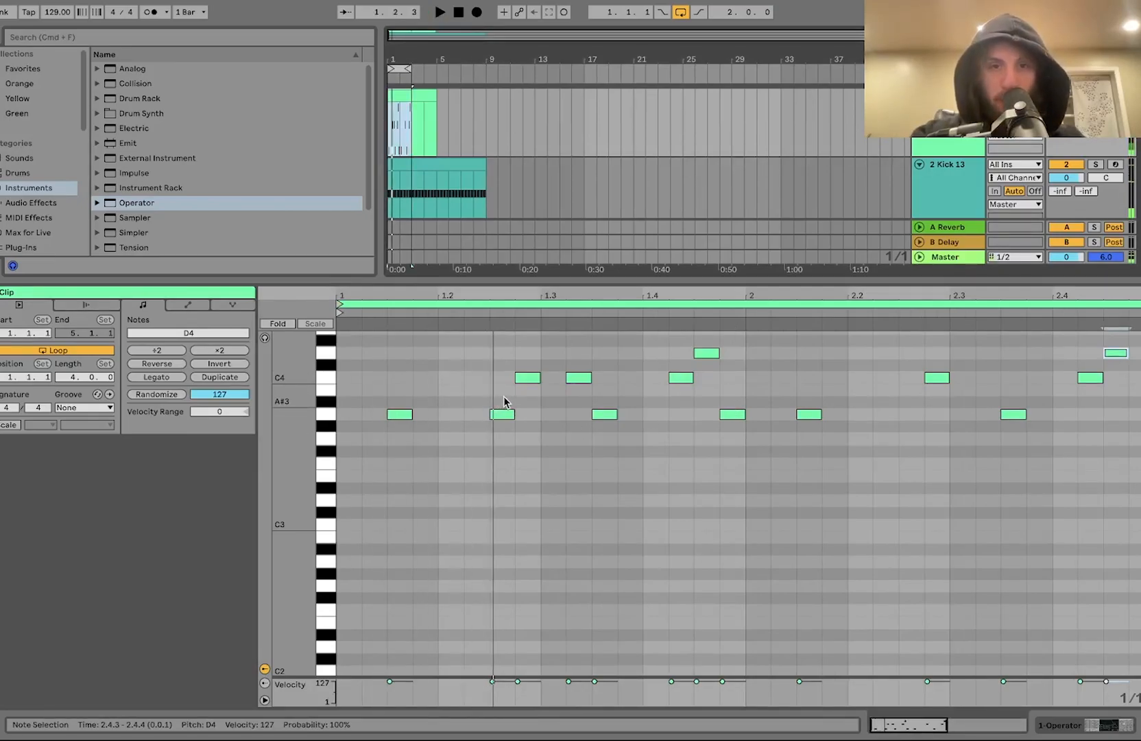
Step: Shorten several A3, C4 and D4 melody notes in bars 1 and 2 to short staccato lengths
left_click(497, 403)
left_click(501, 413)
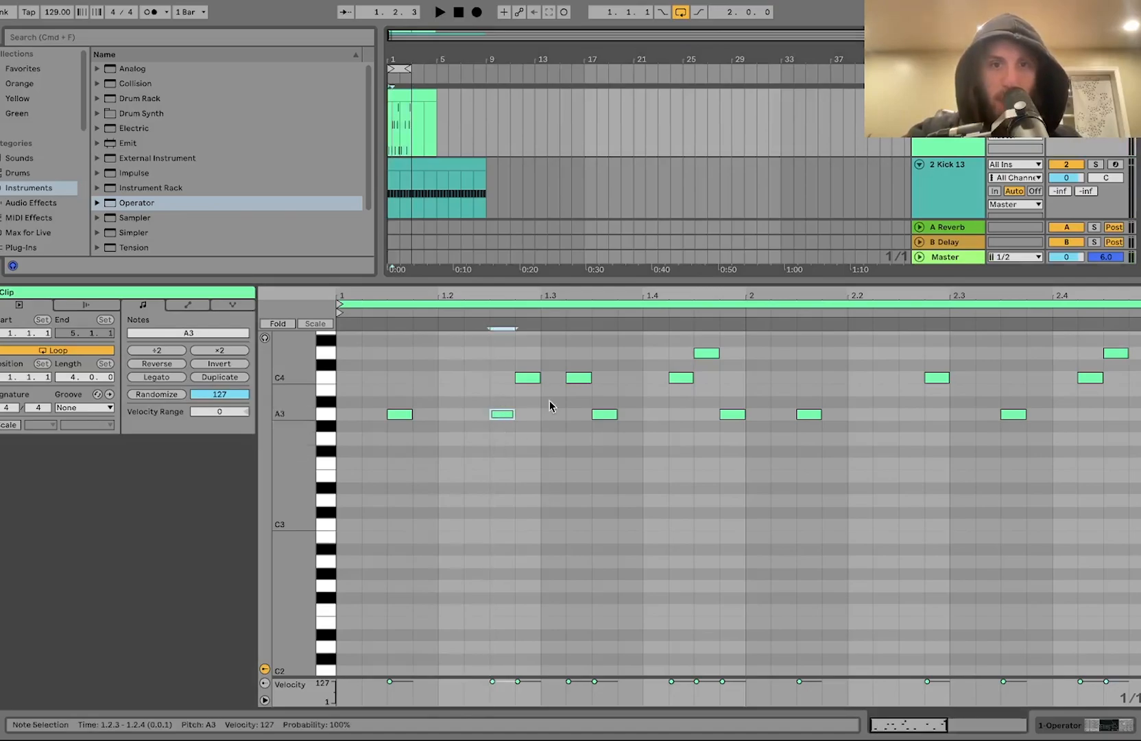
left_click(578, 377, "shift")
left_click_drag(688, 405, 705, 333)
left_click(1083, 378, "shift")
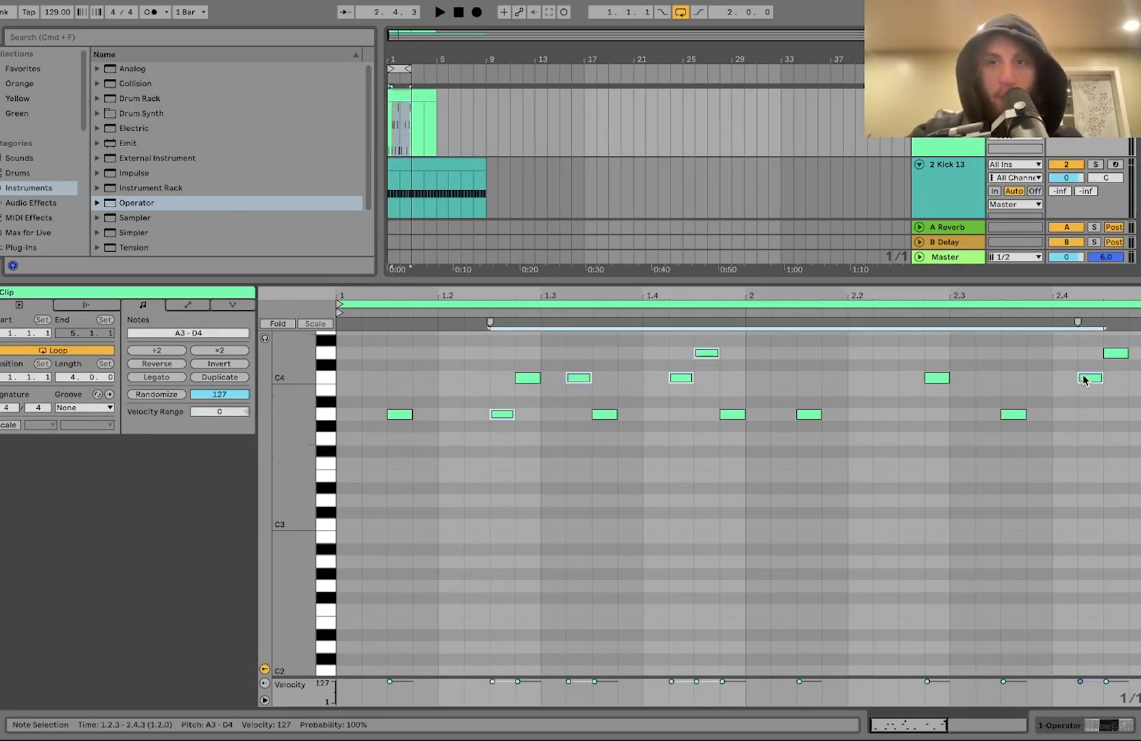
left_click_drag(1100, 374, 1085, 375)
key("space")
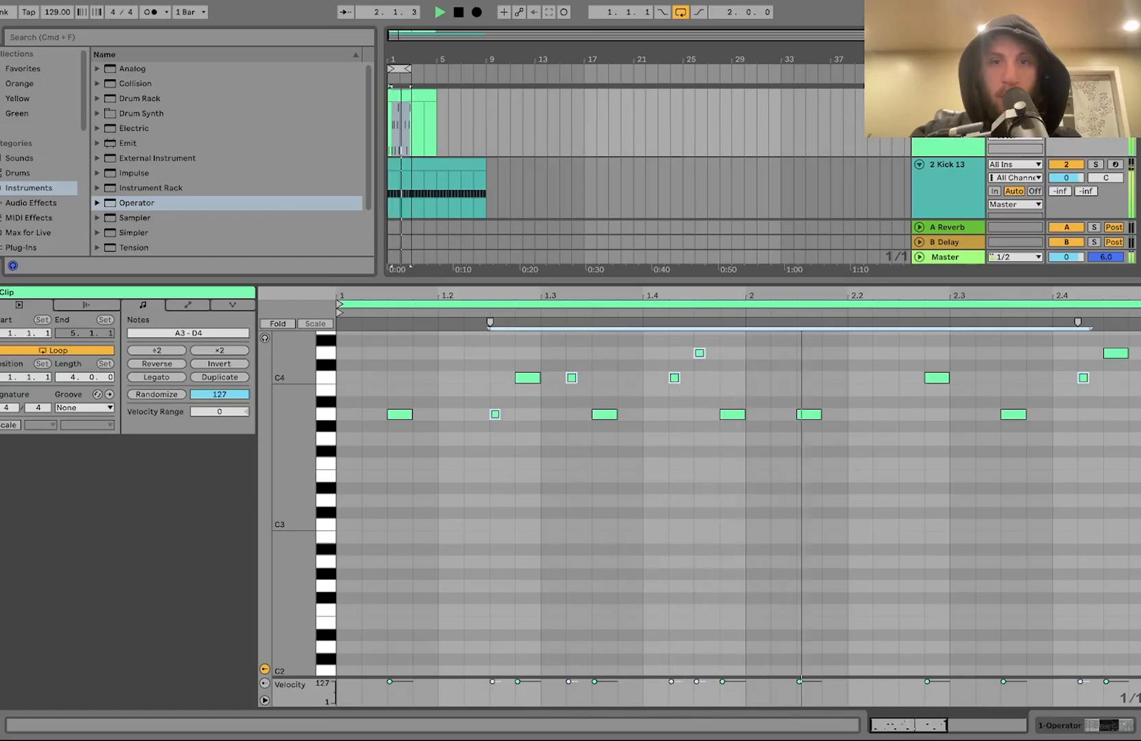
Step: Shorten the C4 note on beat 1.2.4 to a short staccato length as well
left_click(700, 352)
key("space")
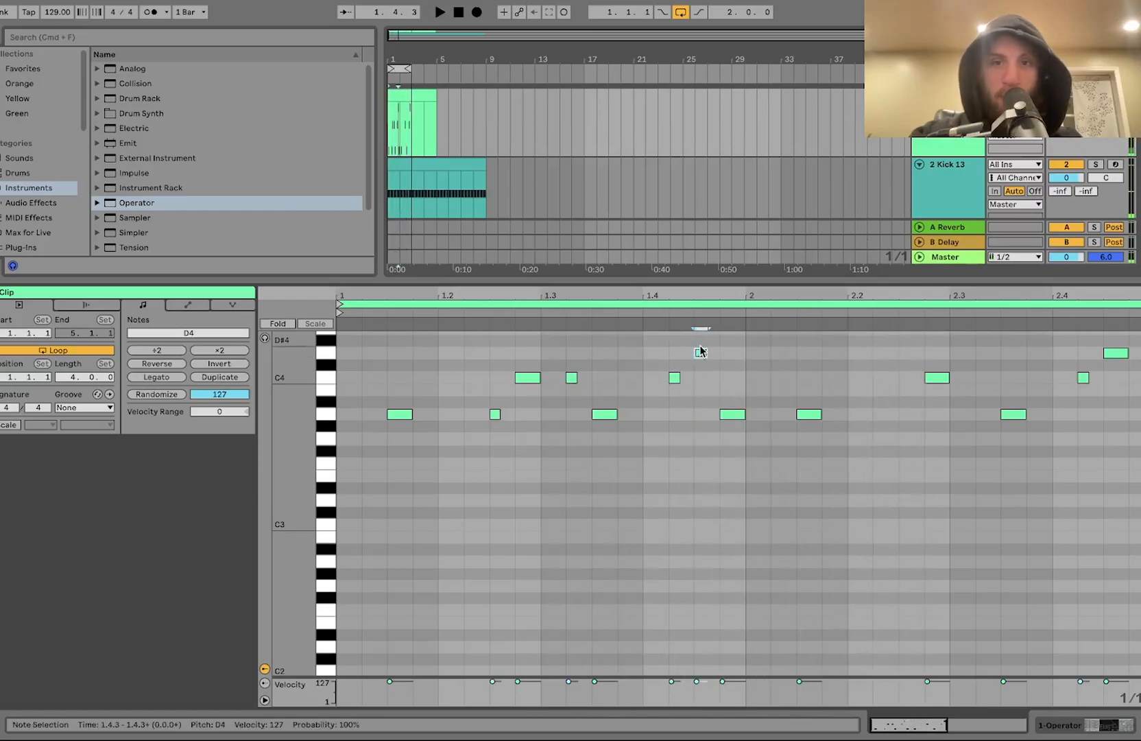
key("space")
left_click(643, 459)
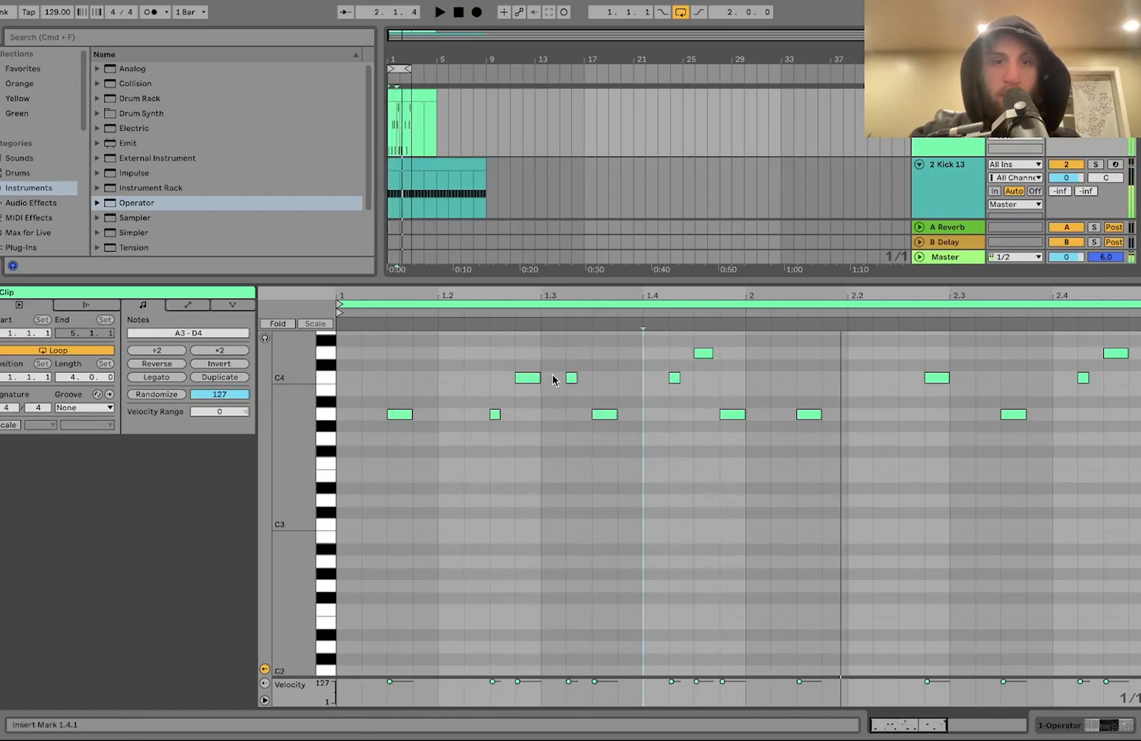
left_click_drag(539, 376, 531, 377)
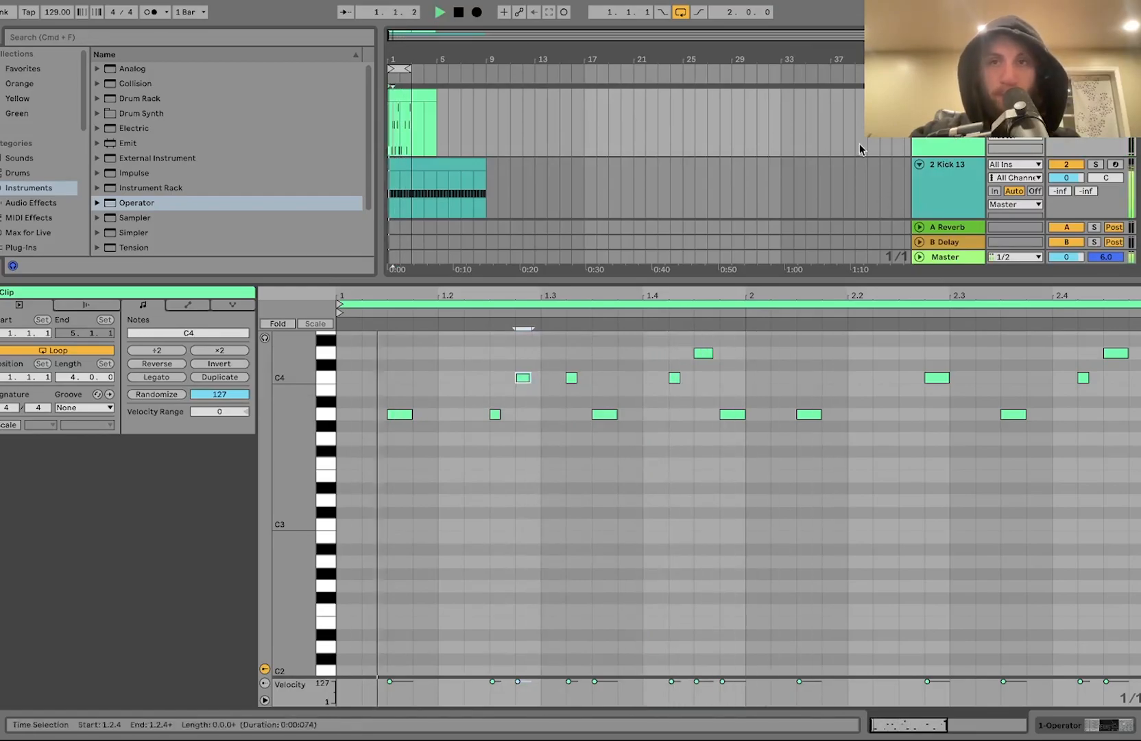
key("space")
Step: Open the Core Library pack in the browser and set Operator's envelope release to about 12 ms
key("shift+Tab")
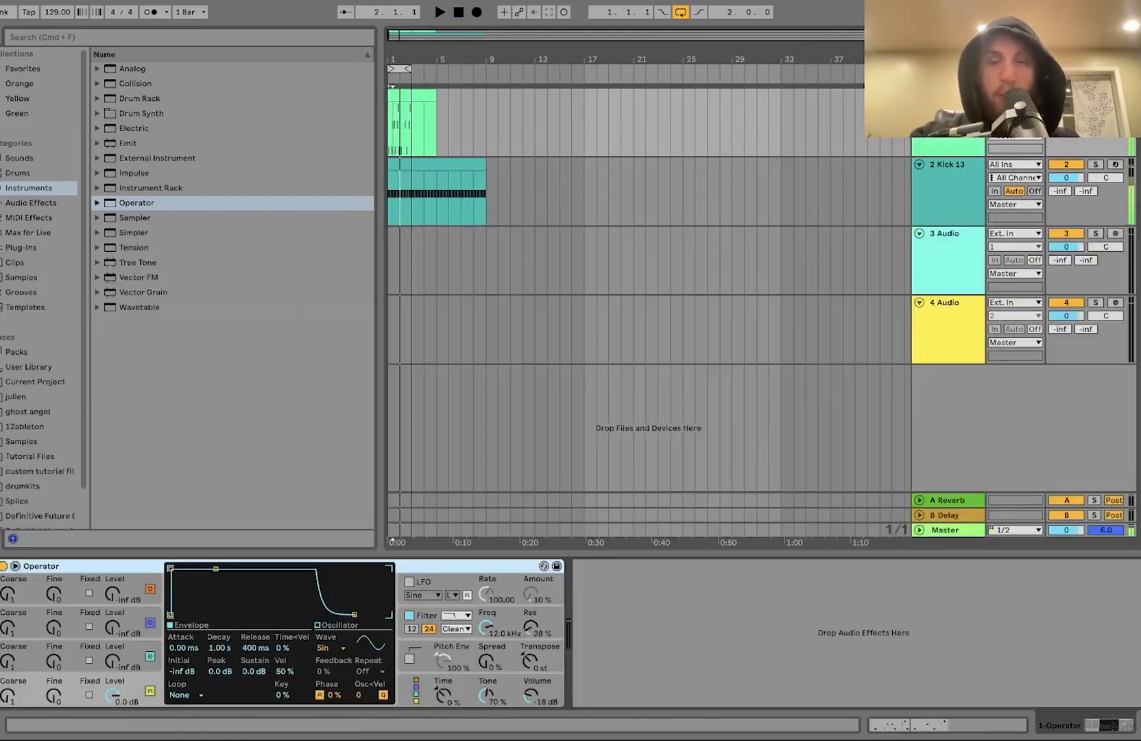
left_click_drag(411, 117, 389, 118)
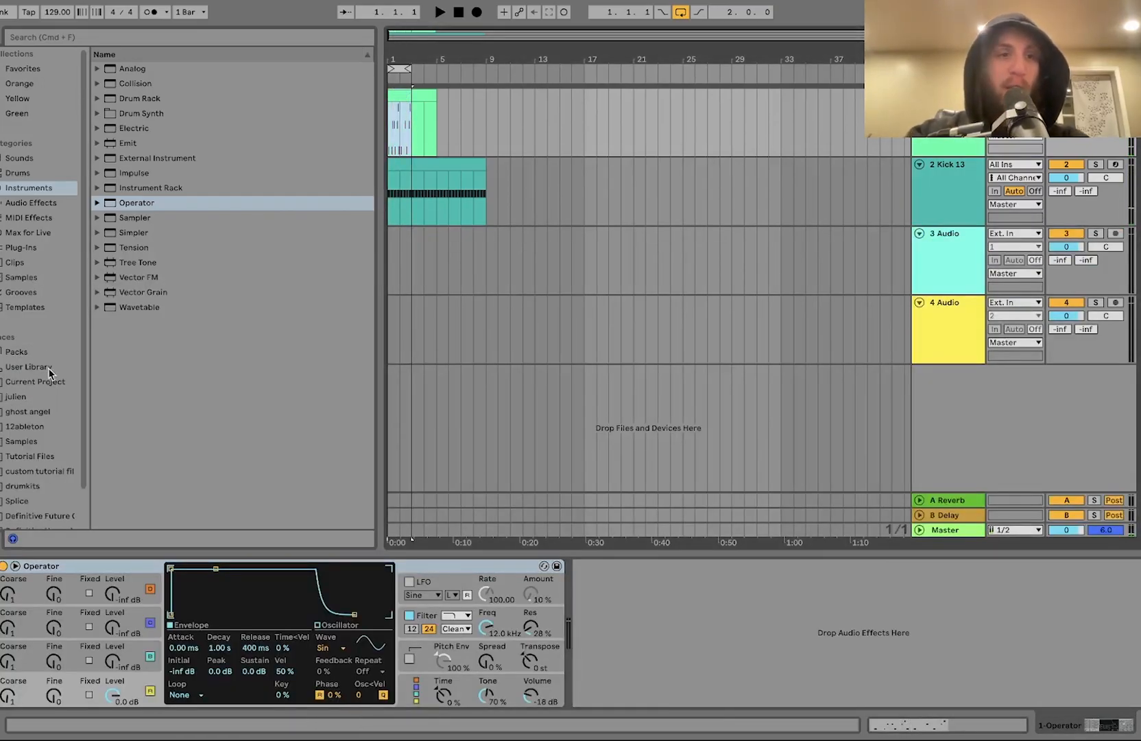
left_click(20, 351)
left_click(96, 84)
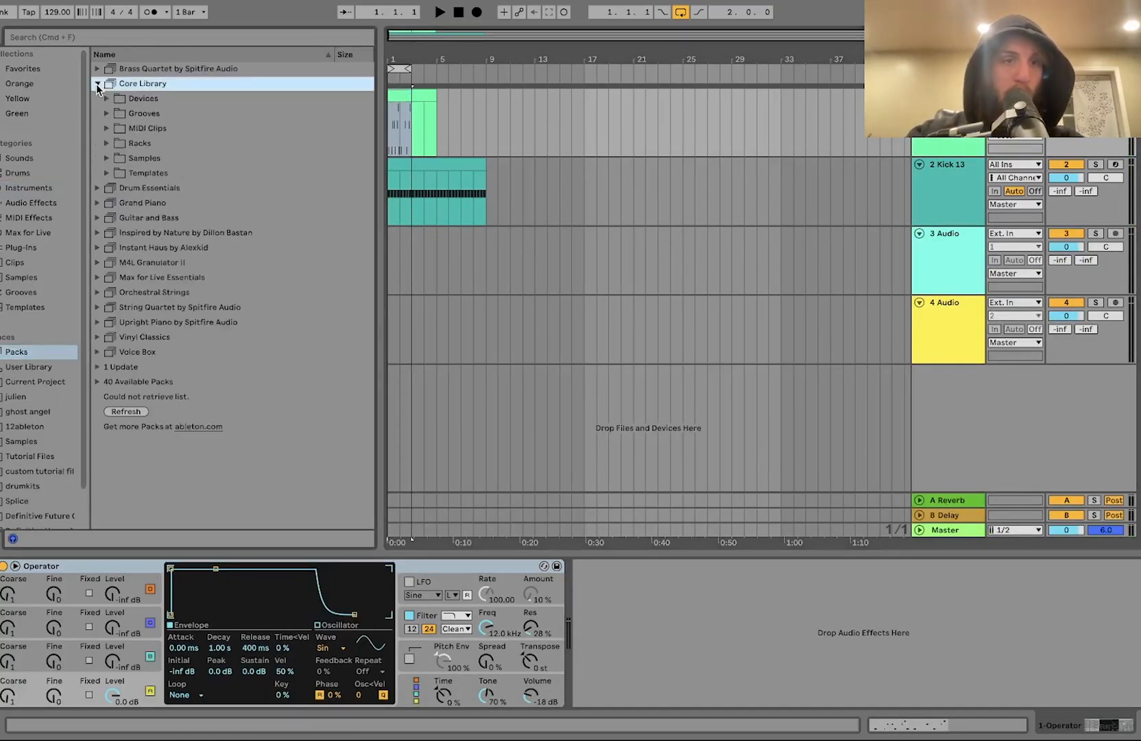
left_click_drag(255, 648, 255, 692)
Step: Browse Core Library Grooves > Swing > Logic and apply Swing Logic 16ths 65 to the Operator clip
key("space")
key("space")
left_click(108, 114)
left_click(116, 158)
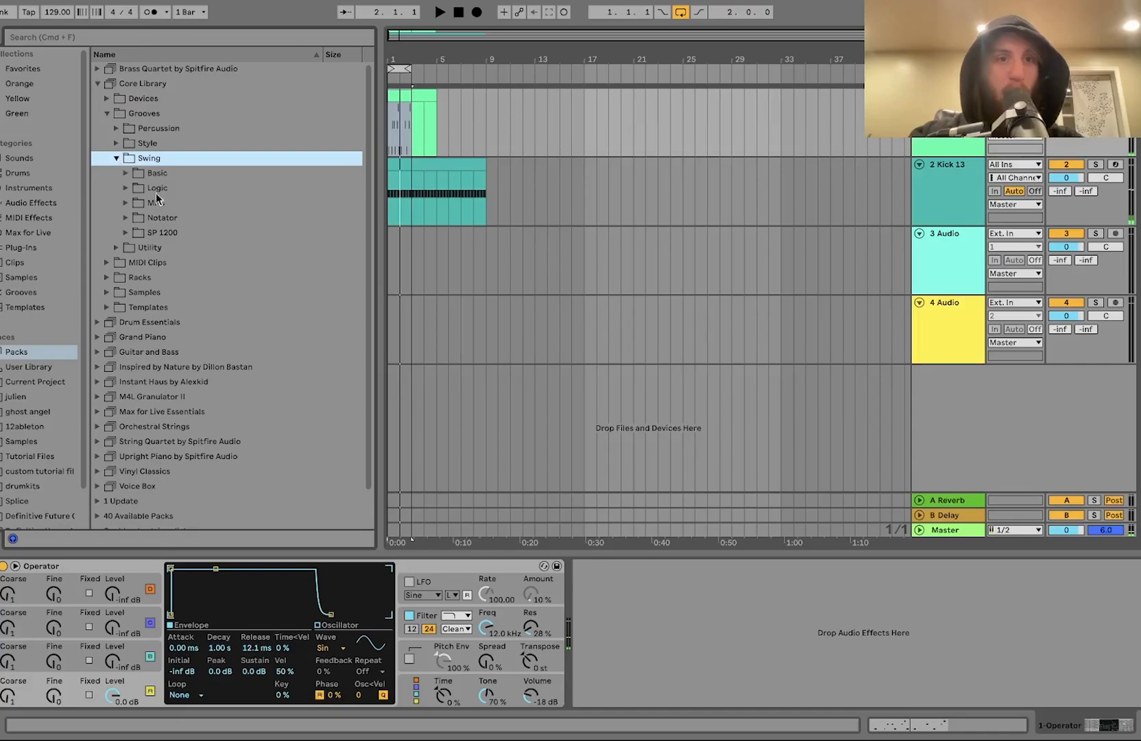
left_click(125, 188)
scroll(172, 325, "down", 15)
scroll(173, 325, "up", 10)
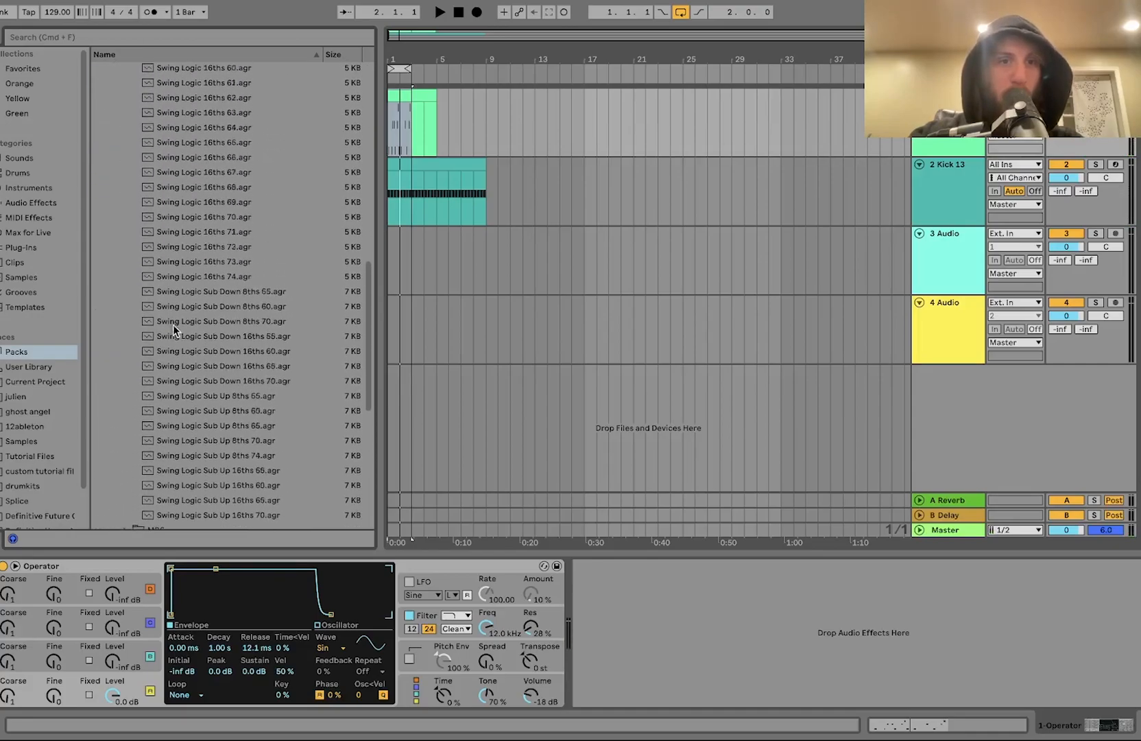
left_click(191, 165)
left_click(200, 208)
left_click_drag(192, 208, 401, 103)
Step: Set the global groove amount to 75%
key("space")
key("shift+Tab")
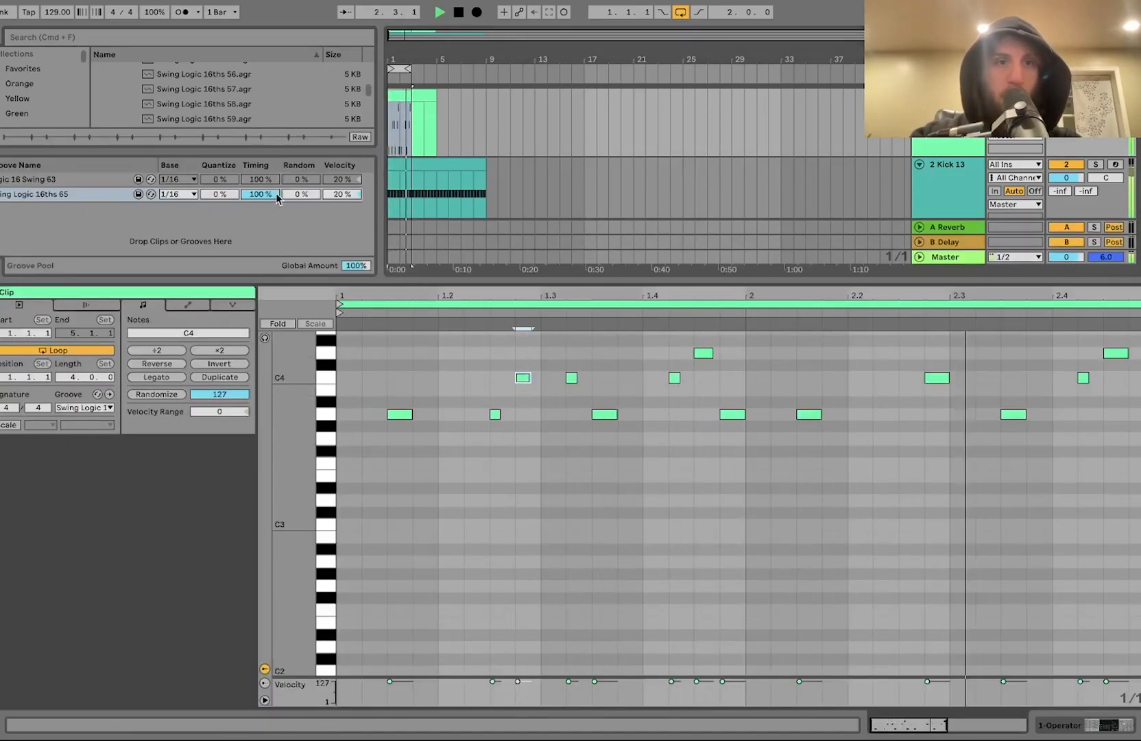
left_click(163, 13)
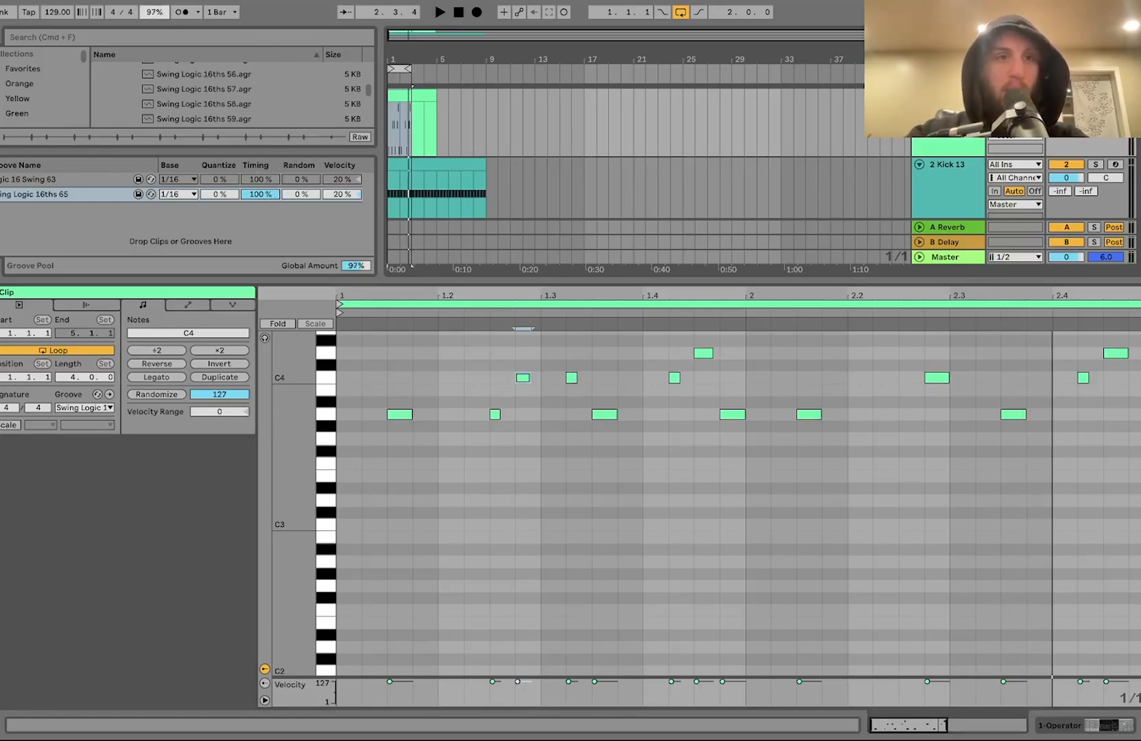
key("space")
left_click_drag(163, 13, 163, 26)
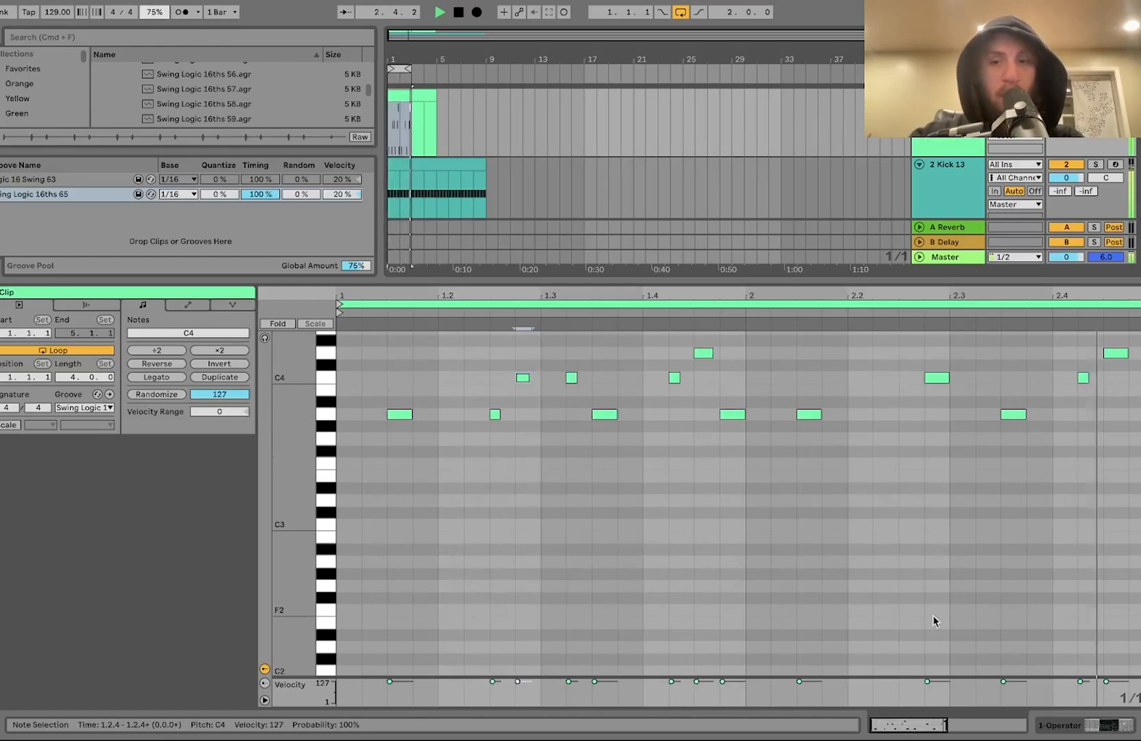
Step: Raise Operator's envelope release to about 24 ms and reopen the melody clip
left_click(1100, 733)
left_click_drag(257, 648, 257, 638)
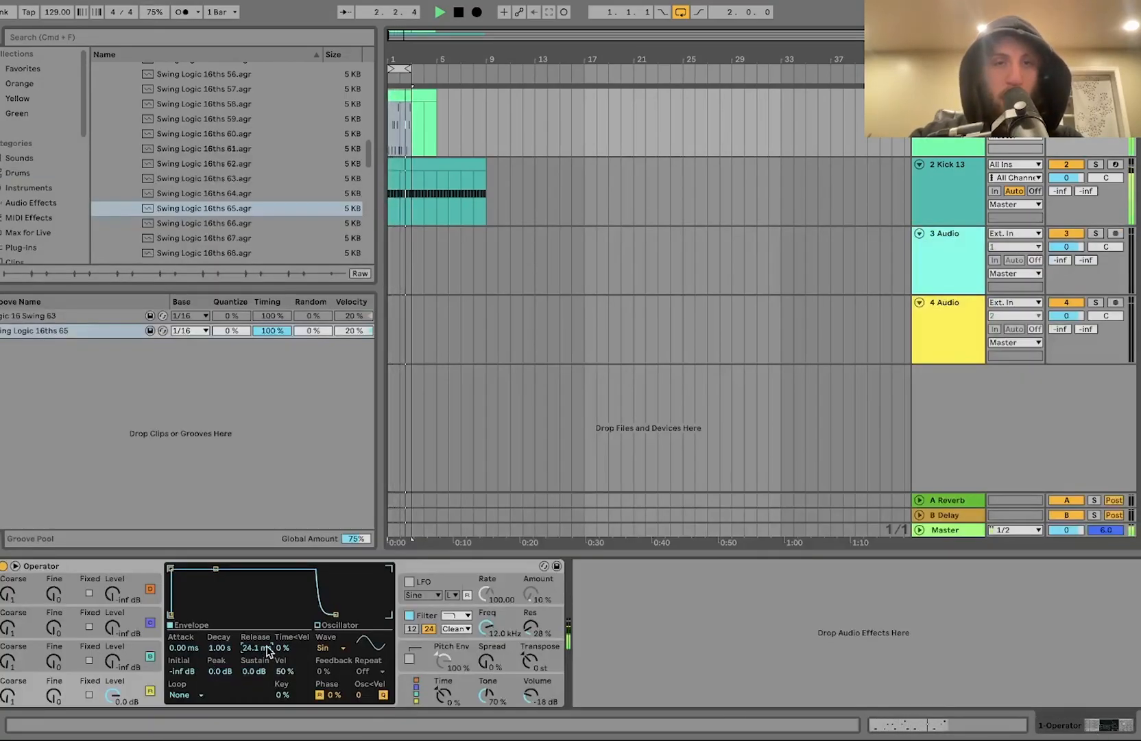
double_click(405, 96)
key("space")
Step: Change the last two notes of bar 2 to a C4 on 2.4.2 followed by an A3 on 2.4.3
left_click(1083, 377)
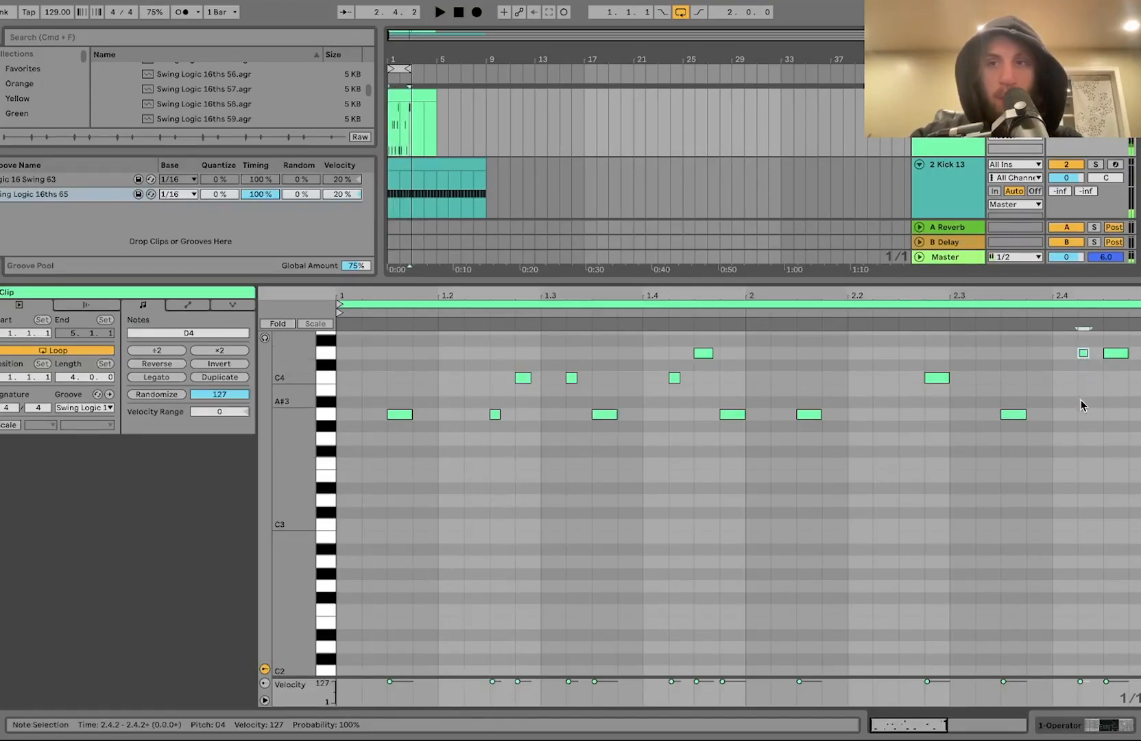
left_click(1117, 354)
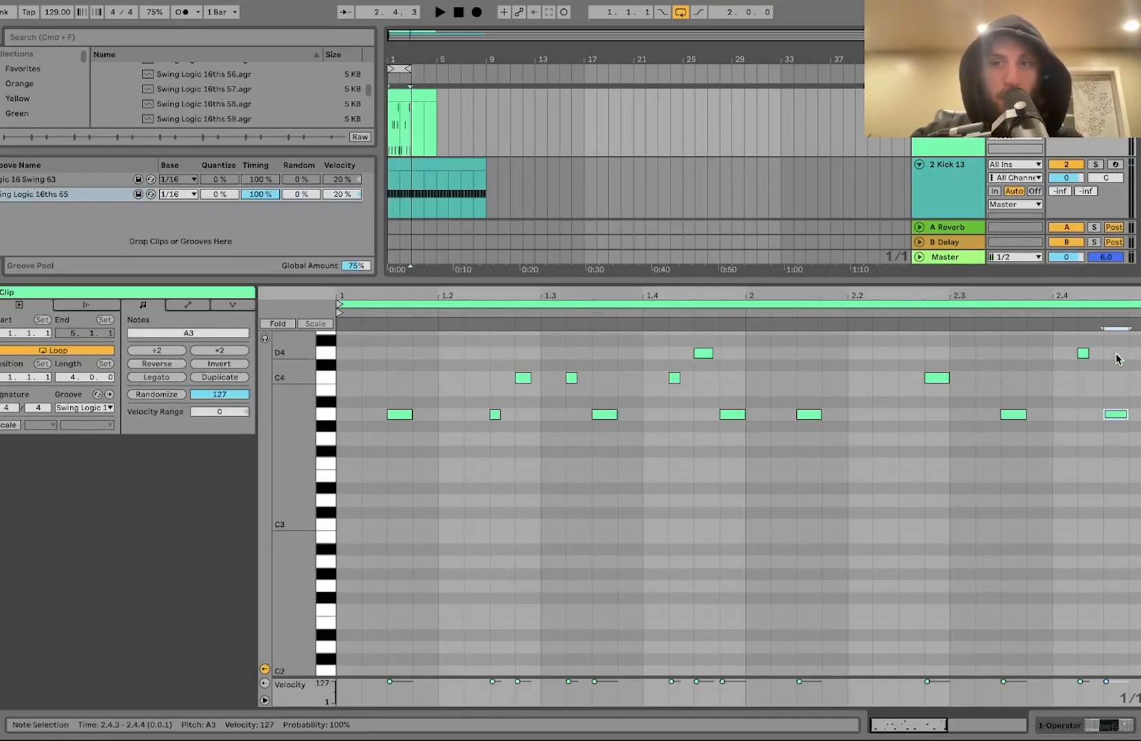
left_click(975, 313)
key("space")
left_click(1054, 378)
key("space")
left_click_drag(1083, 354, 1083, 378)
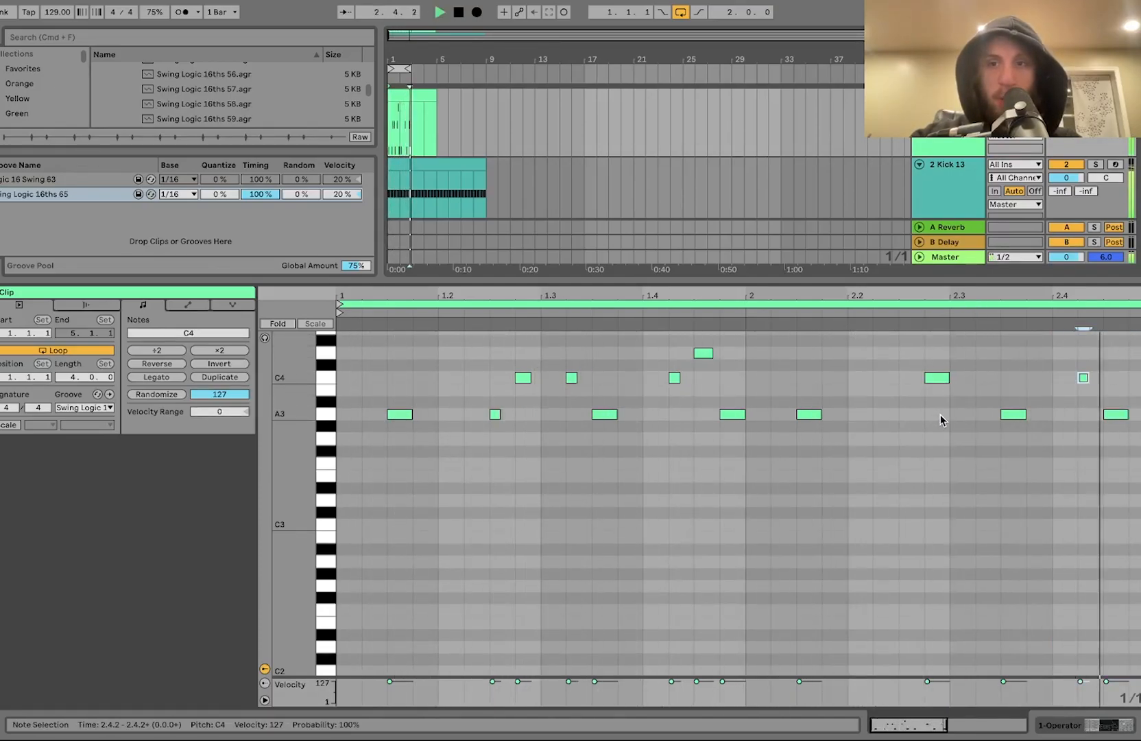
Step: Select all melody notes and transpose them down three octaves
key("super+a")
key("shift+Down")
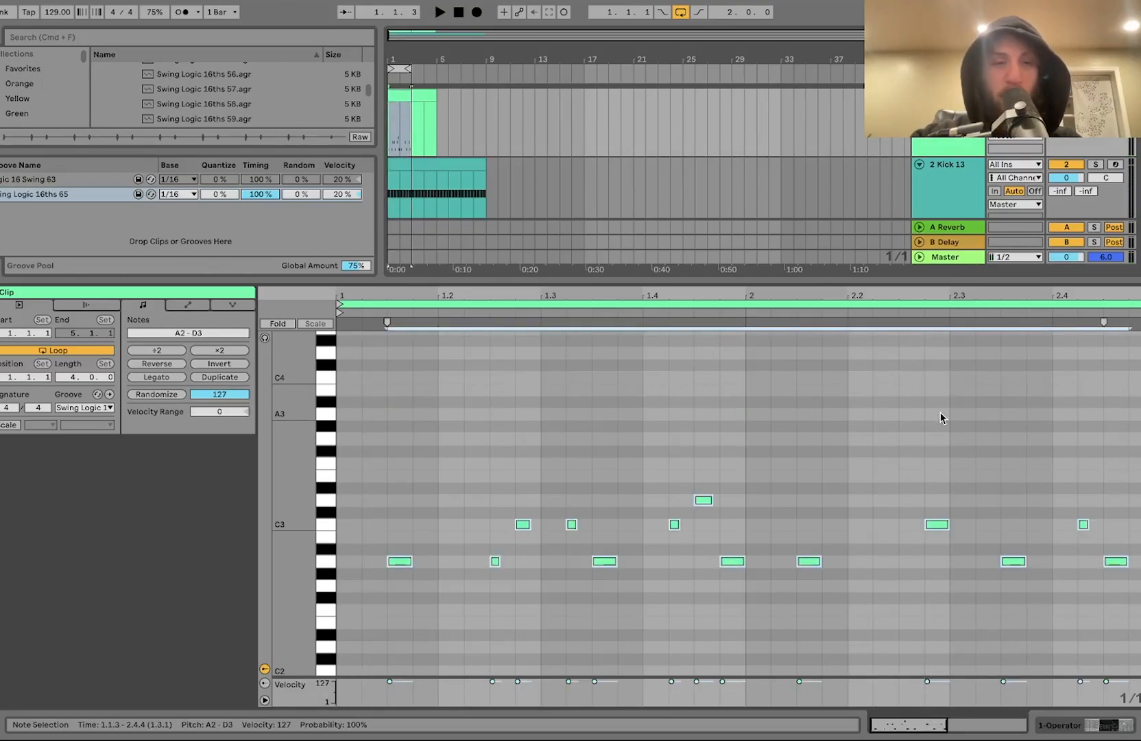
key("shift+Down")
key("shift+Down")
key("space")
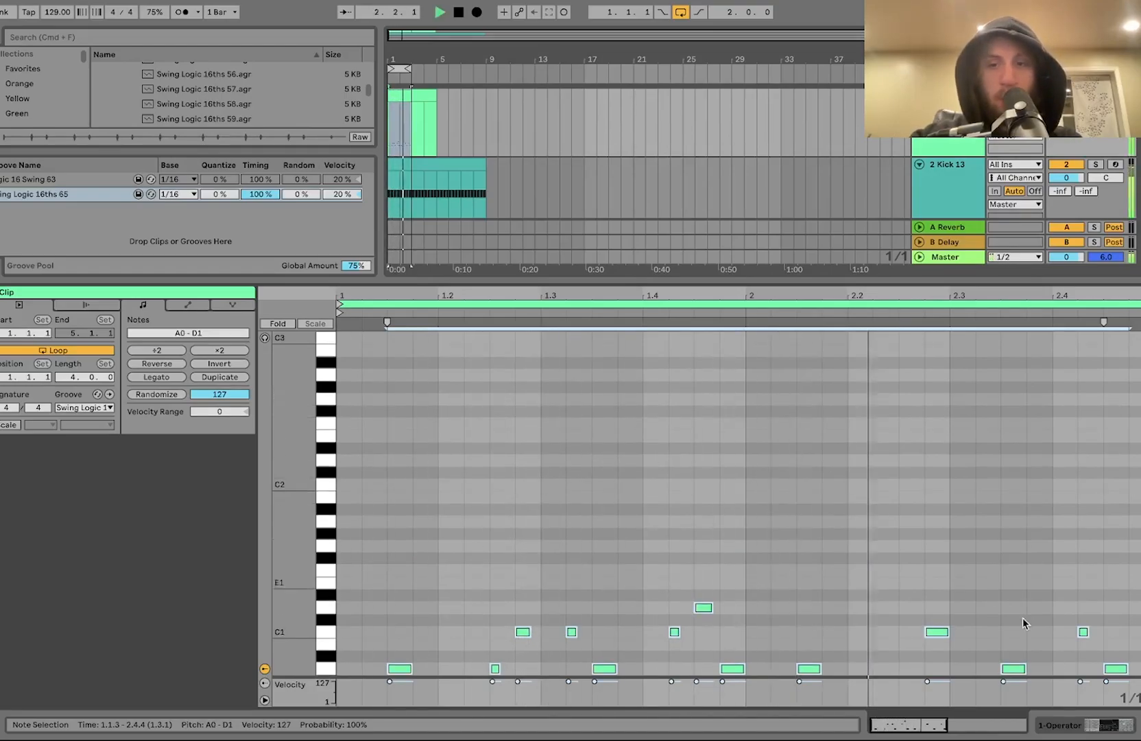
Step: Lower Operator's output volume to -9.6 dB
key("shift+Tab")
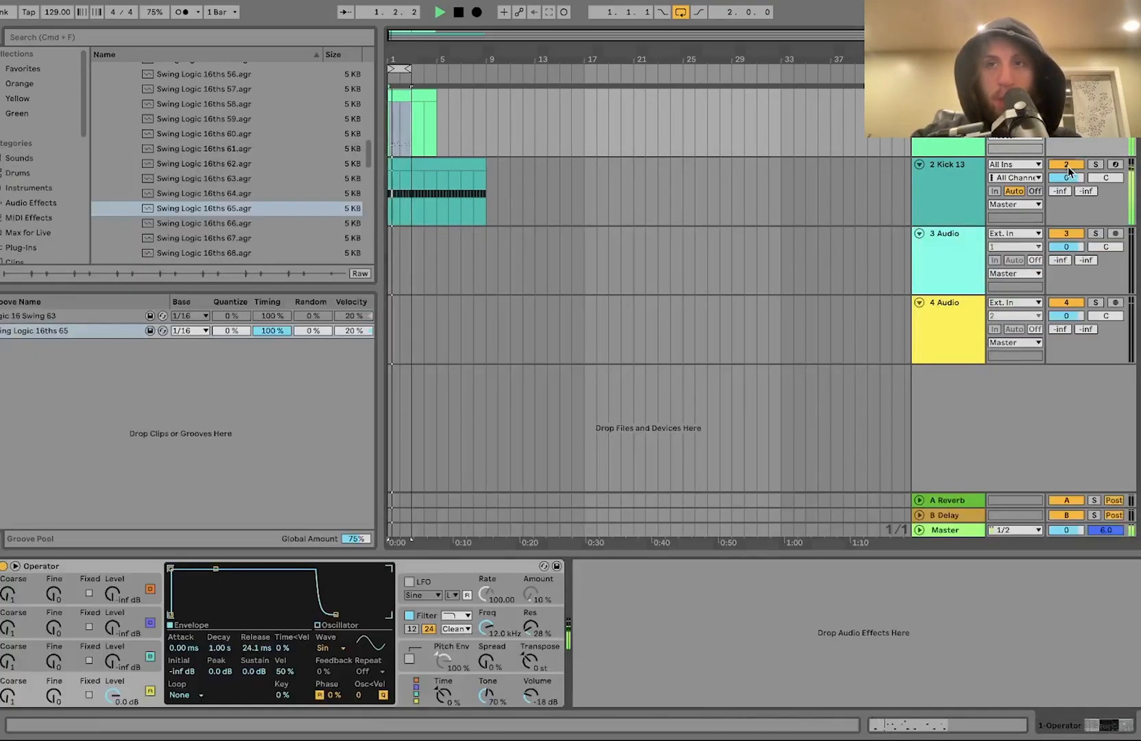
left_click_drag(524, 710, 524, 701)
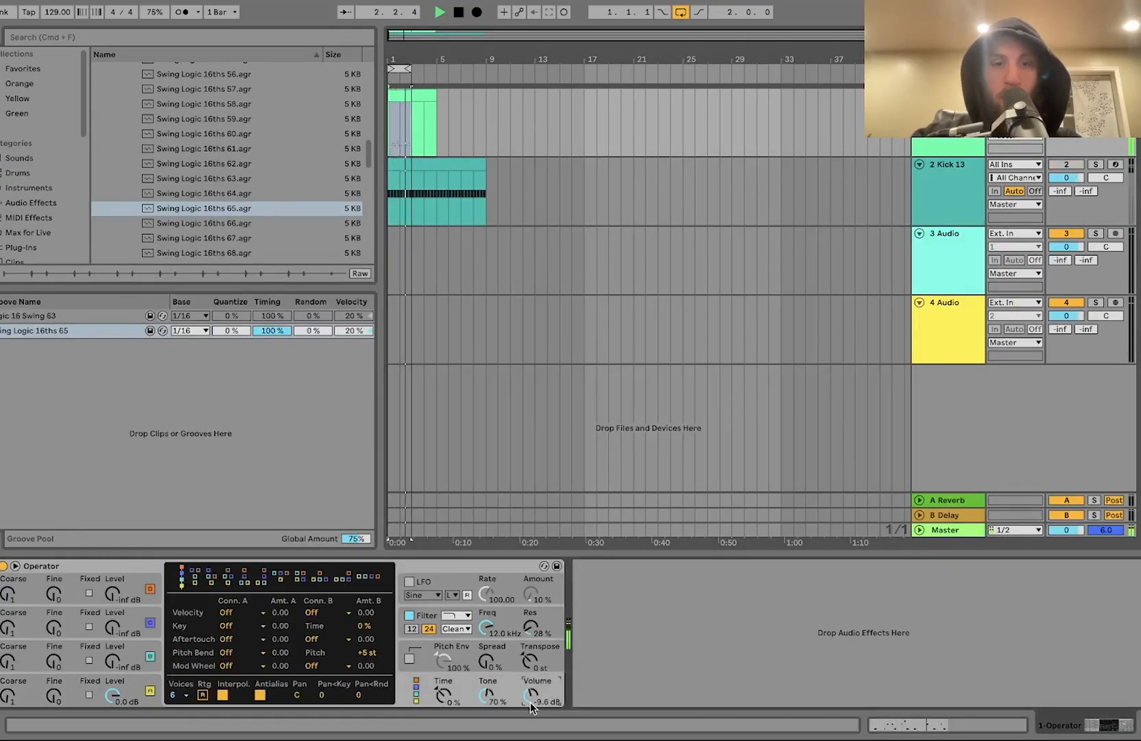
Step: Set oscillator D's envelope release to about 80 ms
left_click(130, 693)
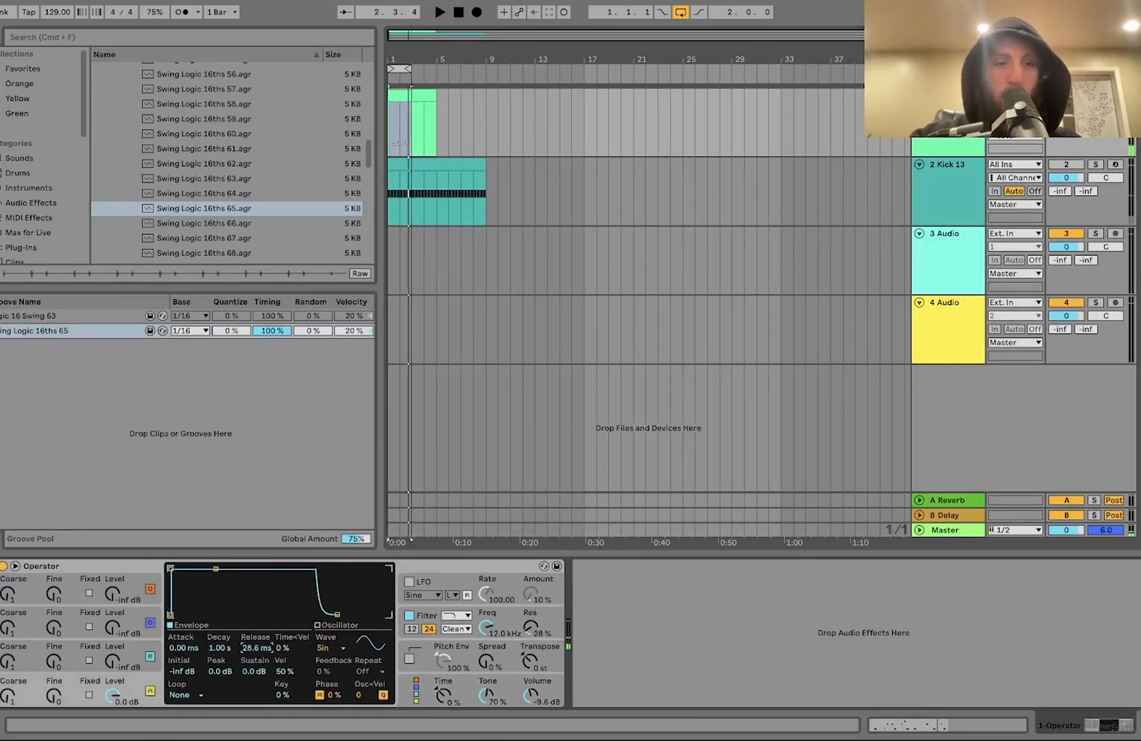
left_click_drag(255, 648, 255, 643)
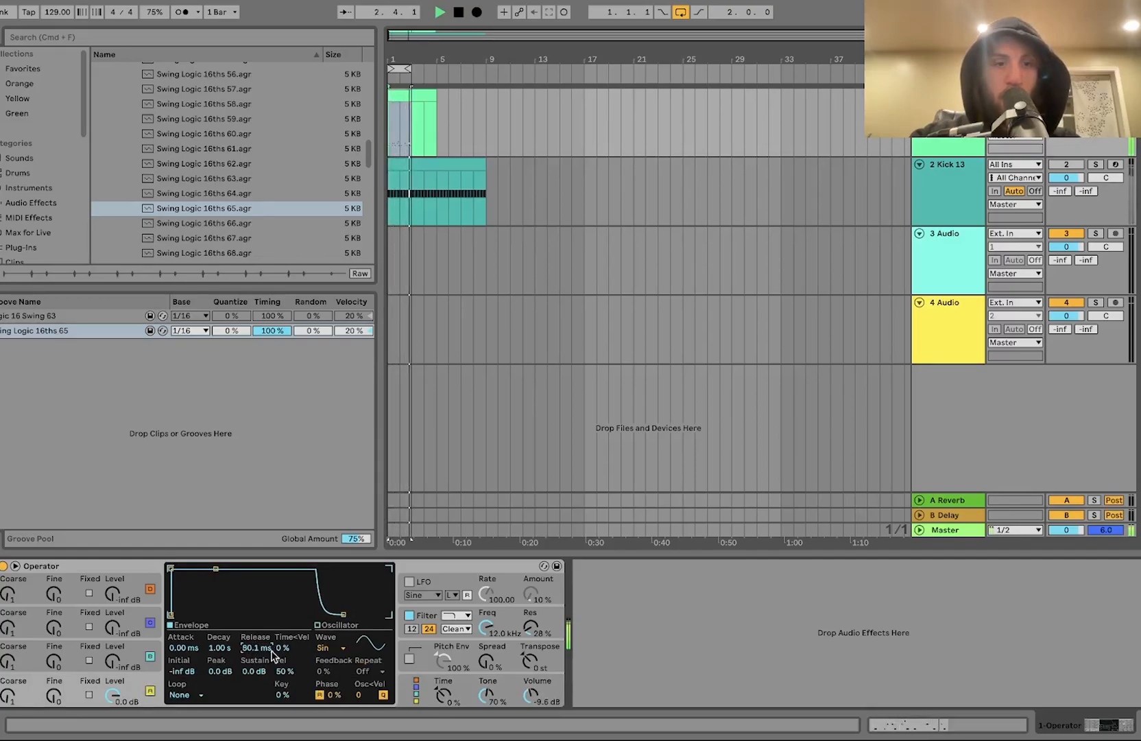
Step: Bring in oscillator C at -24 dB with a 146 ms decay and -inf sustain
left_click_drag(112, 660, 112, 654)
left_click_drag(255, 670, 226, 662)
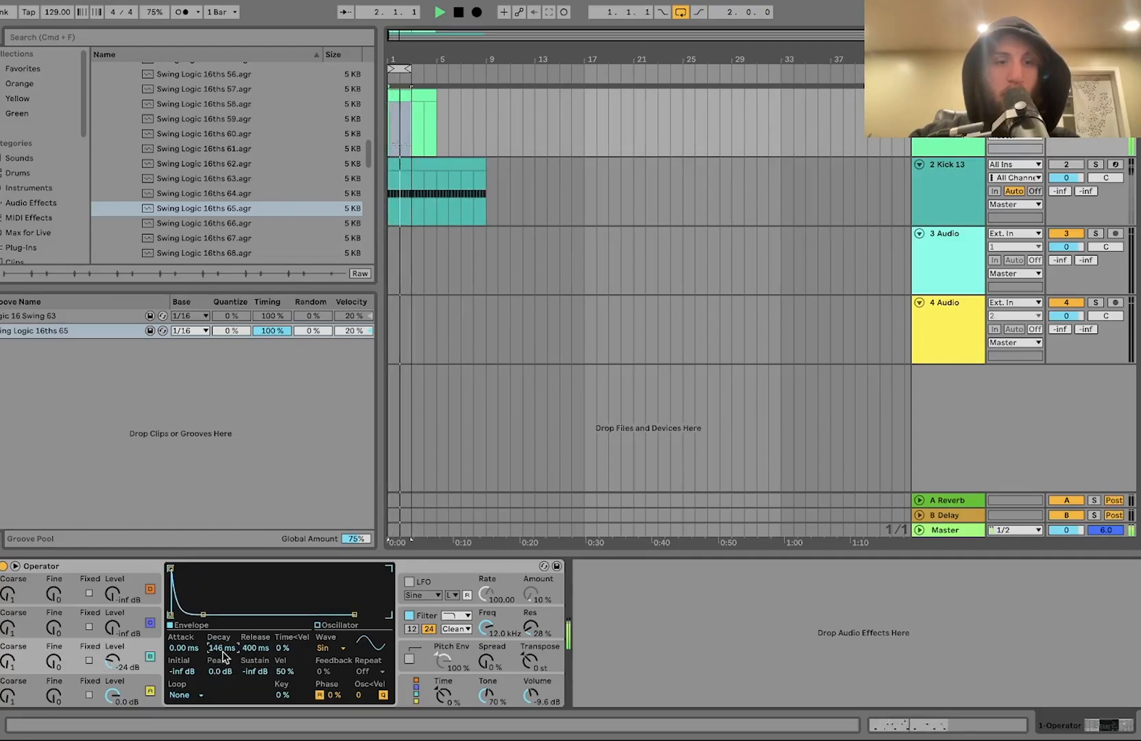
key("space")
left_click_drag(122, 660, 123, 685)
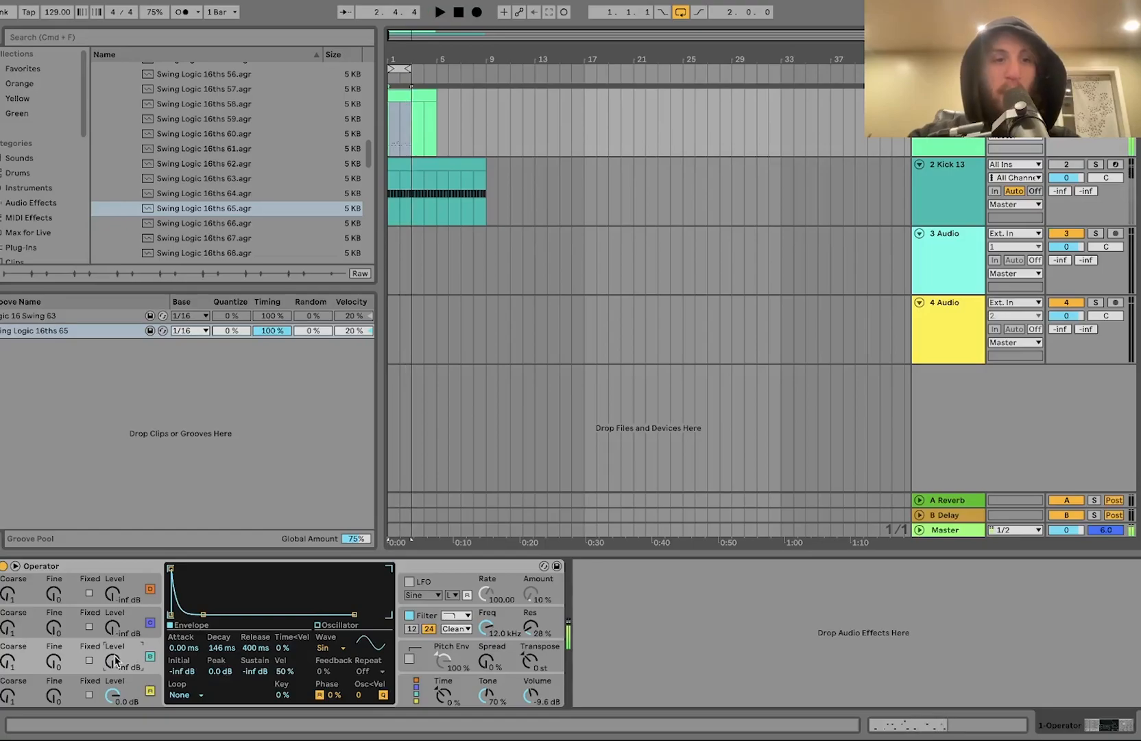
Step: Set oscillator D's waveform to Square D
left_click(130, 687)
left_click(341, 650)
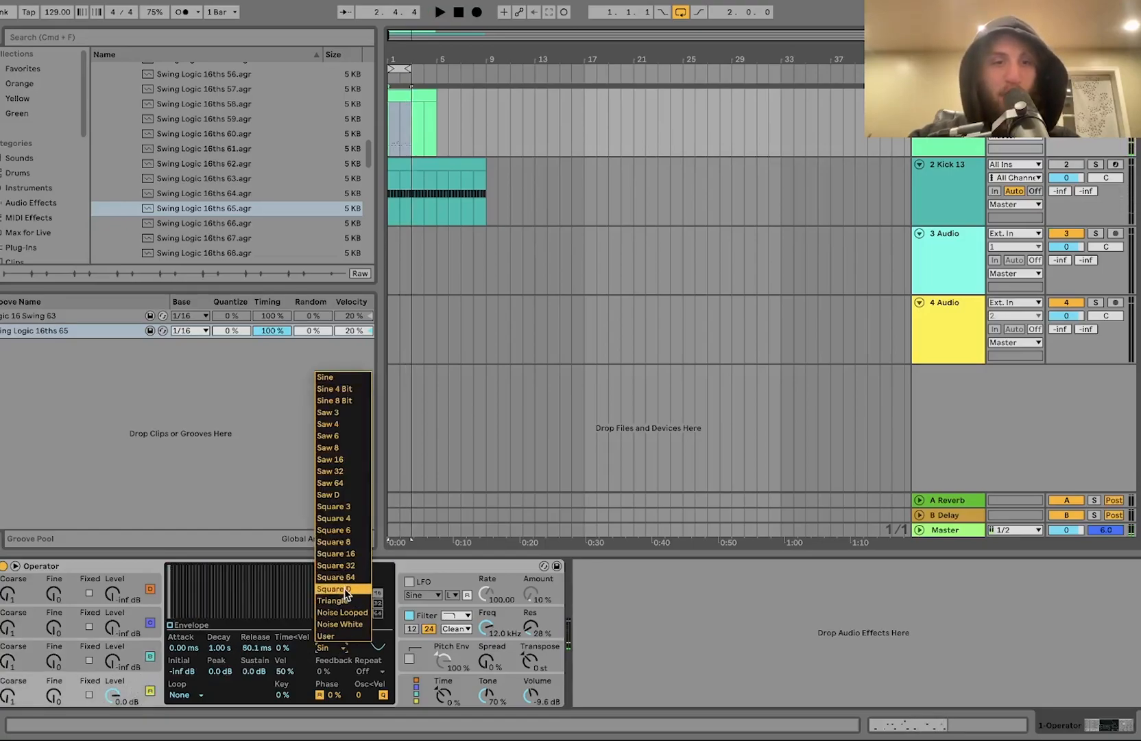
left_click(345, 591)
Step: Adjust oscillator C's level to -9.7 dB and its decay to 104 ms
key("space")
mouse_move(112, 664)
left_mouse_down()
mouse_move(112, 636)
mouse_move(112, 656)
left_mouse_up()
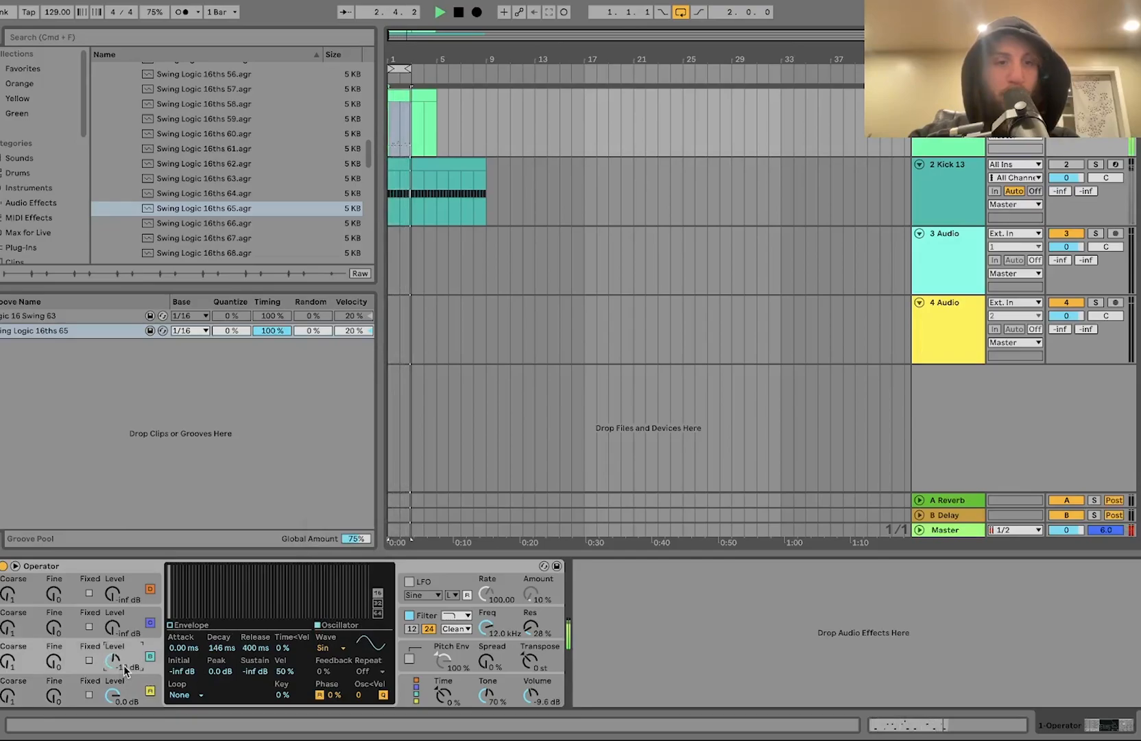
mouse_move(222, 648)
left_mouse_down()
mouse_move(221, 672)
mouse_move(222, 633)
left_mouse_up()
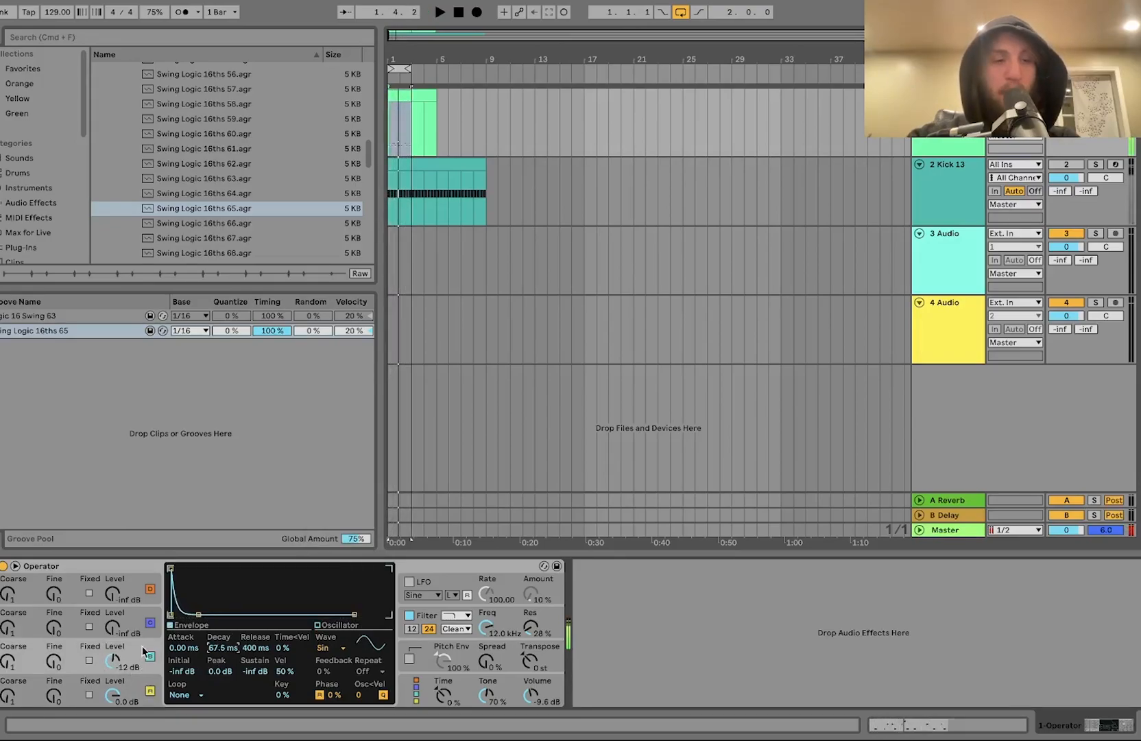
left_click_drag(112, 660, 111, 657)
left_click_drag(210, 648, 210, 641)
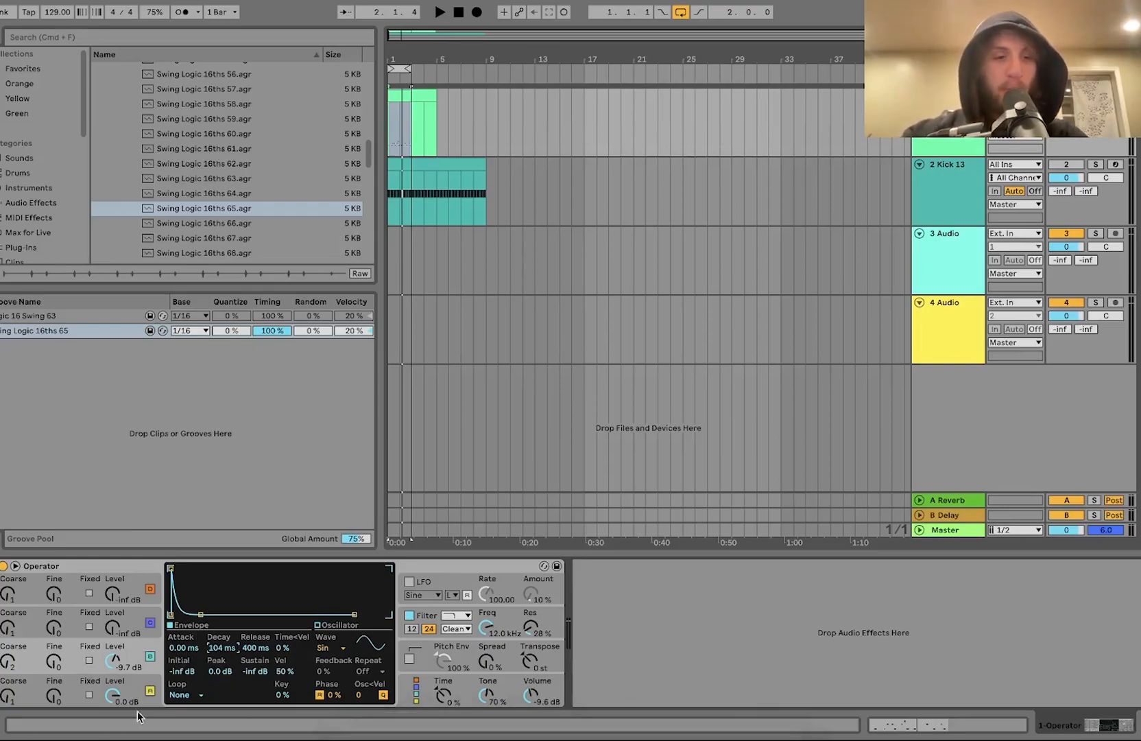
Step: Open the filter envelope settings and set Freq<Key to 0%
left_click(506, 617)
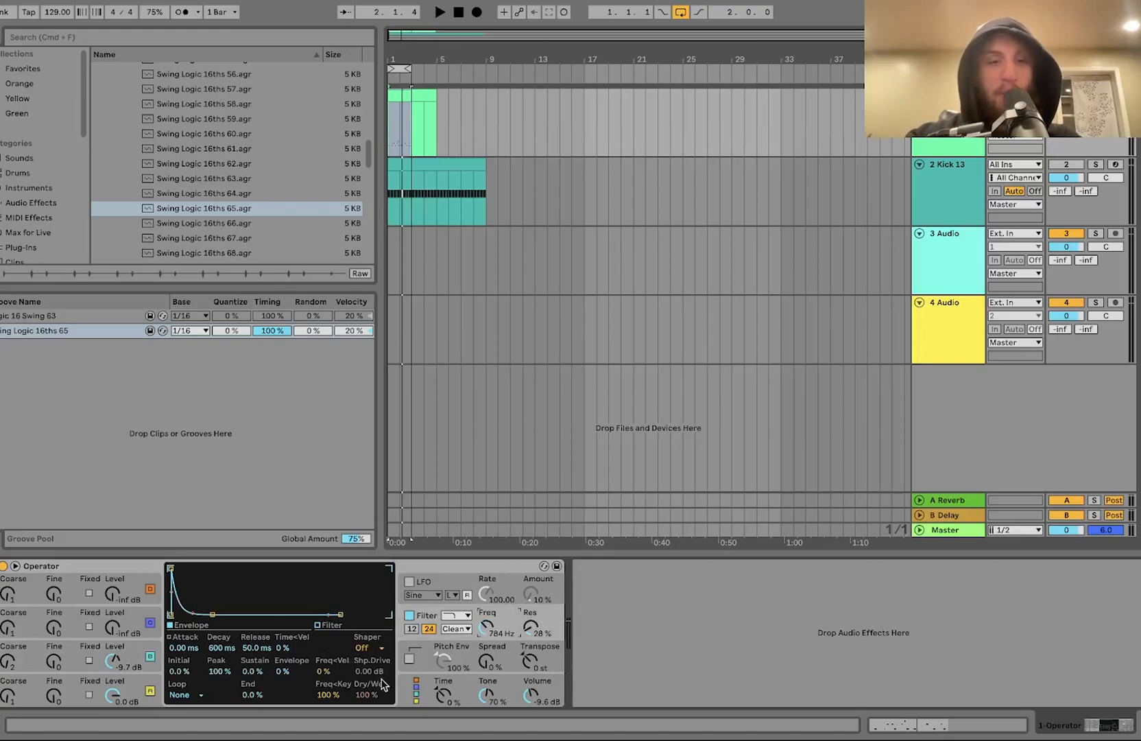
left_click_drag(315, 698, 315, 727)
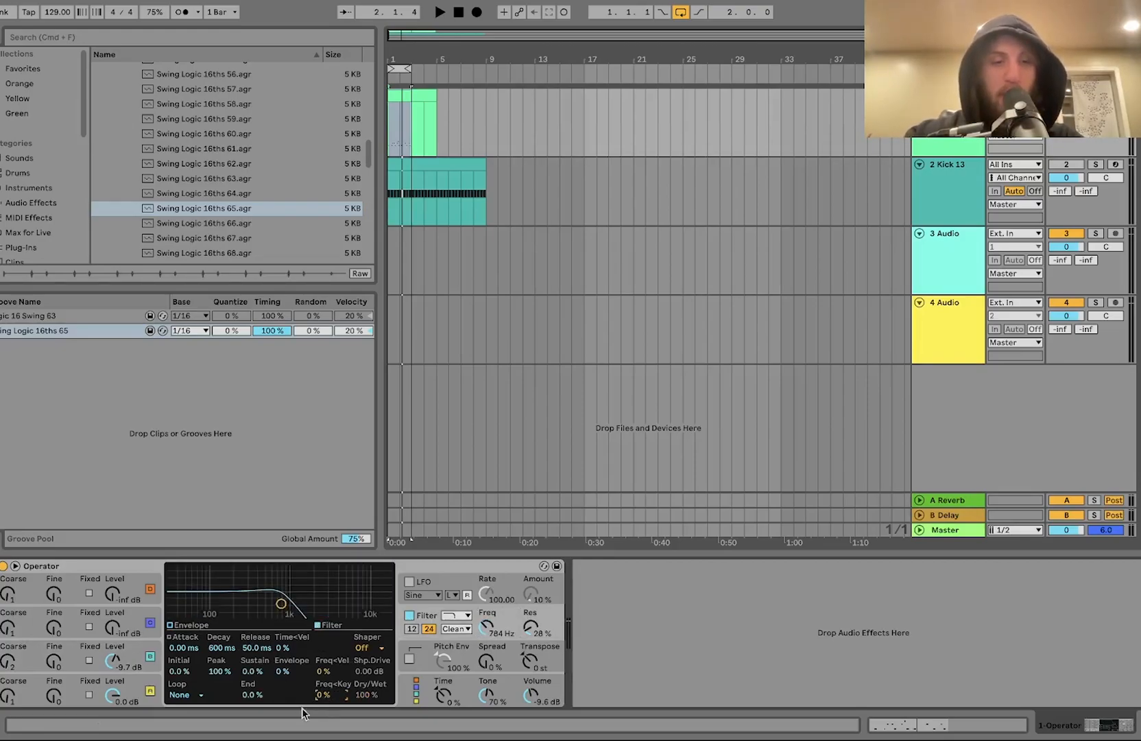
Step: Set the filter envelope amount to 8% and lower oscillator C's level to -23 dB while the loop plays
left_click_drag(283, 672, 282, 667)
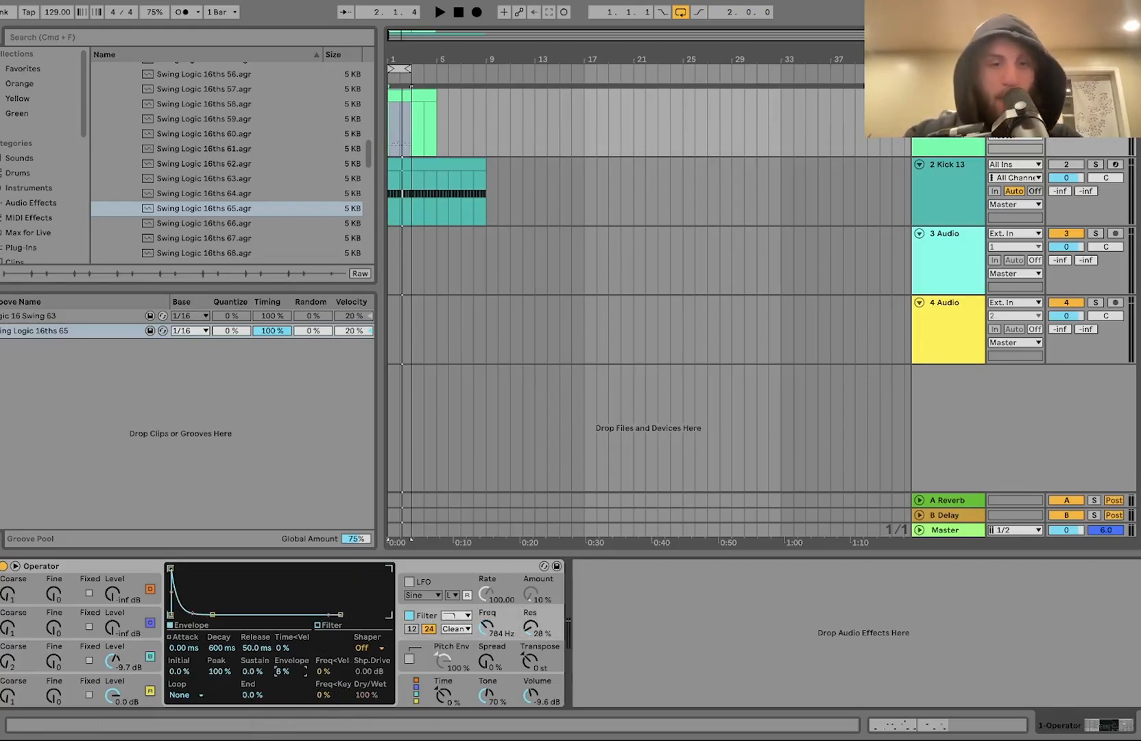
key("space")
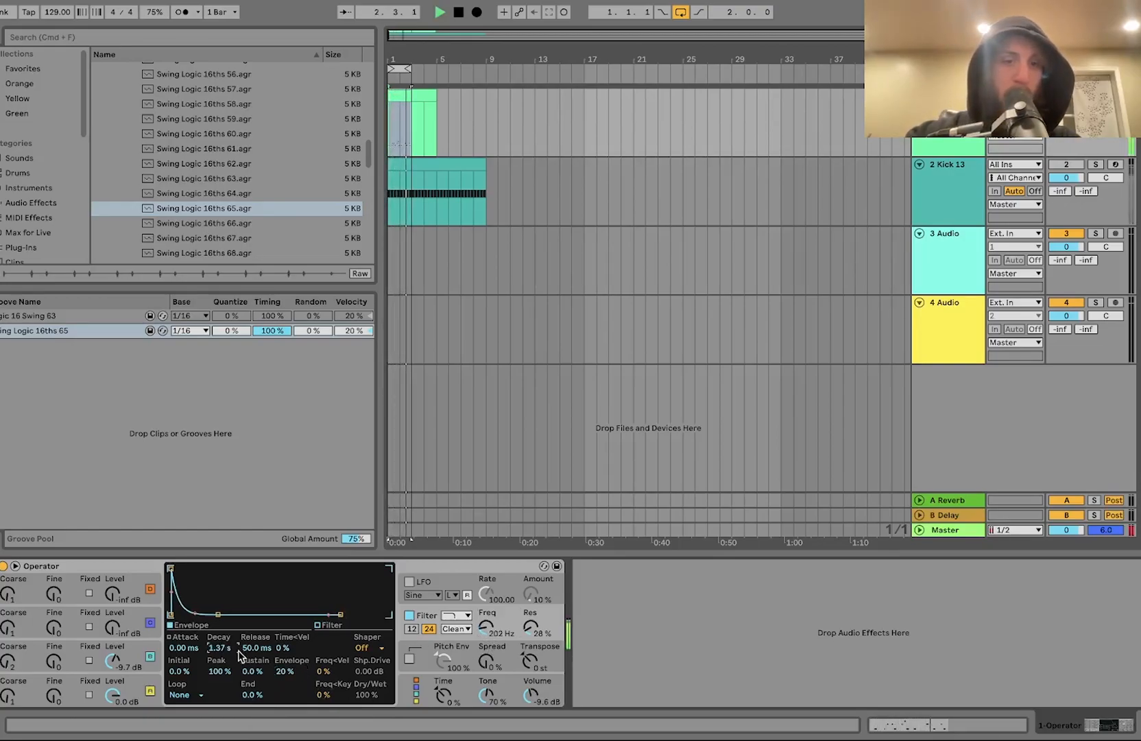
left_click_drag(112, 661, 112, 675)
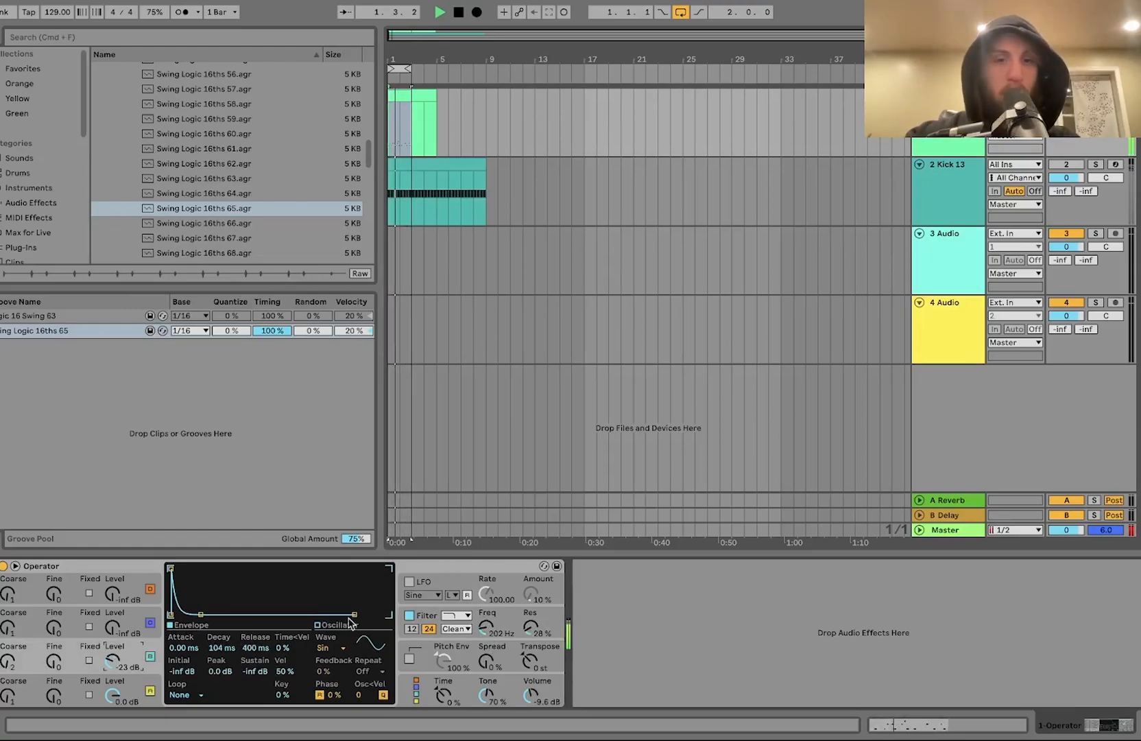
Step: Lower the filter cutoff, lengthen the filter envelope decay to 3.23 s and set the resonance to 0%
left_click(487, 630)
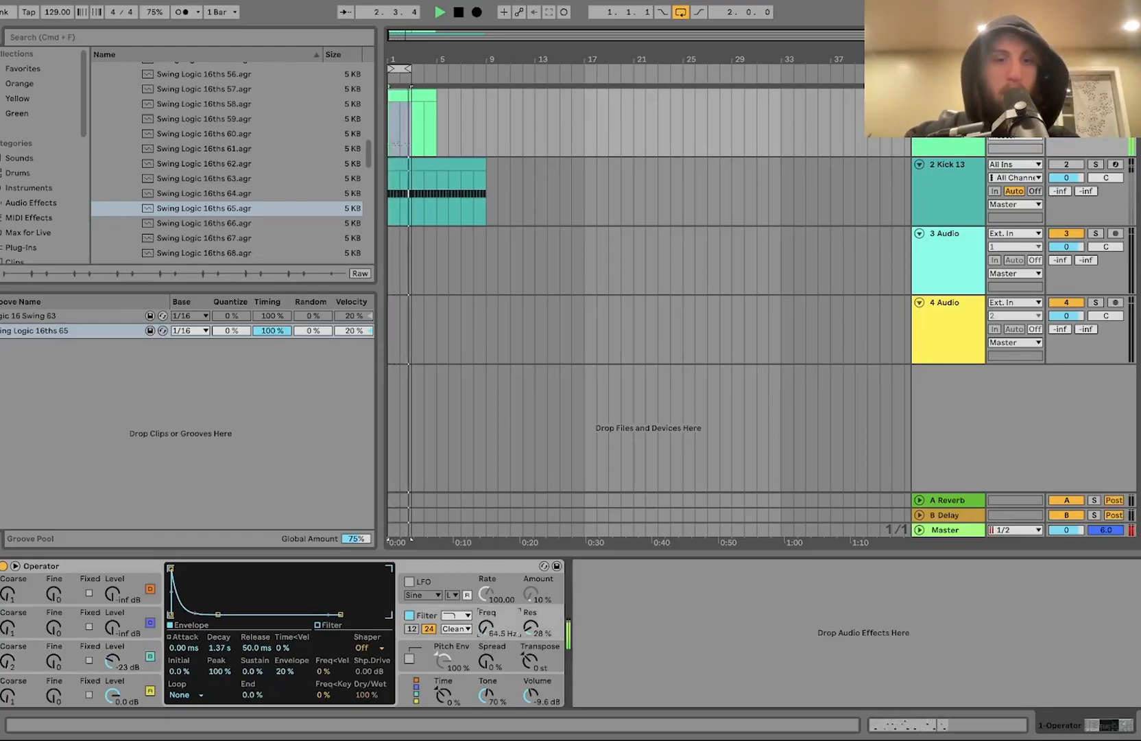
left_click_drag(221, 649, 222, 634)
left_click_drag(528, 628, 528, 666)
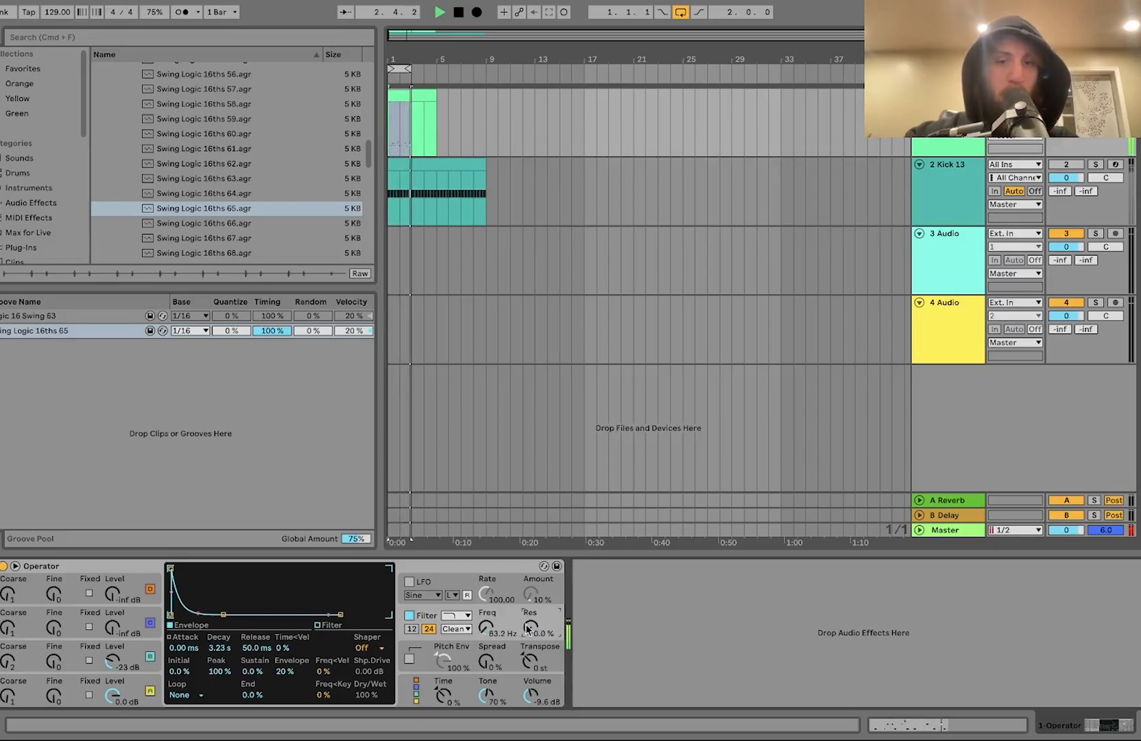
Step: Switch the kick track back on and retune the filter envelope to 12% amount, 816 ms decay and 111 Hz cutoff
left_click(1064, 164)
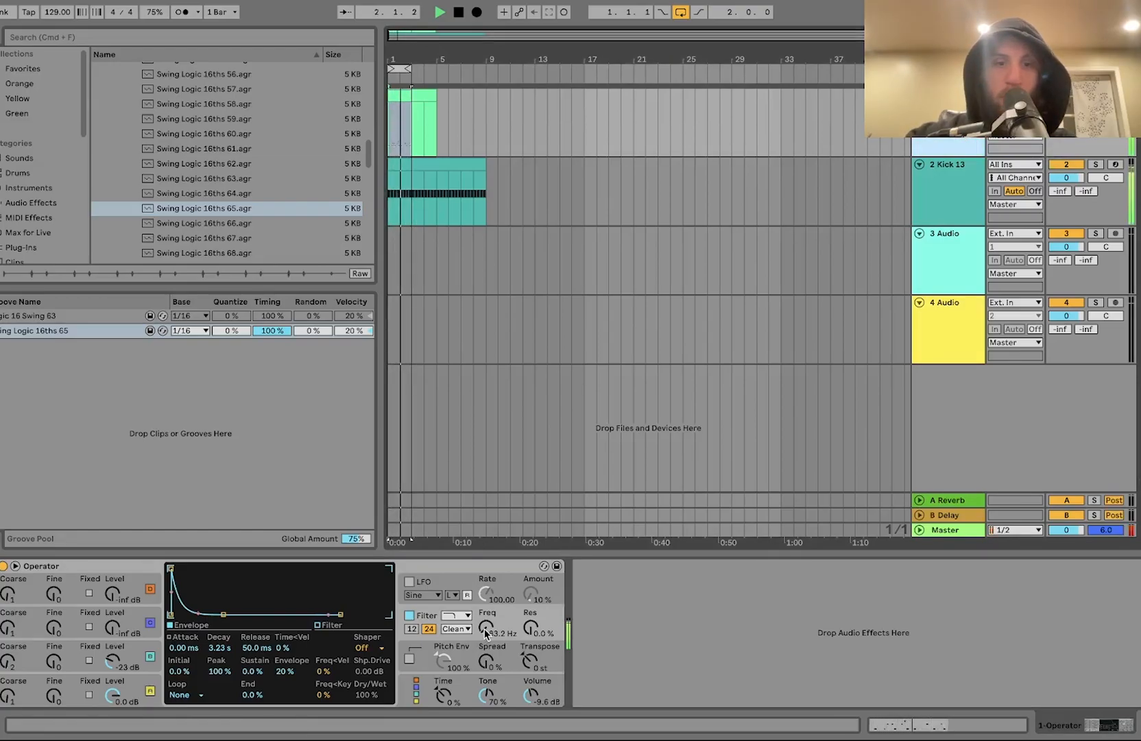
left_click_drag(285, 671, 285, 679)
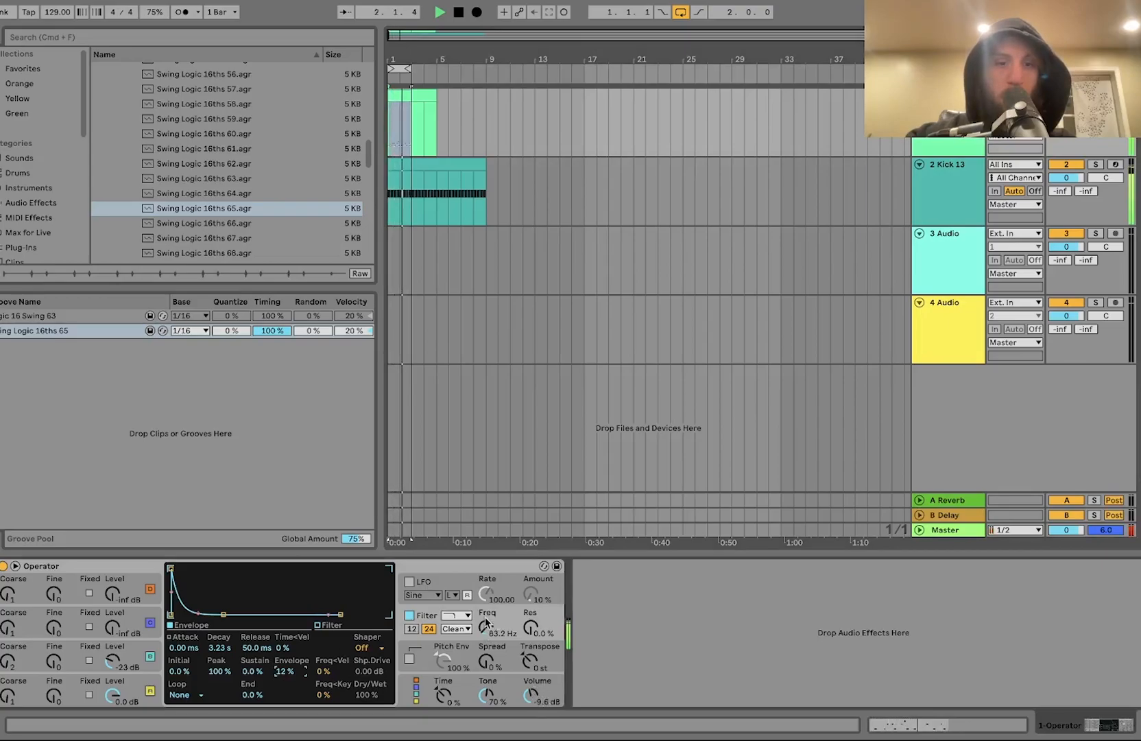
left_click_drag(219, 648, 219, 679)
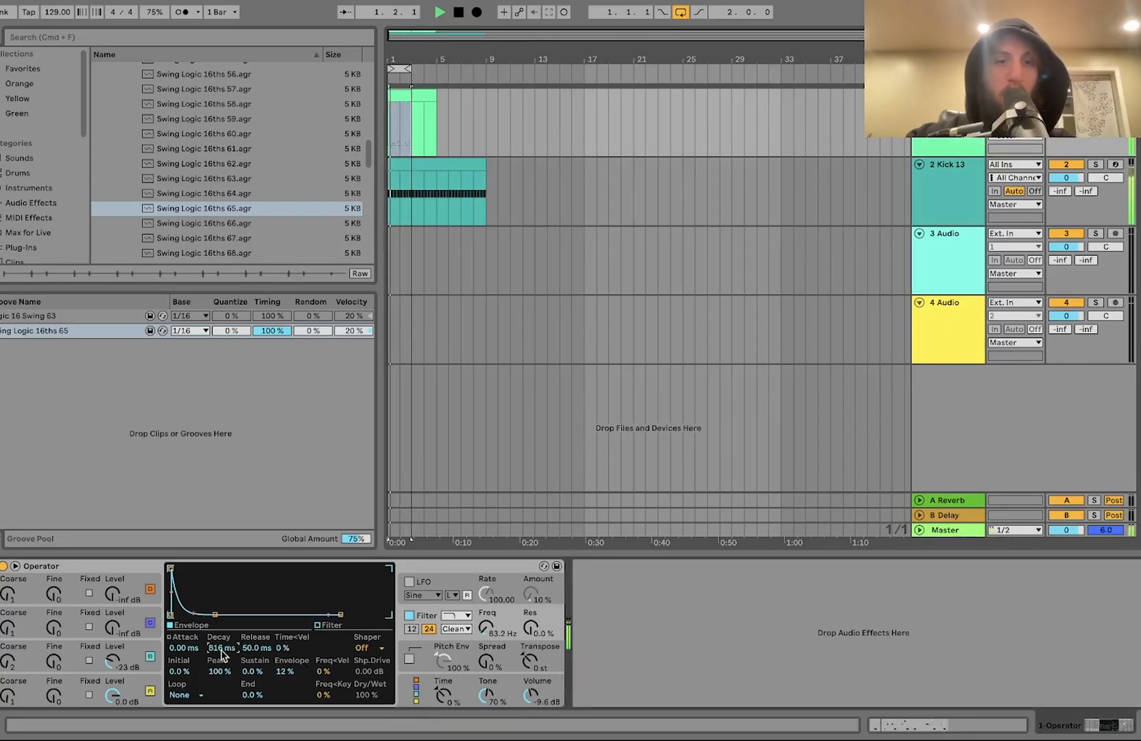
left_click_drag(486, 628, 486, 625)
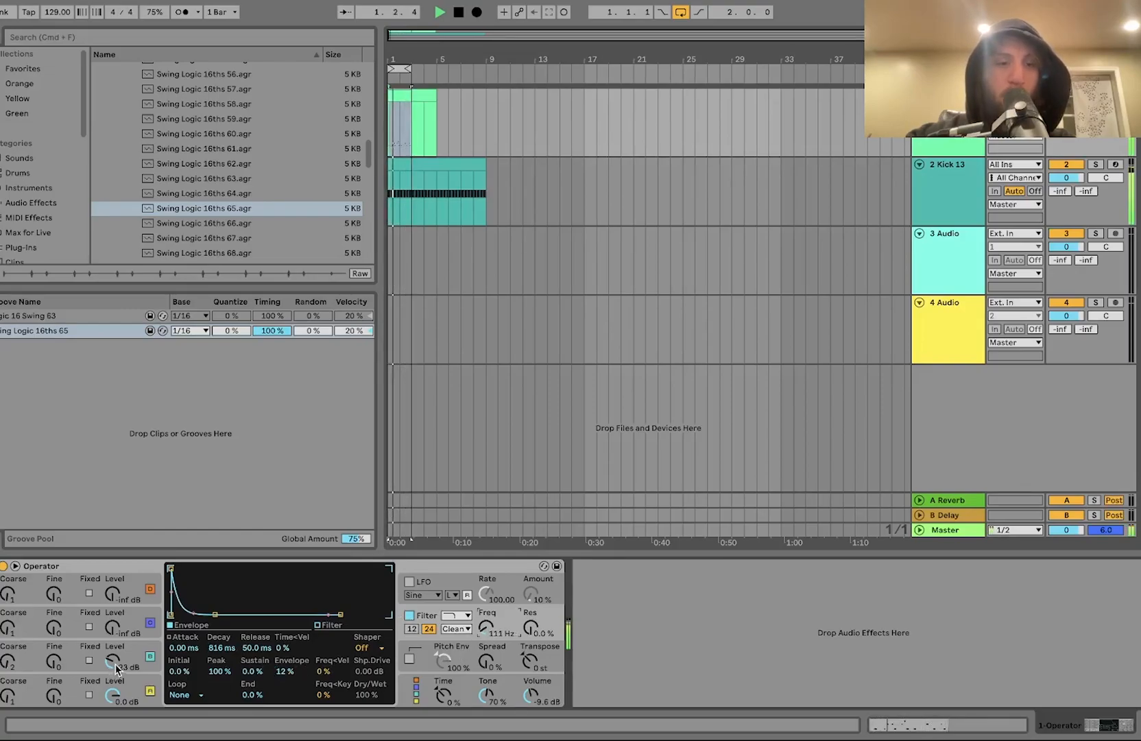
key("space")
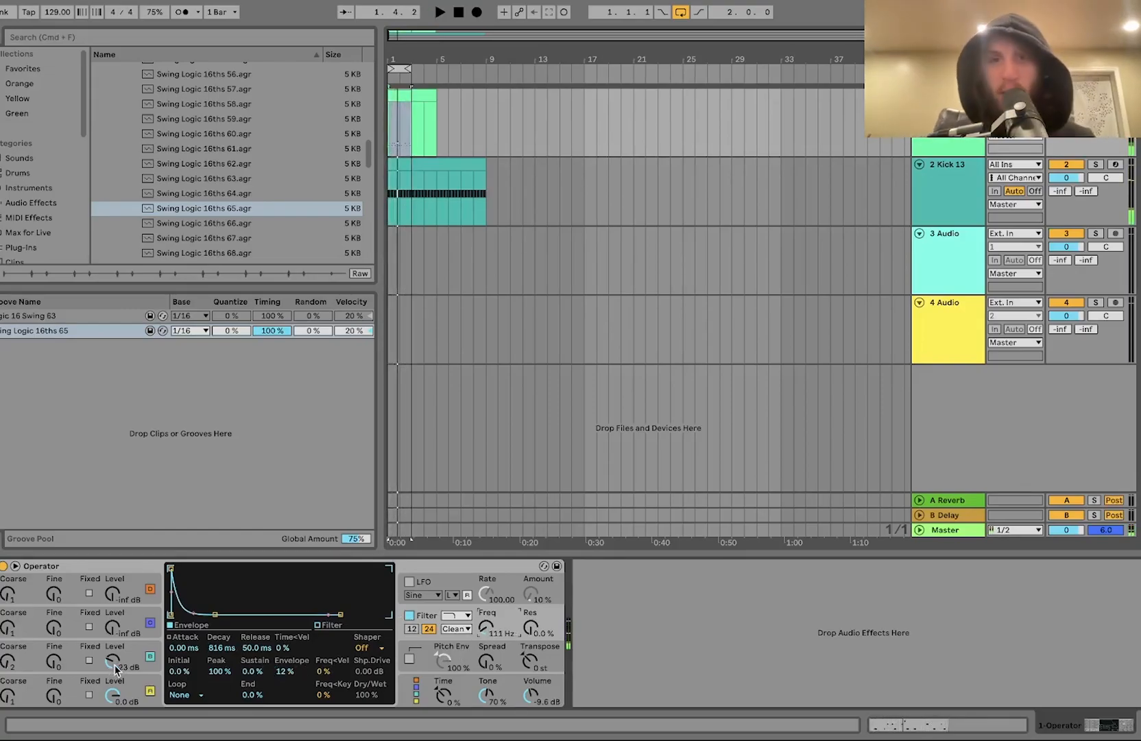
Step: Duplicate the melody clip to fill eight bars, loop that range and zoom to it
left_click(405, 92)
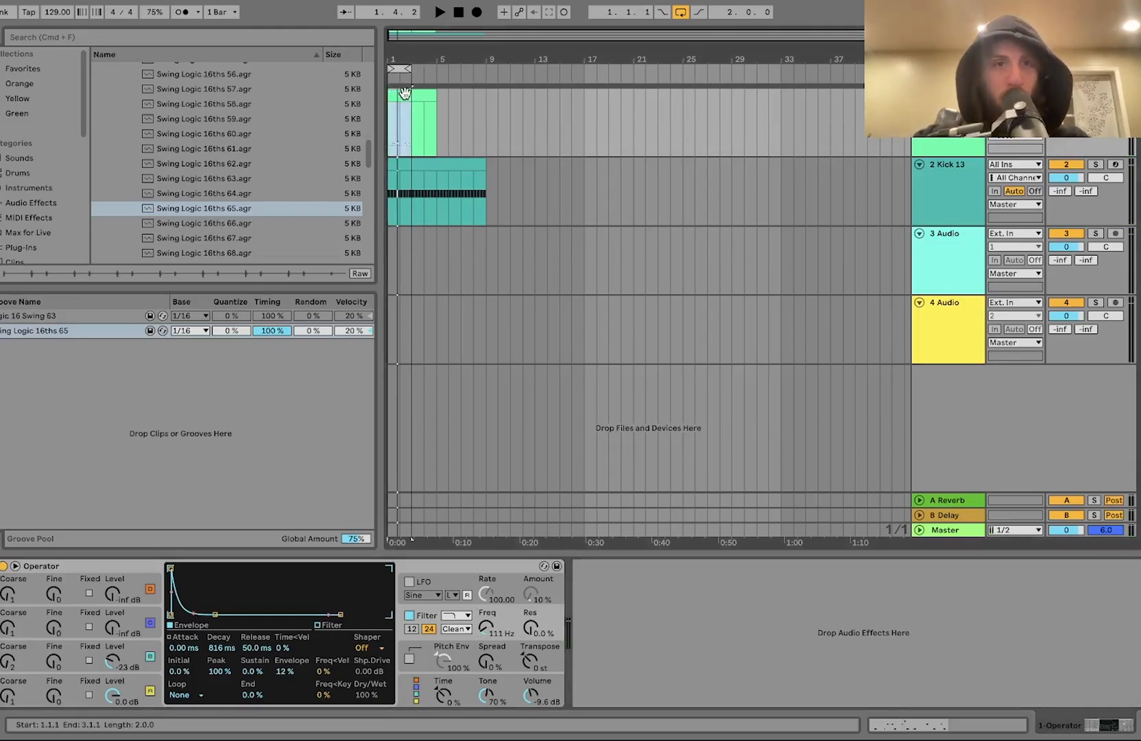
key("ctrl+d")
key("ctrl+d")
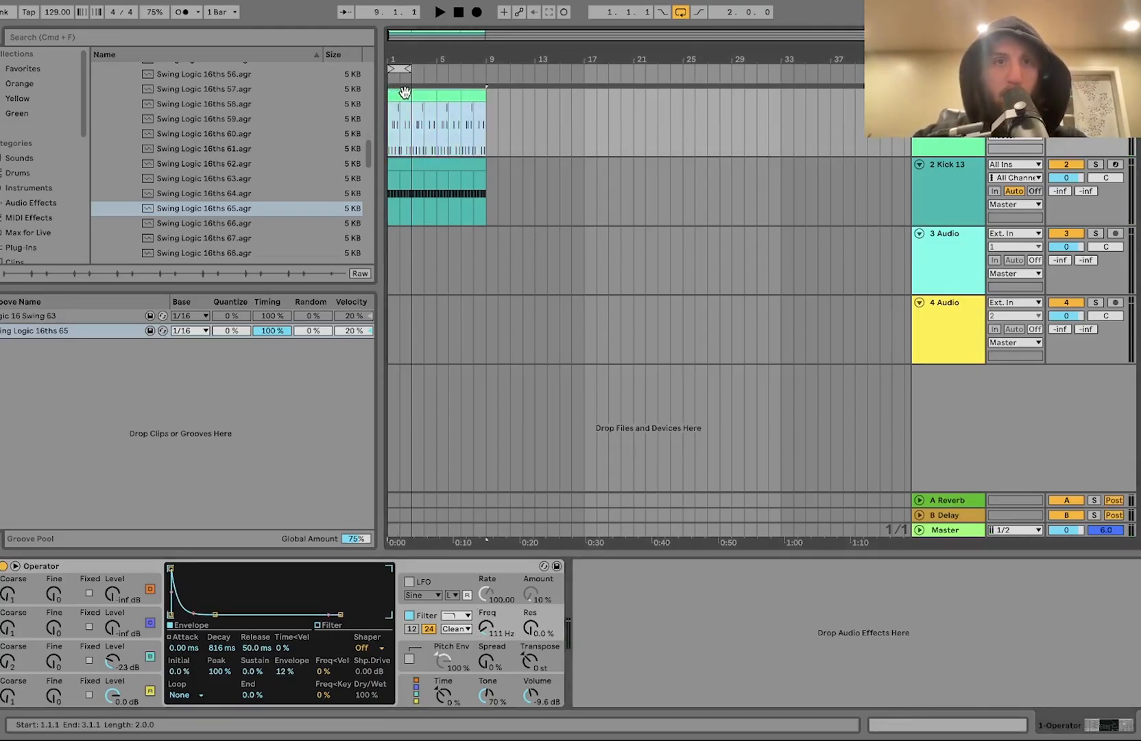
left_click(405, 92)
key("ctrl+l")
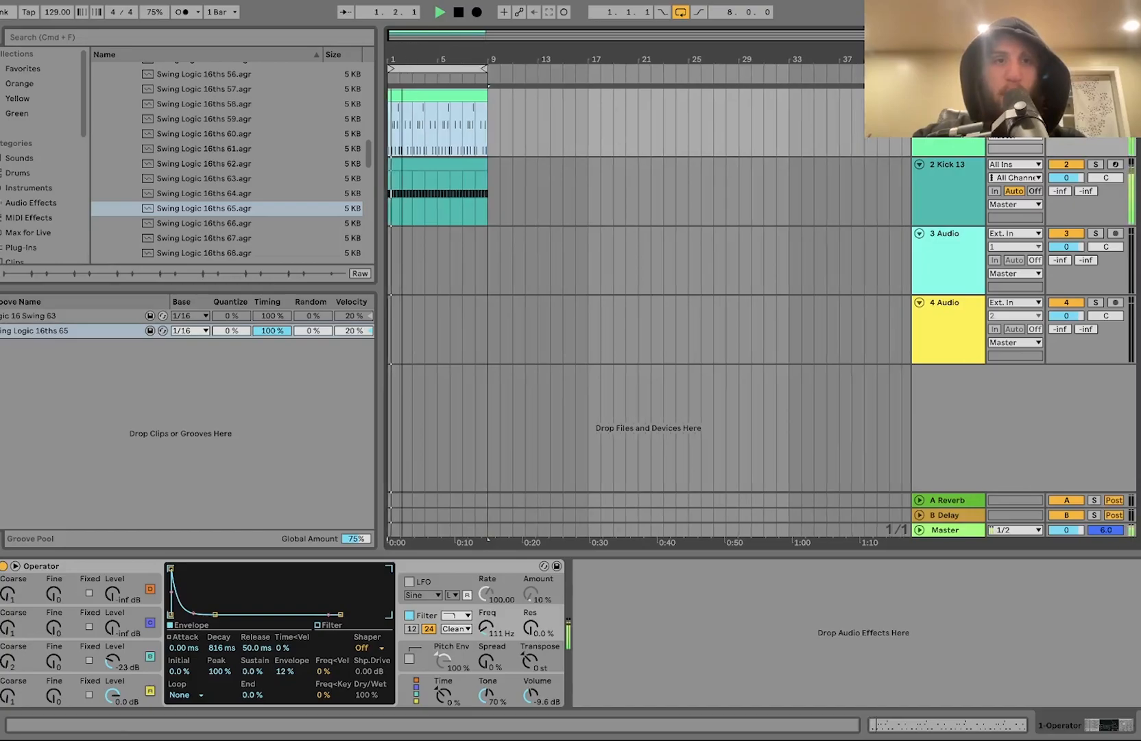
key("z")
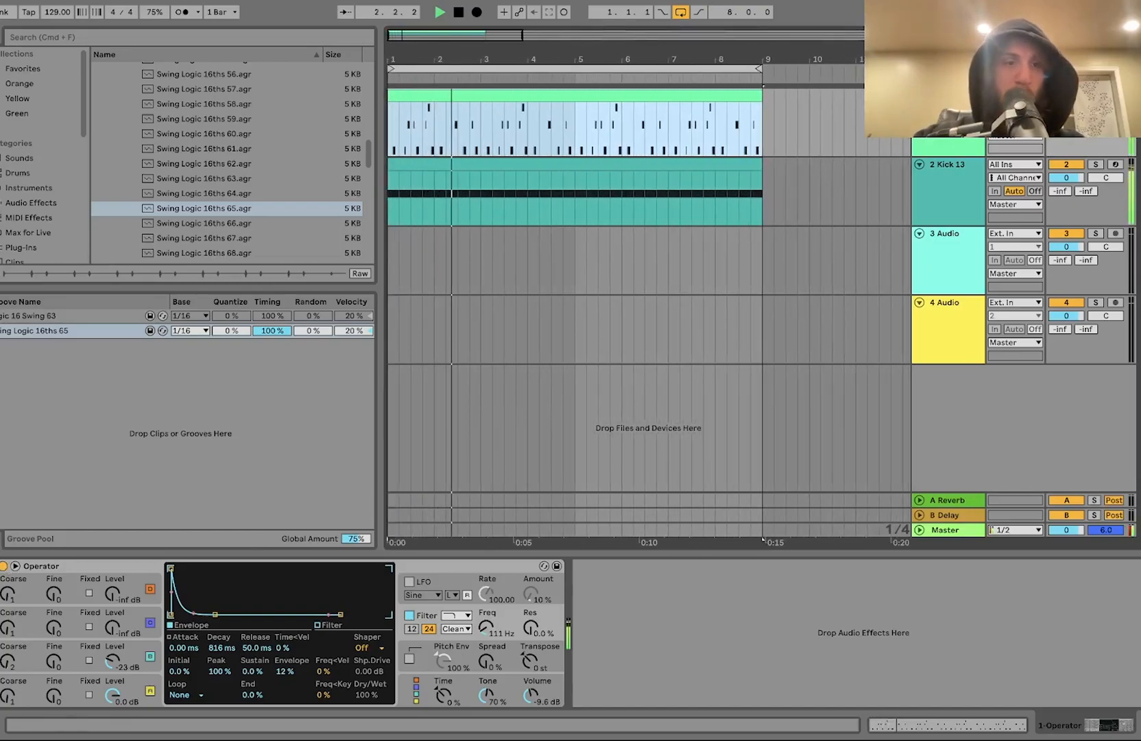
Step: Lower oscillator C's level to -29 dB and play the loop
left_click(12, 538)
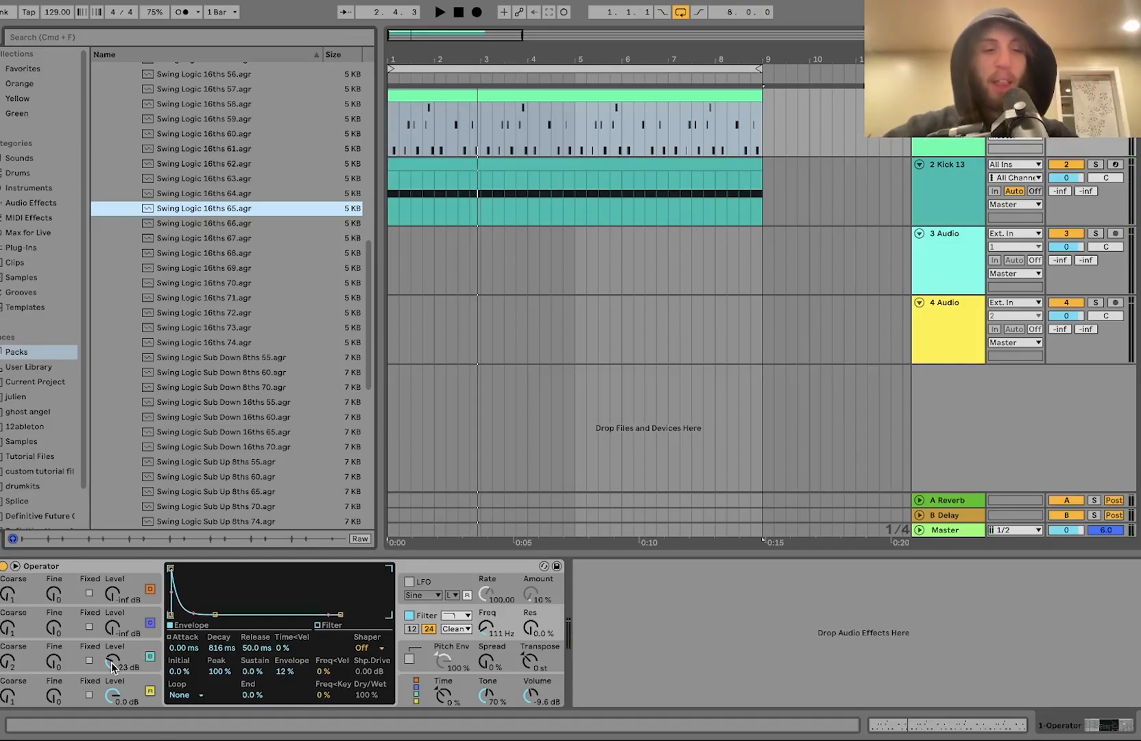
left_click_drag(114, 665, 113, 667)
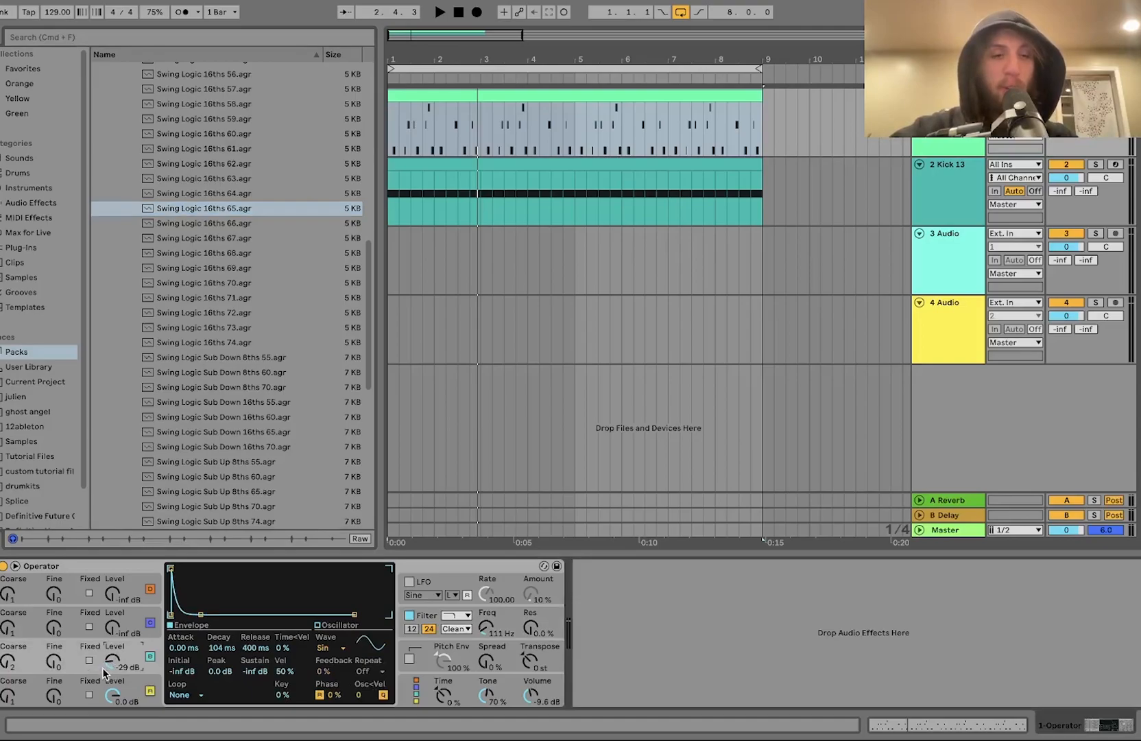
key("space")
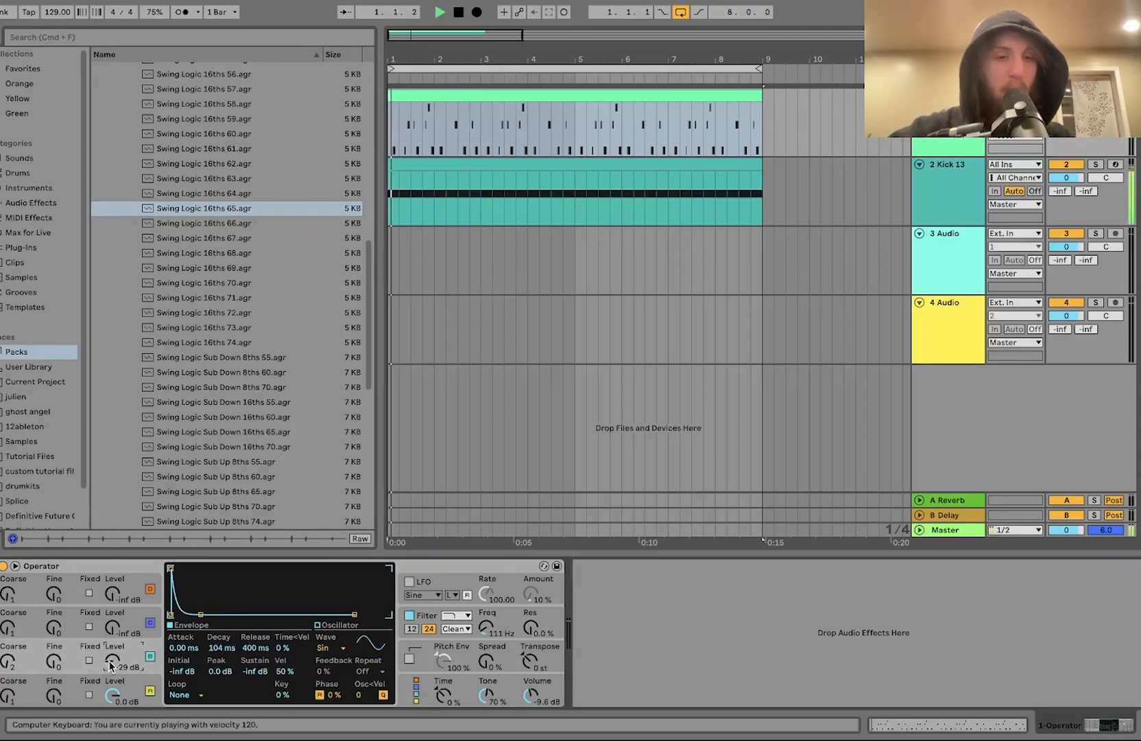
Step: Try the SwD waveform on oscillator D, then undo the change
left_click(130, 686)
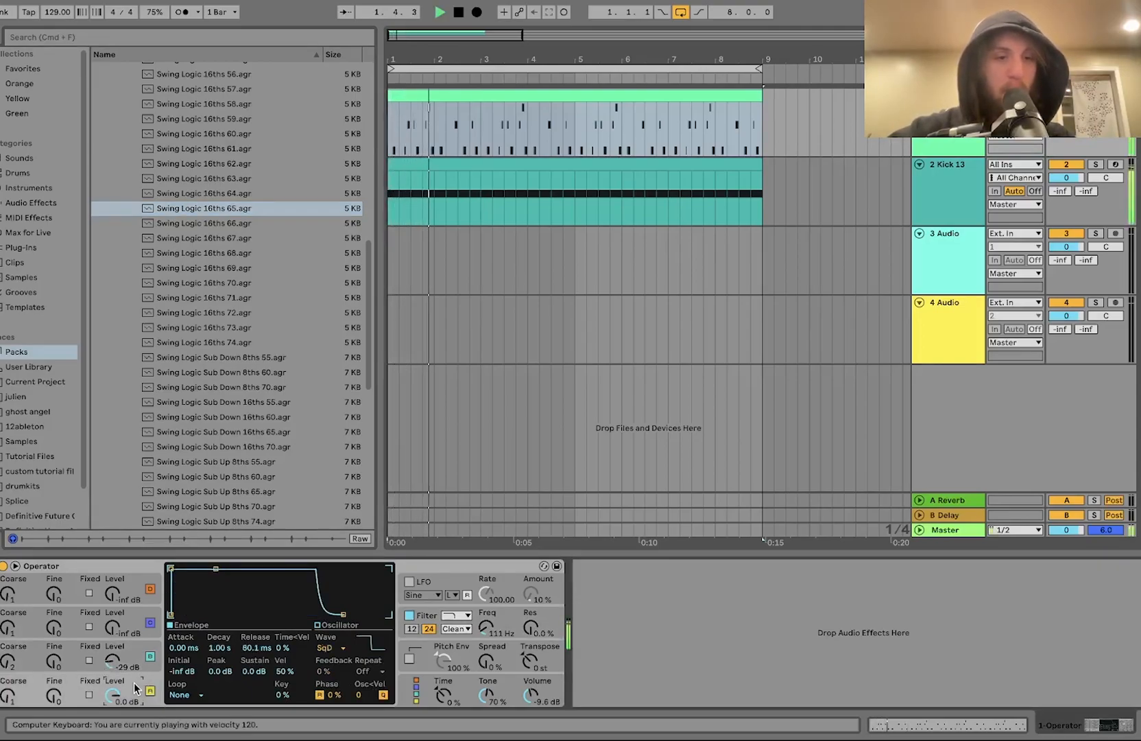
key("space")
left_click(337, 649)
left_click(349, 494)
key("space")
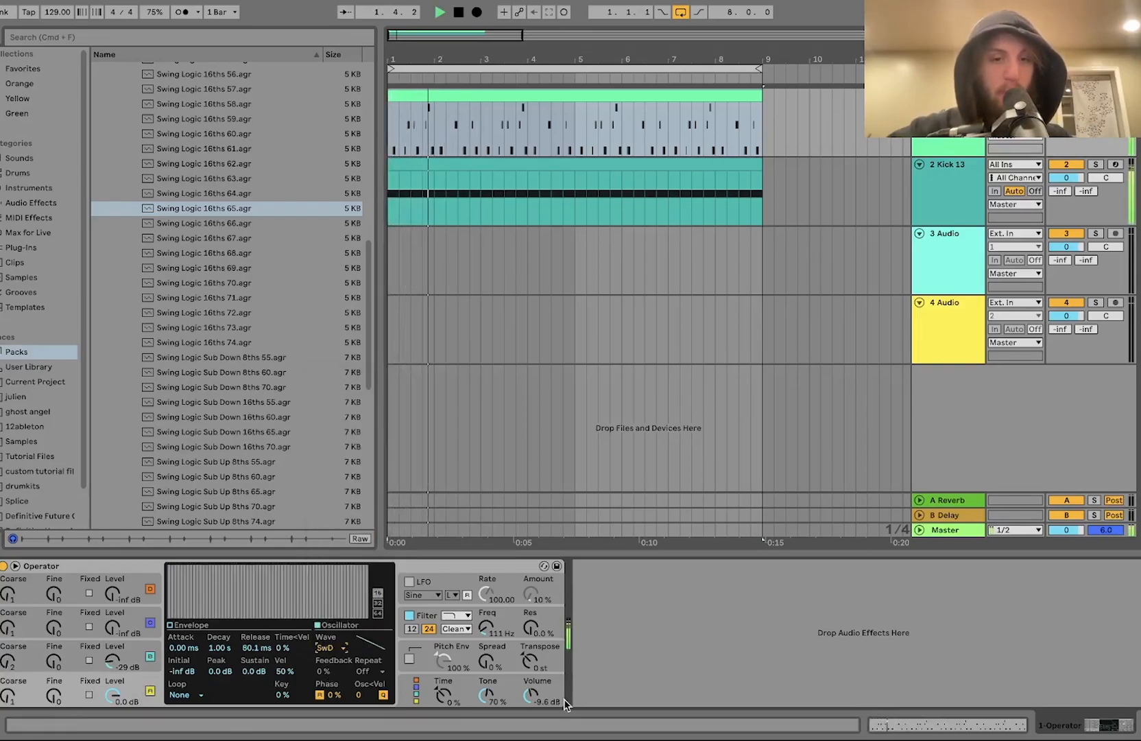
key("super+z")
Step: Set the Operator output volume to -8.6 dB and switch oscillator C's waveform to SwD
left_click(533, 698)
left_click(130, 686)
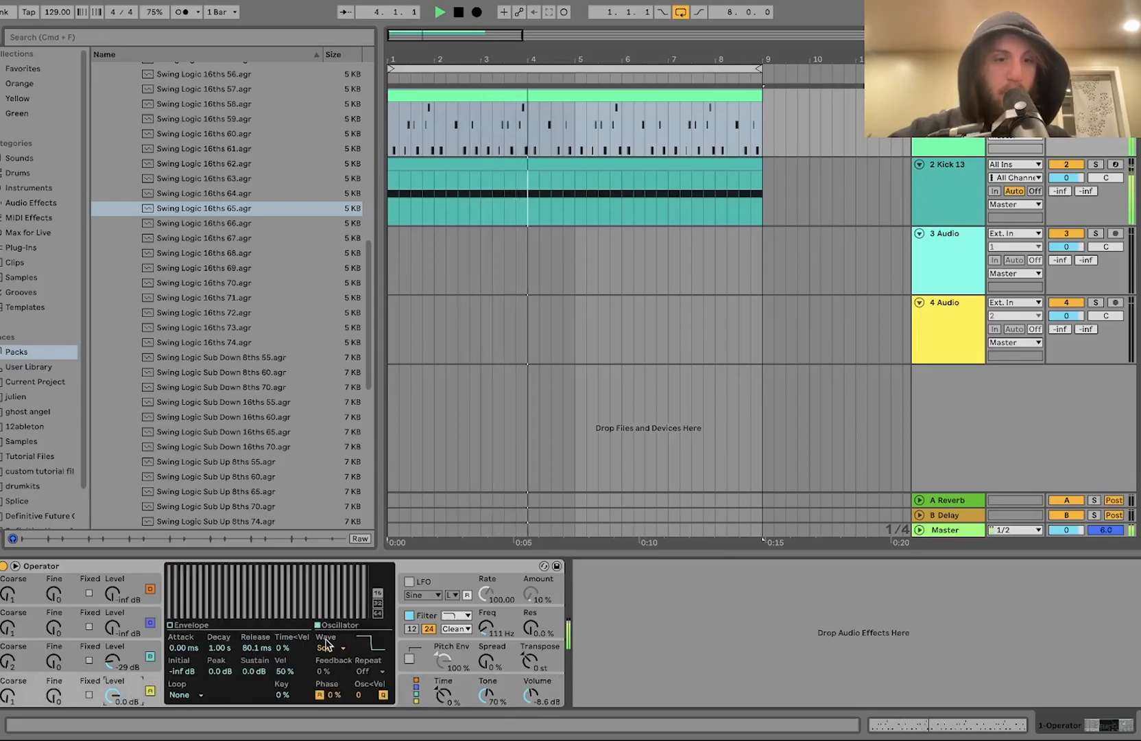
left_click(119, 665)
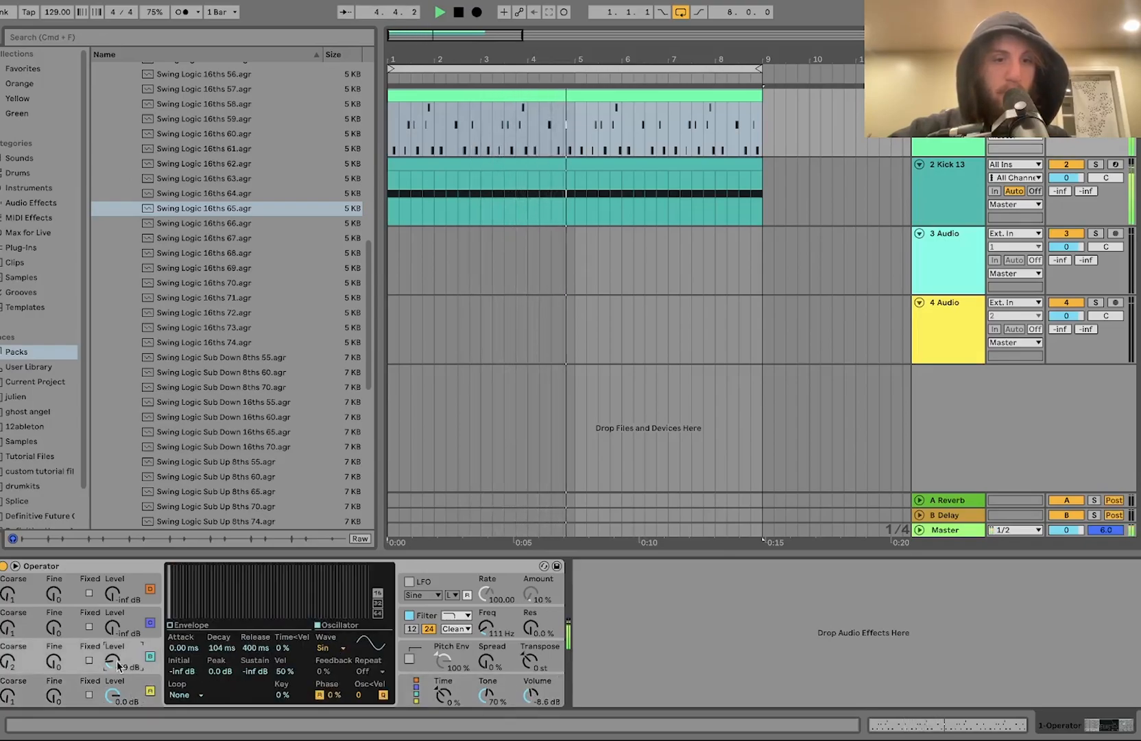
left_click(329, 645)
left_click(338, 492)
key("space")
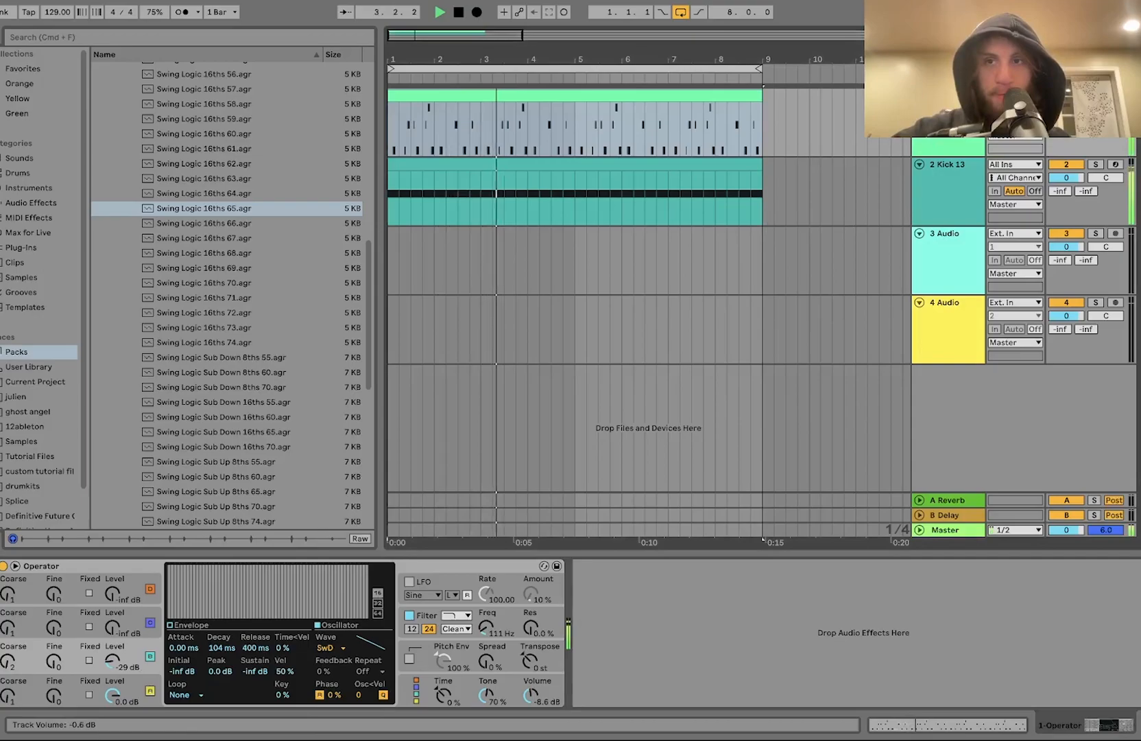
Step: Duplicate the kick track and move the copy to the top, above the Operator track
left_click(947, 151)
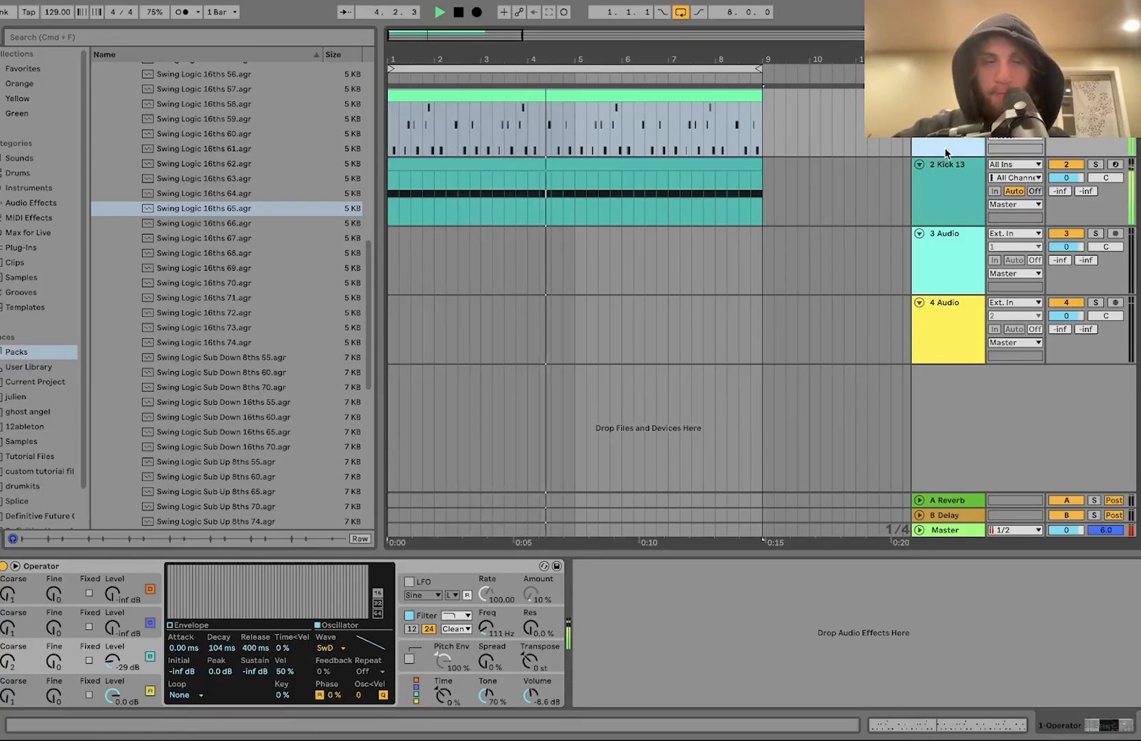
key("space")
left_click(40, 203)
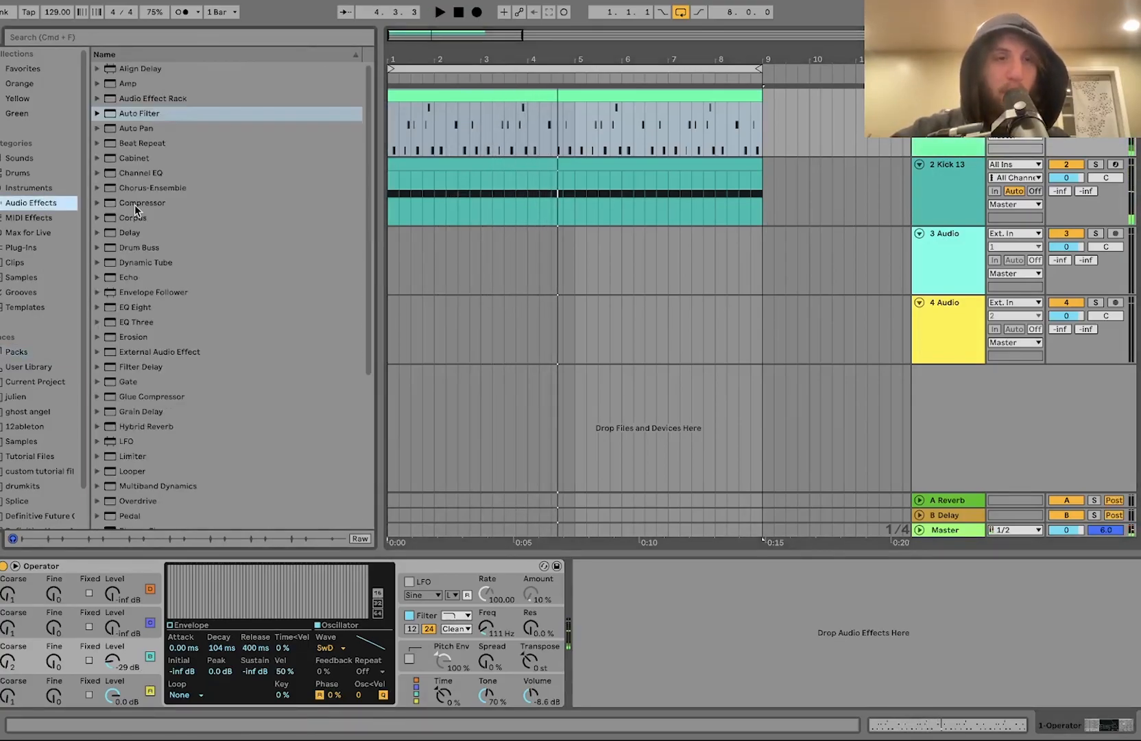
left_click(965, 208)
key("super+d")
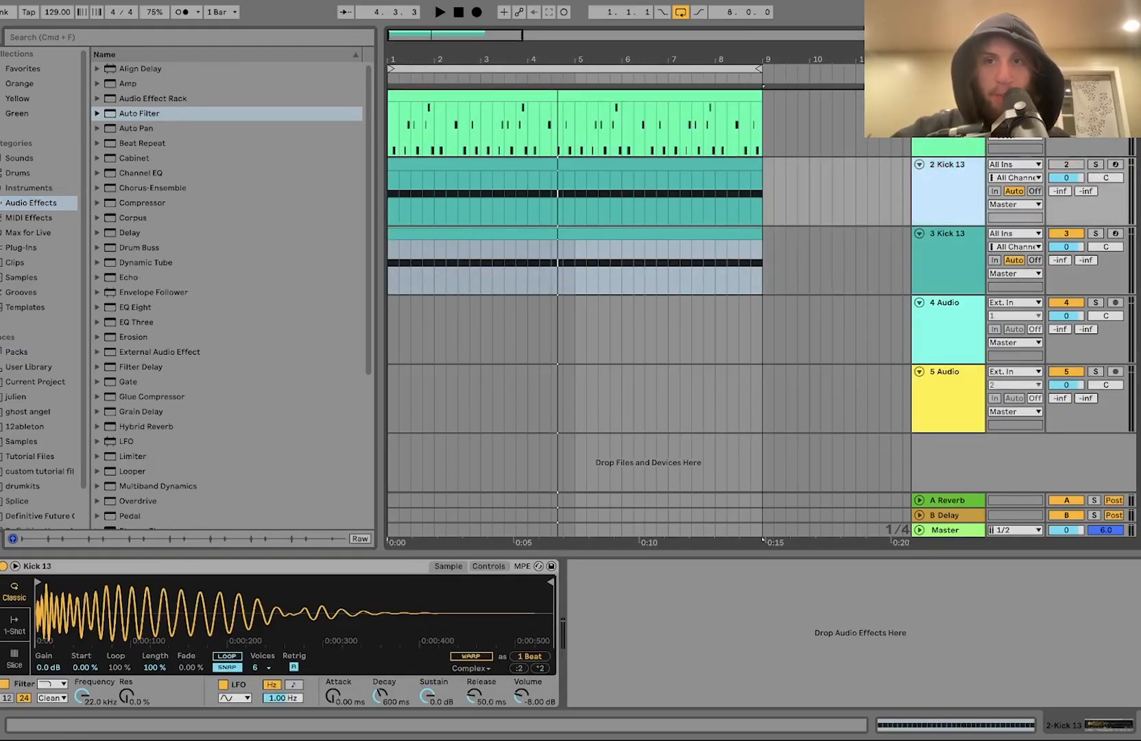
left_click_drag(957, 181, 953, 123)
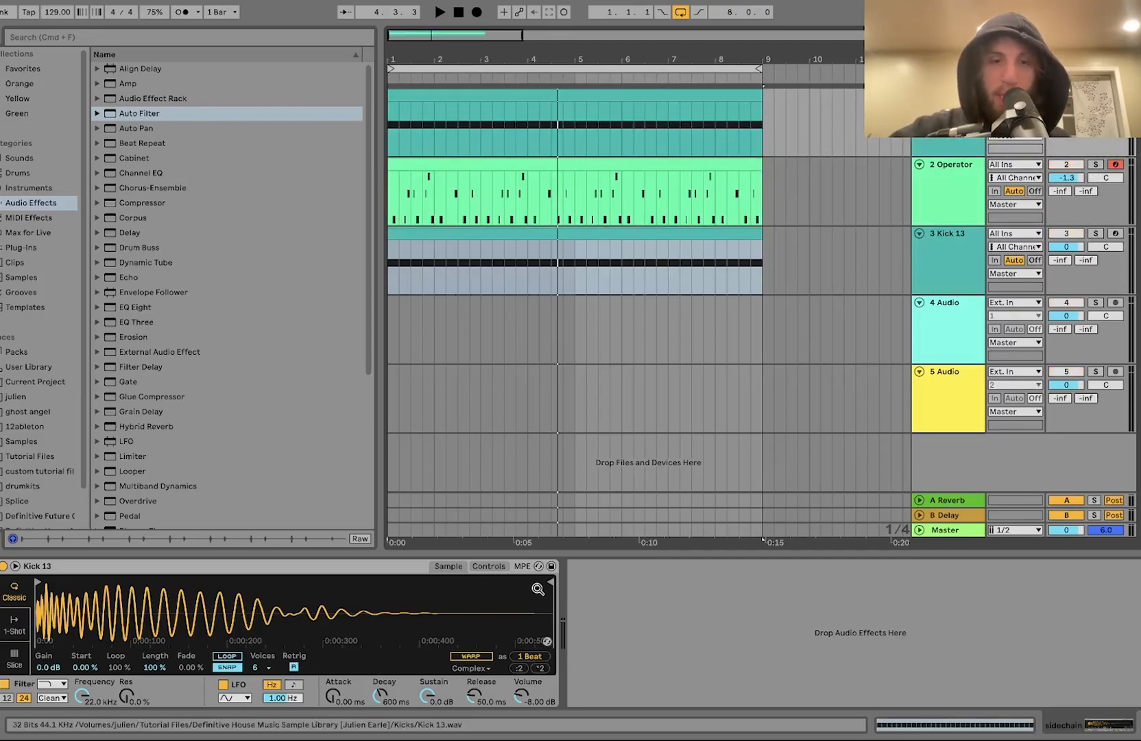
key("space")
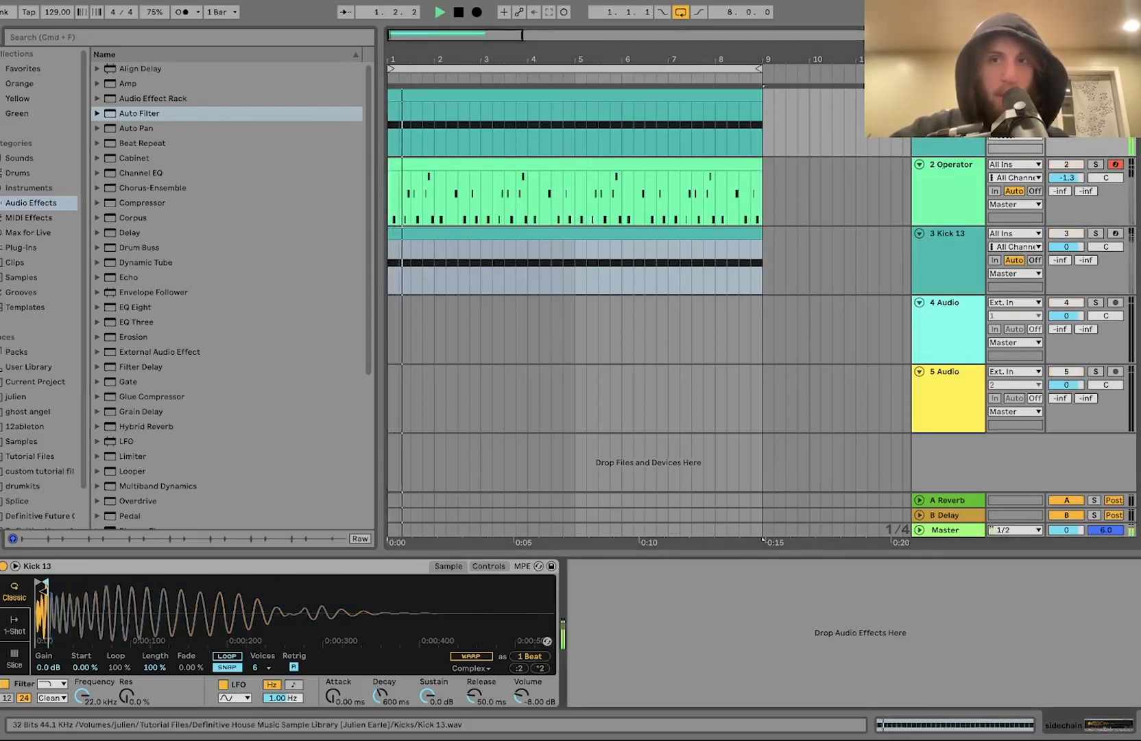
key("space")
Step: Add a Compressor to the Operator track and set its sidechain audio source to the sidechain track
left_click(968, 209)
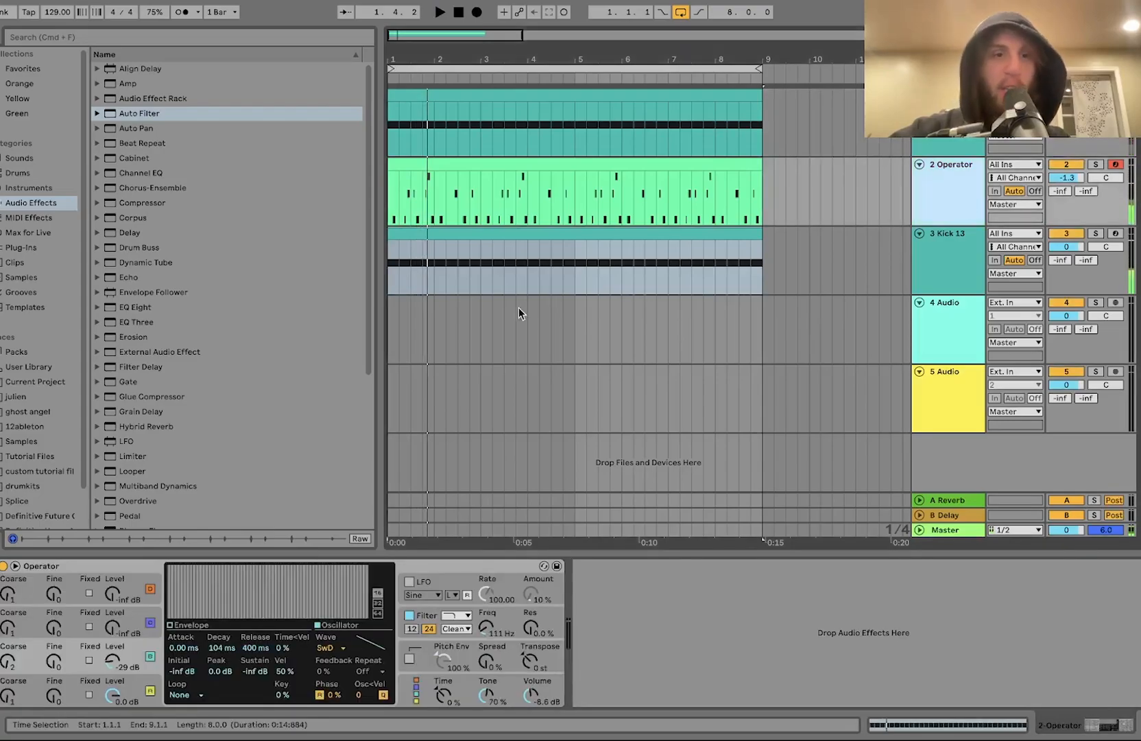
double_click(145, 204)
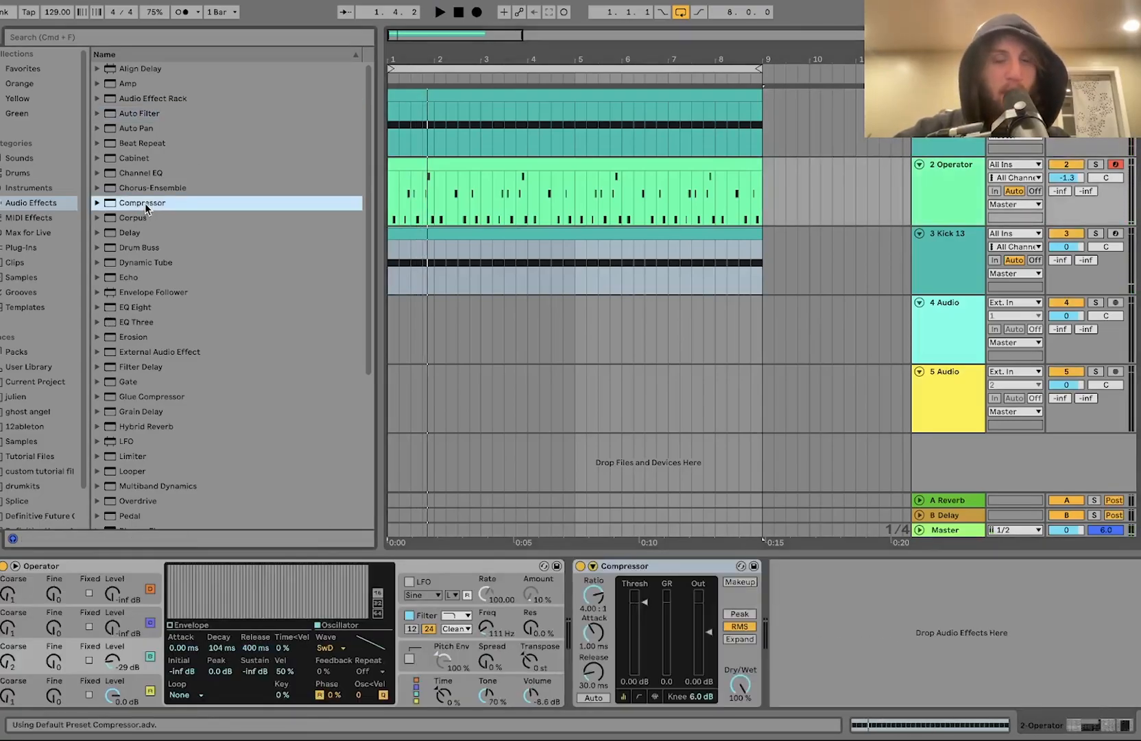
left_click(592, 566)
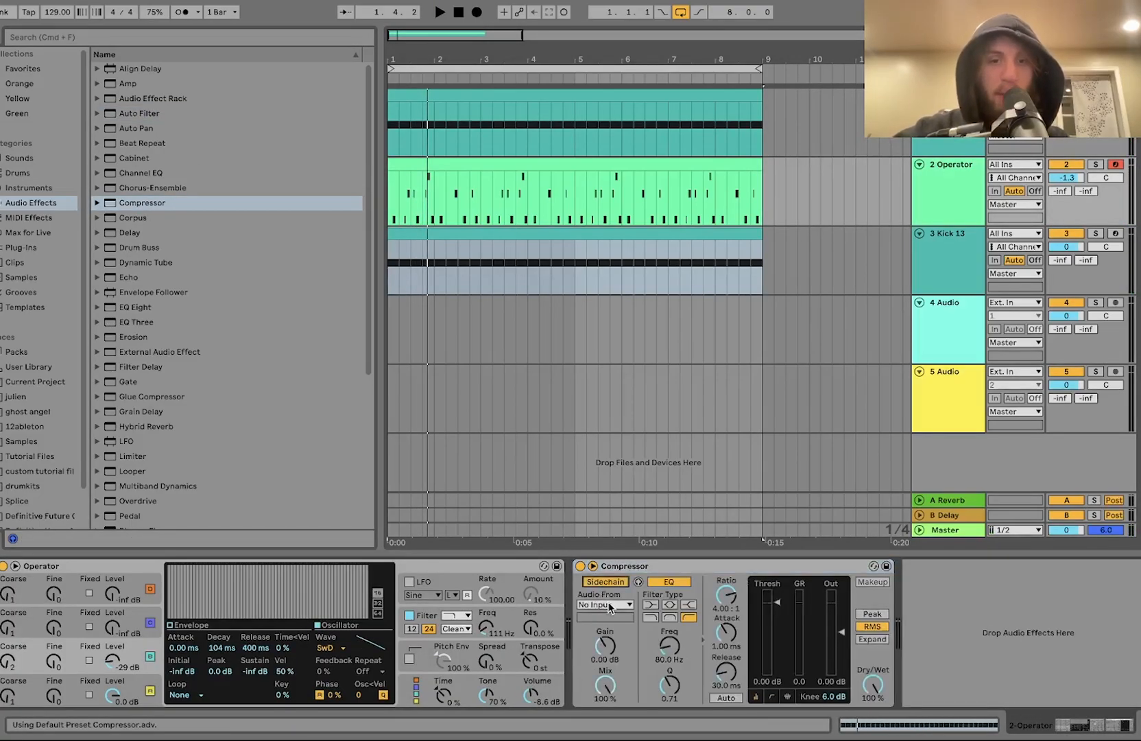
left_click(603, 604)
left_click(603, 619)
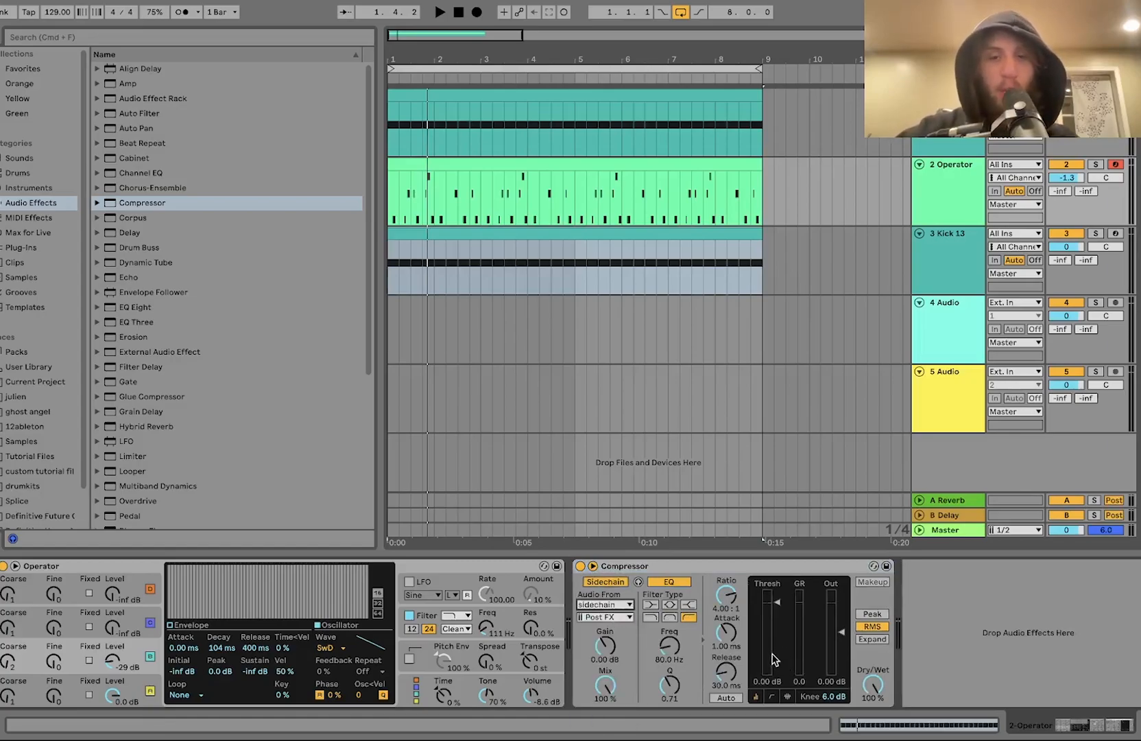
key("space")
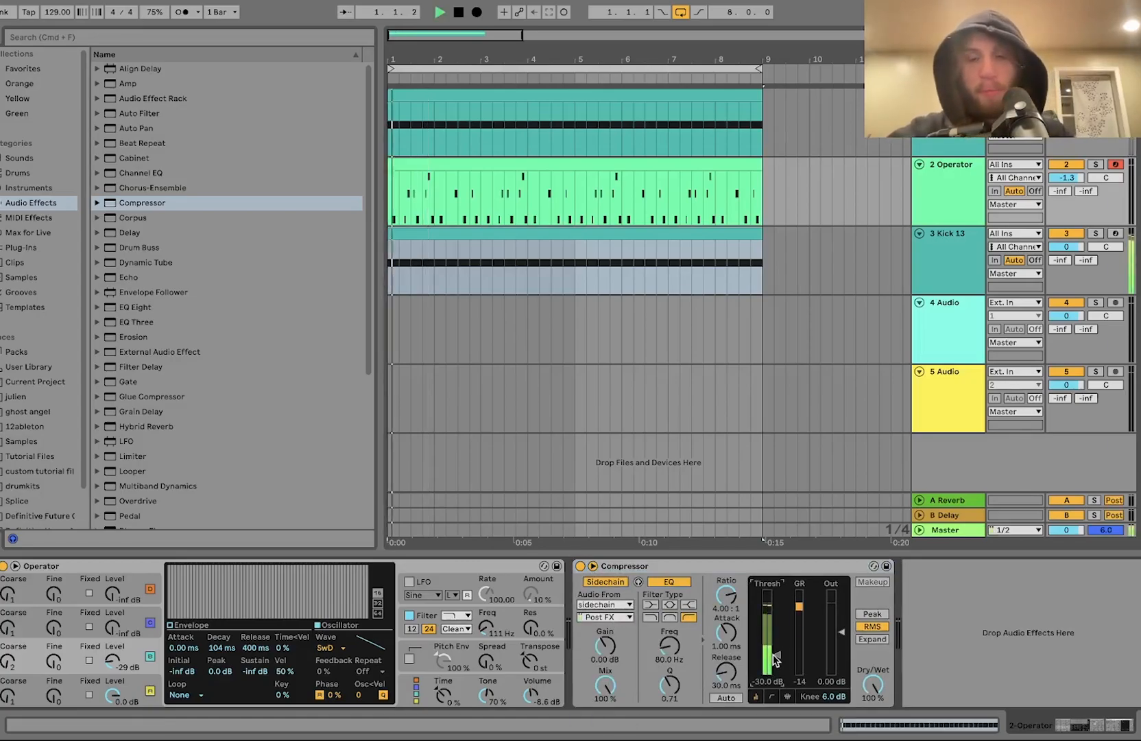
Step: Add EQ Eight after the compressor and set its first band to a low-cut filter
double_click(134, 308)
left_click(830, 686)
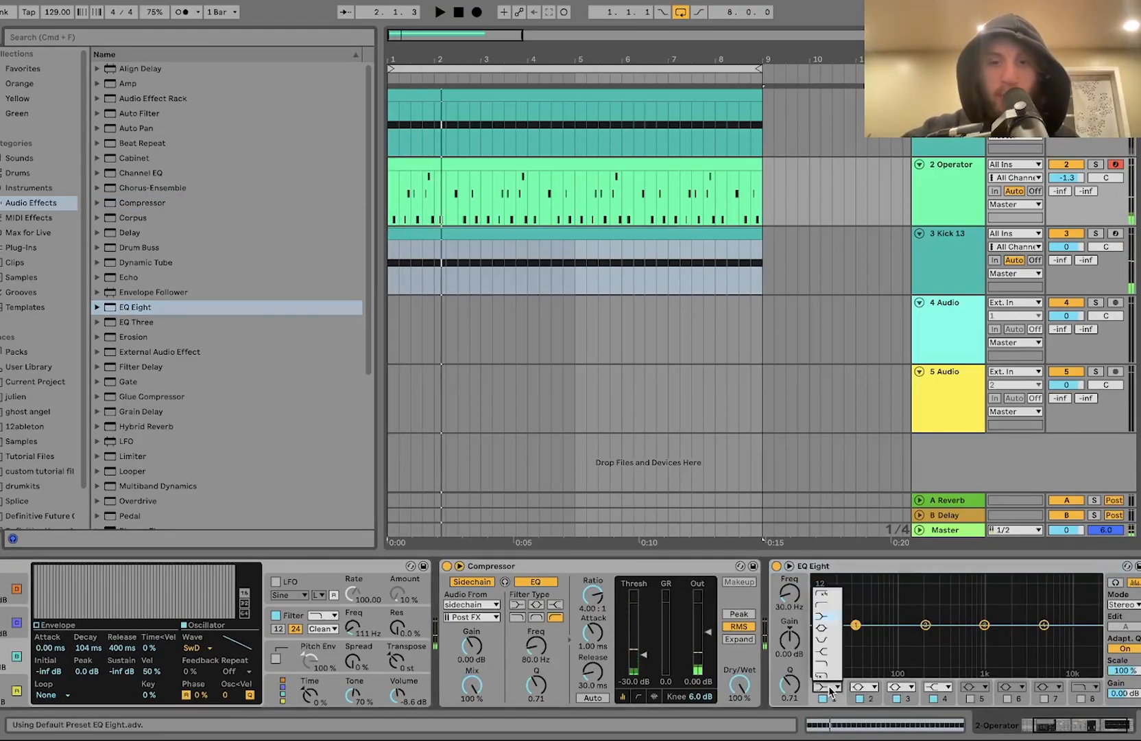
left_click(830, 592)
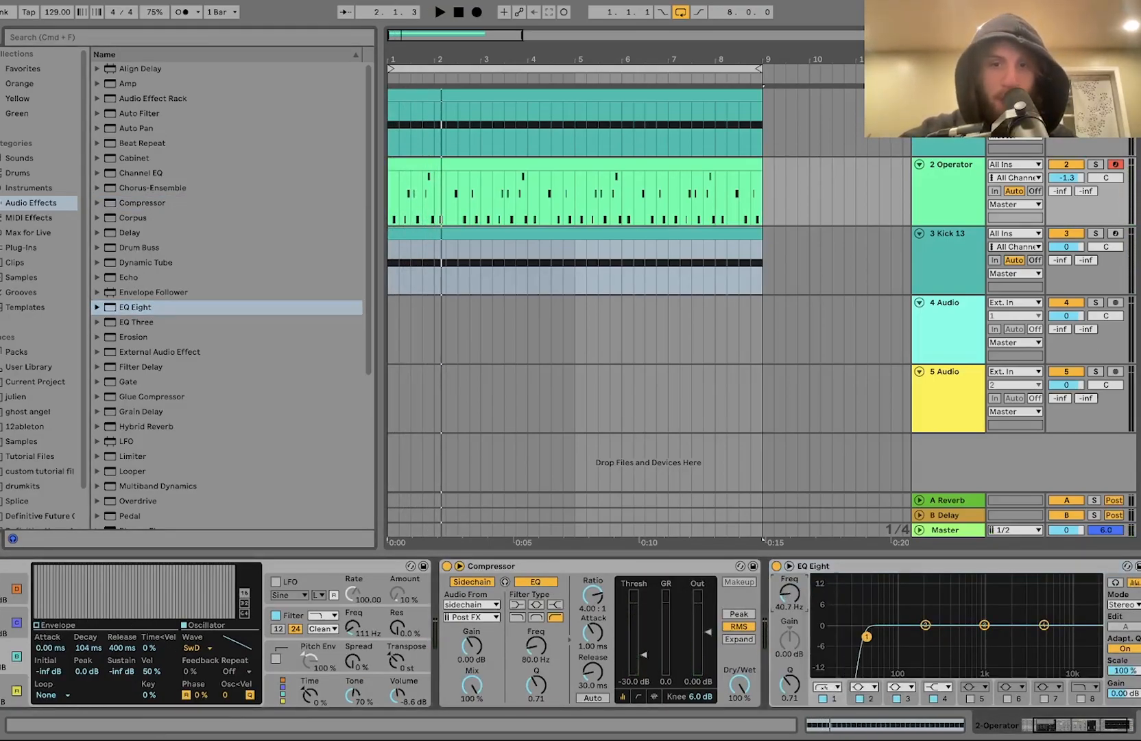
key("space")
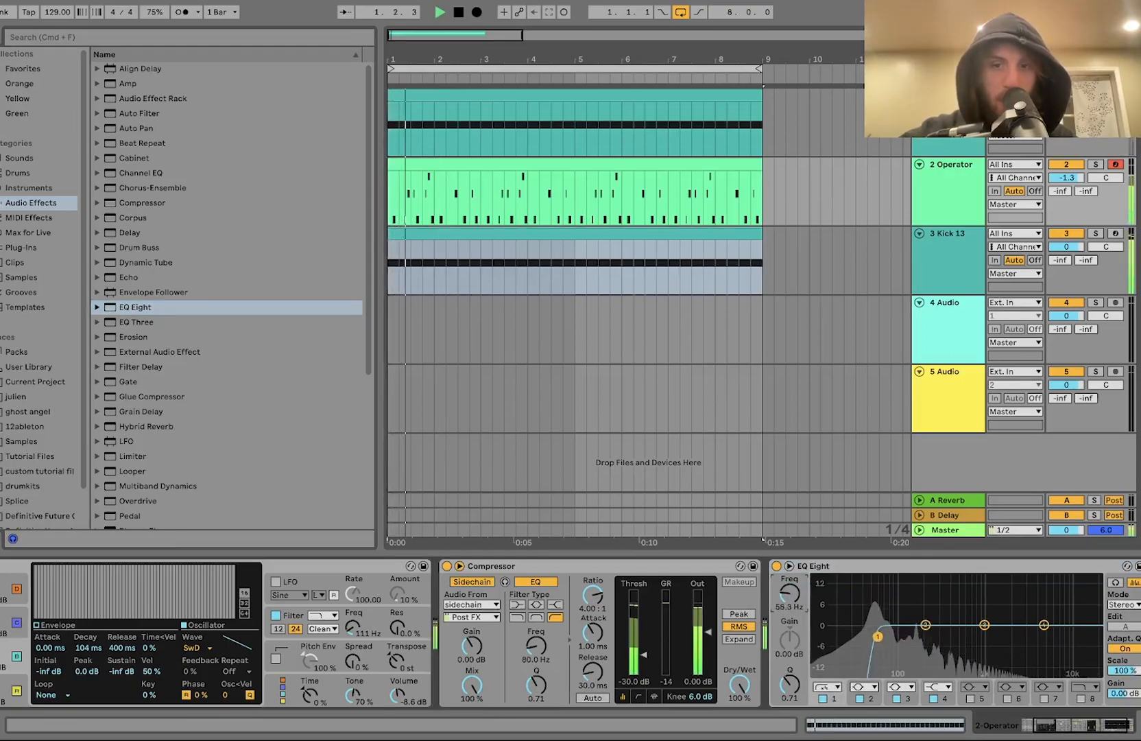
Step: Lower the EQ low-cut to about 52 Hz and set track volumes to -1.4 dB for Operator and -2.0 dB for the rest
left_click_drag(789, 599, 789, 604)
left_click_drag(1067, 178, 1067, 172)
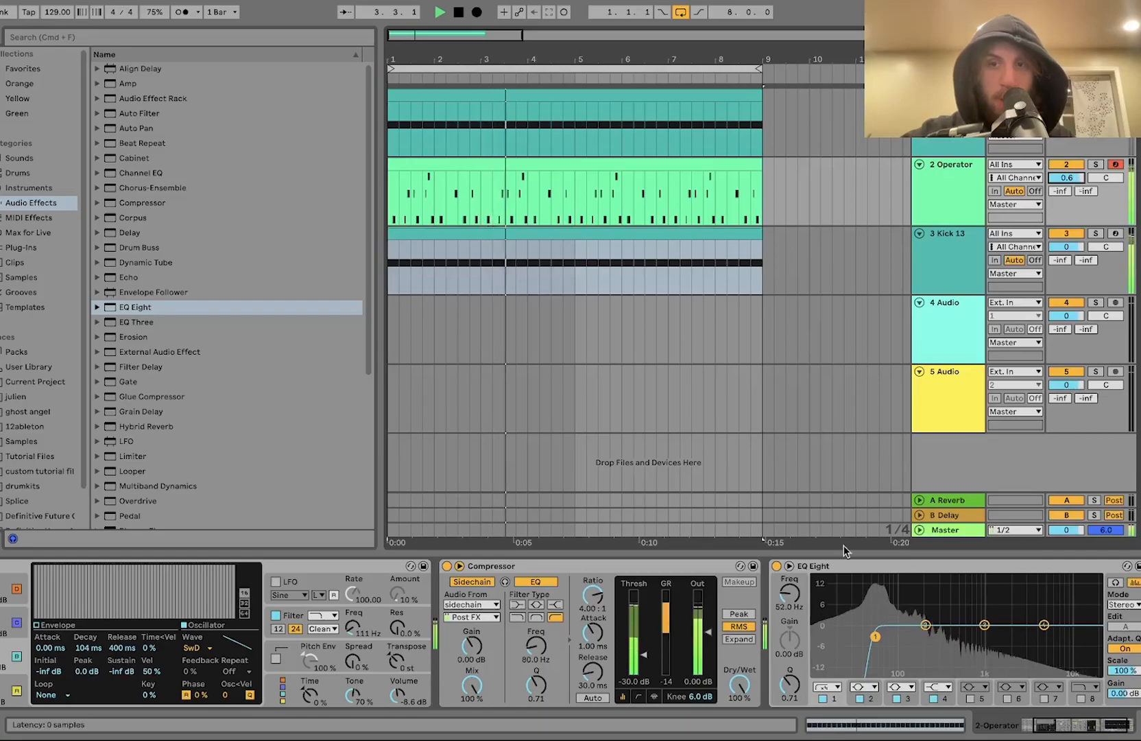
left_click(971, 204)
key("space")
key("super+a")
left_click(1062, 180)
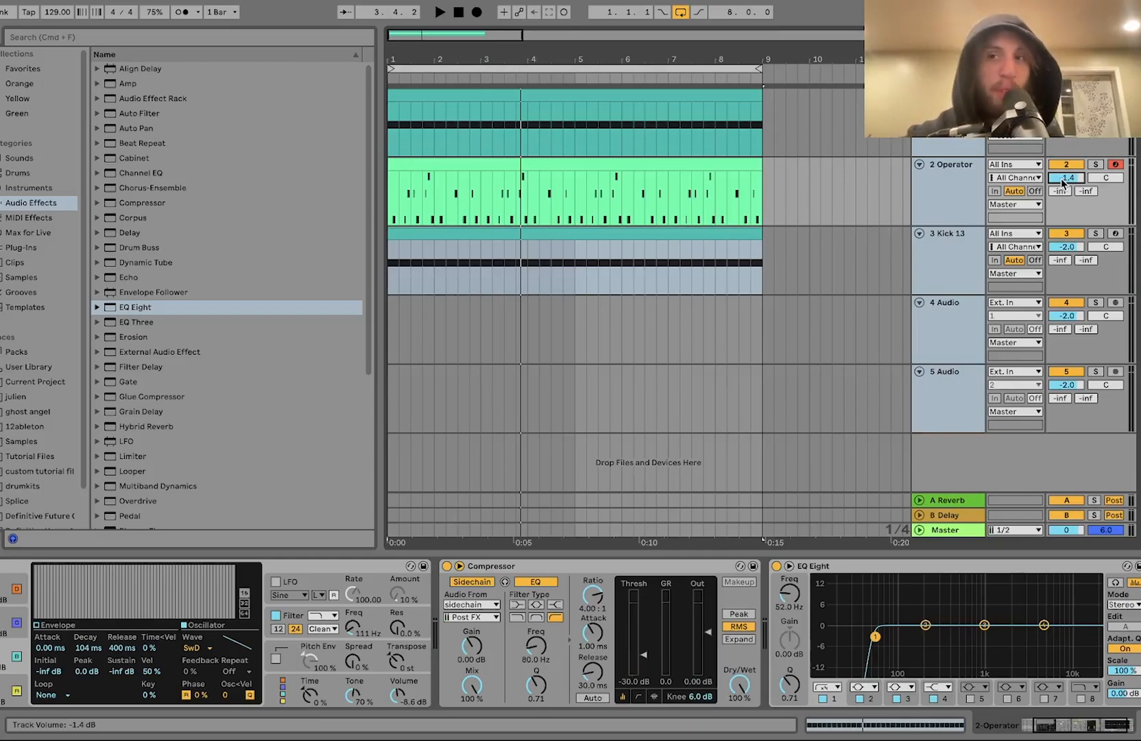
Step: Add a Utility device after the EQ on the Operator track
left_click(950, 196)
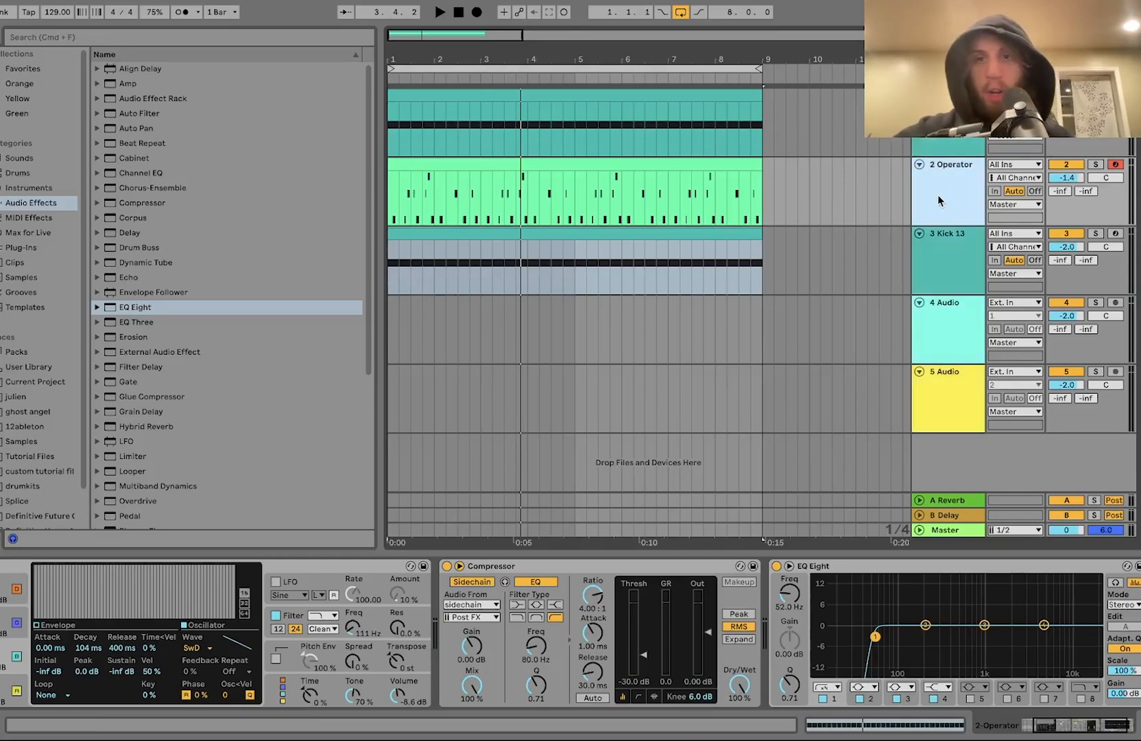
key("space")
left_click(940, 256)
left_click(954, 210)
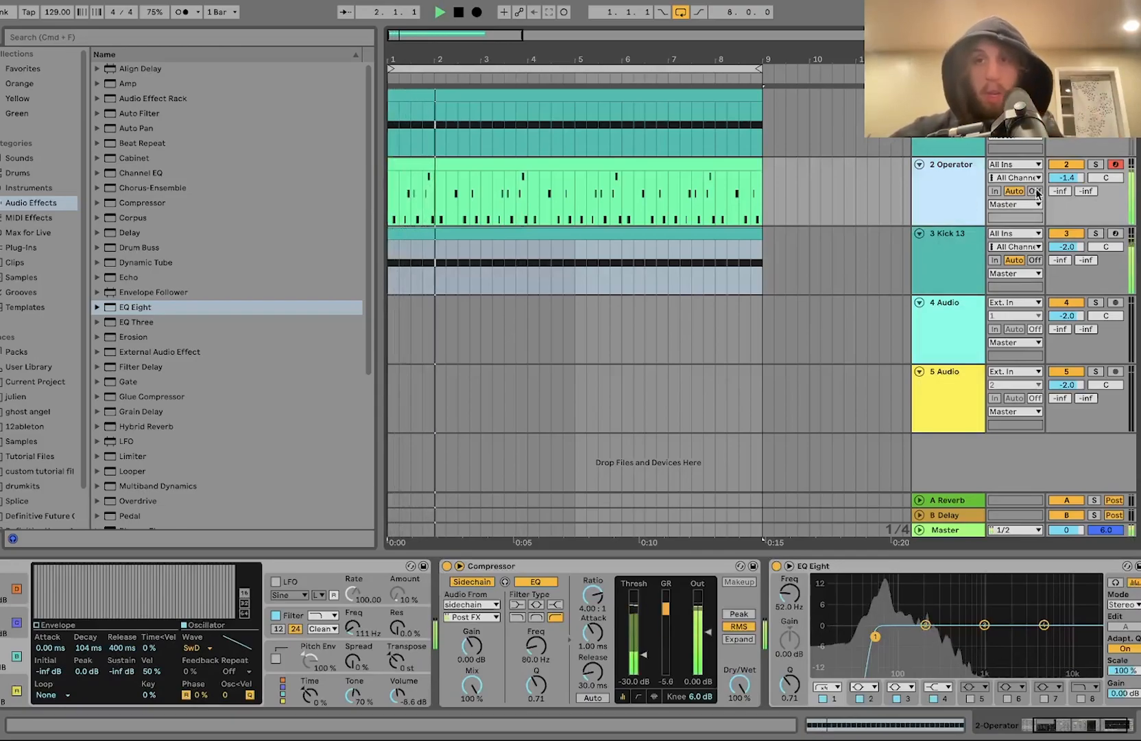
left_click(1066, 179)
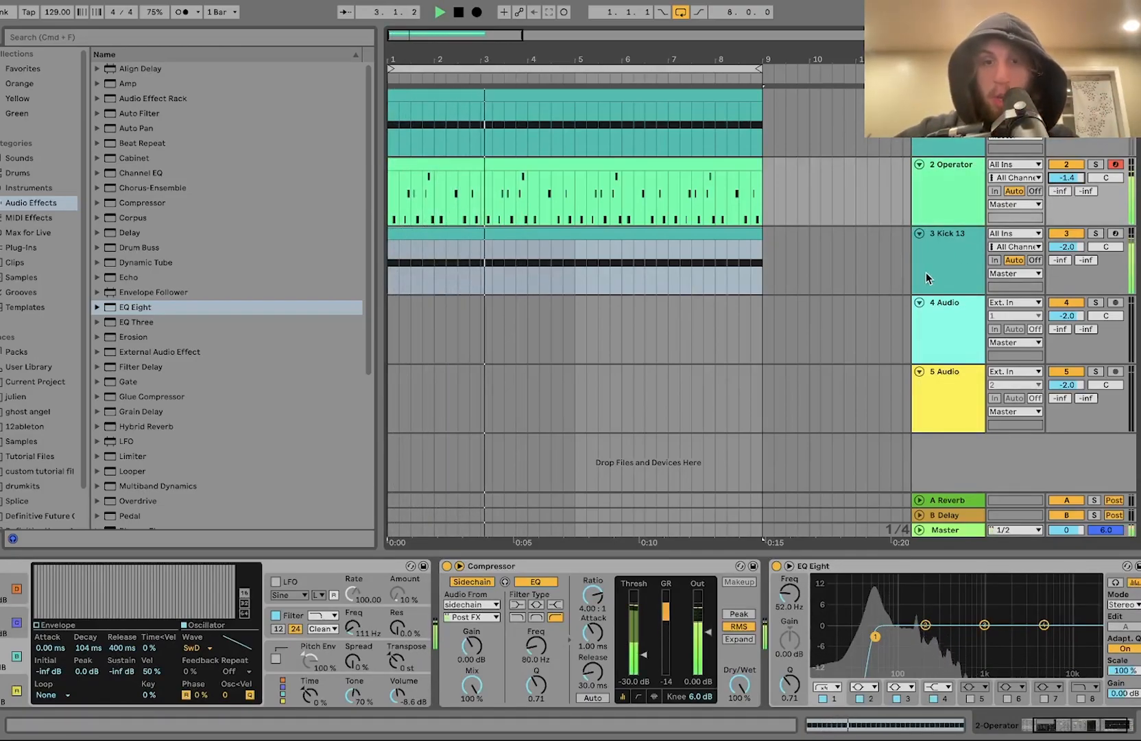
scroll(76, 484, "down", 3)
scroll(155, 462, "down", 8)
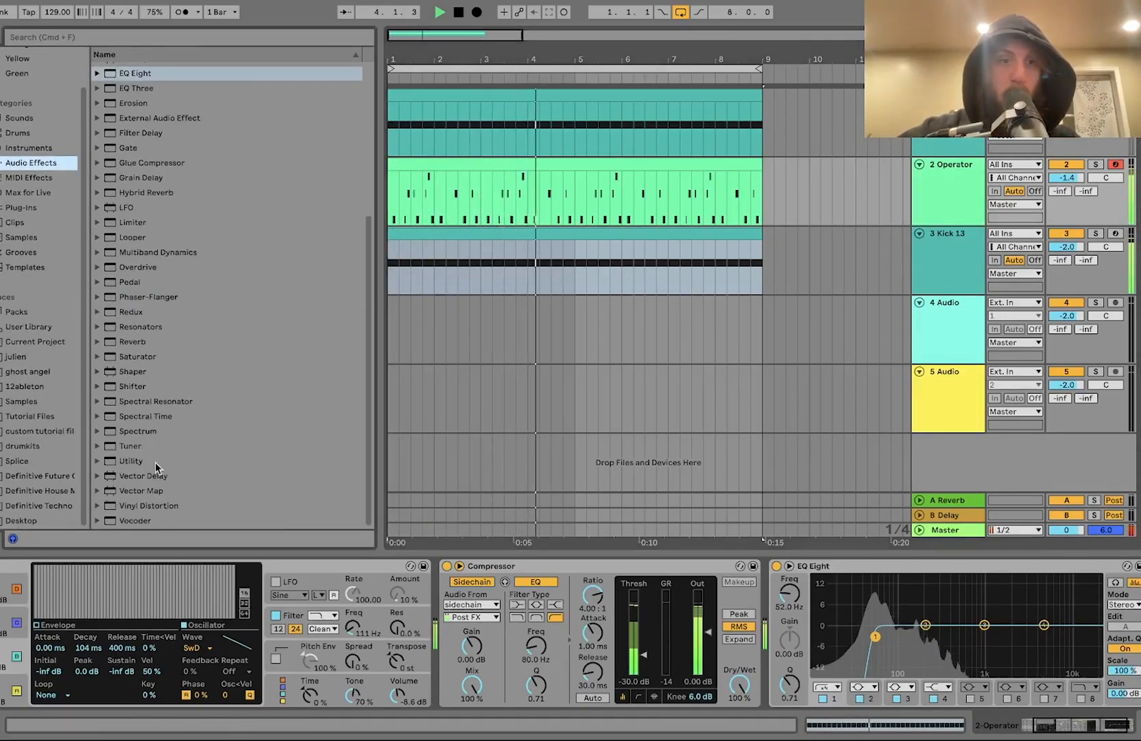
left_click(138, 460)
double_click(135, 460)
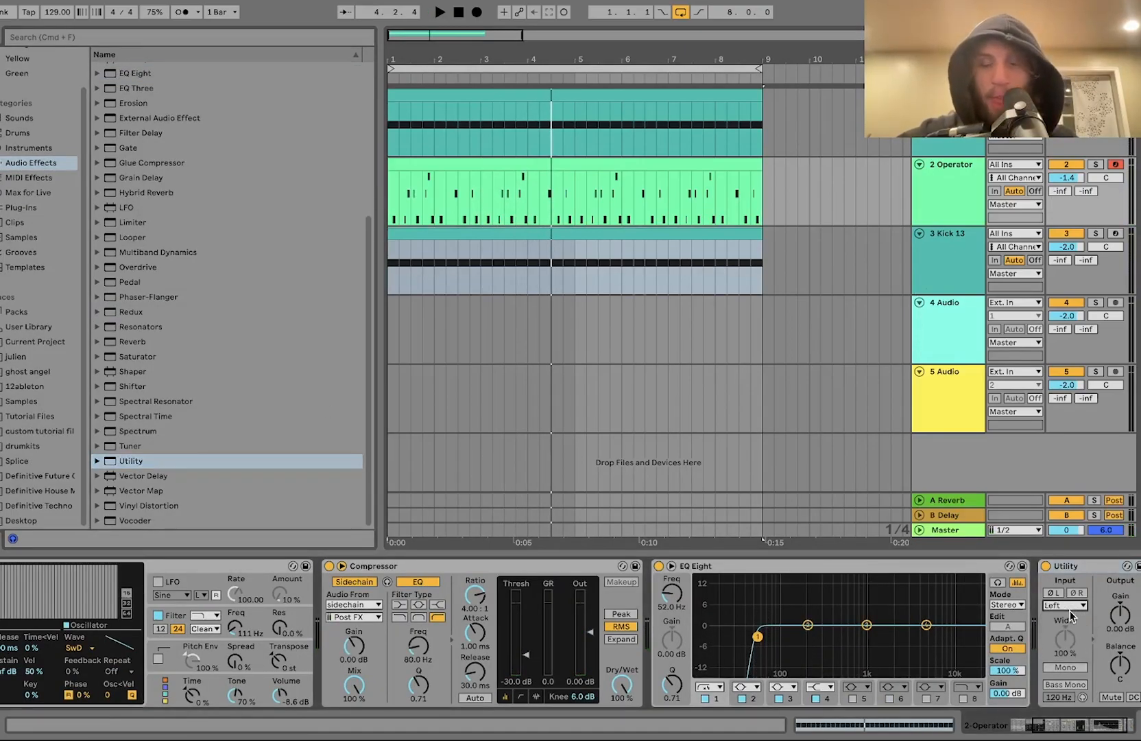
Step: Add EQ Eight to the kick track with its first band as a low-cut at about 38 Hz
left_click(949, 275)
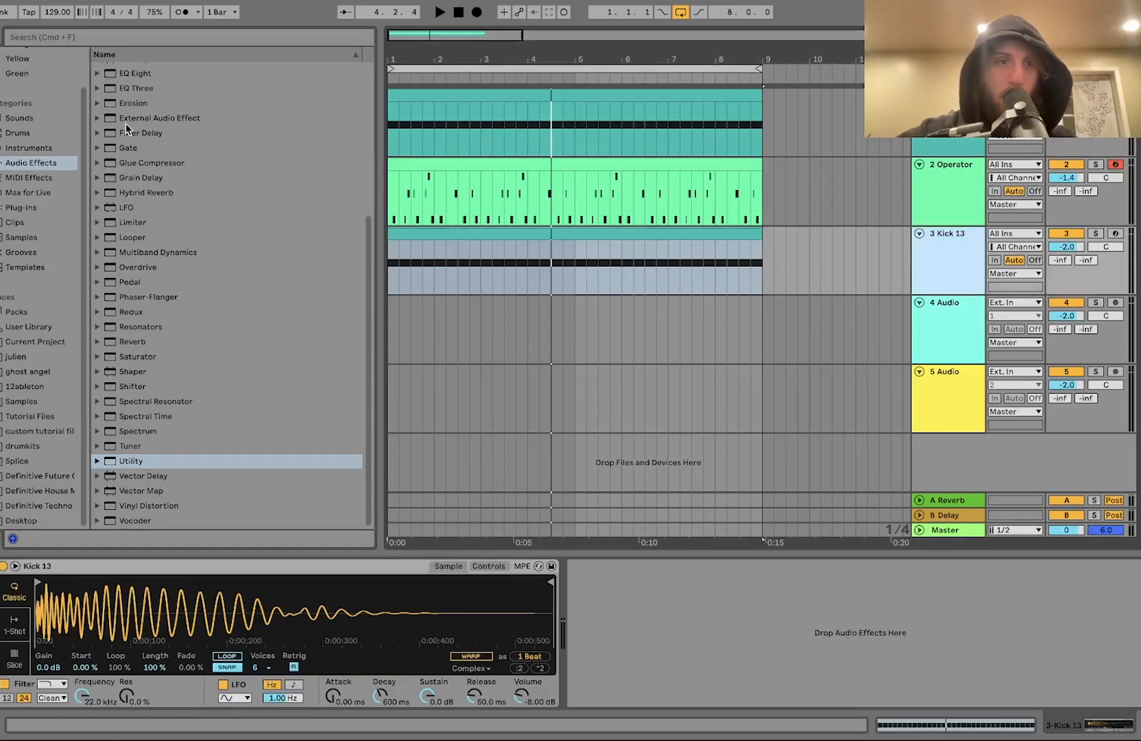
scroll(137, 121, "up", 3)
left_click_drag(137, 119, 688, 674)
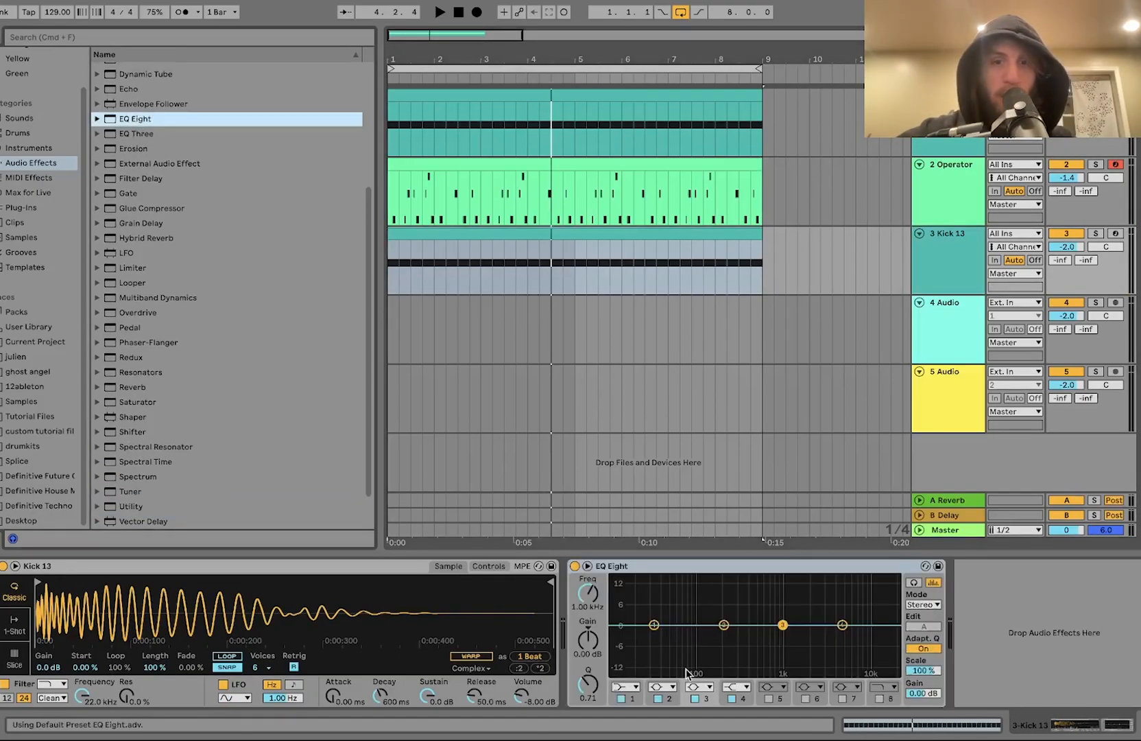
left_click(630, 687)
left_click(624, 598)
key("space")
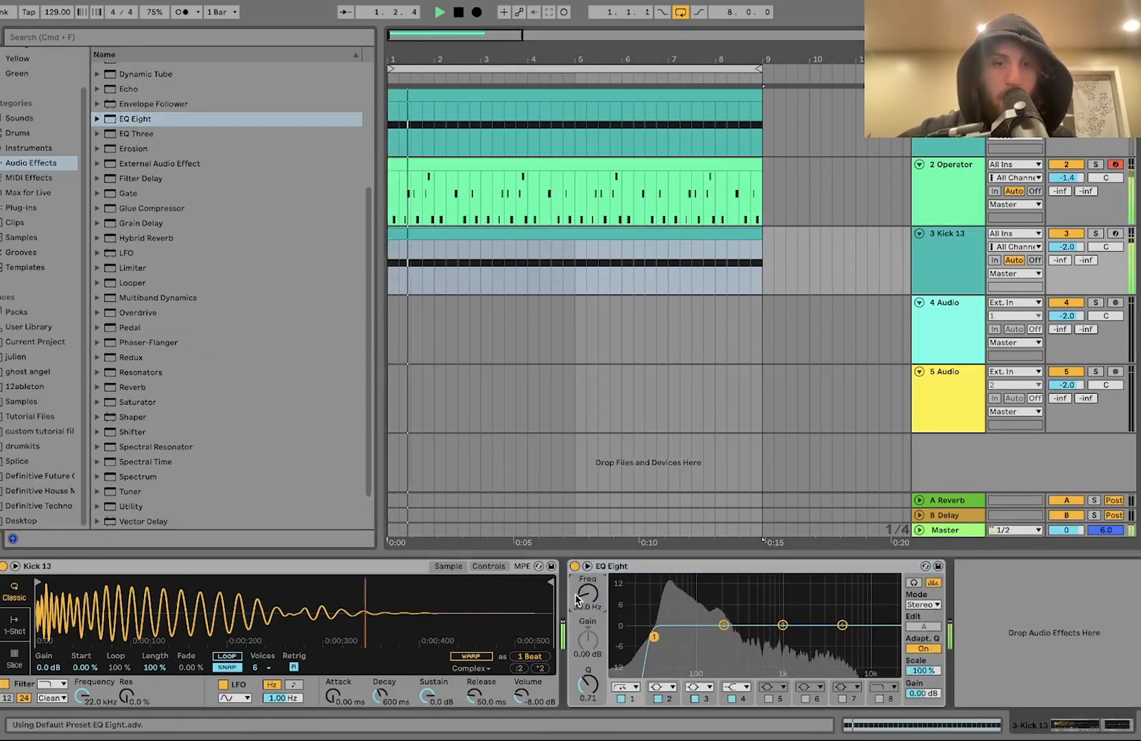
left_click_drag(583, 596, 582, 590)
Step: Add a Utility device to the kick track and adjust its channel settings
scroll(134, 449, "down", 3)
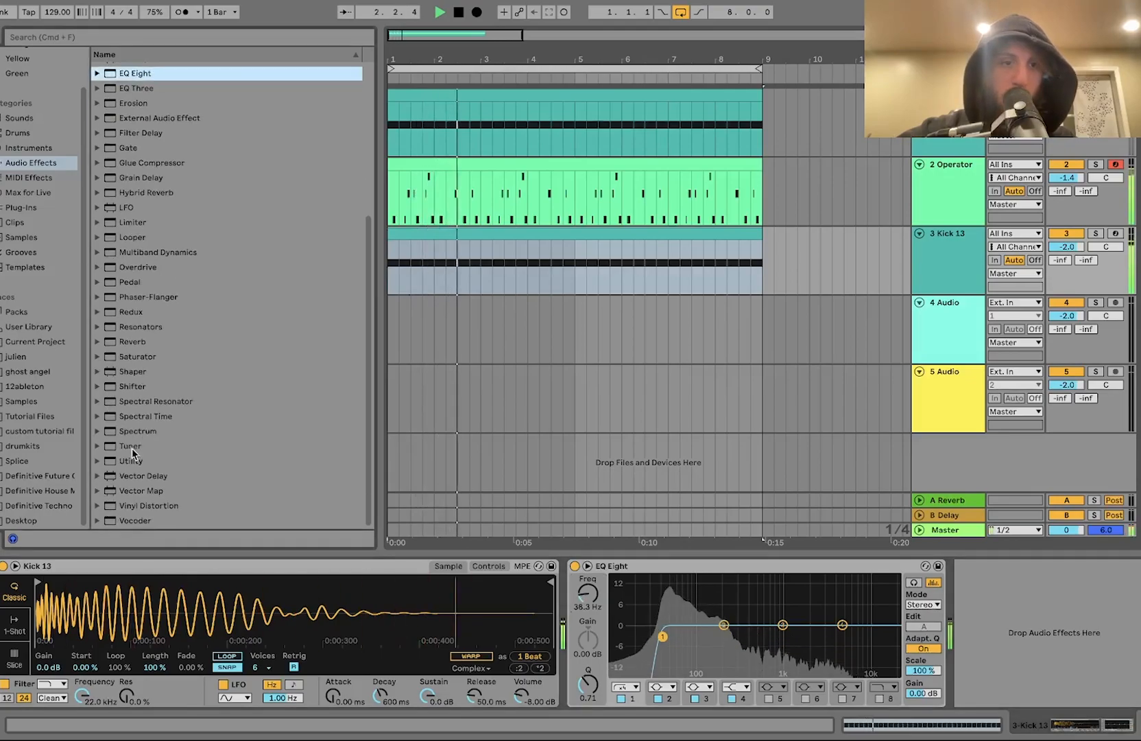
double_click(132, 462)
left_click(991, 605)
left_click(988, 640)
Step: Insert a new MIDI track below the kick track
left_click(944, 209)
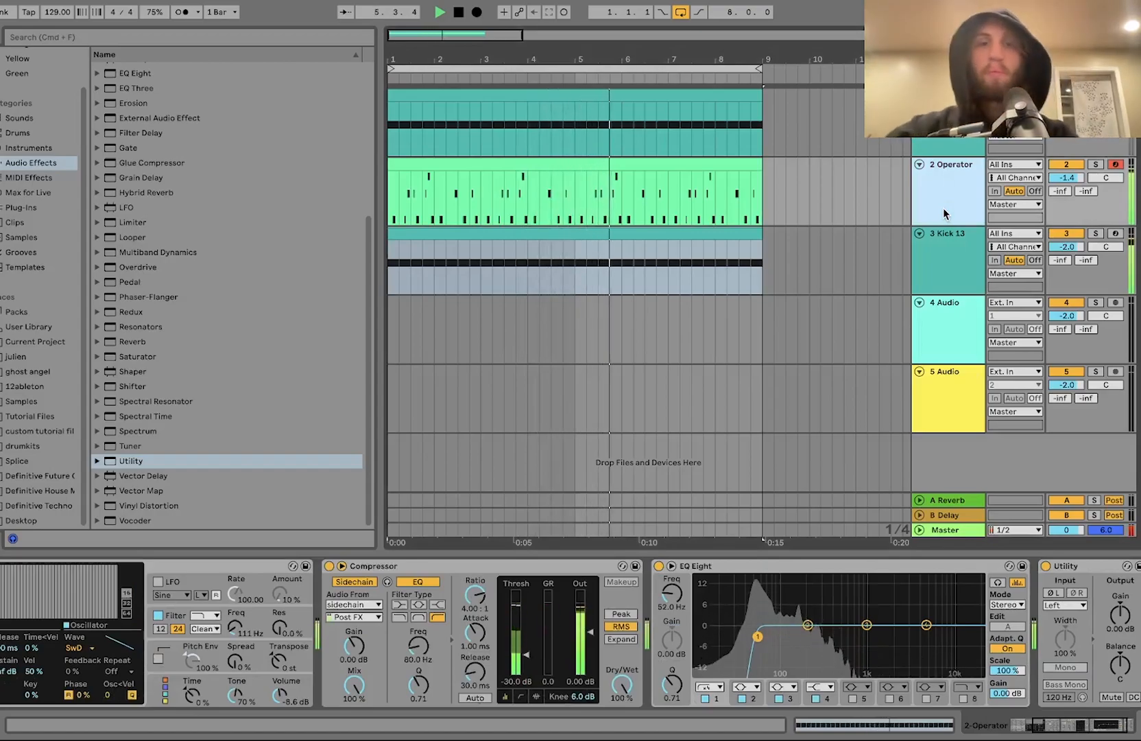
left_click(931, 273)
key("super+shift+t")
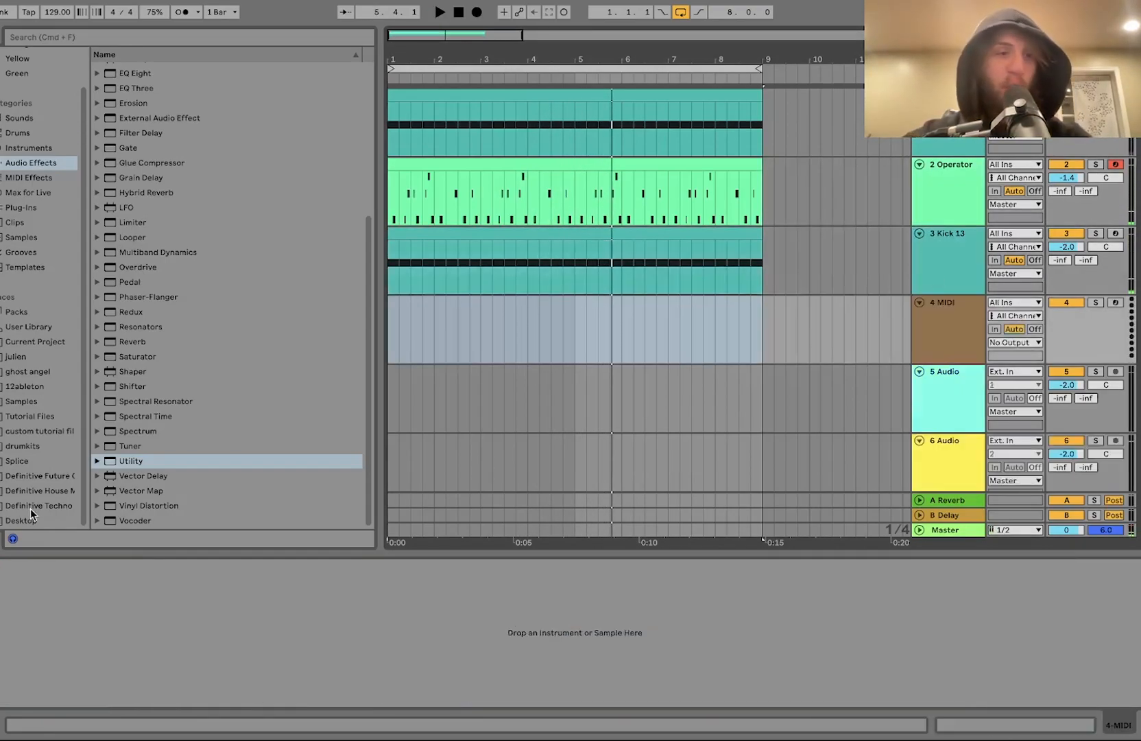
Step: Audition the Definitive House hi-hat samples and load Hihat 12.wav onto the new MIDI track
left_click(41, 491)
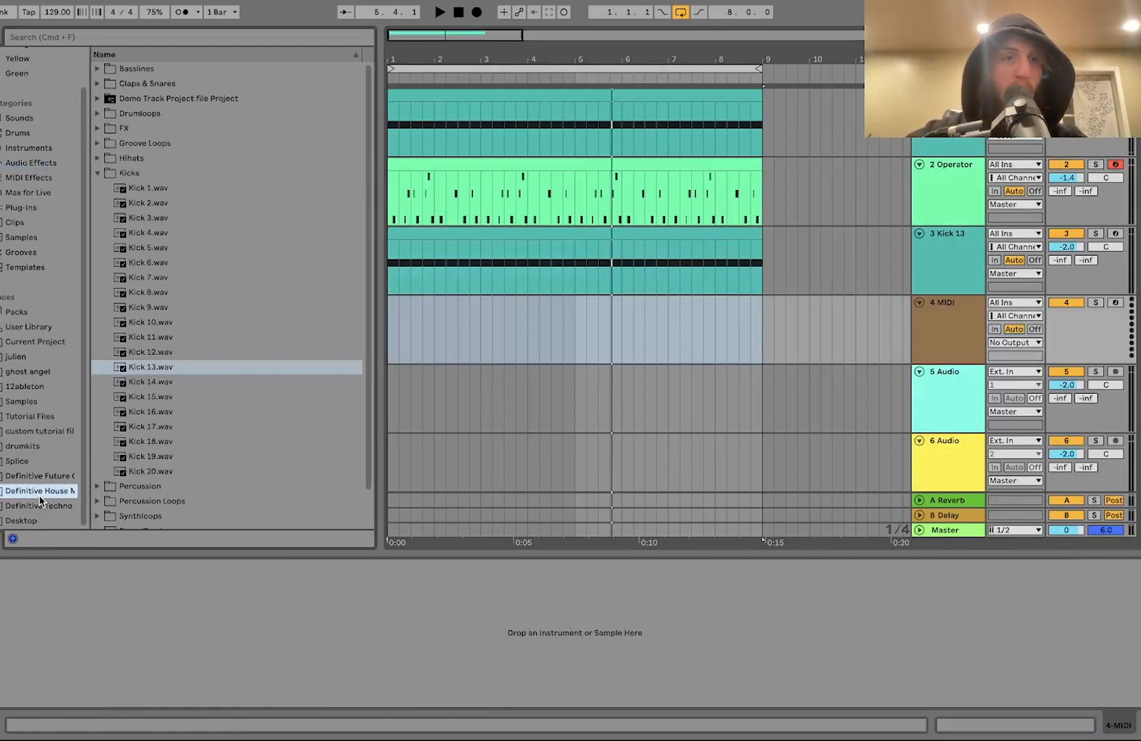
left_click(133, 161)
left_click(162, 247)
key("Down")
key("Down")
key("Down")
key("Down")
key("Down")
key("Down")
key("Down")
key("Up")
key("Down")
key("Up")
key("Return")
Step: Create an 8-bar MIDI clip on the hi-hat track
left_click(586, 326)
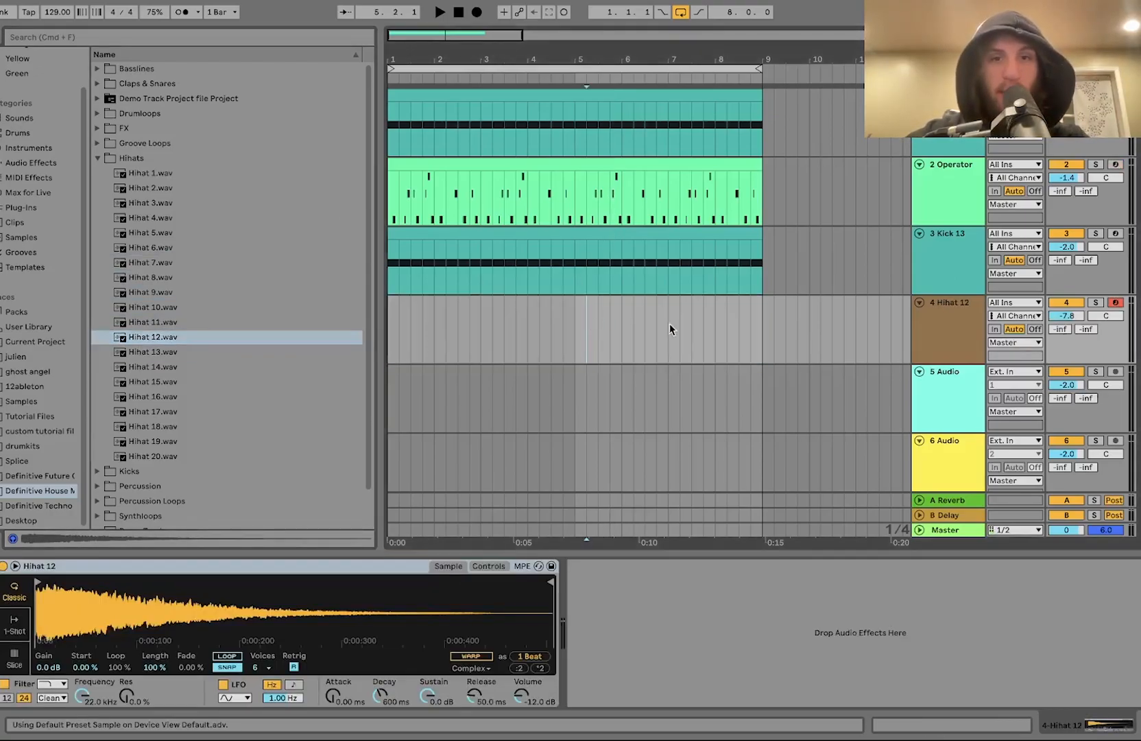
left_click(741, 326)
left_click_drag(757, 328, 362, 320)
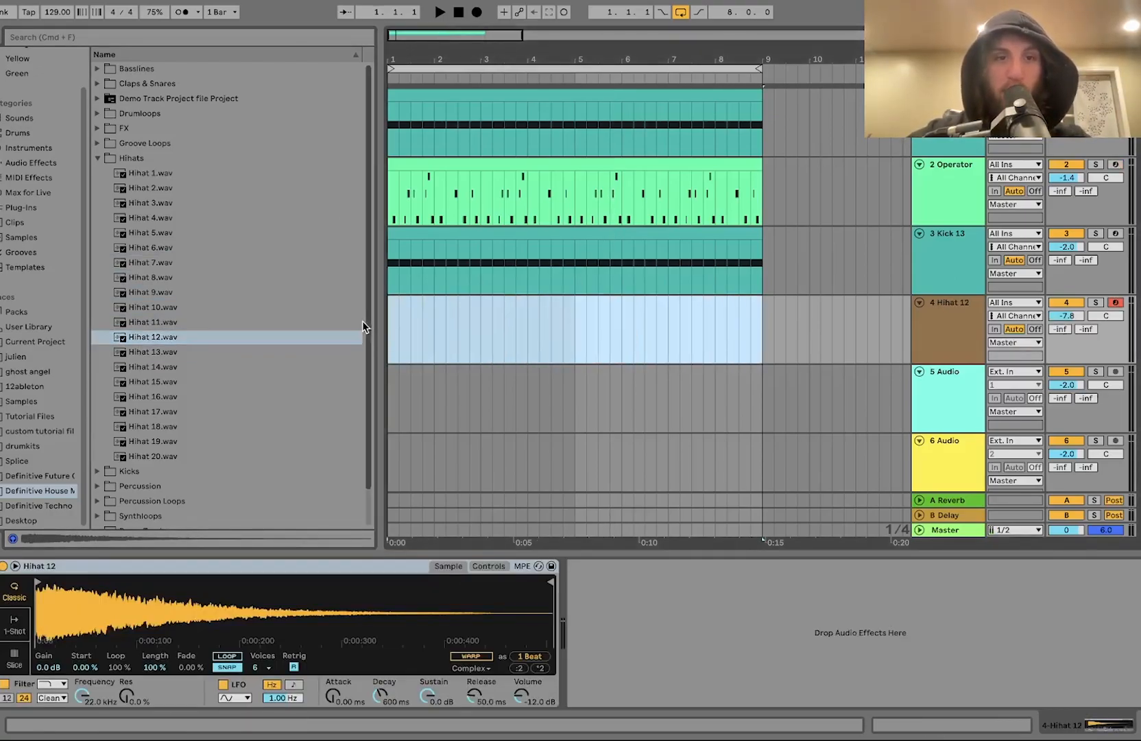
key("super+shift+m")
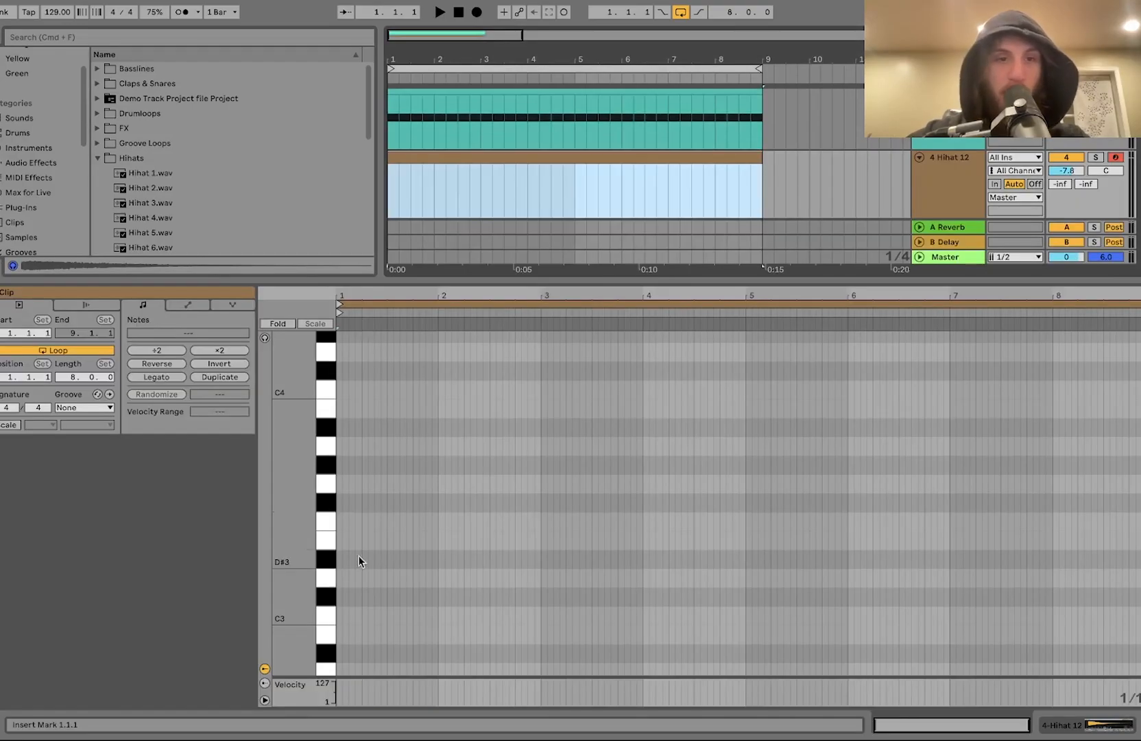
Step: Draw an offbeat C3 note and duplicate it three times to fill the clip
double_click(351, 613)
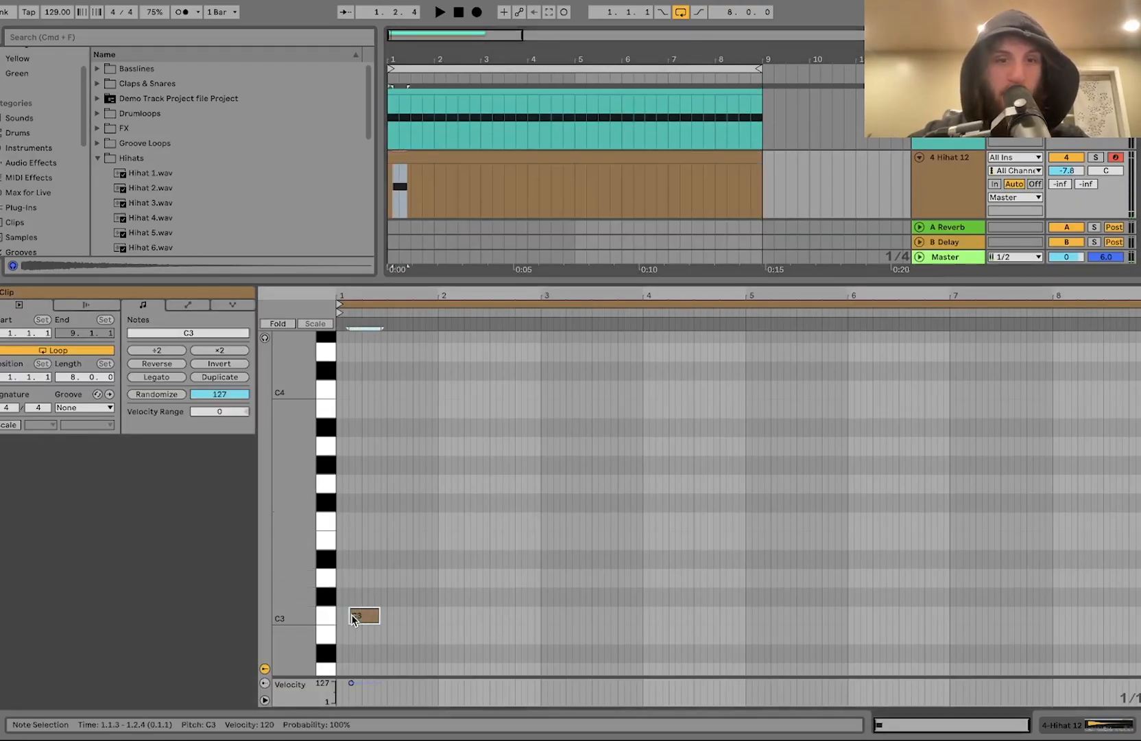
key("super+d")
key("super+d")
key("super+d")
key("super+d")
key("super+d")
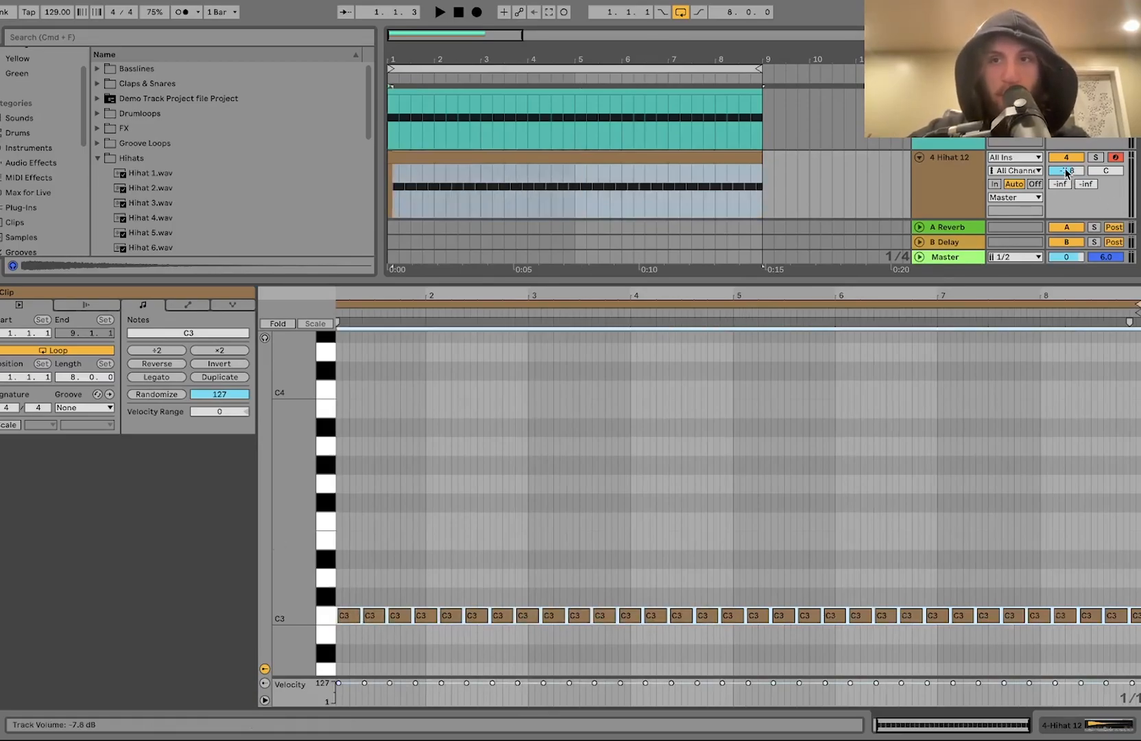
Step: Reset the hi-hat track volume to 0 dB and play the arrangement
double_click(1067, 173)
double_click(942, 166)
key("space")
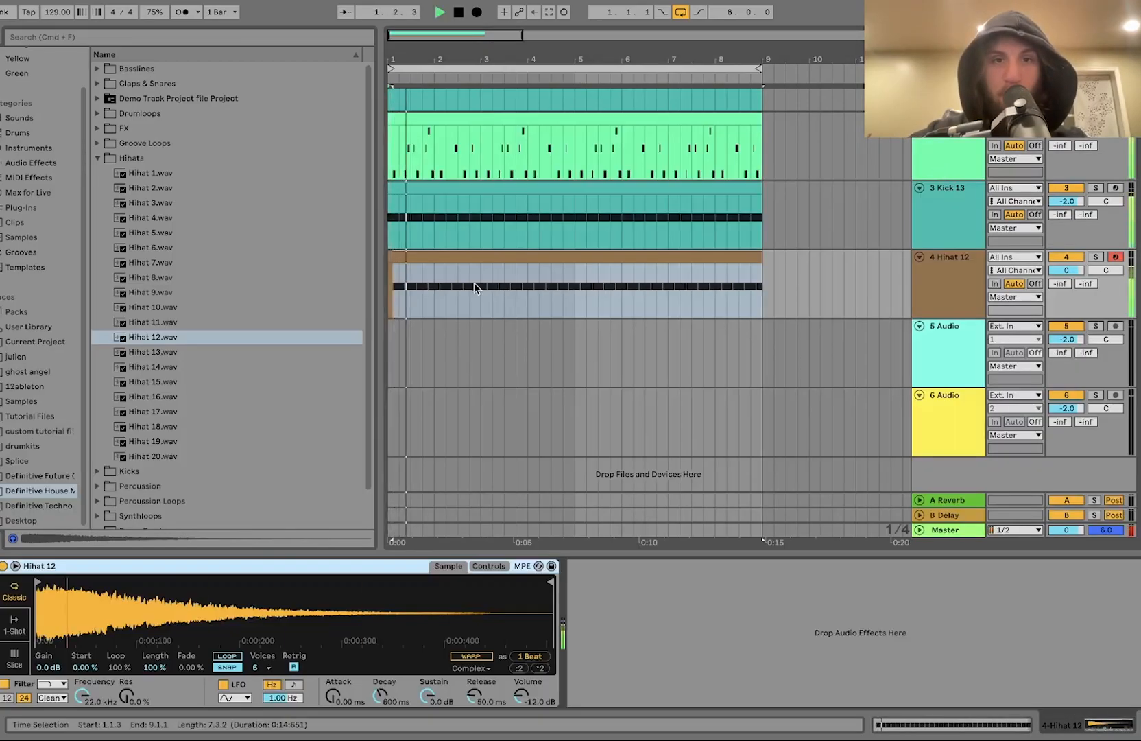
Step: Set the hi-hat sampler's sustain to -inf dB, decay to about 319 ms and volume to -7.43 dB
left_click(456, 259)
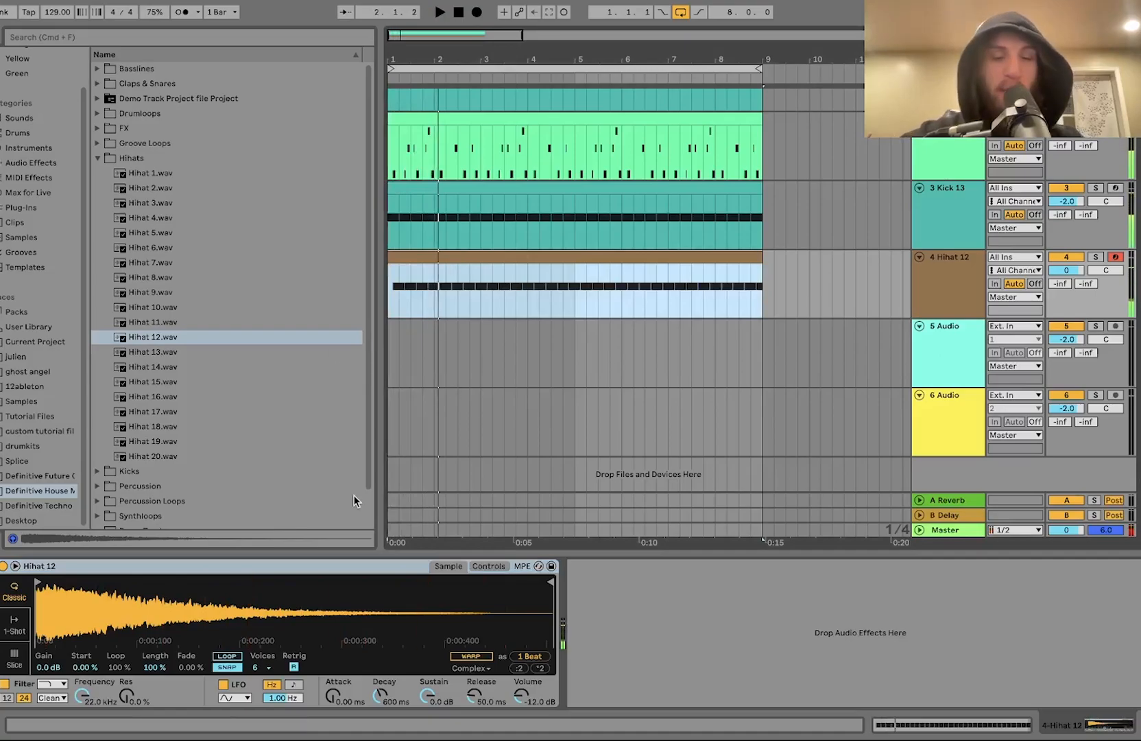
left_click_drag(430, 699, 447, 711)
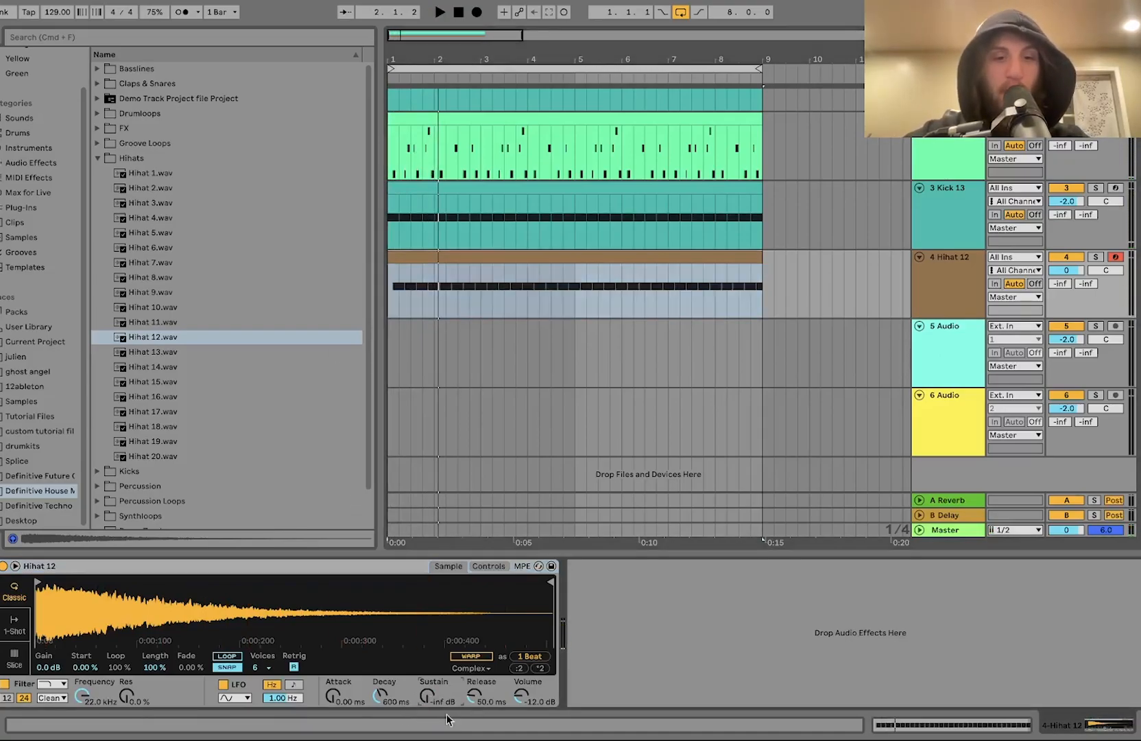
left_click(488, 566)
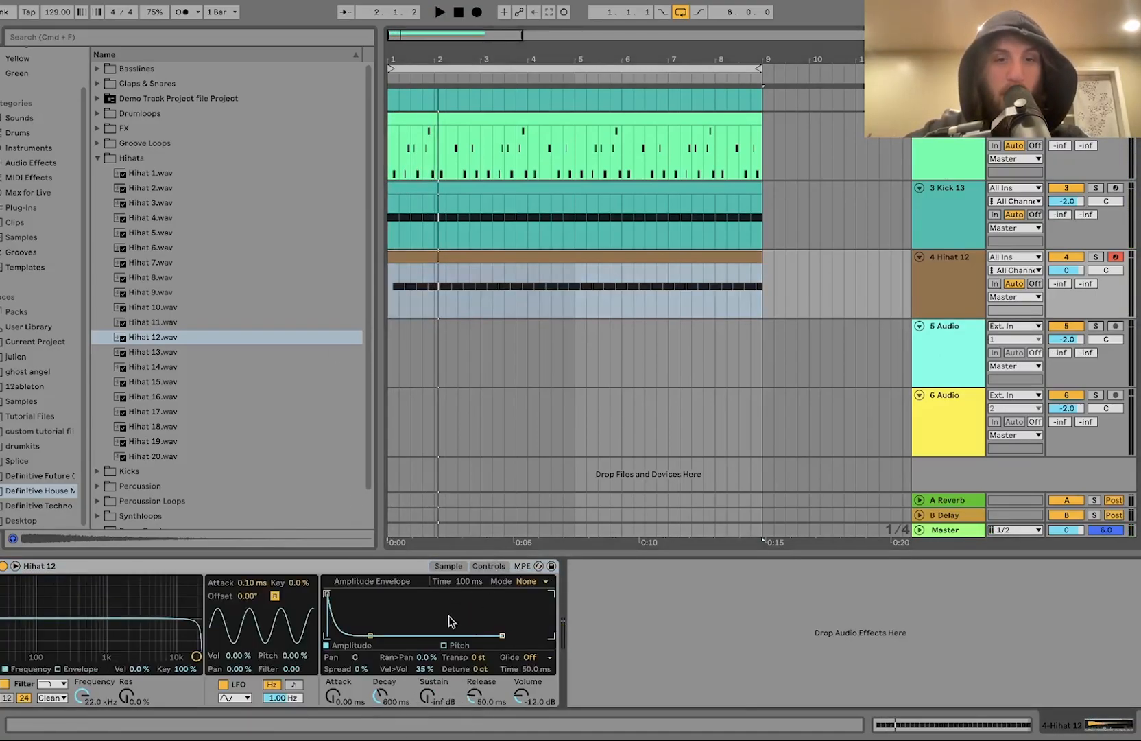
left_click_drag(371, 634, 364, 635)
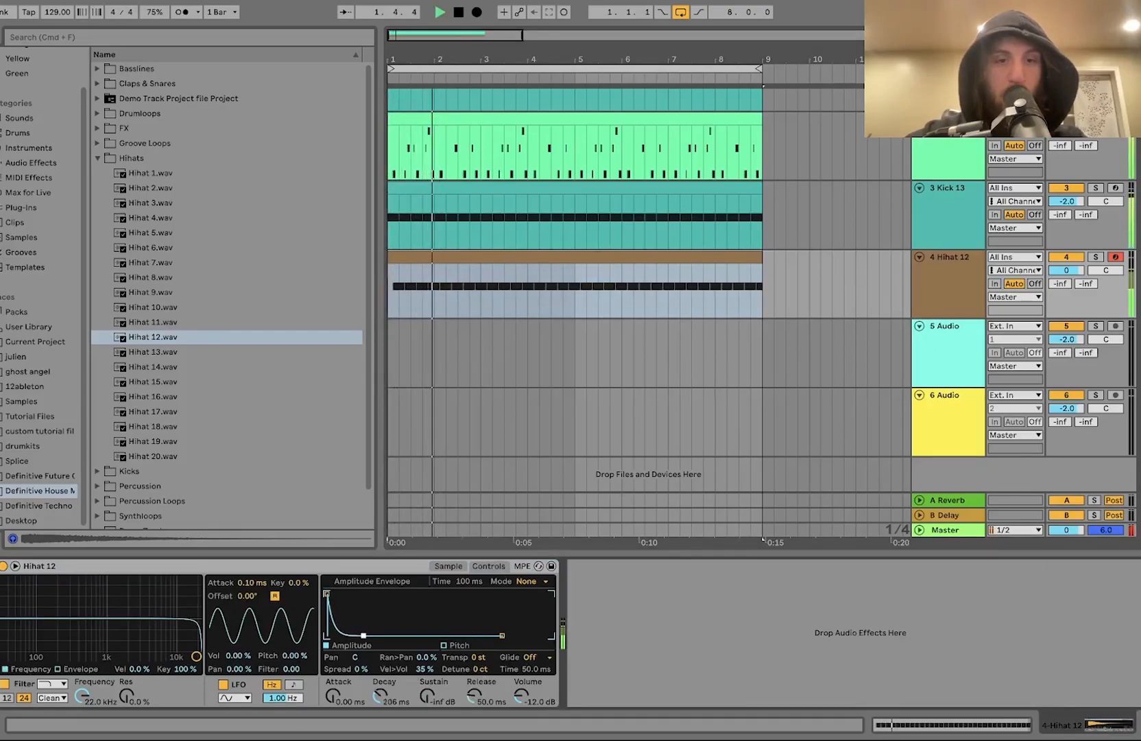
left_click_drag(524, 694, 524, 681)
key("space")
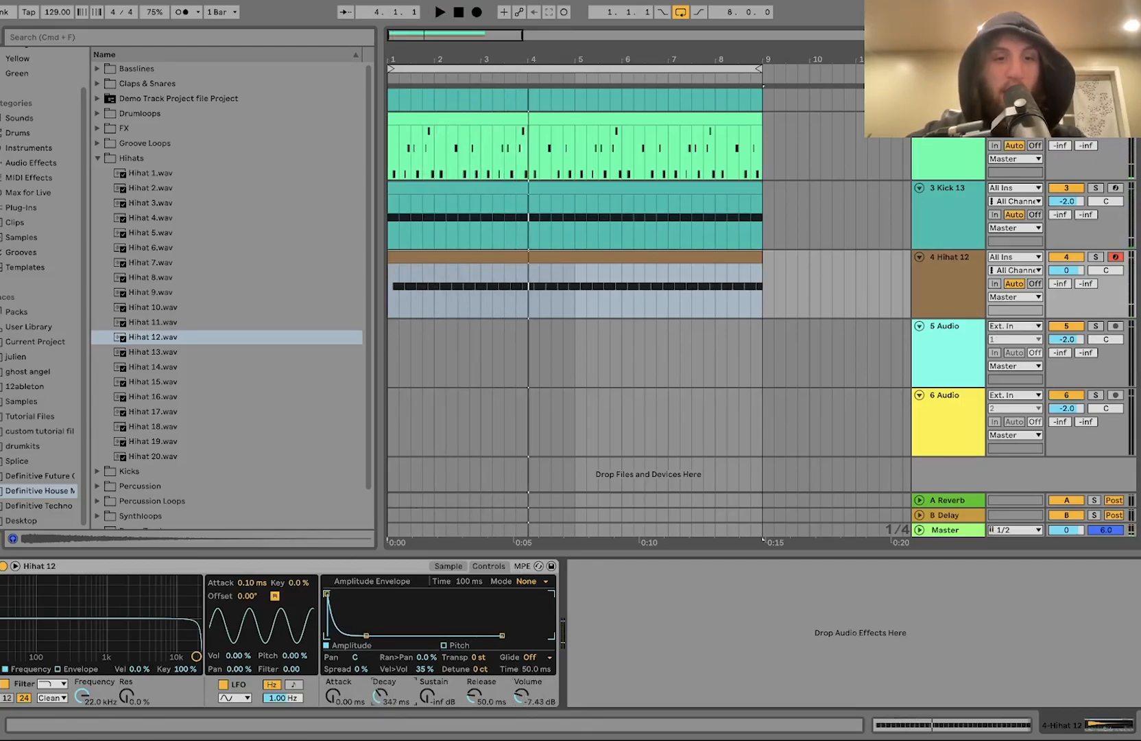
left_click_drag(381, 695, 382, 697)
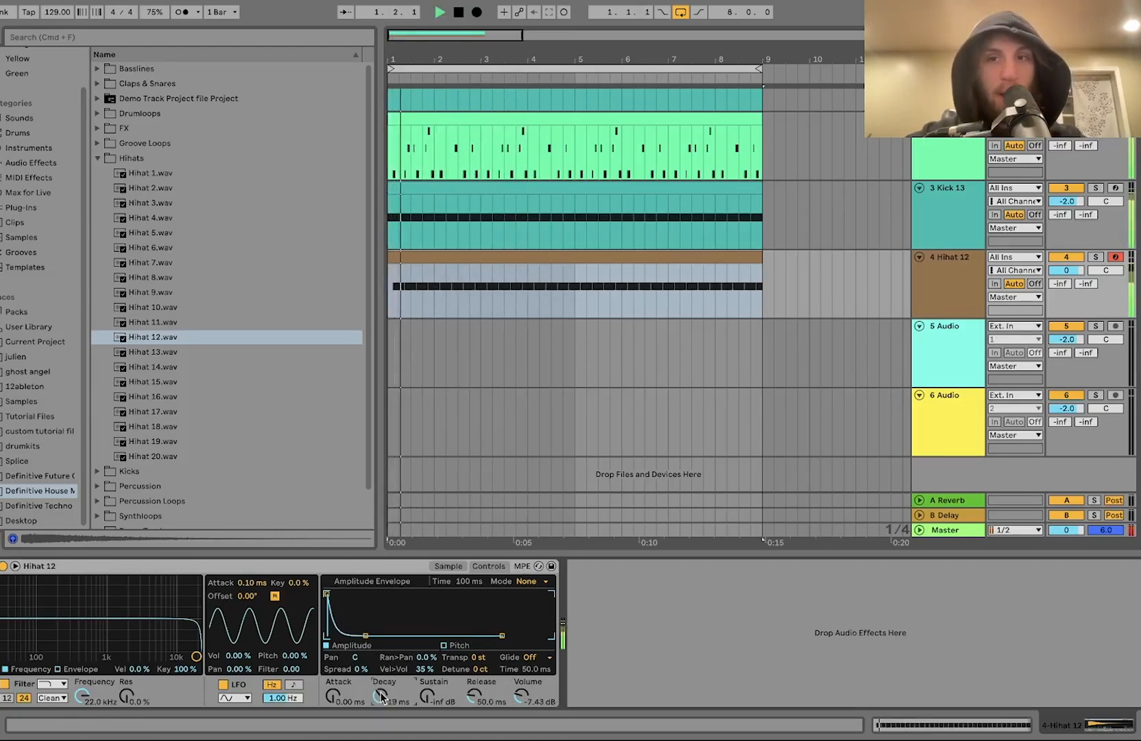
Step: Switch the hi-hat filter to high-pass at about 481 Hz with 15% resonance and set decay to 376 ms
left_click(53, 683)
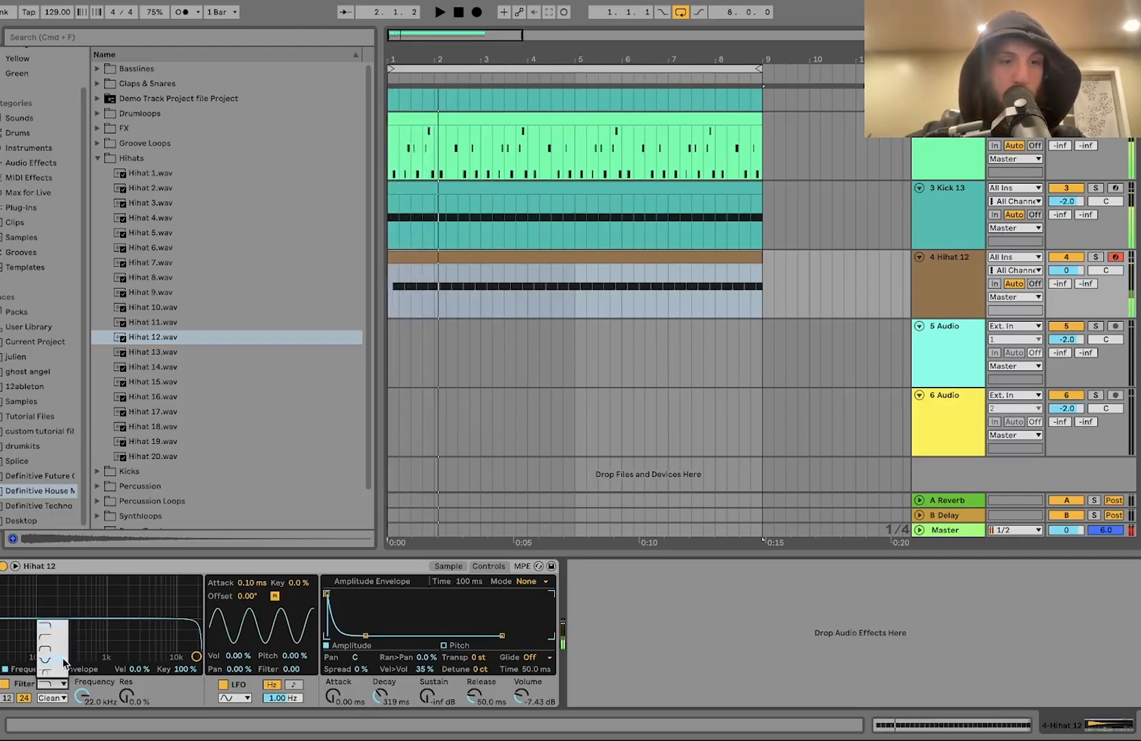
key("space")
left_click_drag(70, 643, 82, 647)
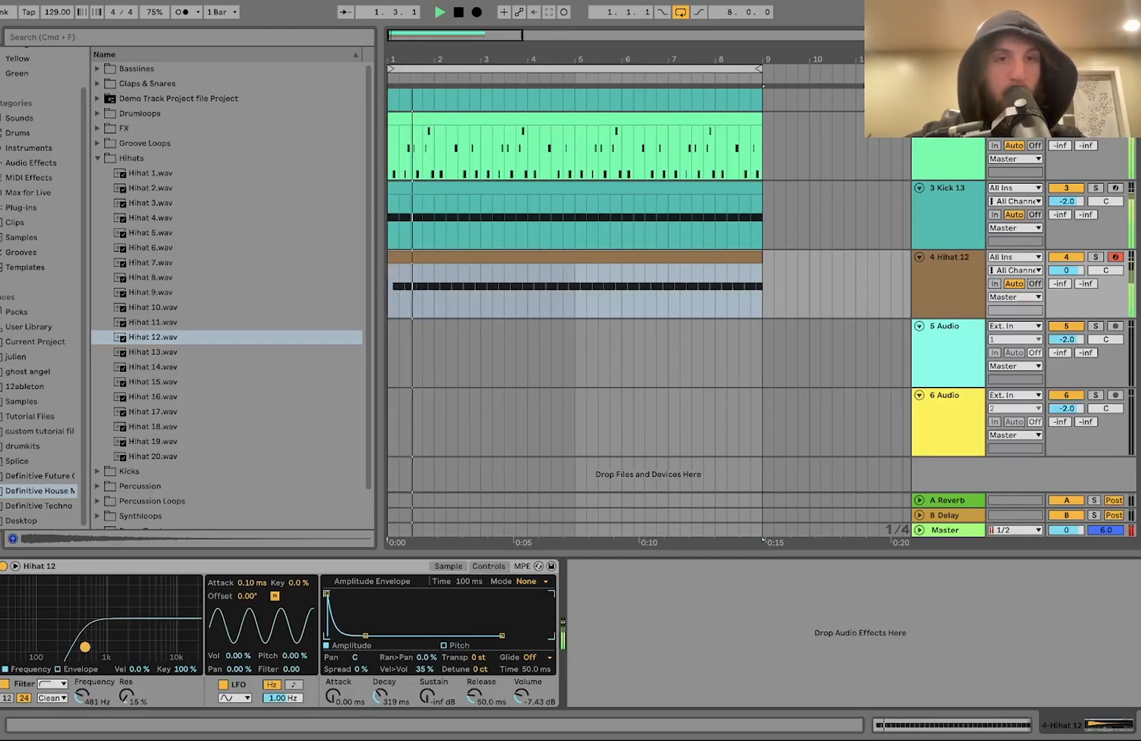
left_click_drag(379, 695, 379, 706)
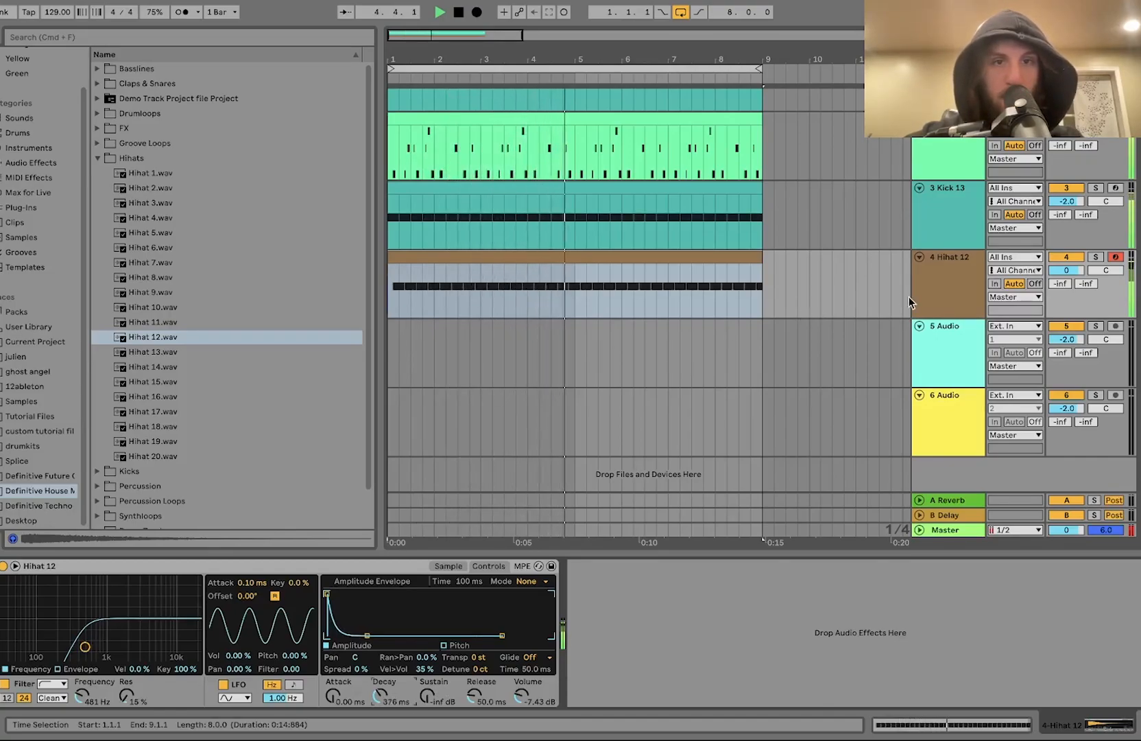
key("space")
Step: Duplicate the hi-hat track and replace the copy's sample with Hihat 15.wav
left_click(942, 299)
key("super+d")
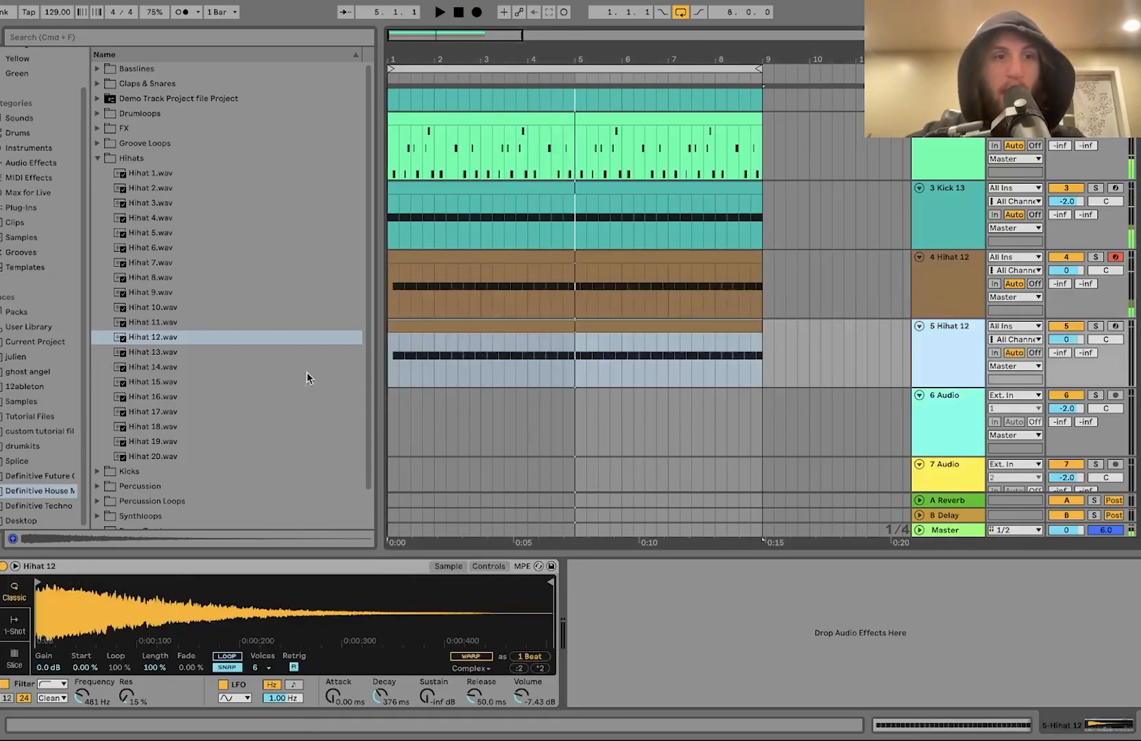
left_click(206, 357)
key("Down")
key("Down")
key("Down")
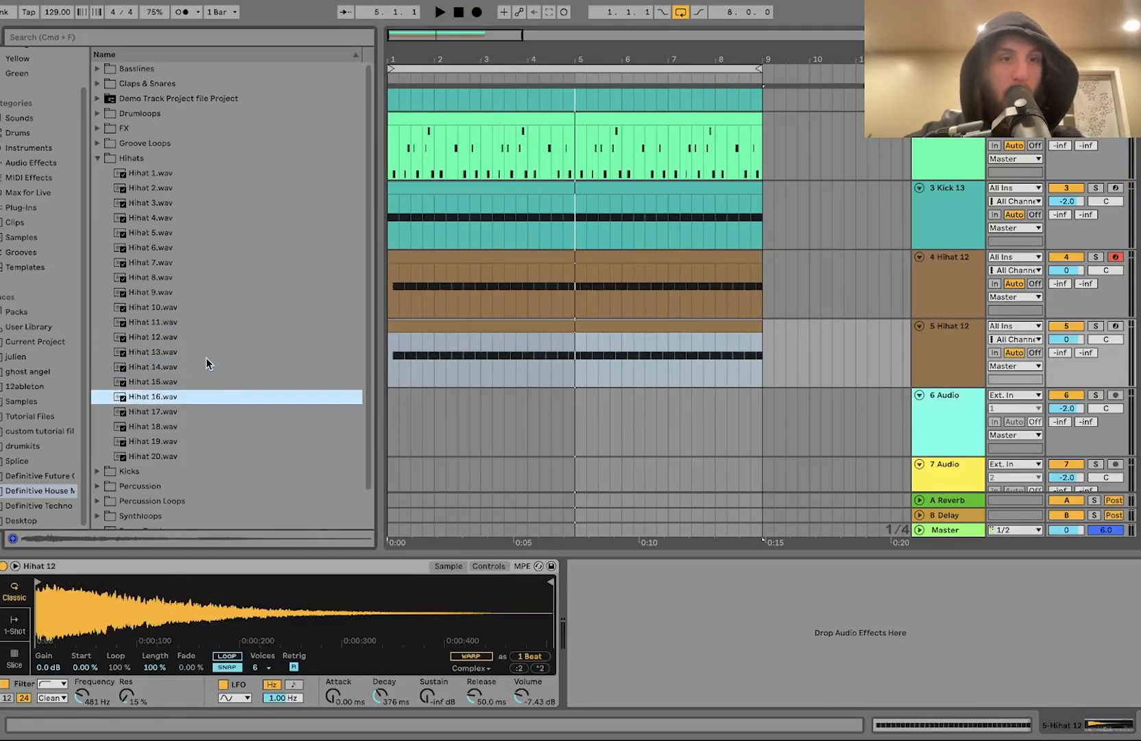
key("Up")
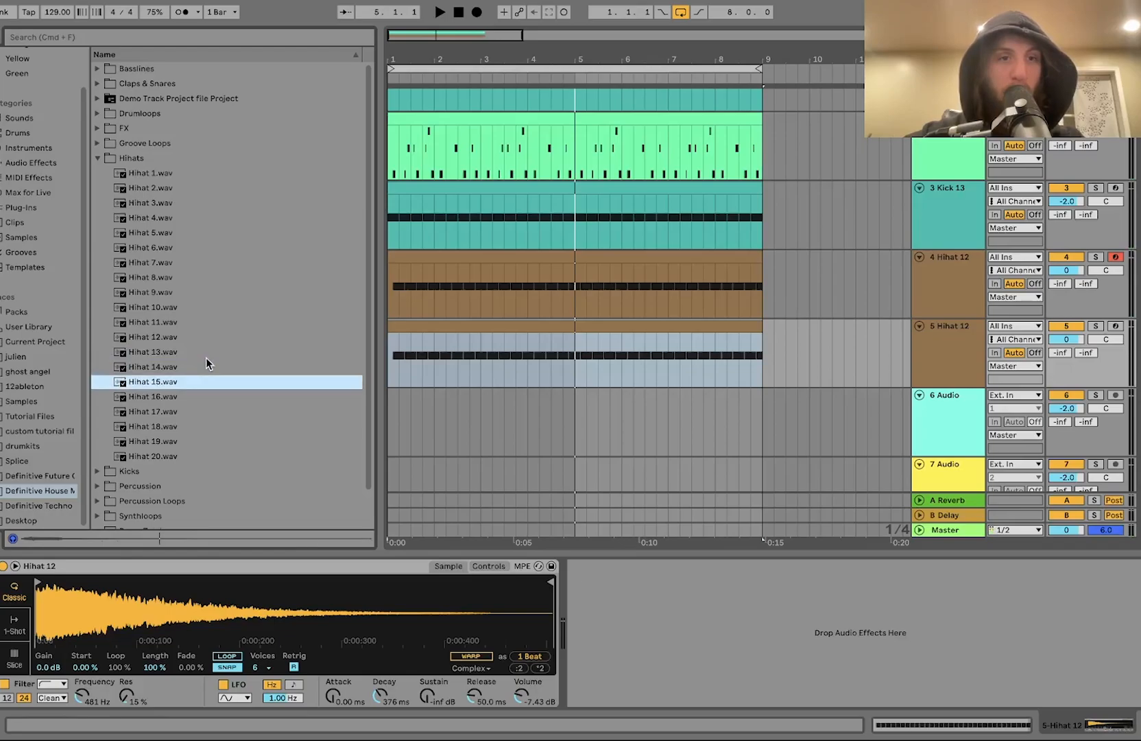
key("Return")
Step: Raise the second hi-hat's sample gain to 9.0 dB and set its track volume to -1.0 dB
left_click_drag(46, 665, 46, 641)
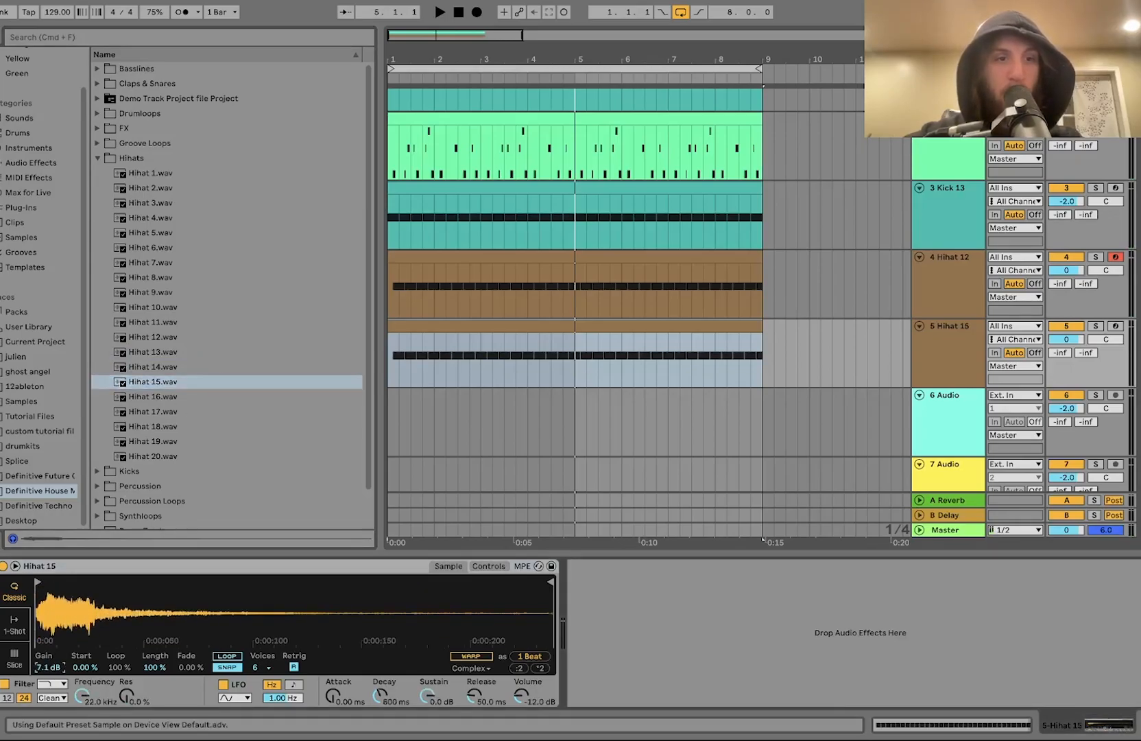
key("space")
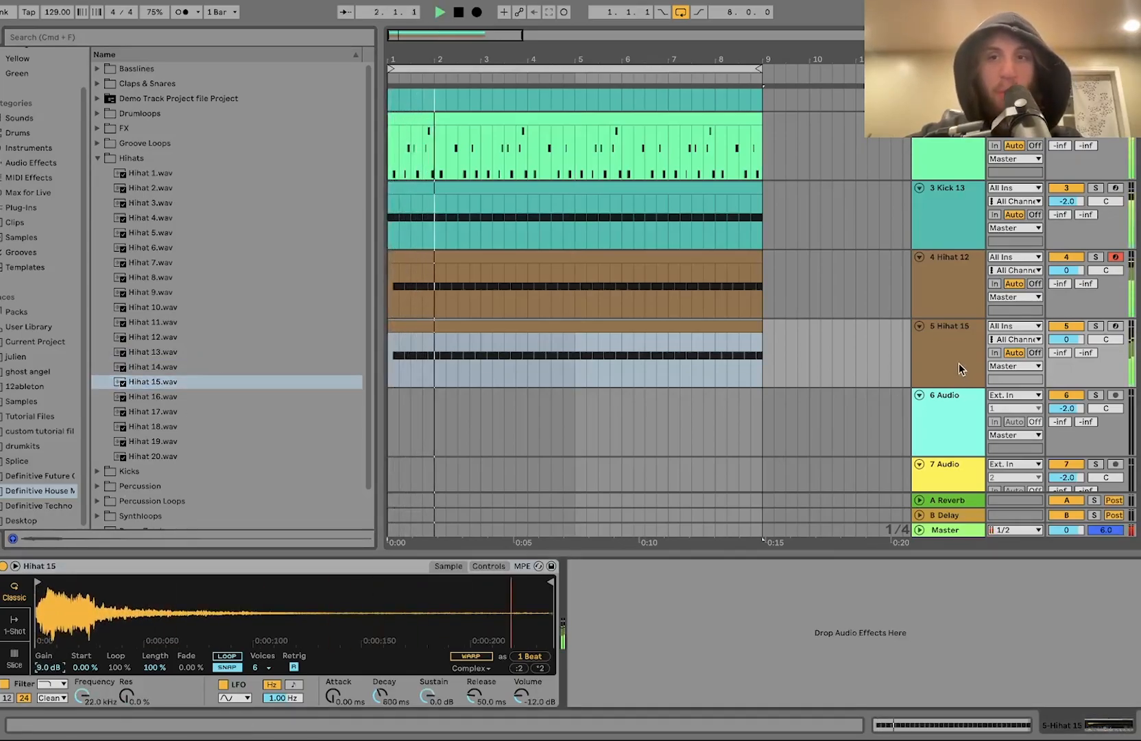
left_click_drag(1062, 339, 1061, 345)
left_click(967, 287)
left_click(940, 341)
key("space")
Step: Replace the second hi-hat's sample with Hihat 14.wav and set its sample gain to 6.5 dB
double_click(150, 367)
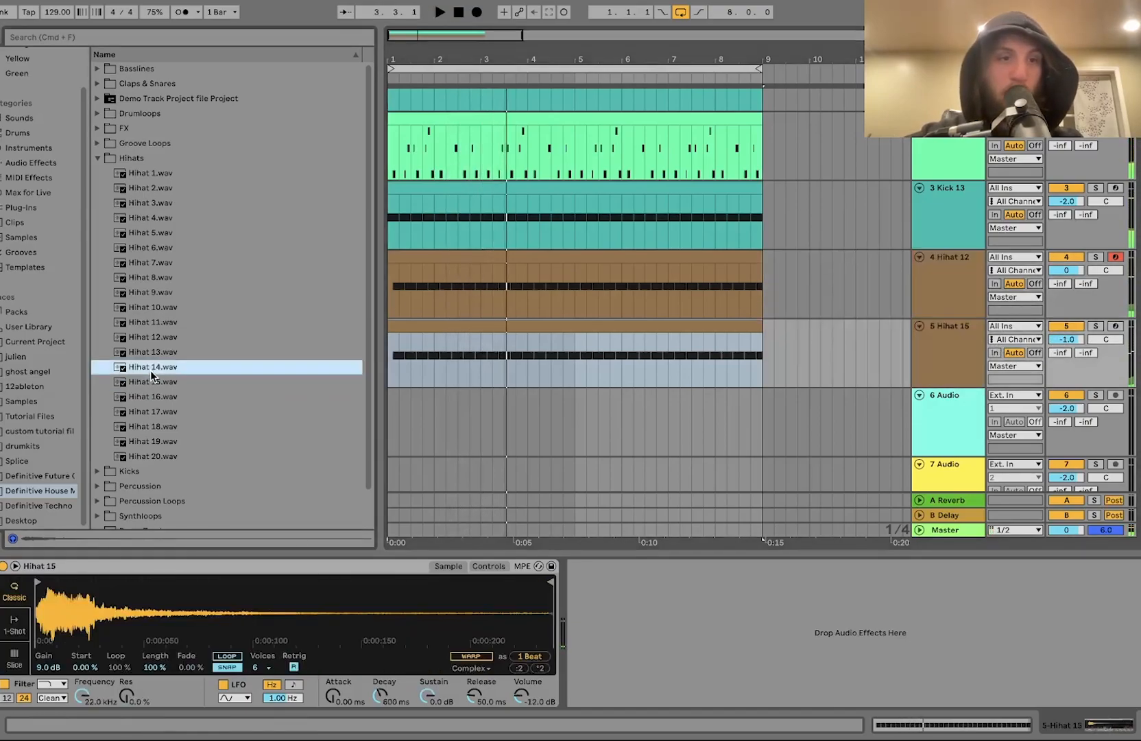
left_click_drag(50, 670, 51, 672)
key("space")
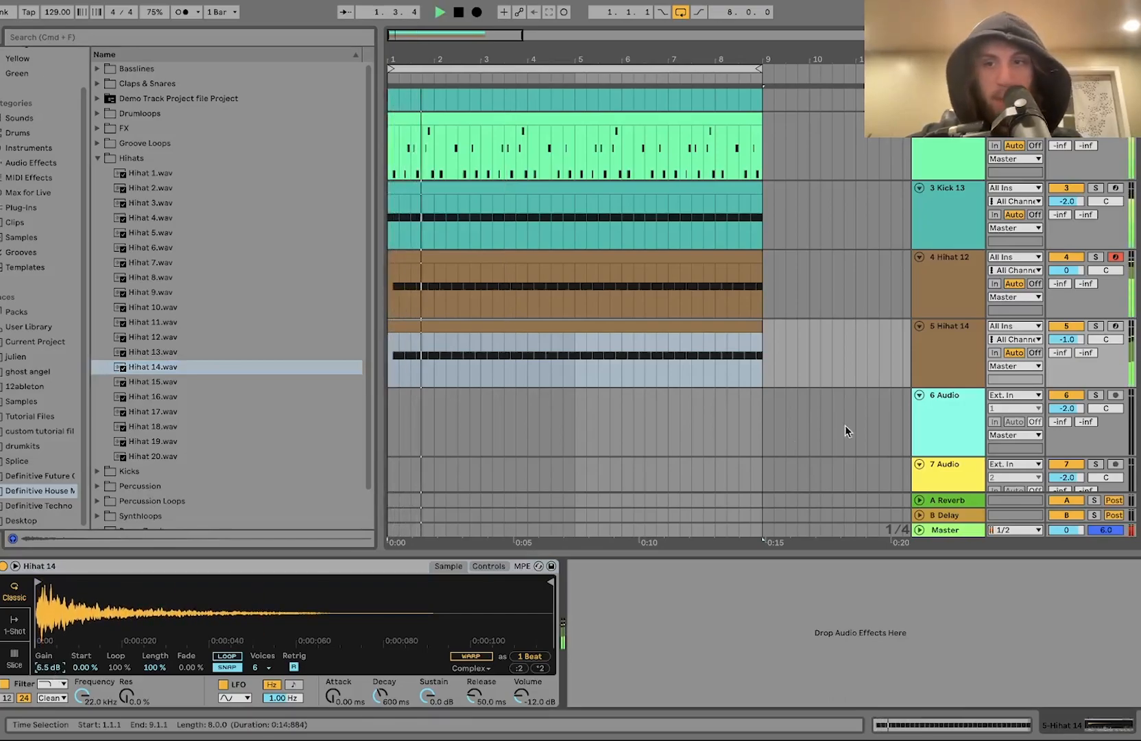
Step: Select all tracks and lower their volumes together by about 3.2 dB
left_click(974, 329)
key("super+a")
left_click(1067, 339)
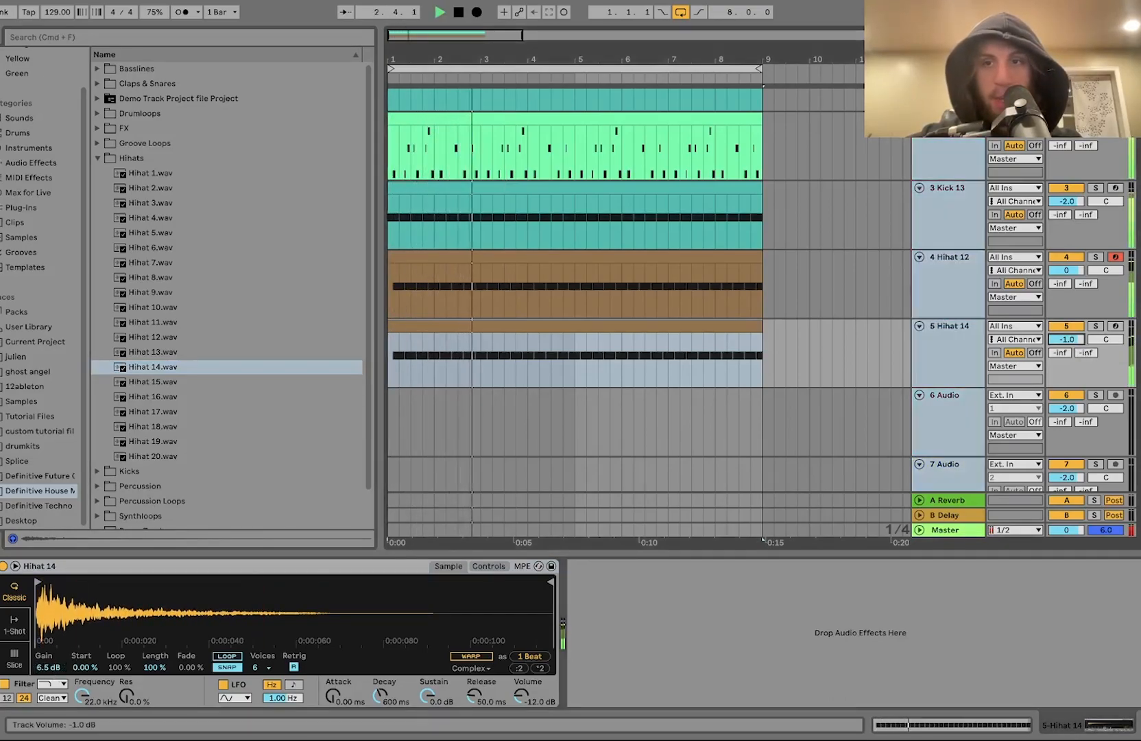
left_click_drag(1072, 338, 1072, 345)
Step: Insert a new MIDI track below the hi-hat tracks
left_click(952, 421)
left_click(941, 368)
left_click(942, 367)
key("super+shift+t")
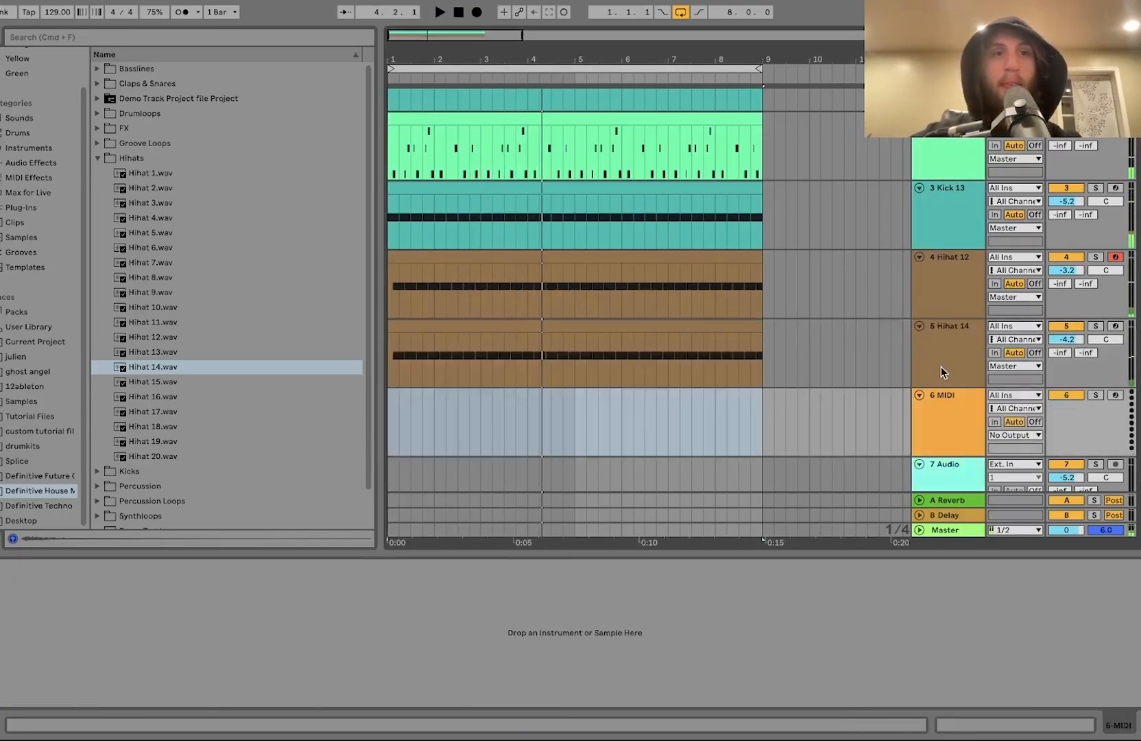
Step: Audition clap samples and load Clap 6.wav onto the new MIDI track
key("space")
left_click(947, 291)
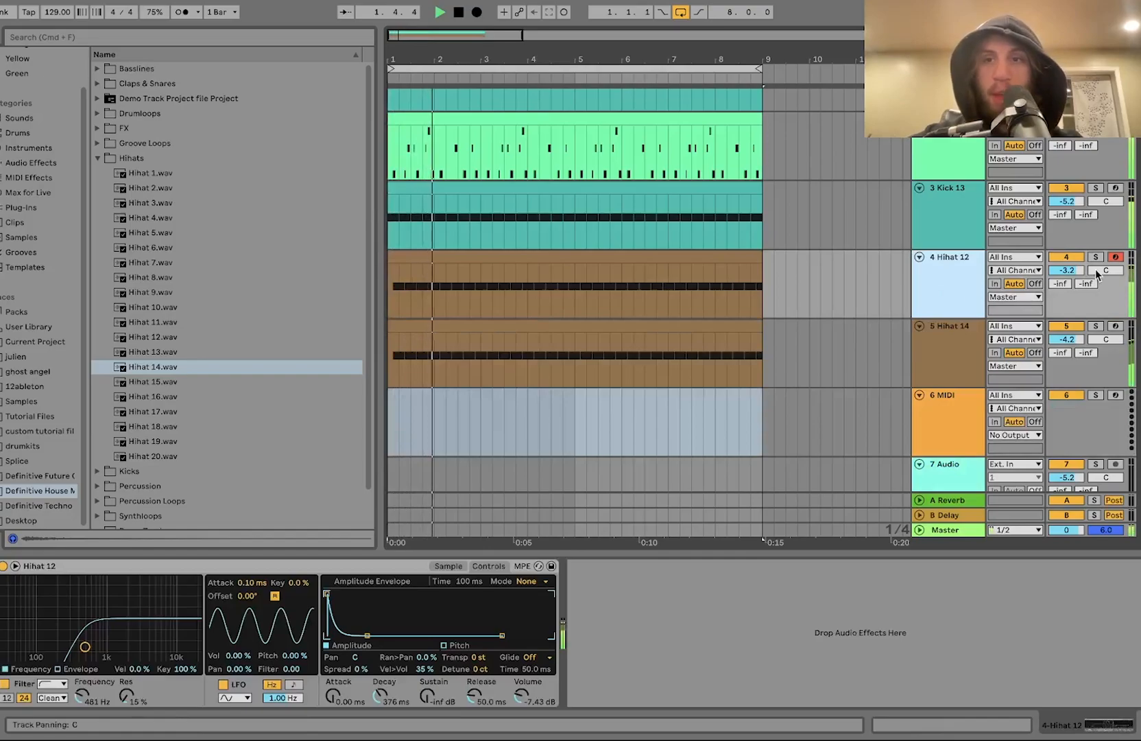
left_click(130, 85)
left_click(132, 162)
key("Down")
key("Down")
key("Up")
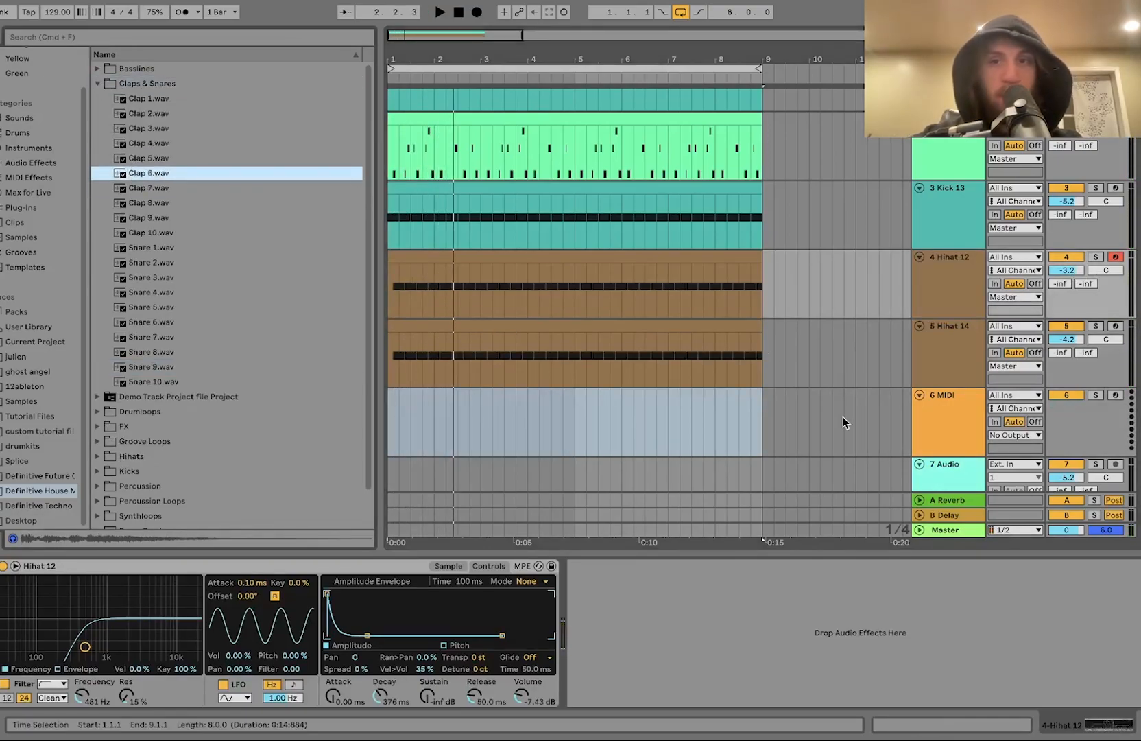
left_click(926, 422)
double_click(142, 174)
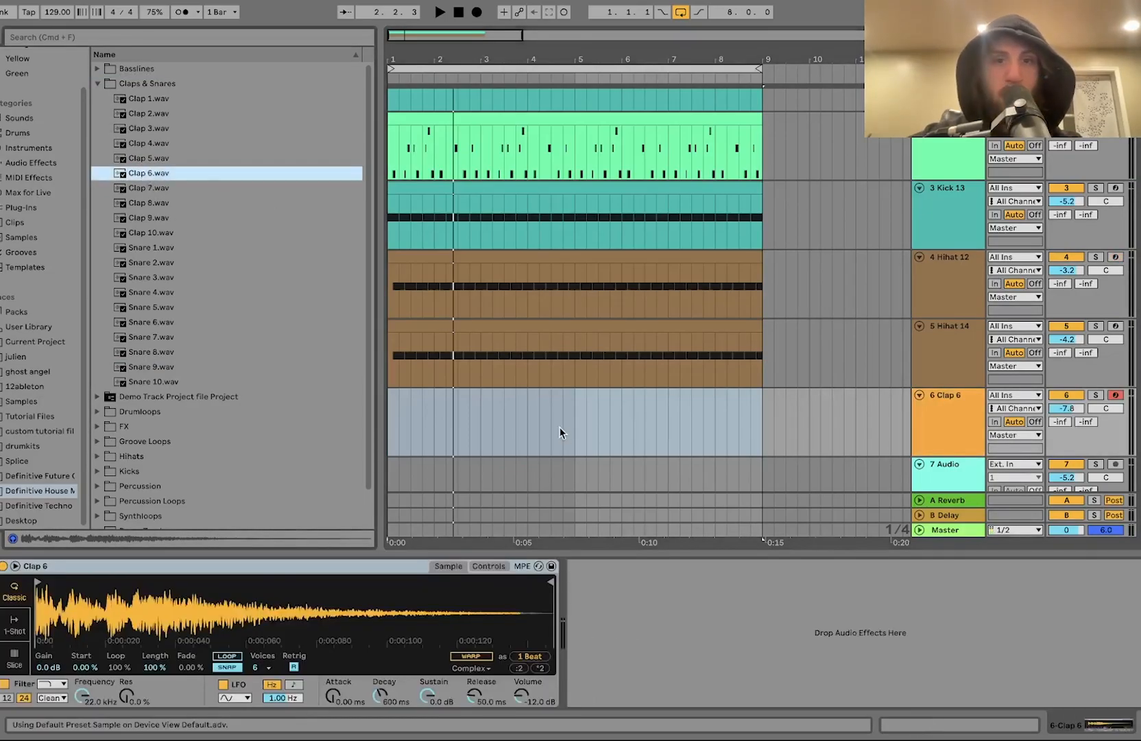
Step: Create a MIDI clip spanning the arrangement loop on the clap track
left_click(565, 437)
left_click_drag(766, 439, 401, 431)
key("super+shift+m")
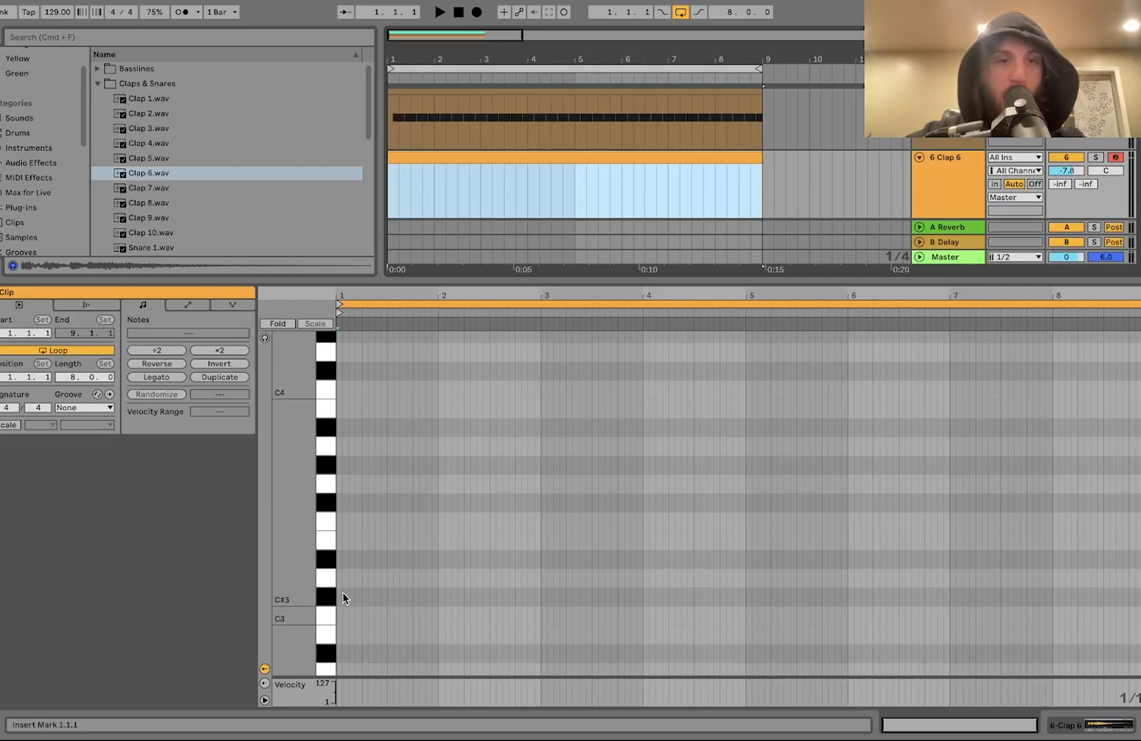
Step: Add a C3 note on beat 2 and duplicate it to place claps on beats 2 and 4 for four bars
double_click(364, 615)
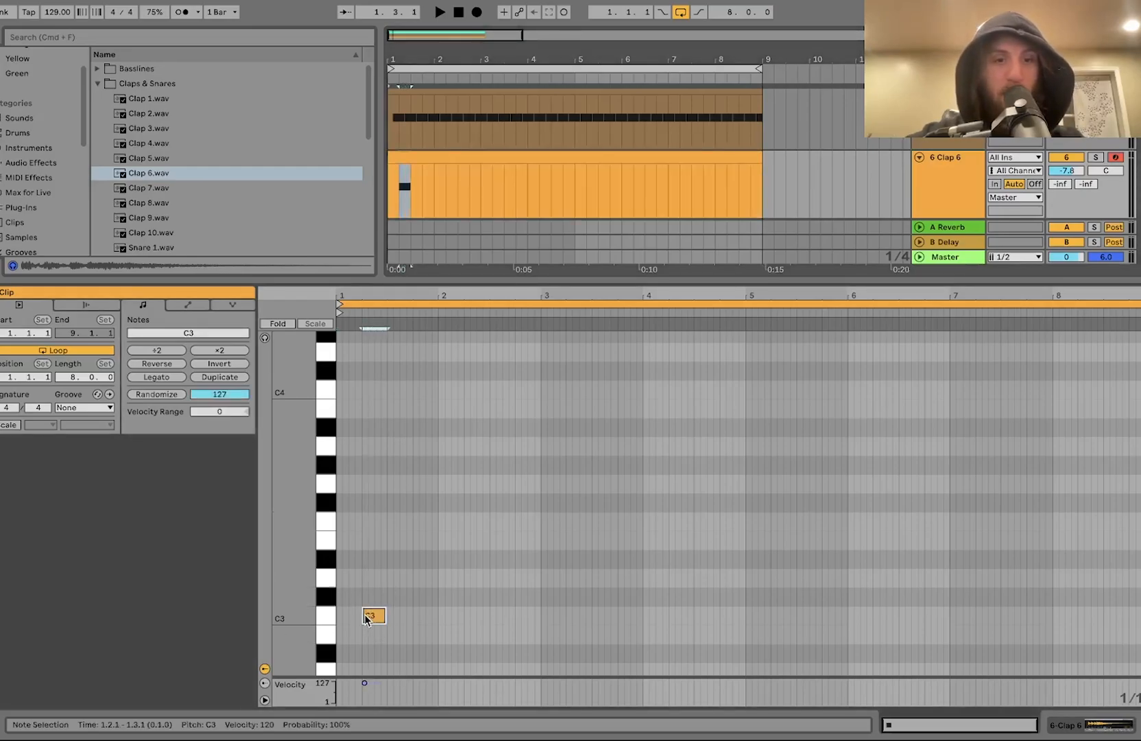
key("super+d")
key("super+d")
key("super+d")
key("super+d")
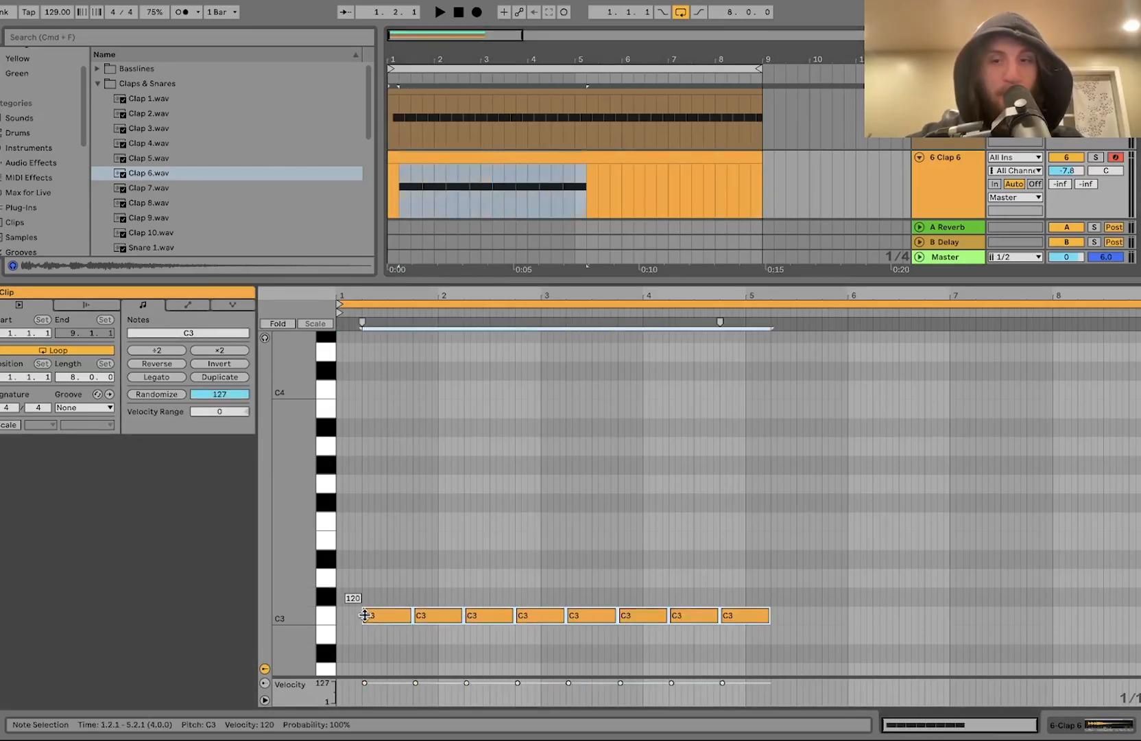
key("shift+Tab")
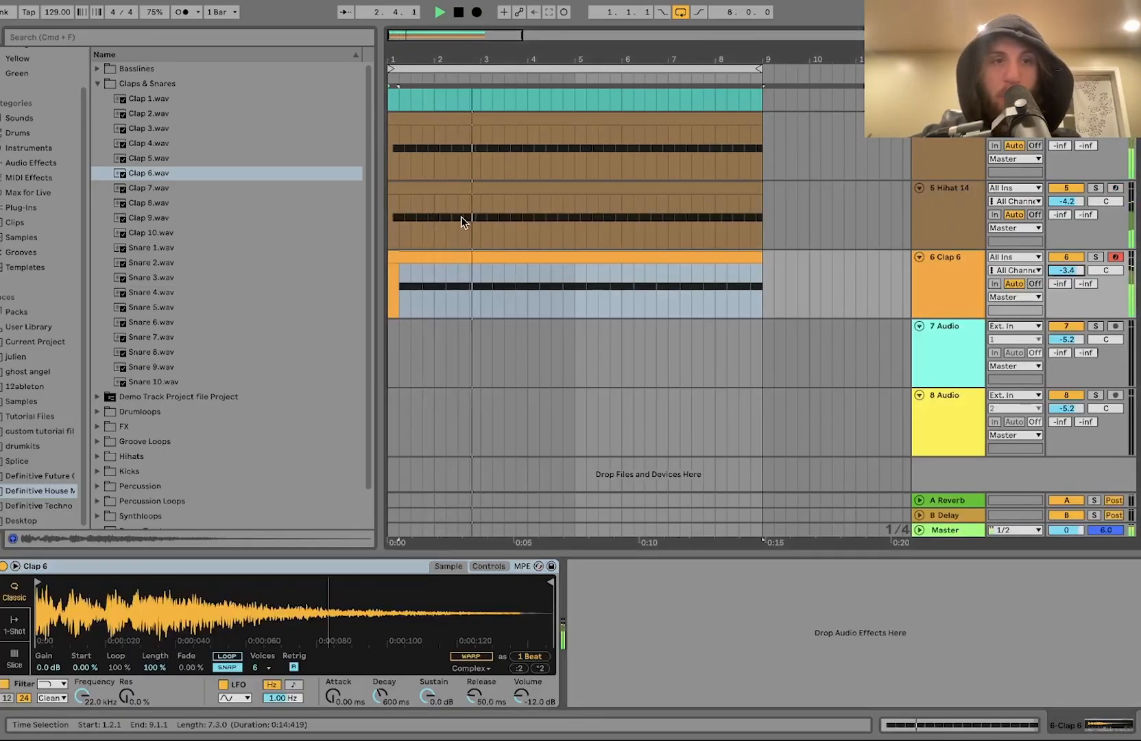
Step: Lower the kick track's volume to -7.1 dB
scroll(461, 217, "up", 3)
scroll(461, 217, "up", 2)
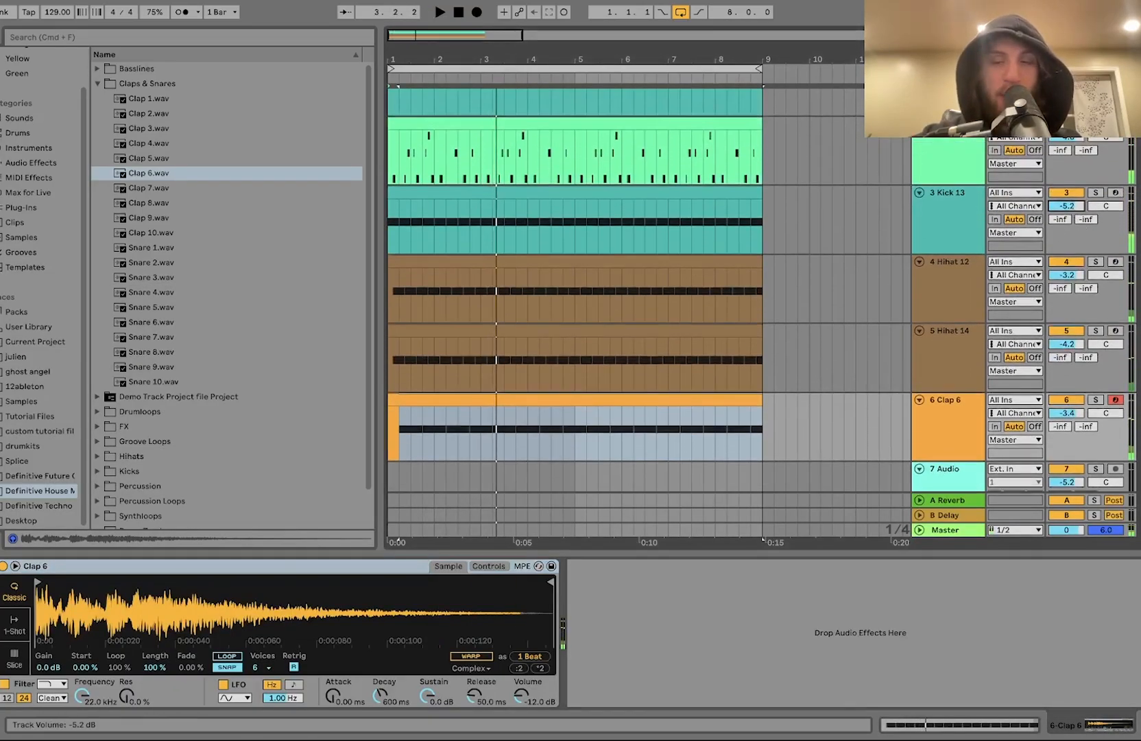
left_click_drag(1056, 207, 1055, 208)
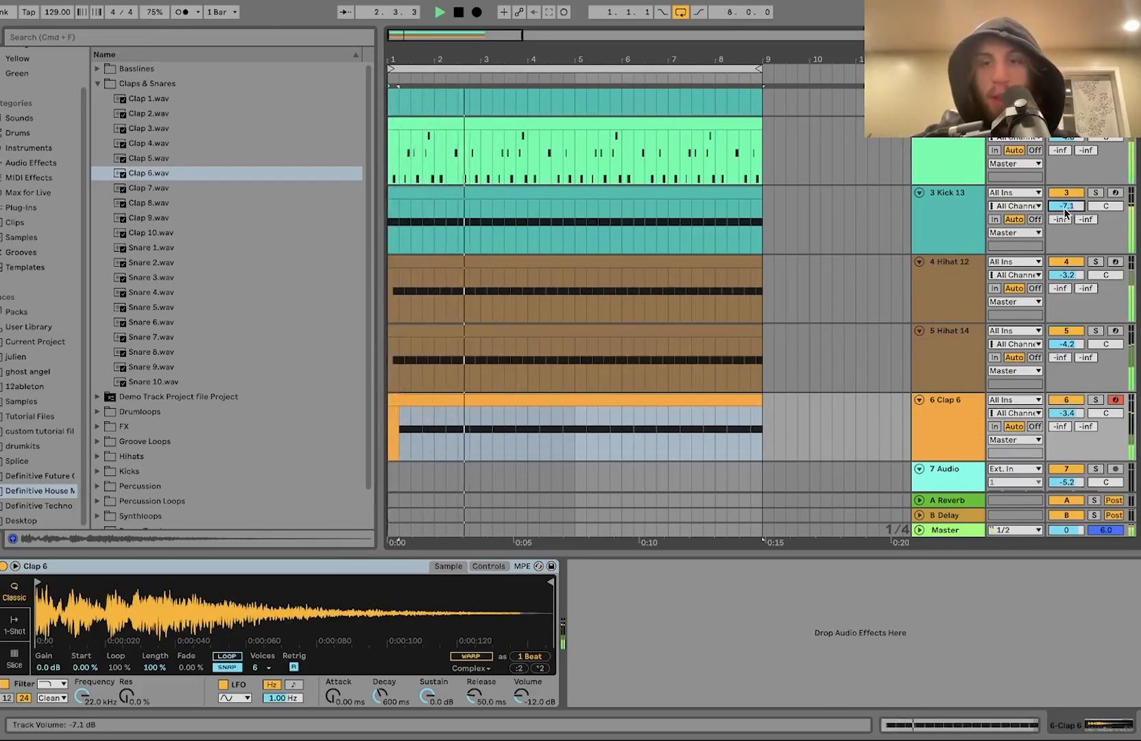
Step: Fold all tracks and expand only the clap track
left_click(952, 433)
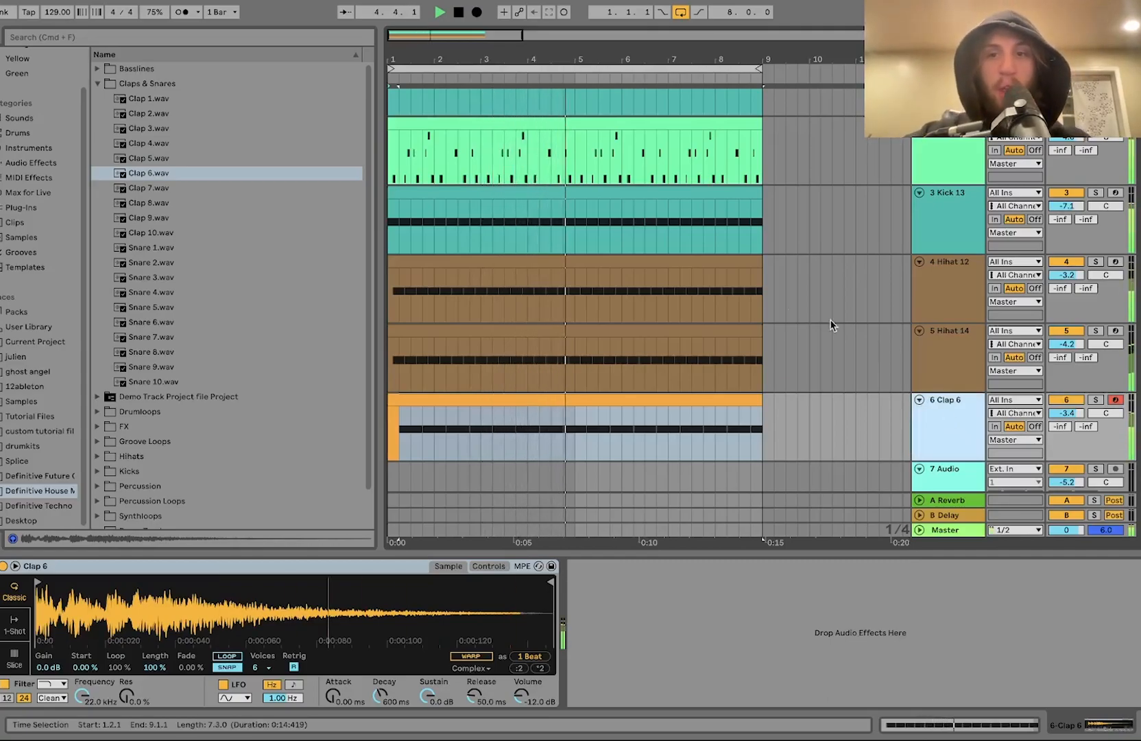
scroll(823, 336, "down", 3)
scroll(761, 319, "up", 4)
left_click(955, 197)
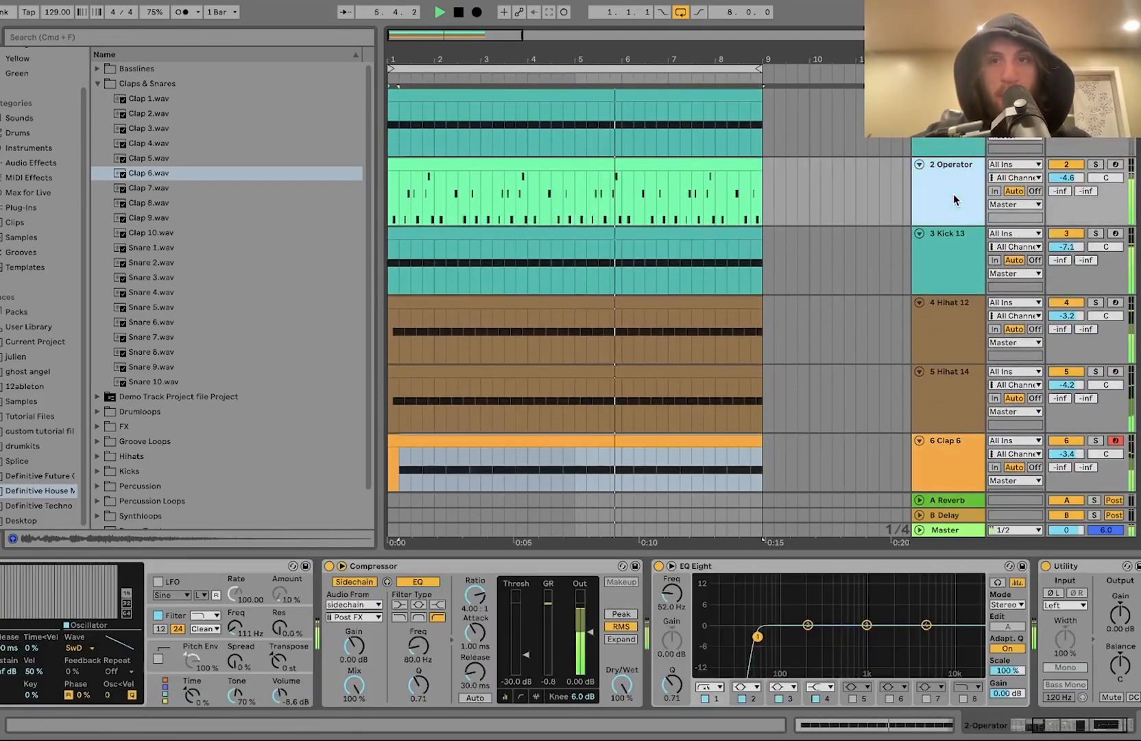
key("super+a")
key("u")
left_click(941, 171)
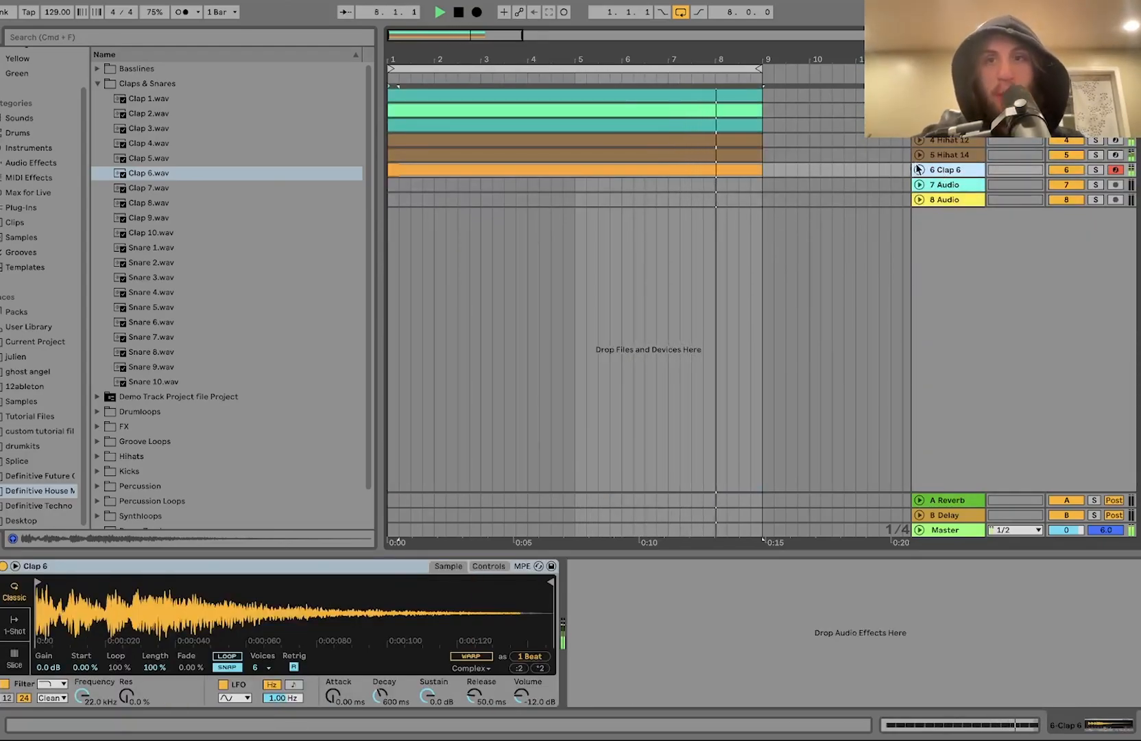
left_click(920, 171)
Step: Audition Clap 9.wav on the clap track and undo the swap
left_click(211, 192)
key("Down")
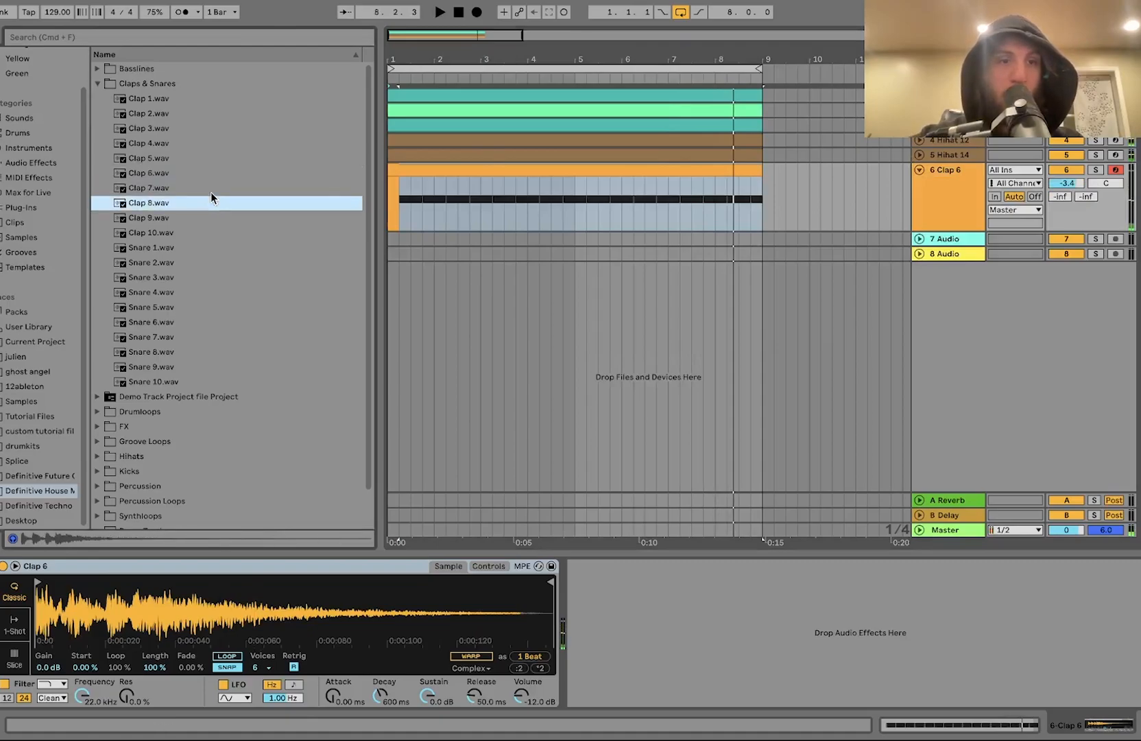
key("Down")
key("Return")
key("space")
key("super+z")
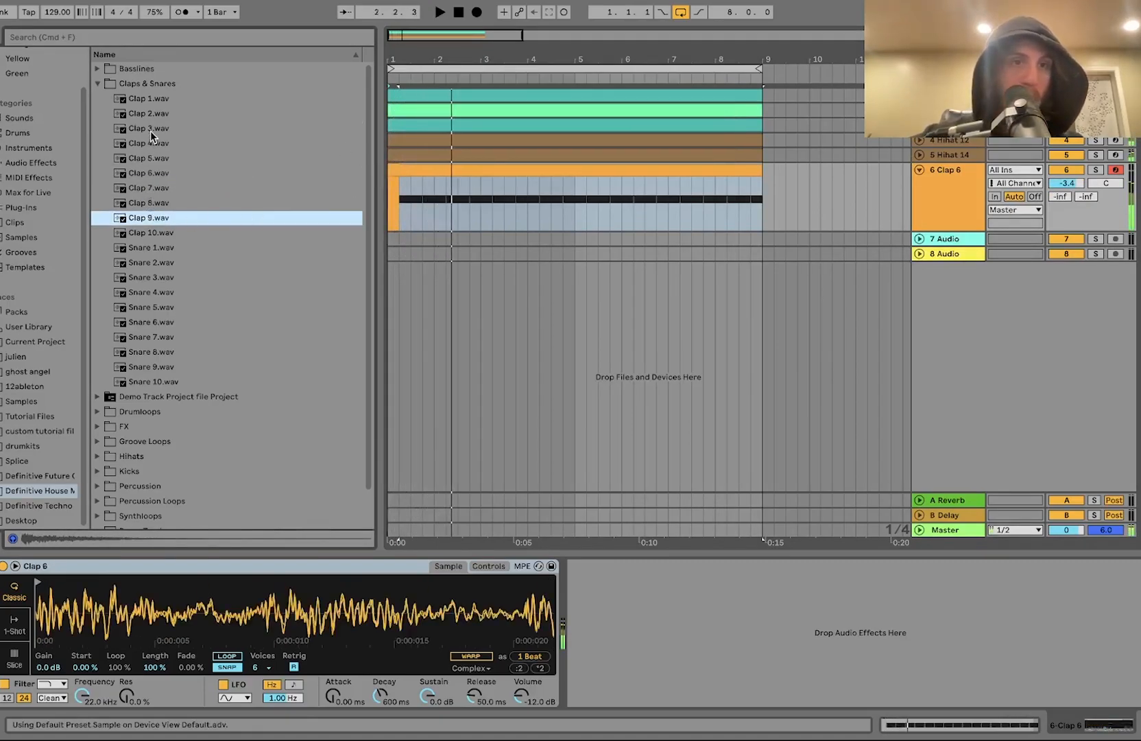
Step: Load Clap 1.wav, set its sustain to -inf dB, then undo both changes
key("Up")
key("Up")
key("Up")
key("Up")
key("Up")
key("Up")
key("Up")
key("Up")
key("Return")
key("space")
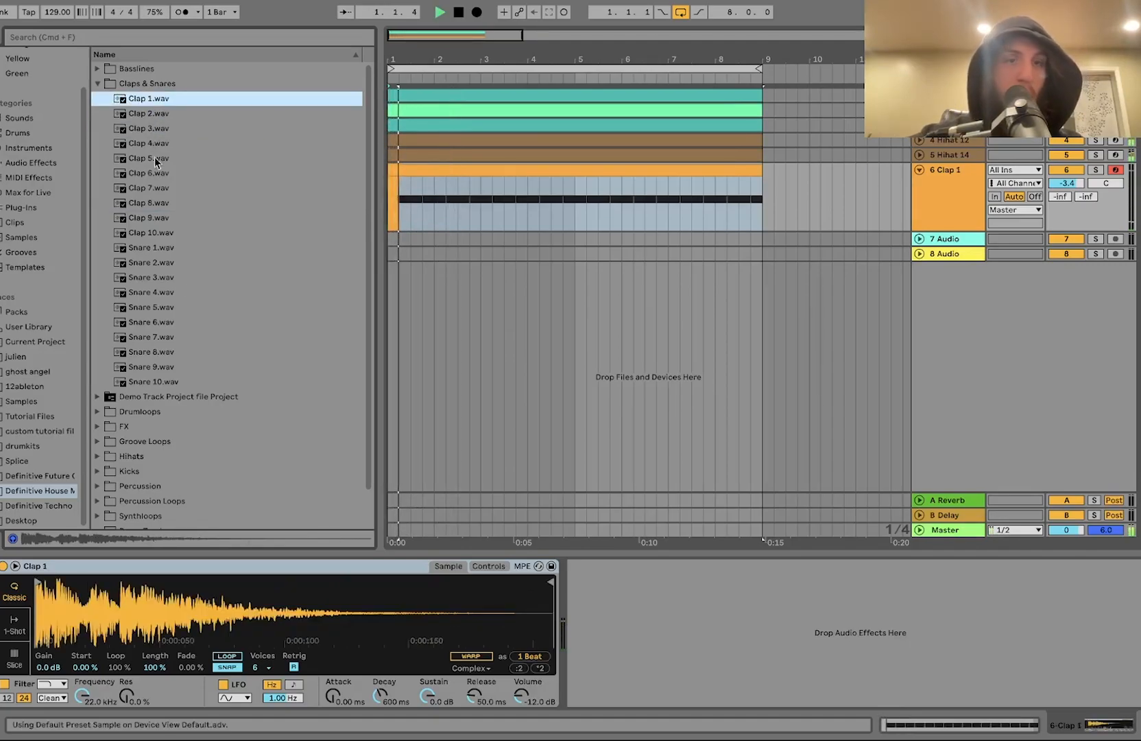
left_click_drag(426, 694, 429, 696)
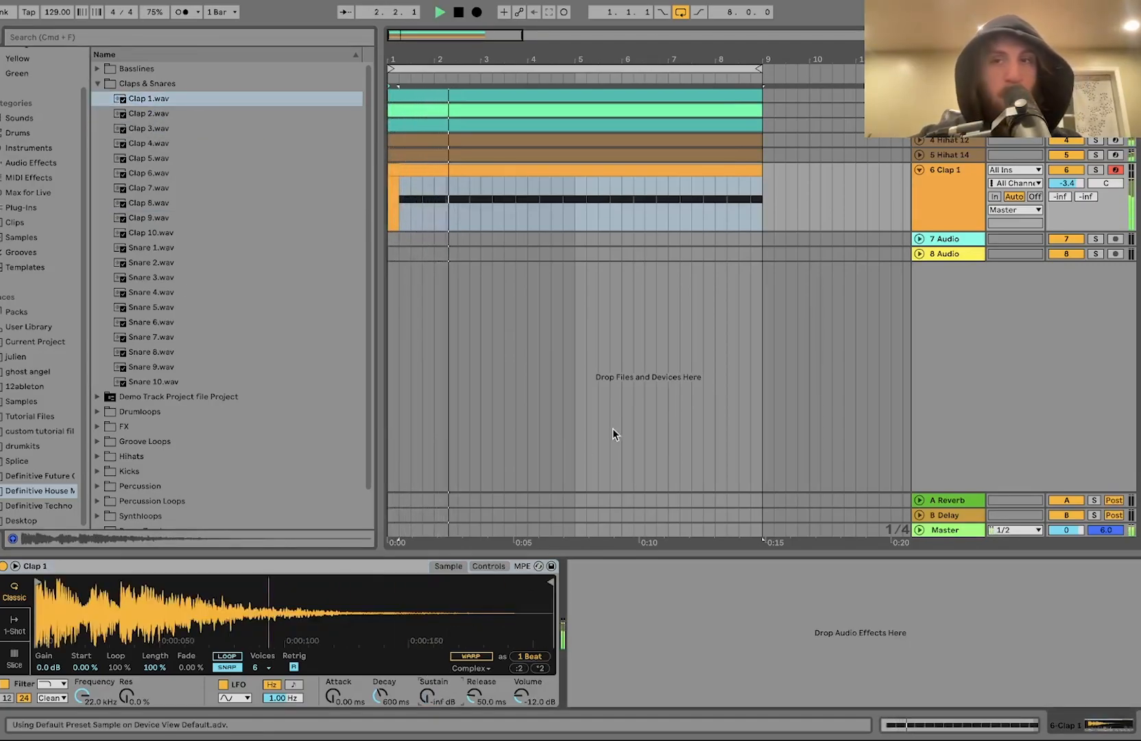
key("super+z")
key("super+z")
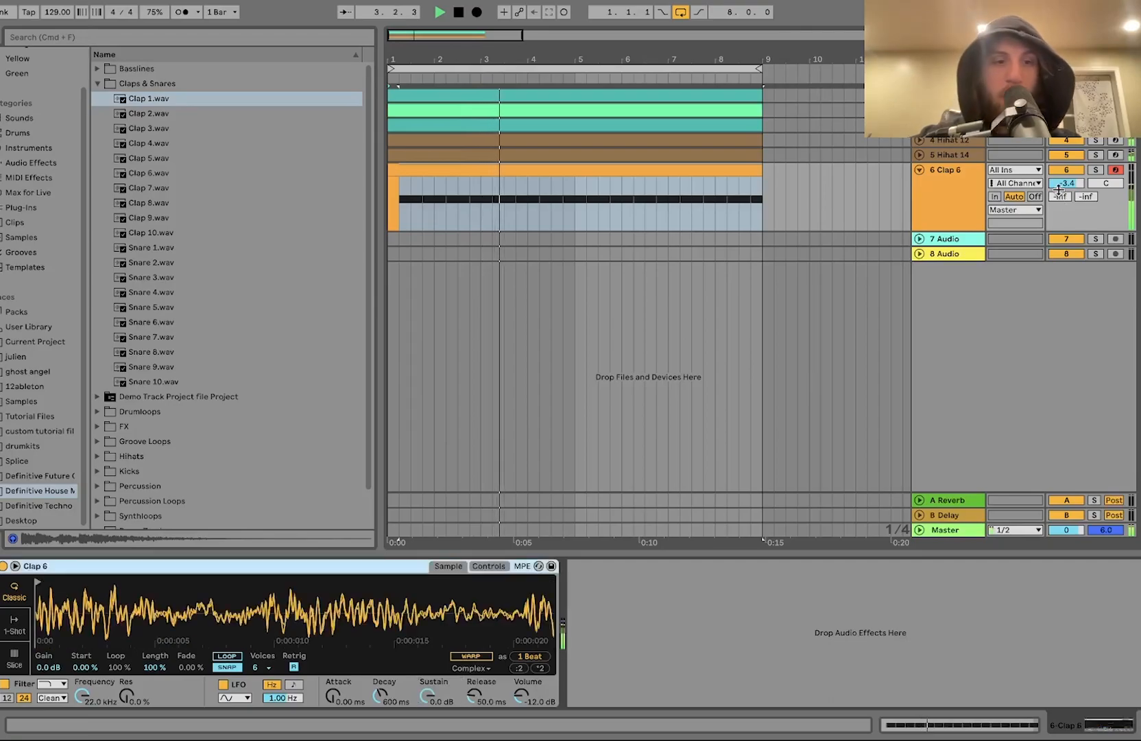
Step: Set the clap track's volume to -2.9 dB
left_click(1060, 186)
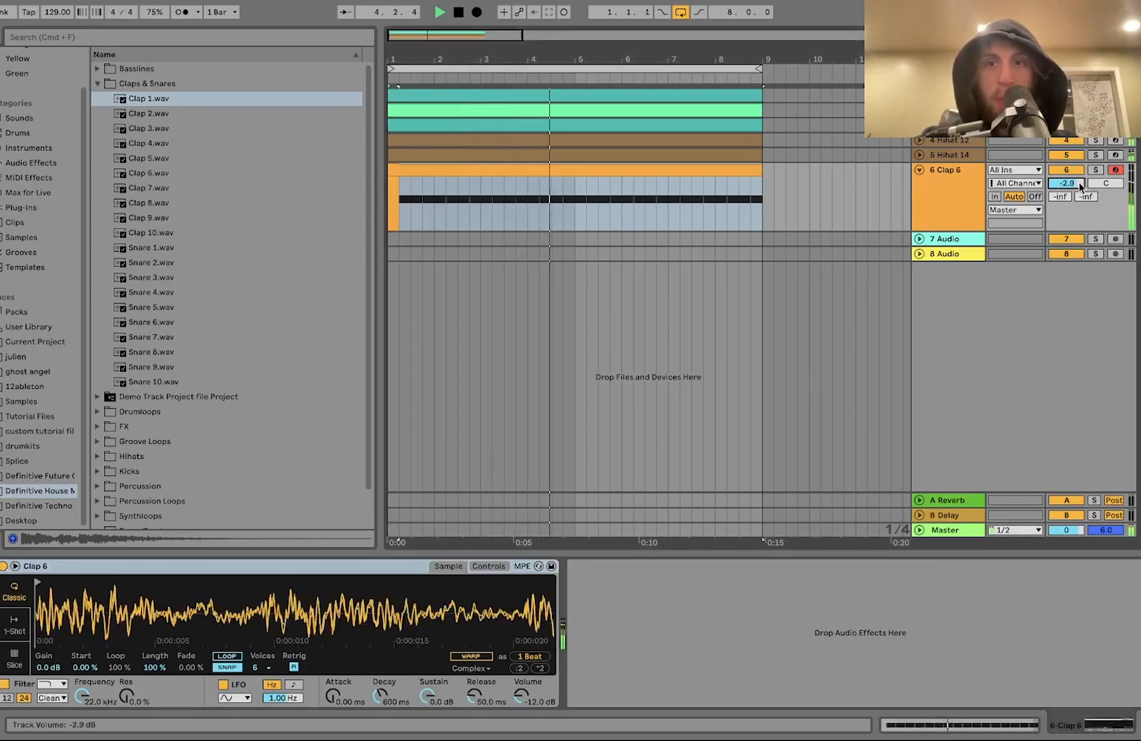
left_click(970, 182)
key("space")
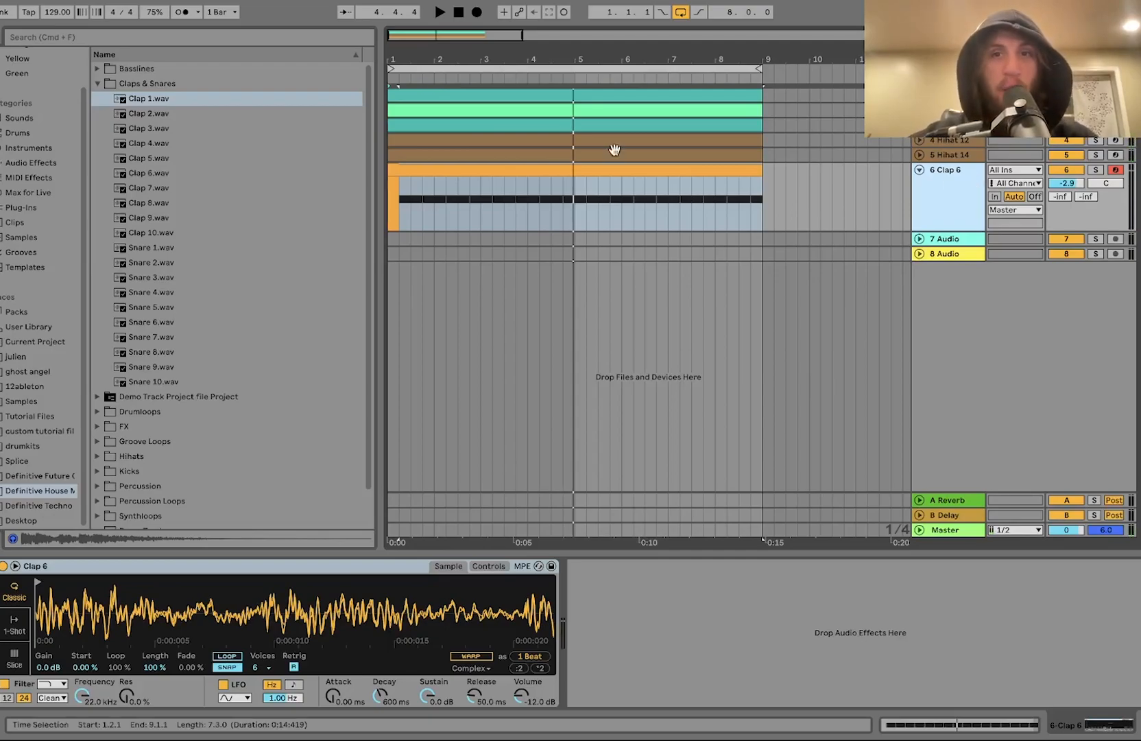
Step: Drag Groove Loop 12.wav from the Groove Loops folder onto audio track 7 at bar 1
key("space")
left_click(522, 168)
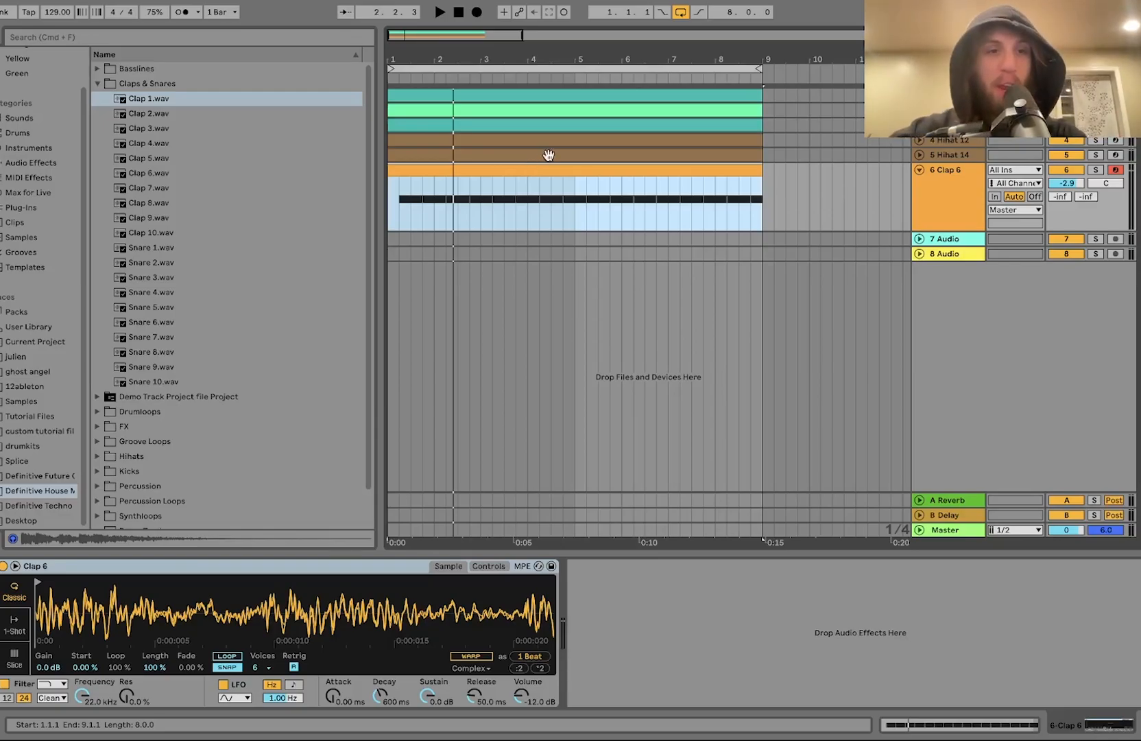
key("space")
scroll(170, 443, "down", 3)
left_click(138, 404)
key("space")
left_click(166, 323)
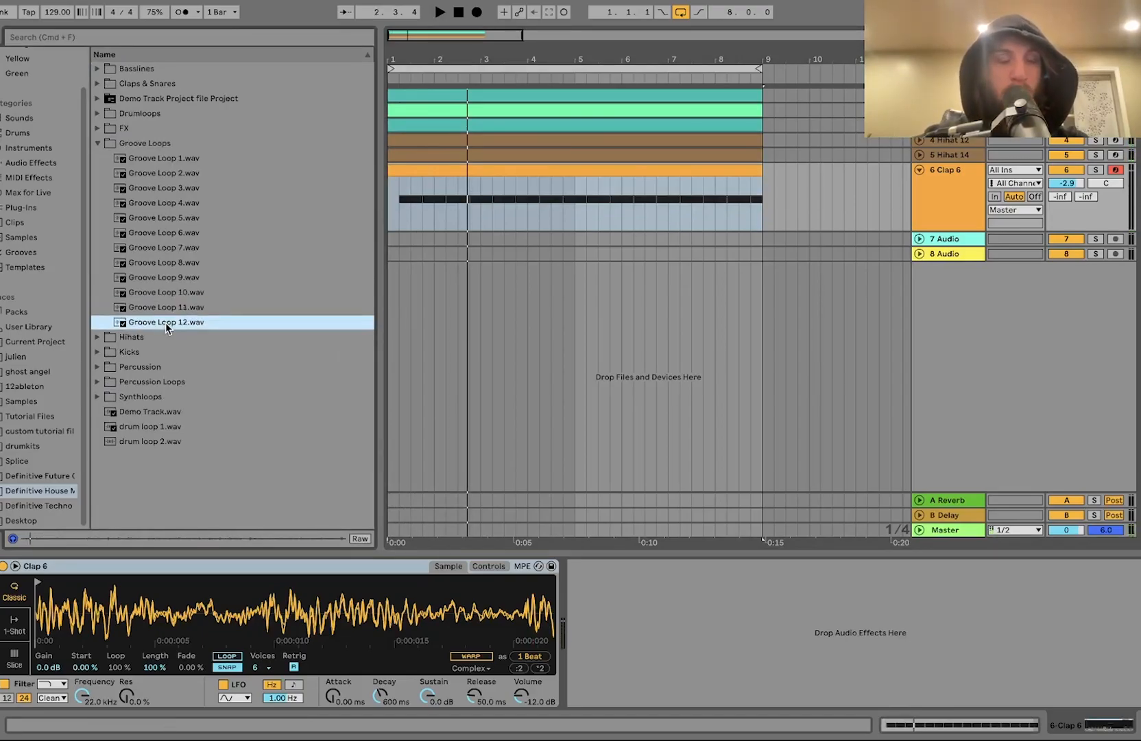
left_click_drag(158, 321, 394, 240)
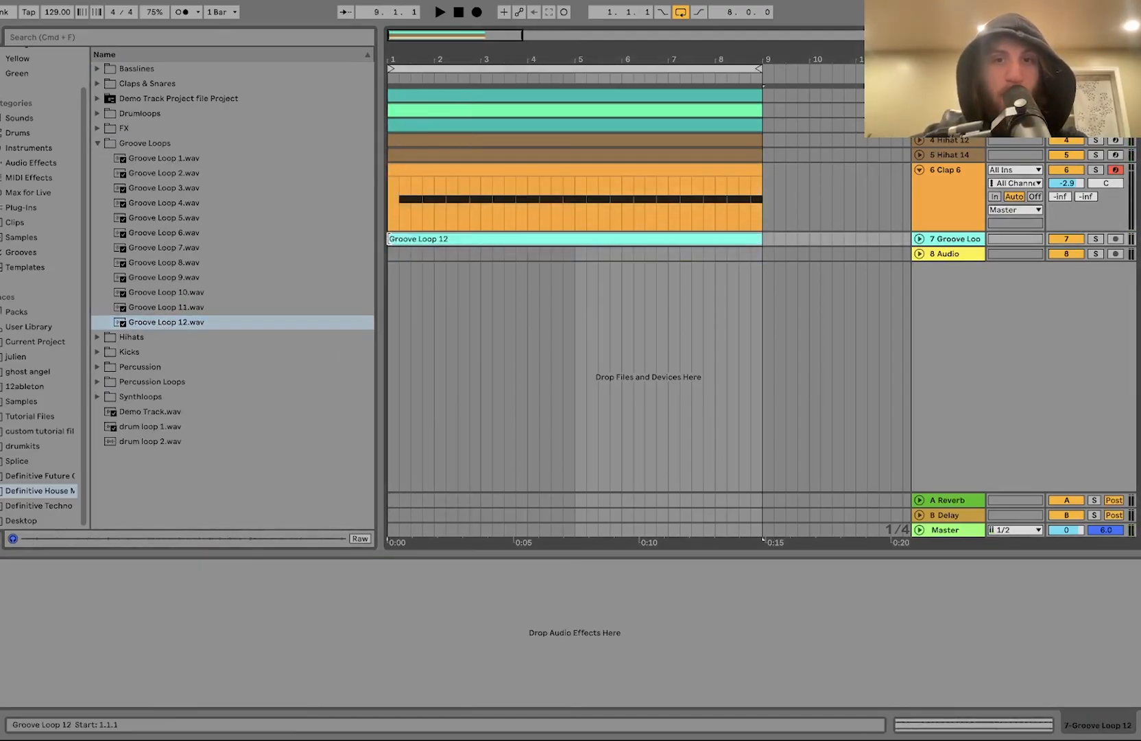
Step: Expand the groove loop track and set its volume to -1.5 dB
left_click(920, 238)
left_click(946, 243)
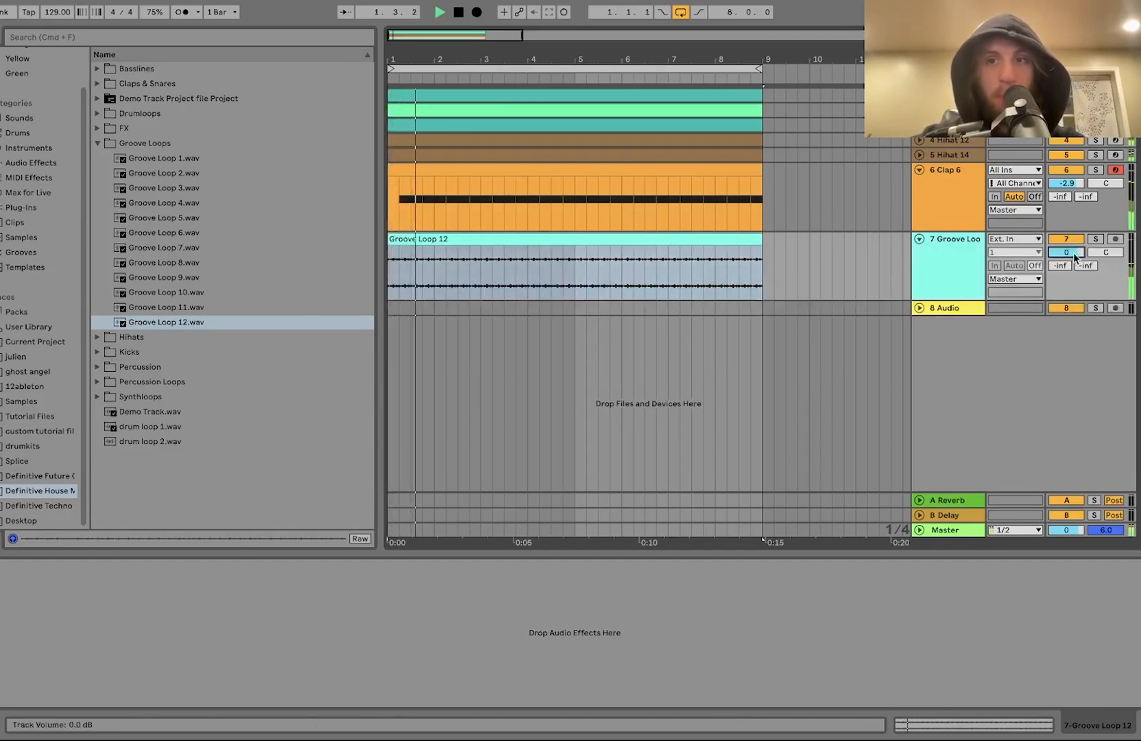
mouse_move(1073, 252)
left_mouse_down()
mouse_move(1073, 233)
mouse_move(1073, 246)
left_mouse_up()
key("space")
Step: Paste the Operator's sidechain compressor onto the groove loop track and lower its threshold to -25.5 dB
left_click(686, 109)
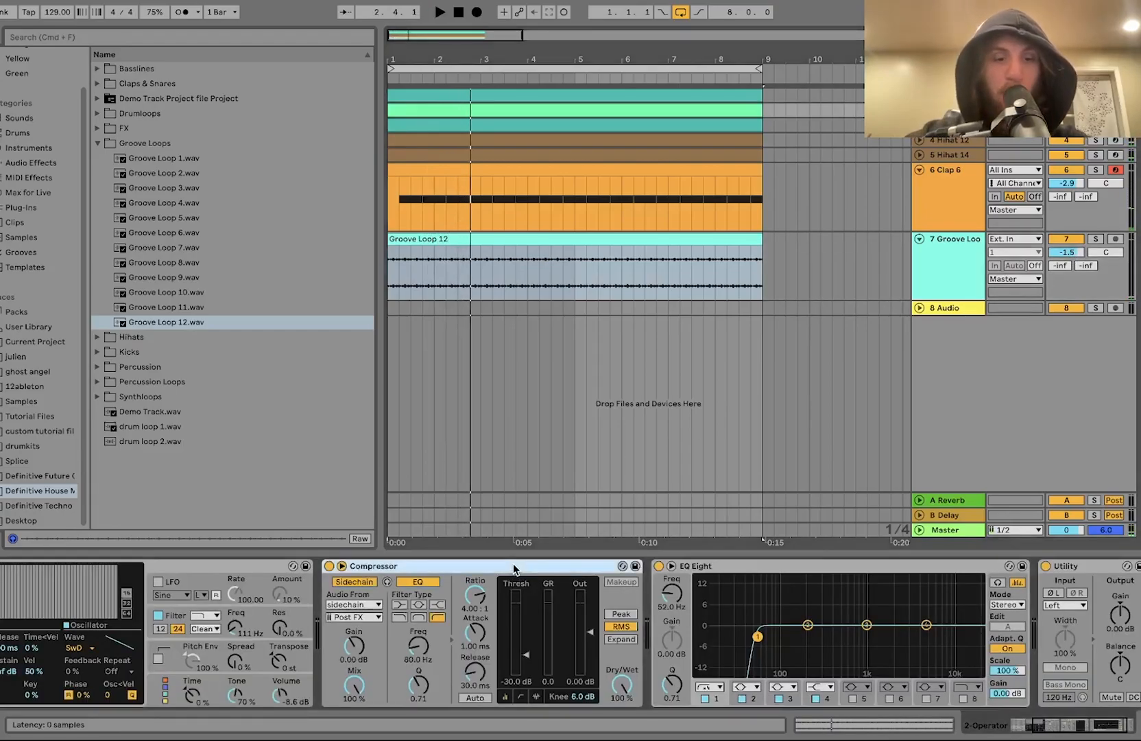
left_click(955, 255)
key("super+v")
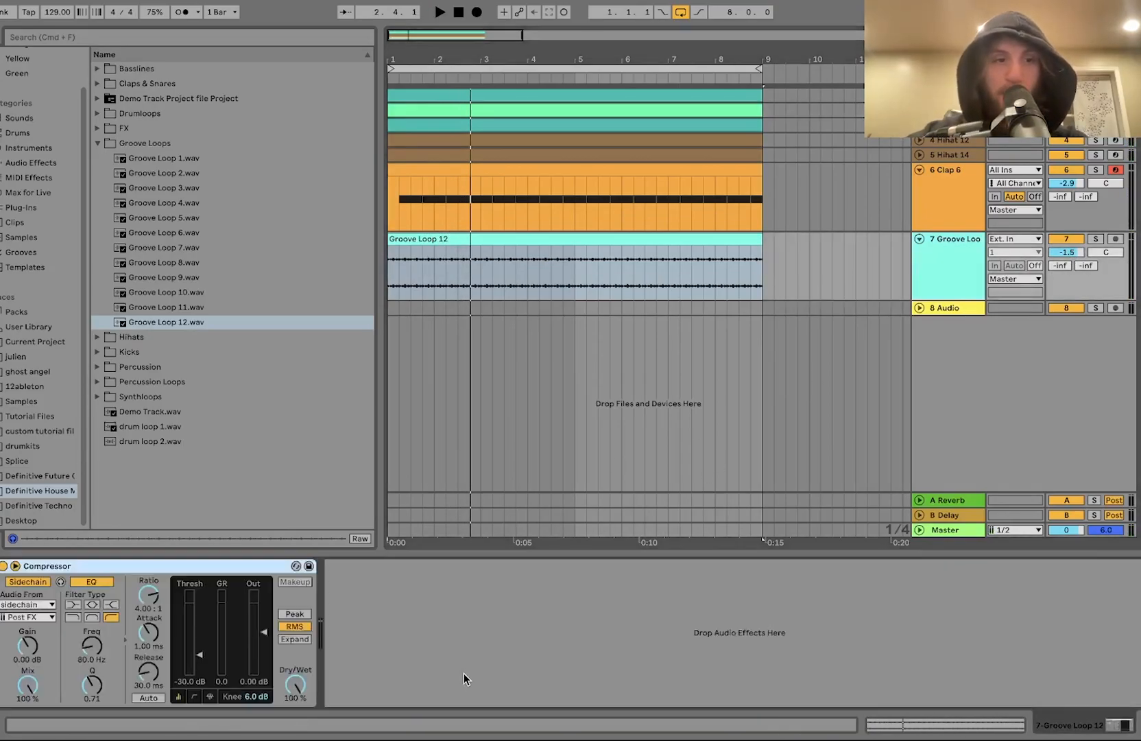
key("space")
left_click_drag(197, 642, 196, 649)
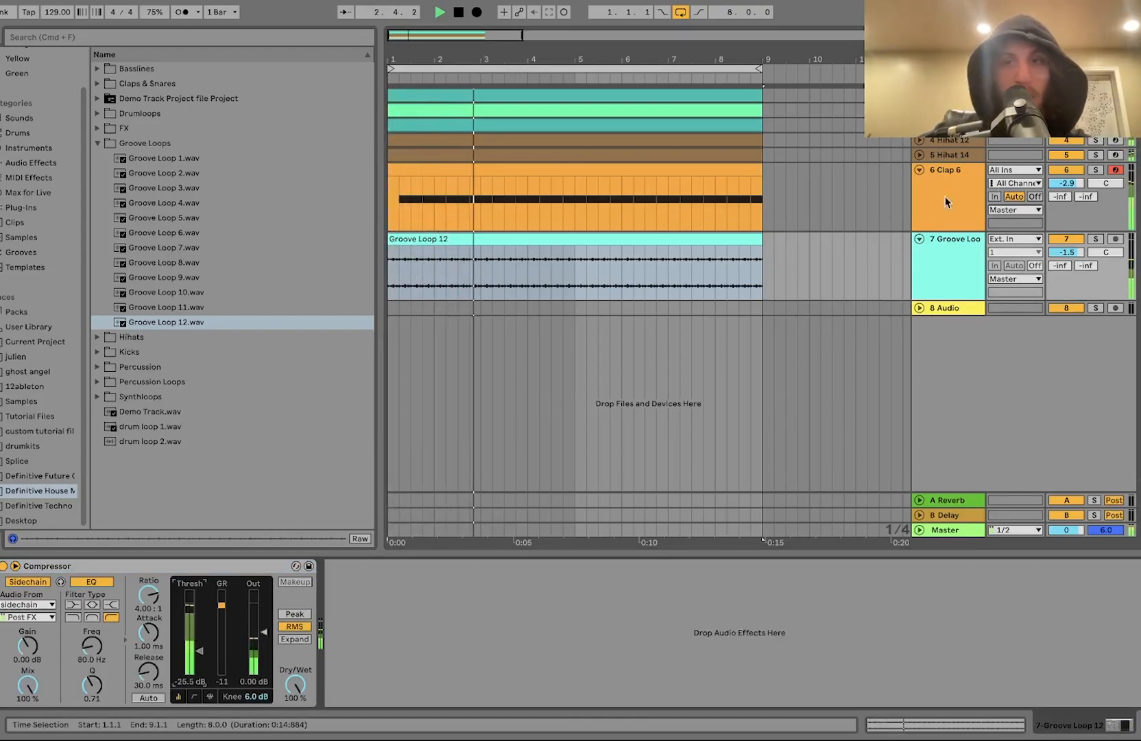
Step: Open the kick sampler's controls and transpose the kick up 2 semitones
left_click(953, 267)
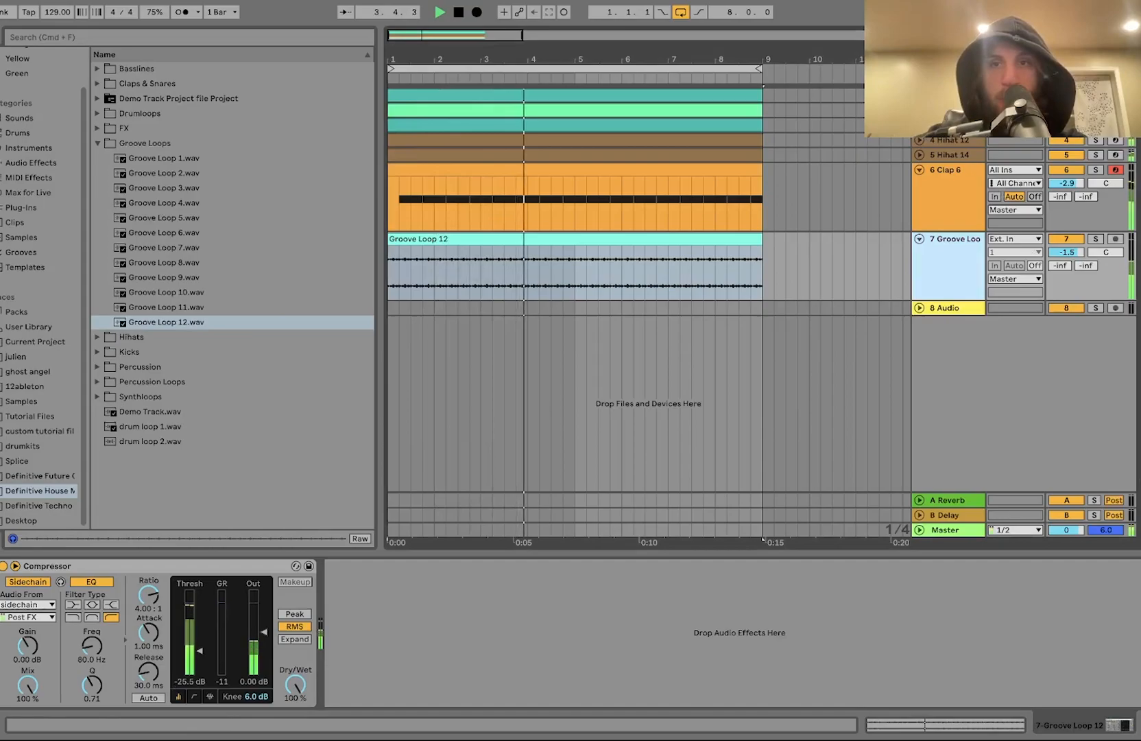
scroll(925, 146, "up", 2)
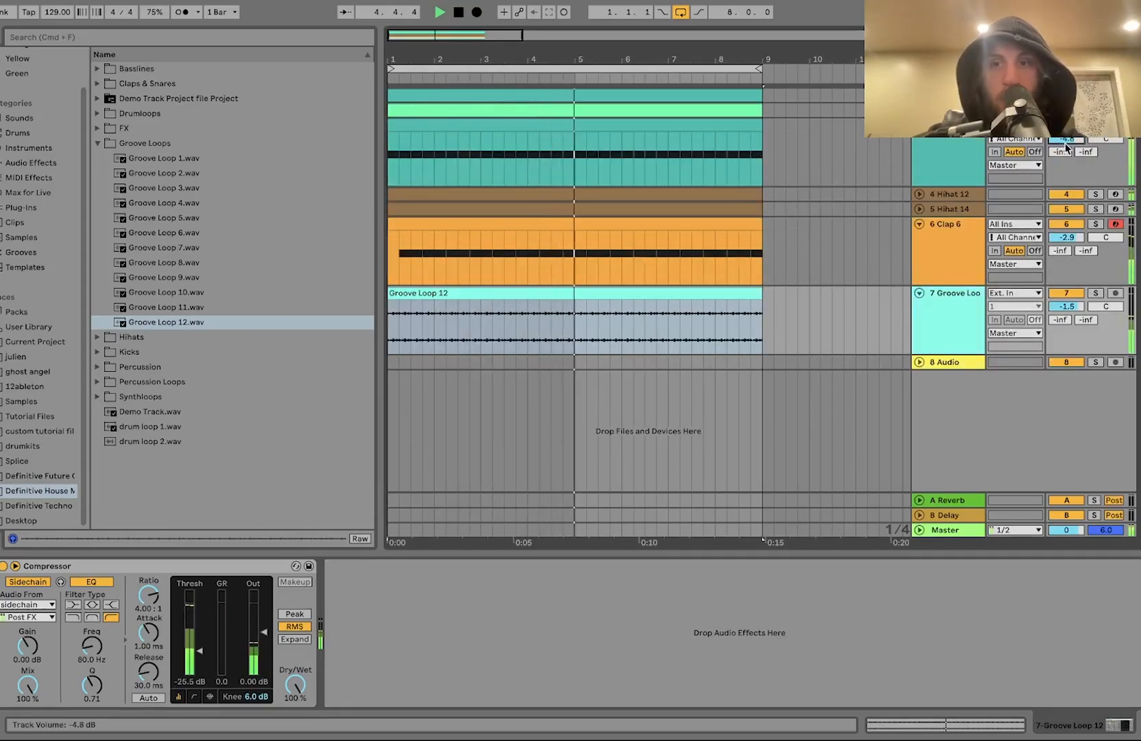
left_click(958, 166)
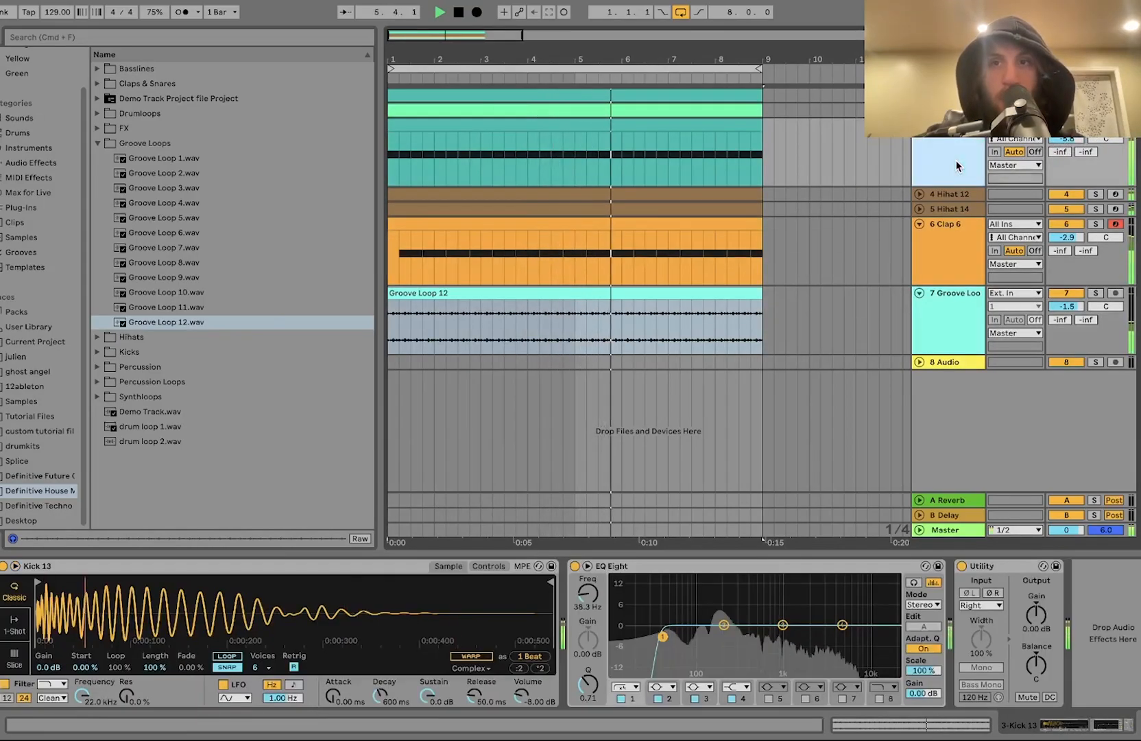
left_click(488, 565)
mouse_move(478, 658)
left_mouse_down()
mouse_move(477, 638)
mouse_move(478, 678)
left_mouse_up()
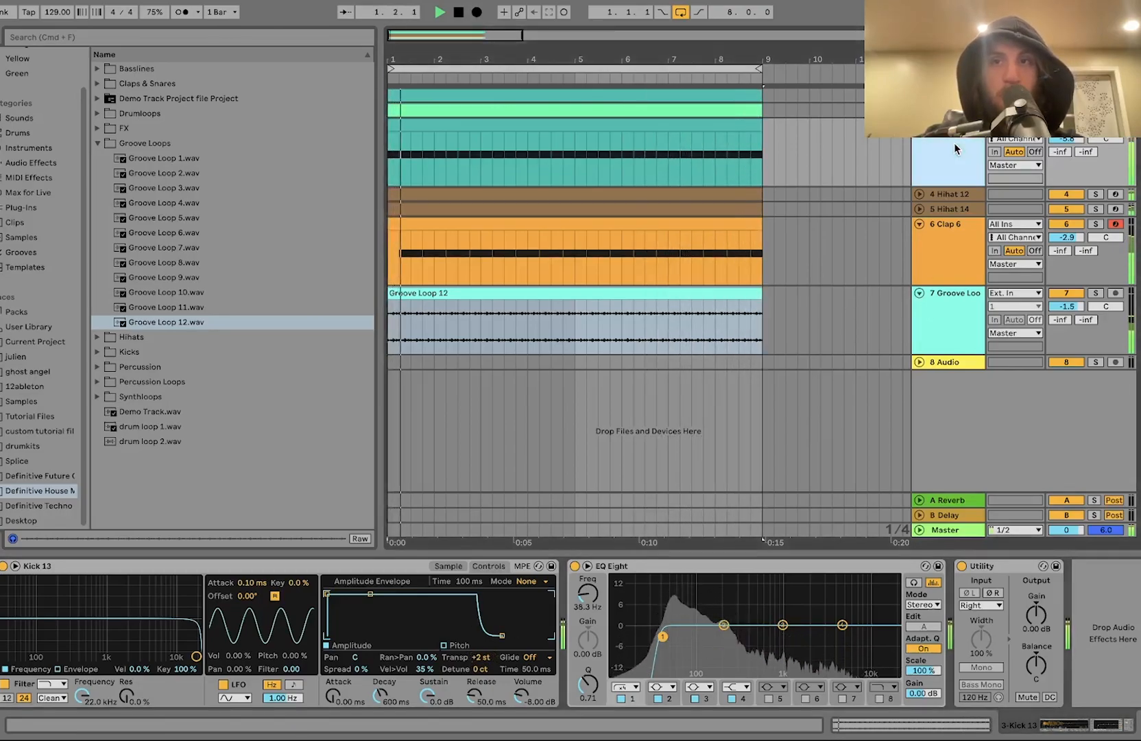
right_click(487, 656)
key("Escape")
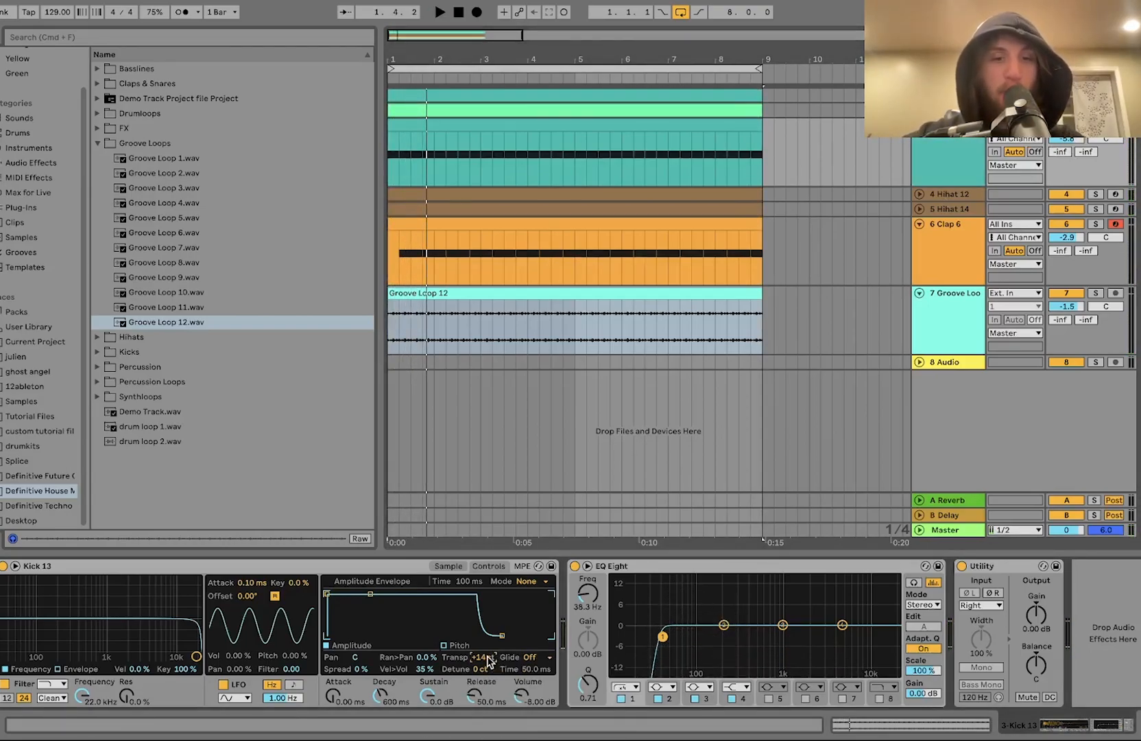
Step: Set the kick's transpose to +2 st and audition the arrangement in playback
left_click_drag(487, 659, 488, 645)
key("space")
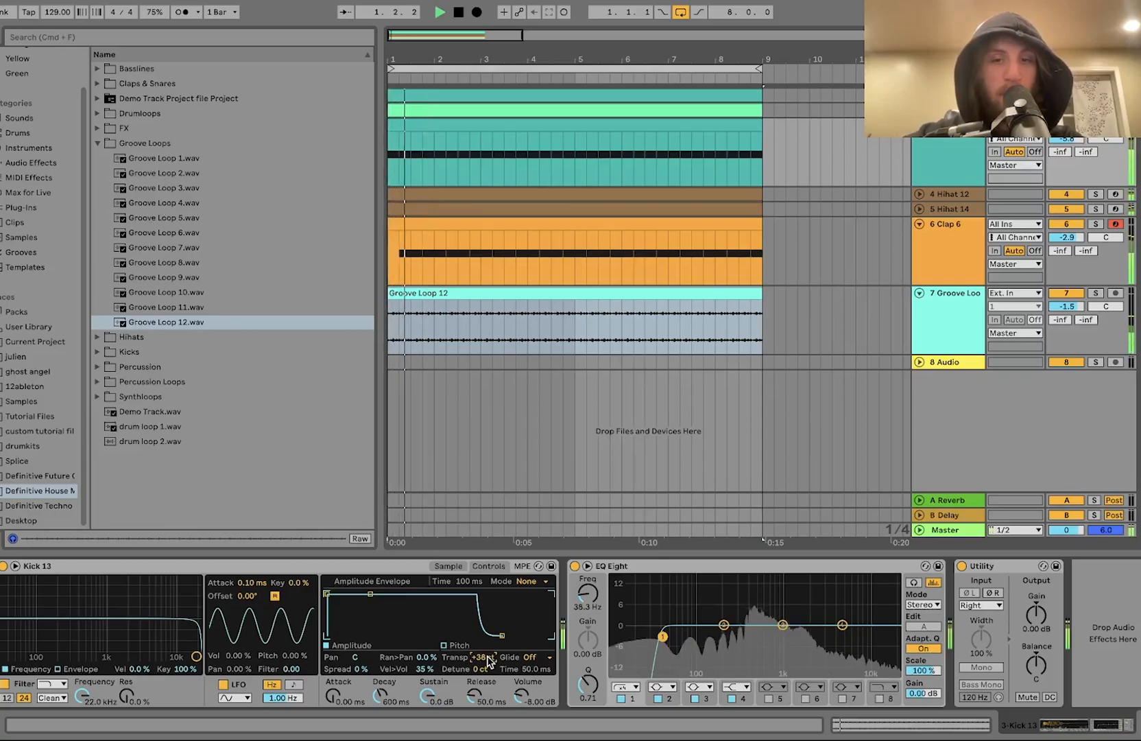
key("space")
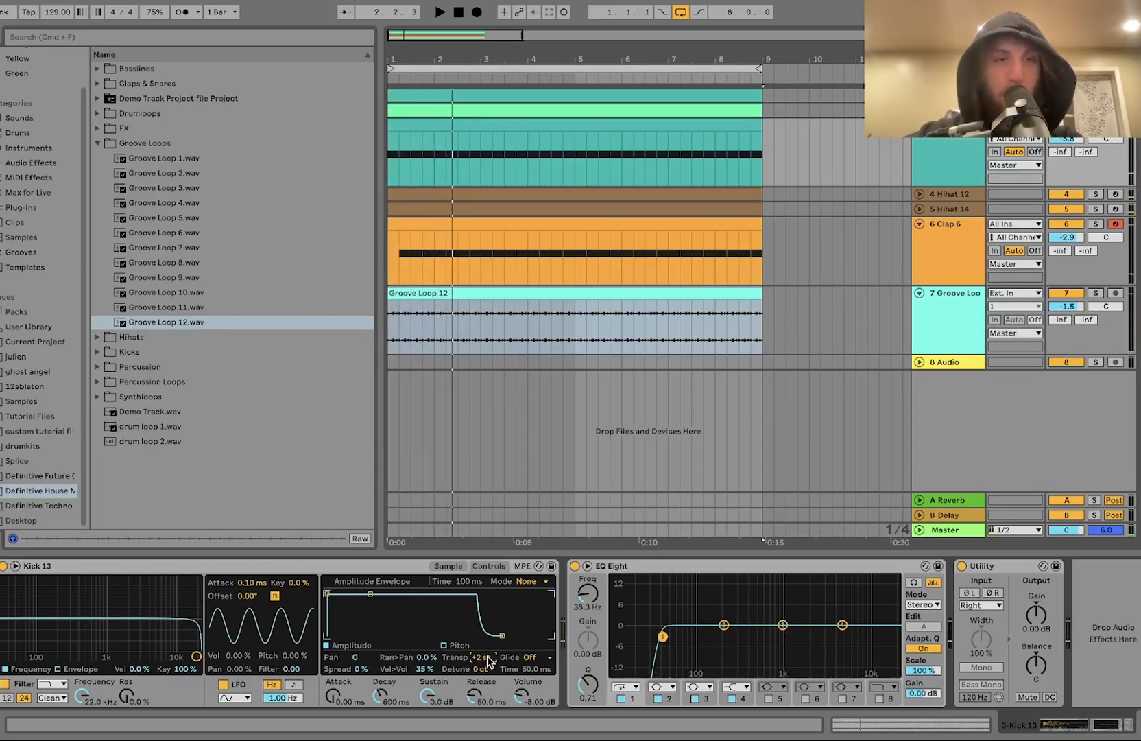
key("space")
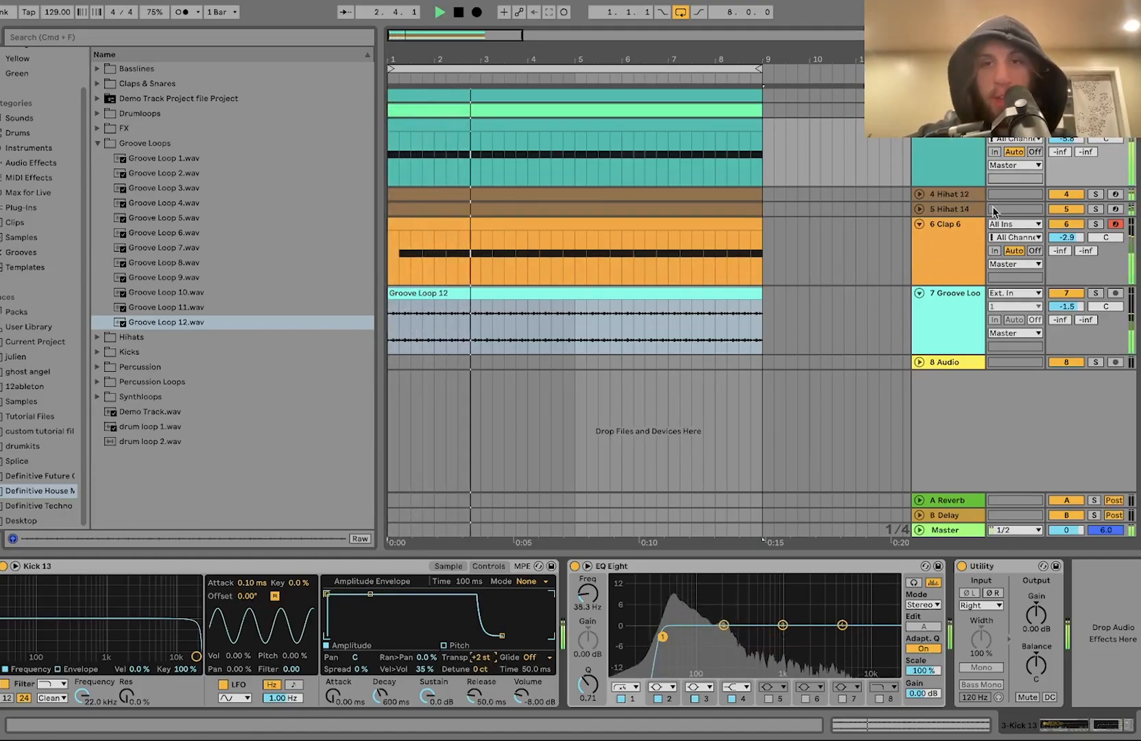
Step: Inspect the devices on the Hihat 14, Hihat 12 and groove loop tracks
left_click(920, 209)
left_click(947, 210)
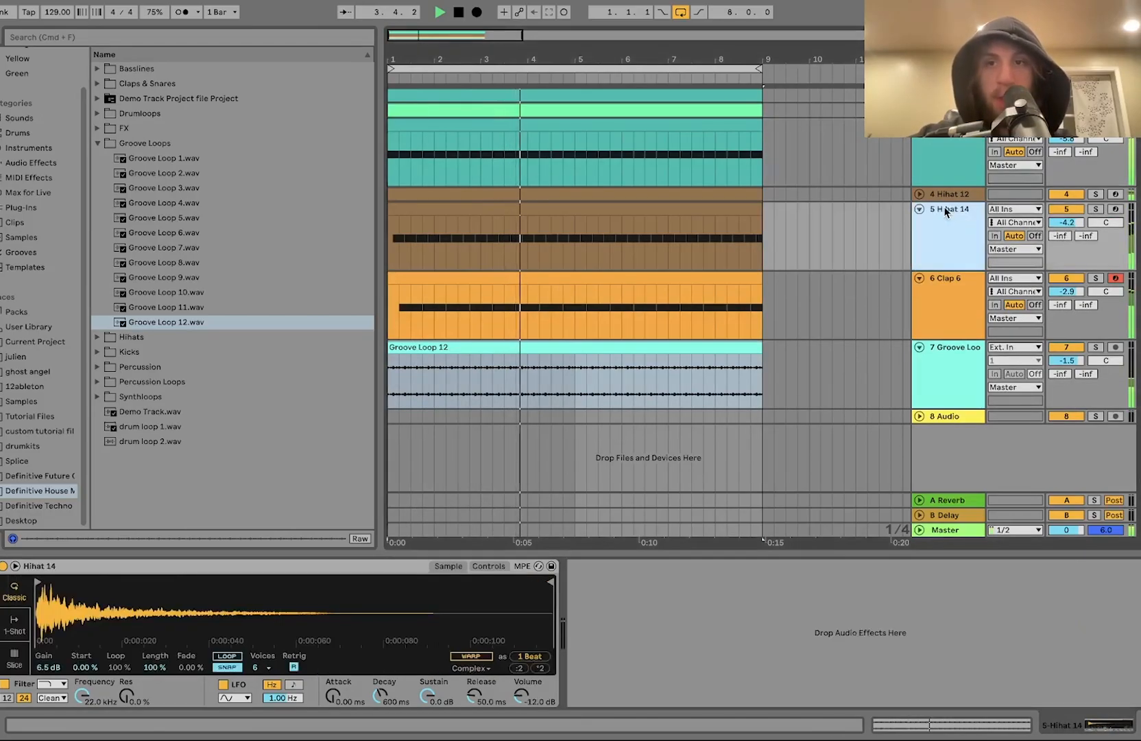
left_click(963, 194, "shift")
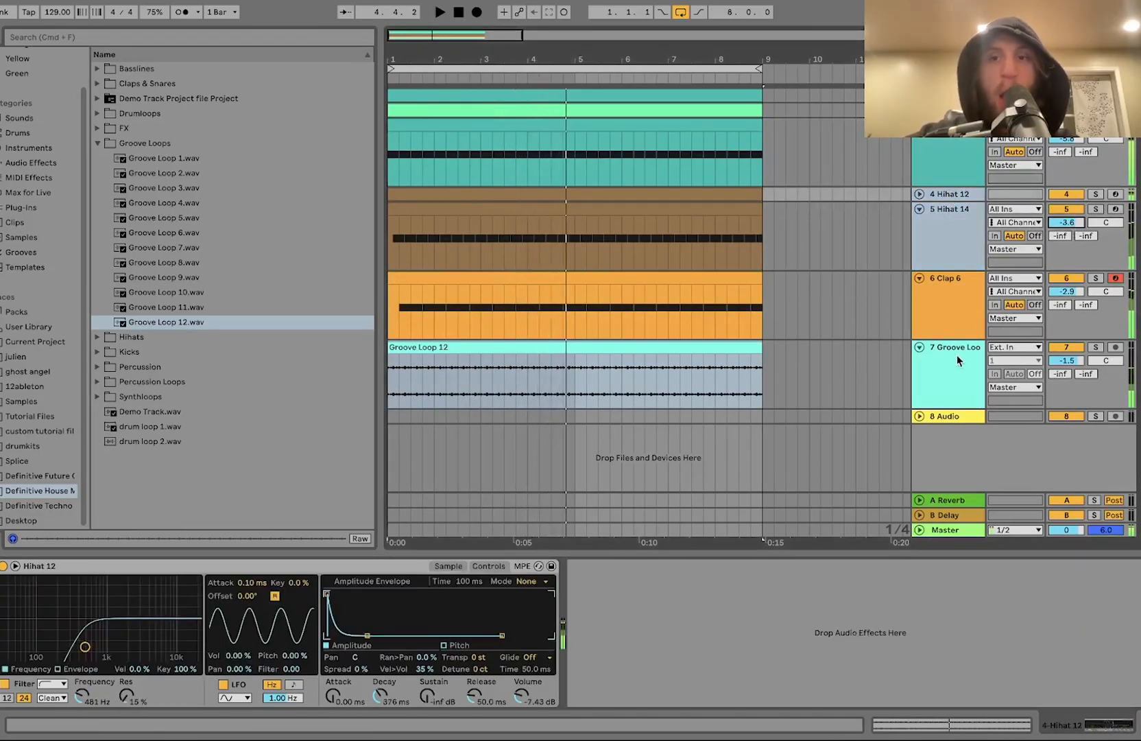
left_click(949, 367)
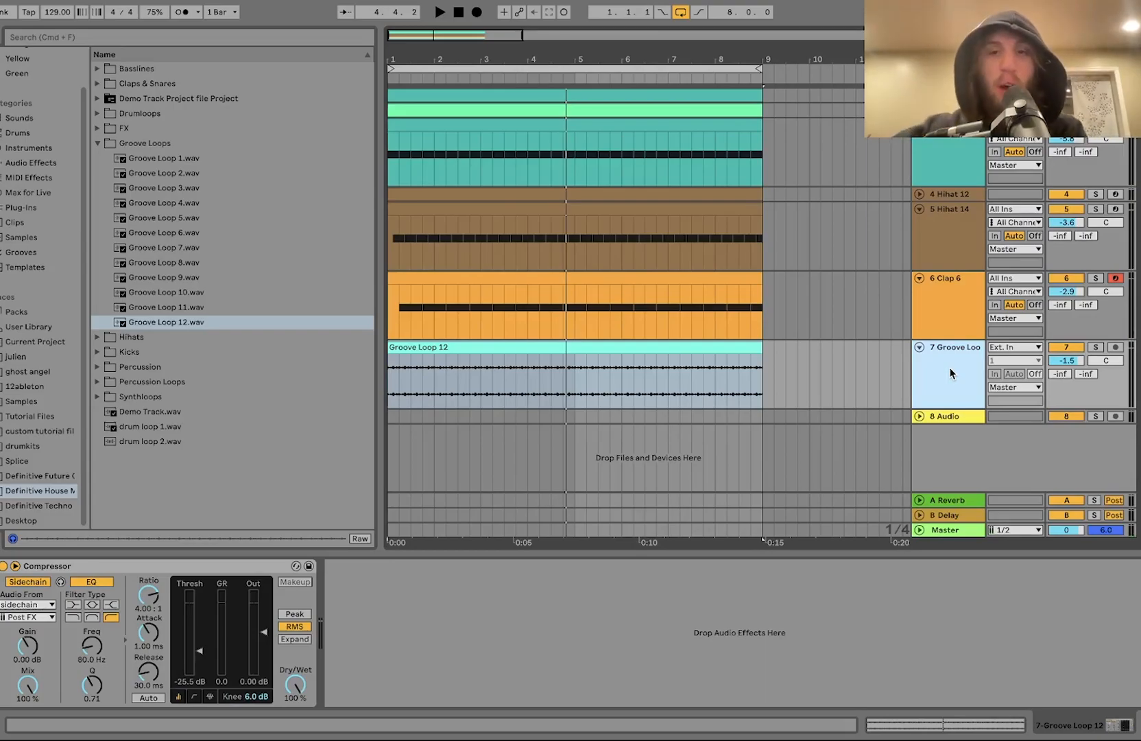
Step: Insert a new MIDI track and load Hihat 17.wav from the Hihats folder onto it
key("super+shift+t")
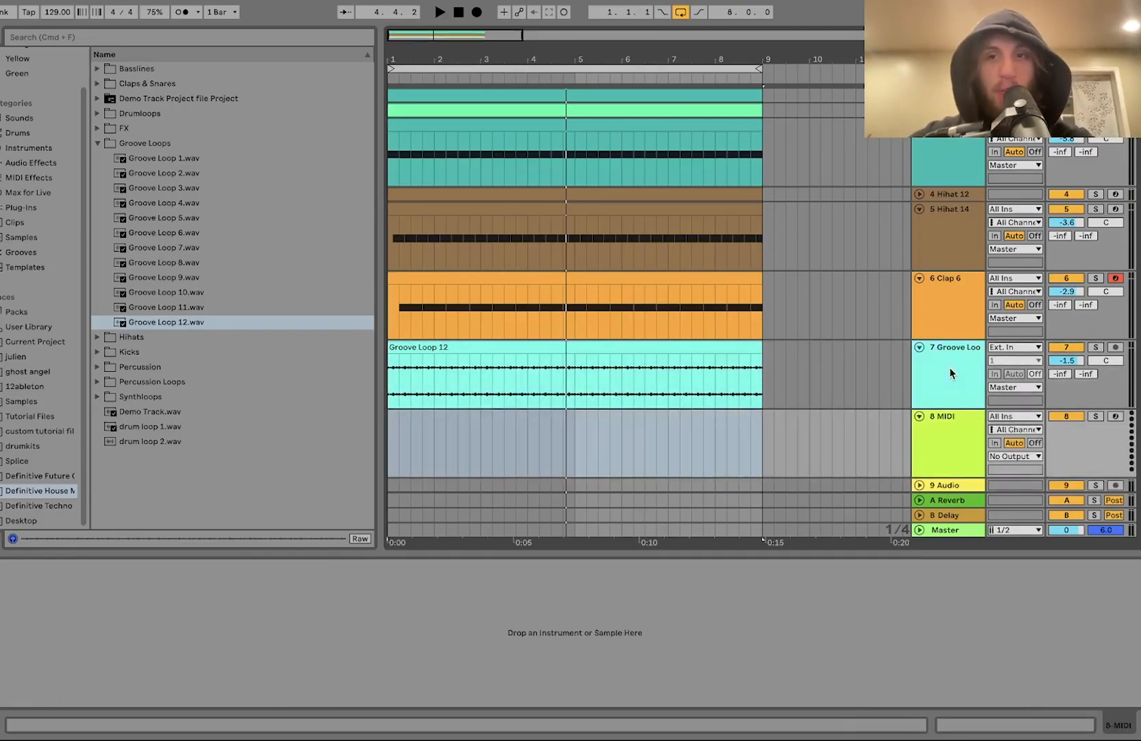
left_click(116, 339)
left_click(166, 341)
key("Down")
key("Down")
key("Down")
key("Down")
key("Down")
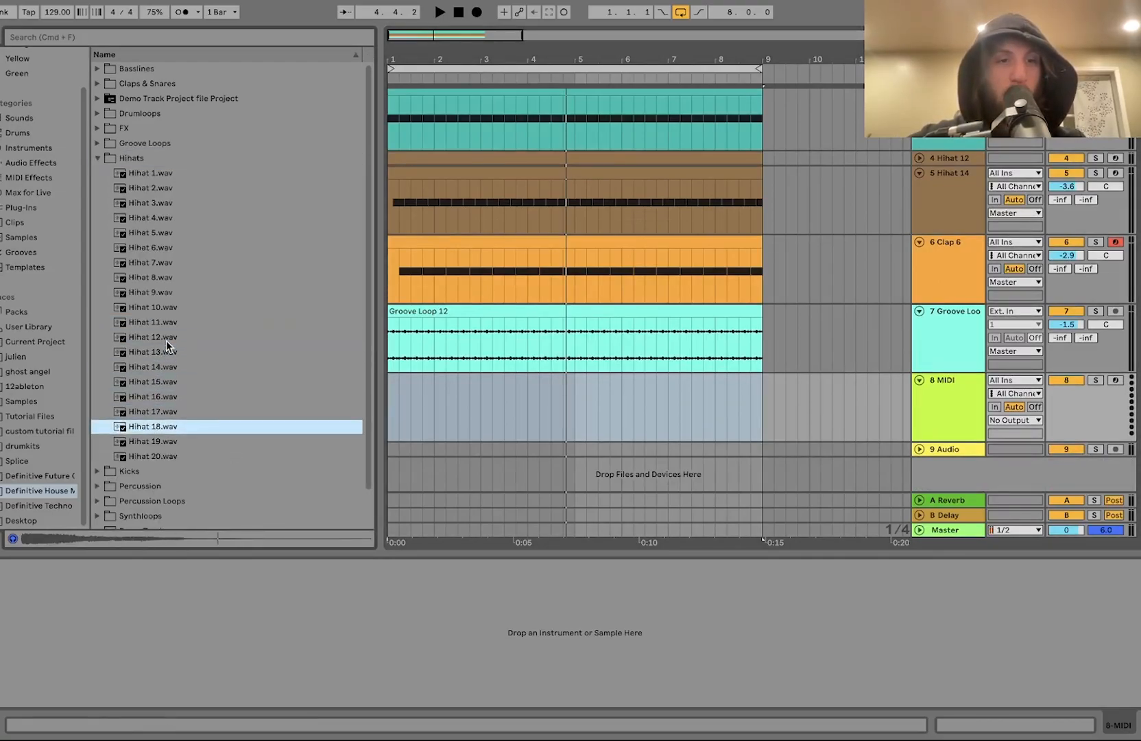
key("Return")
left_click(42, 581)
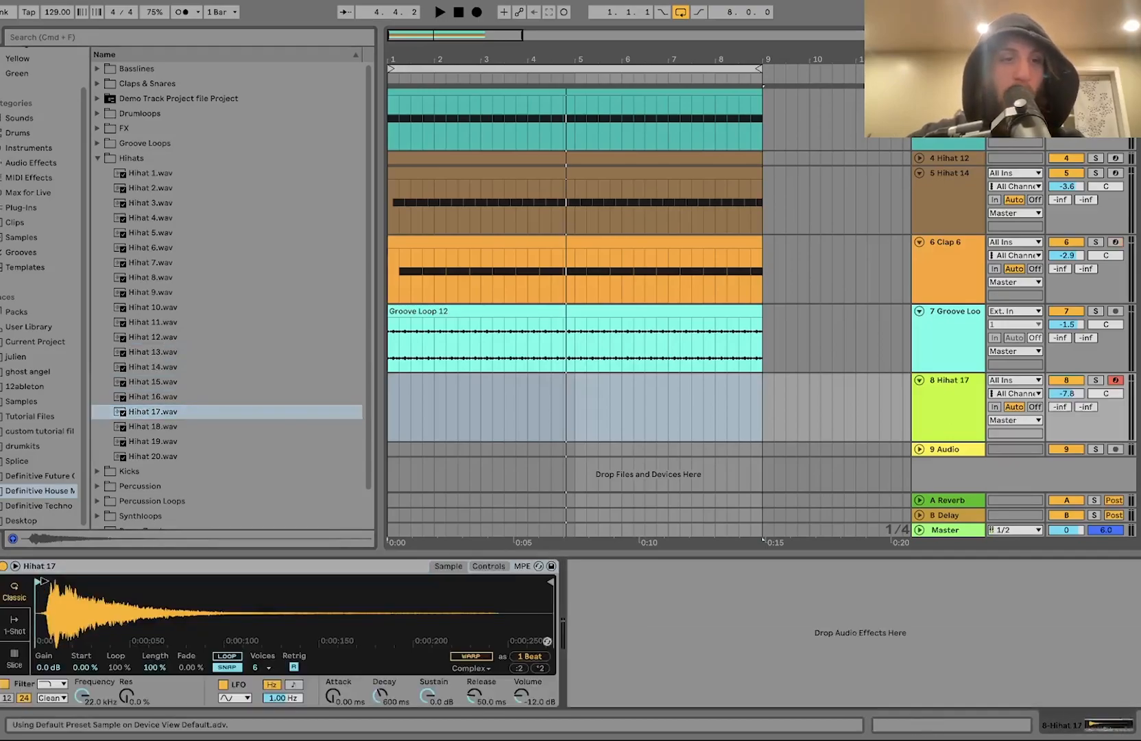
Step: Insert another MIDI track and load Percussion 9.wav from the Percussion folder onto it
key("super+shift+t")
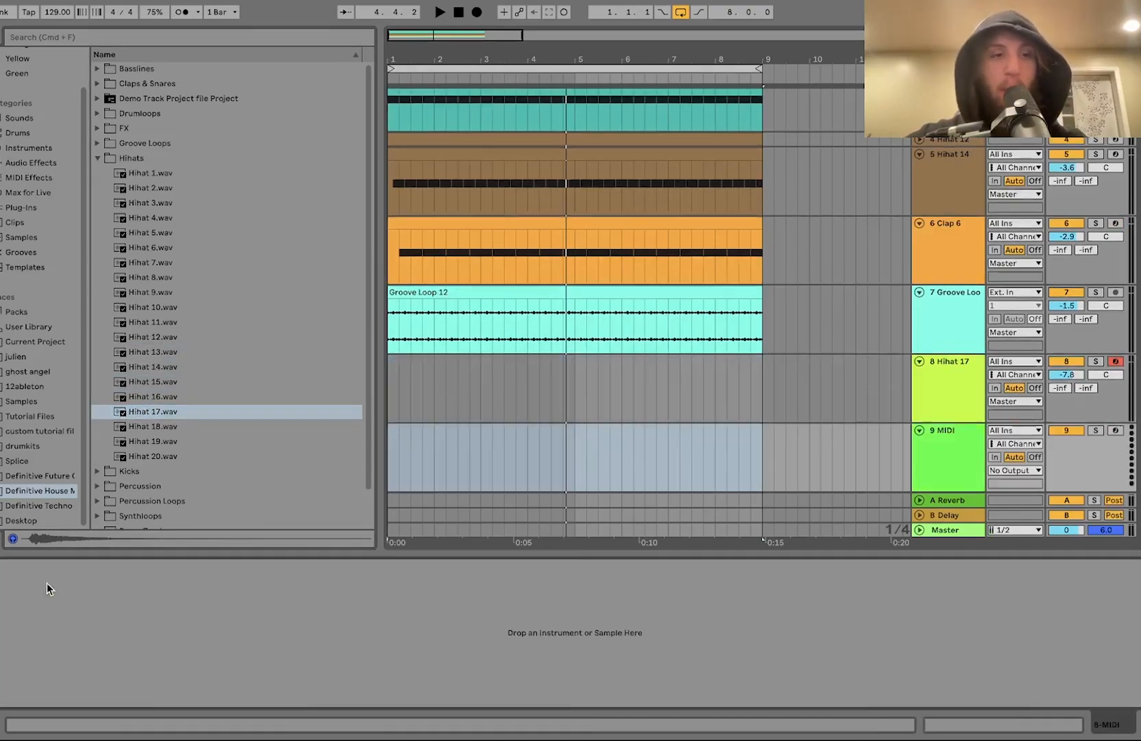
left_click(138, 485)
left_click(156, 333)
key("Up")
key("Up")
key("Down")
key("Return")
Step: Create a one-bar clip on the Hihat 17 track with a C3 note on the second sixteenth and Logic 16 Swing 63 groove
left_click_drag(432, 396, 383, 395)
scroll(389, 396, "up", 2)
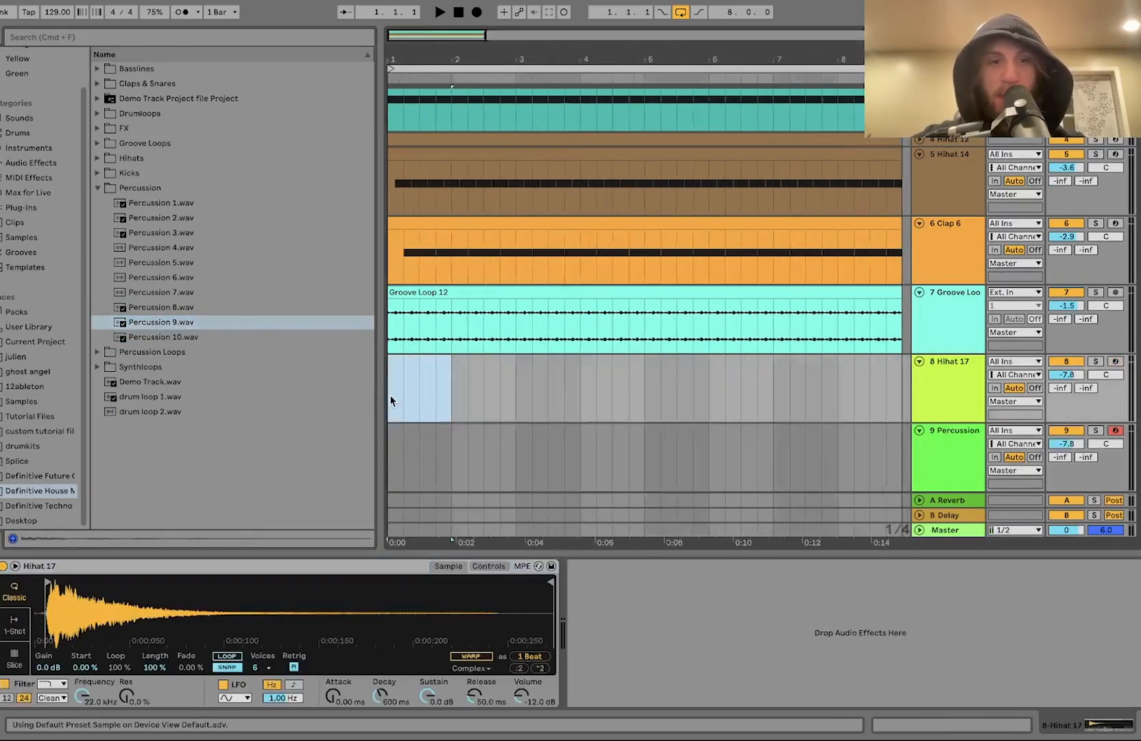
key("super+shift+m")
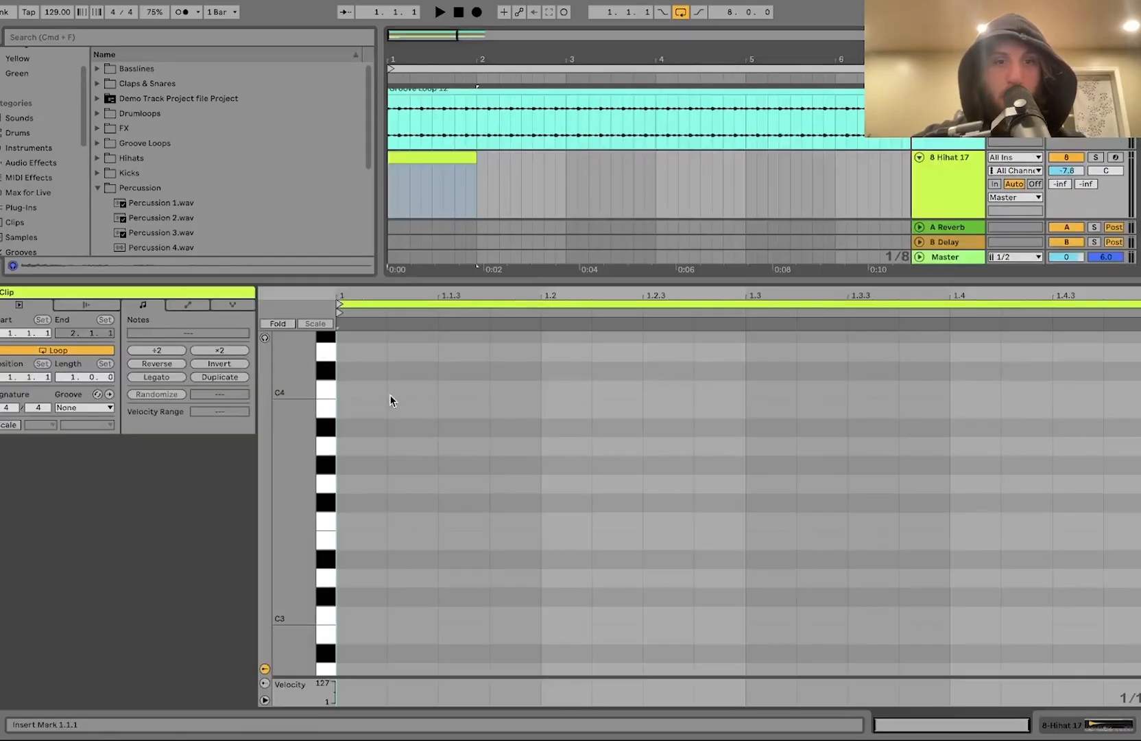
double_click(421, 631)
left_click(80, 413)
left_click(98, 437)
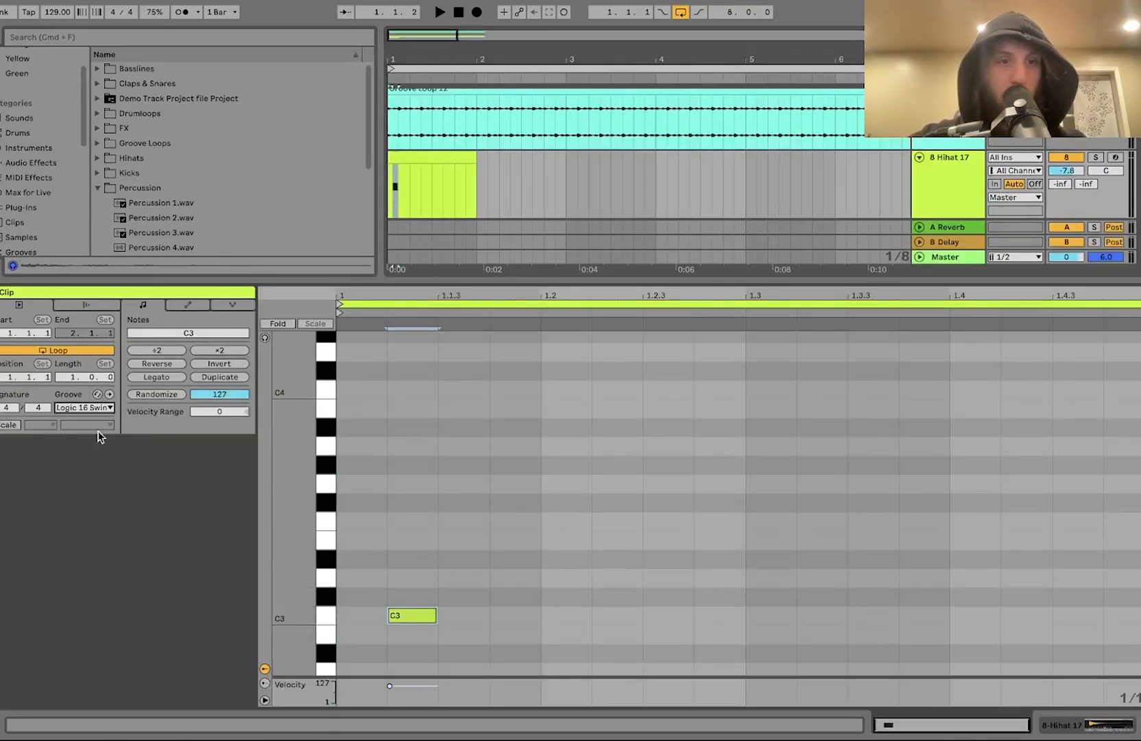
Step: Return to the arrangement and play back the new hi-hat clip
double_click(952, 184)
left_click(2, 540)
left_click(1, 540)
key("space")
key("space")
key("space")
key("space")
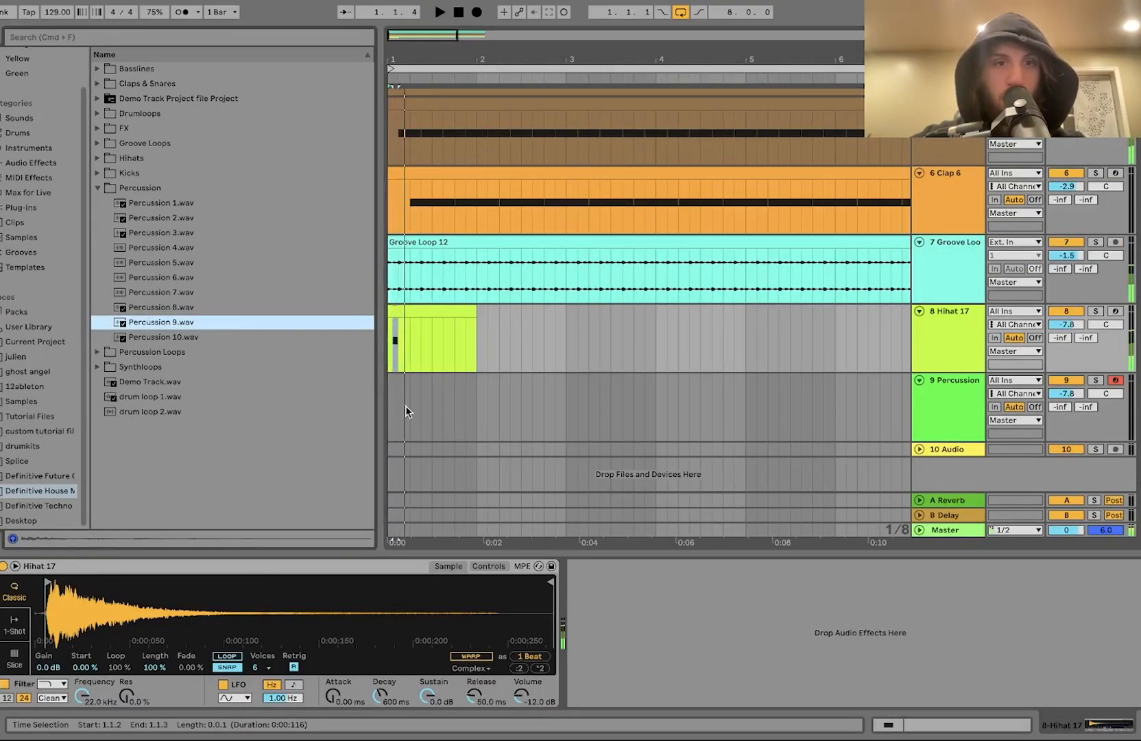
Step: Create a two-beat MIDI clip on the Percussion 9 track and set its groove to Logic 16 Swing 63
left_click_drag(392, 409, 406, 411)
key("super+shift+m")
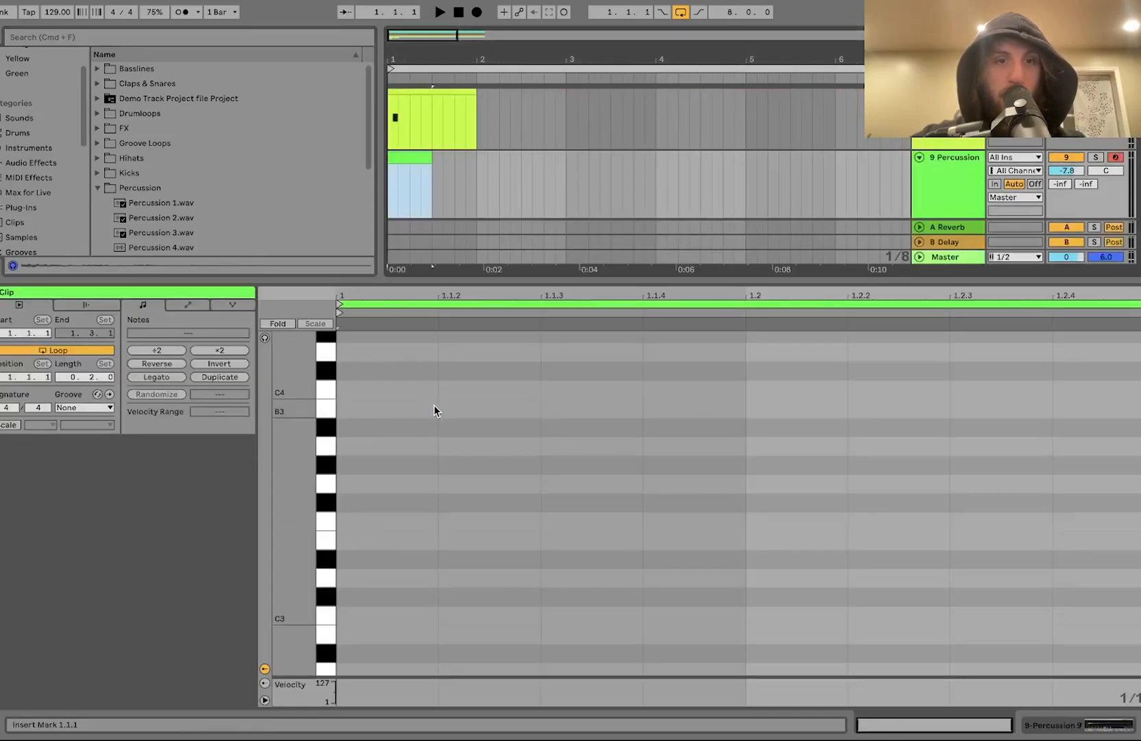
left_click(83, 408)
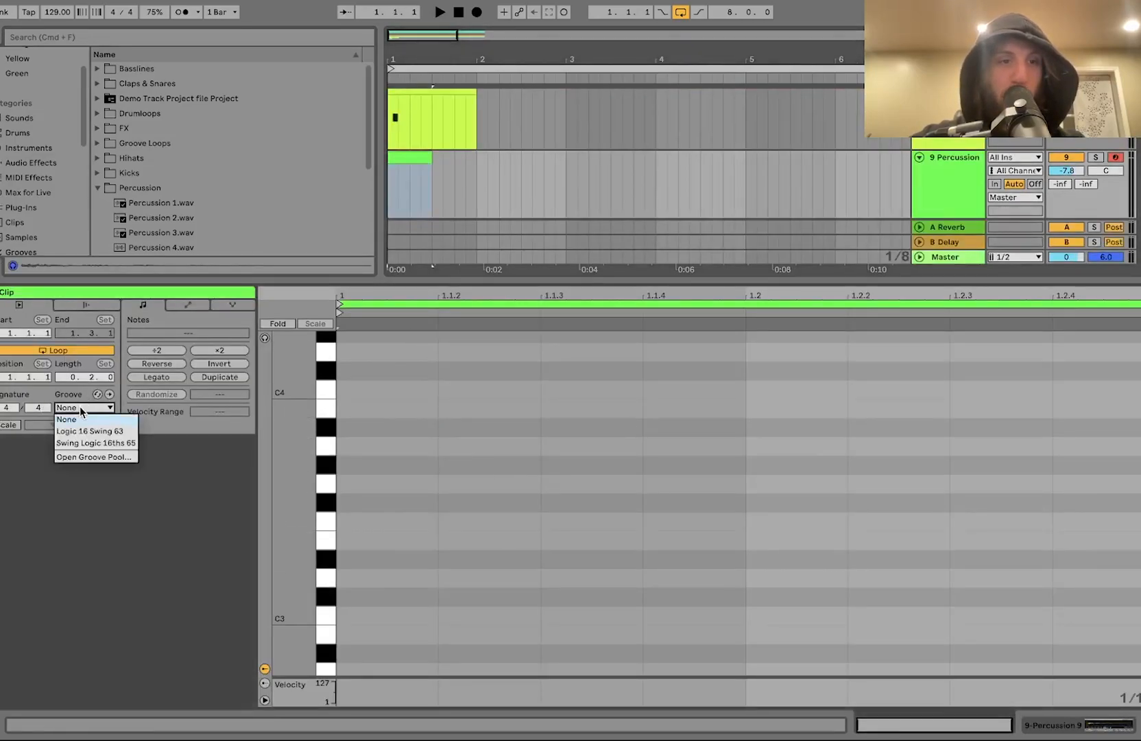
left_click(85, 431)
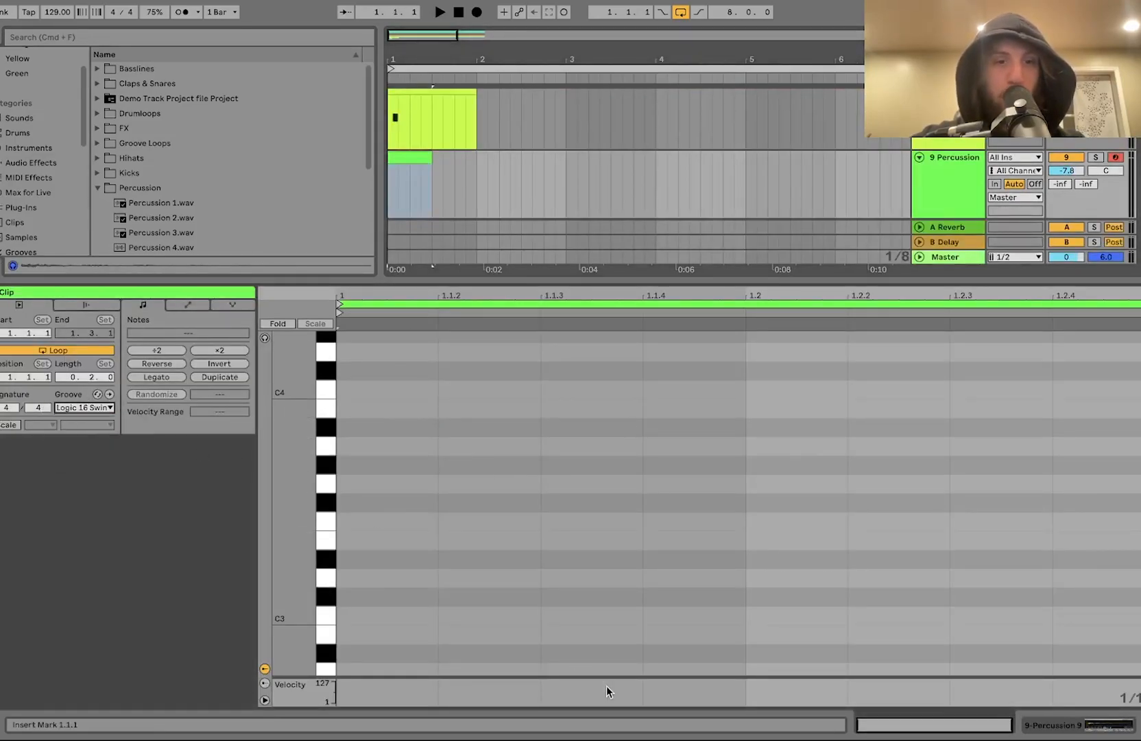
Step: Draw a C3 note on the third sixteenth, duplicate it to the fourth, and lower the first note's velocity to 59
double_click(608, 621)
key("super+d")
left_click_drag(542, 685, 541, 694)
key("space")
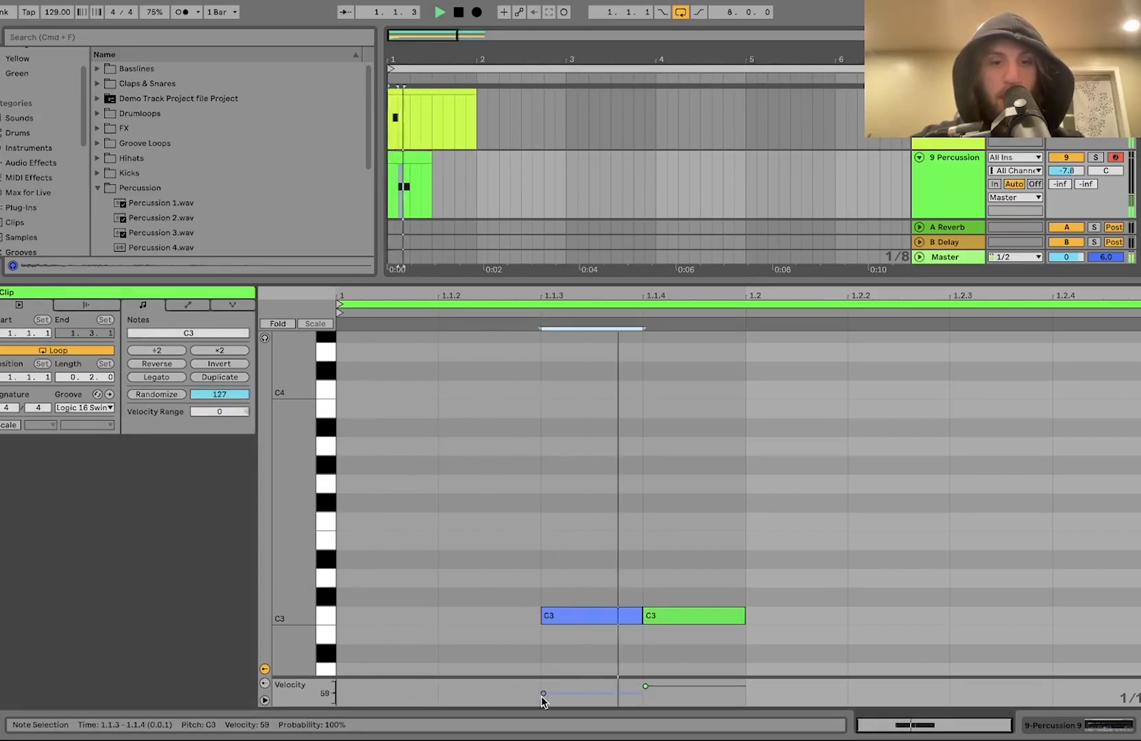
Step: Set the Percussion 9 track volume to -3.7 dB
left_click_drag(1075, 174, 1076, 170)
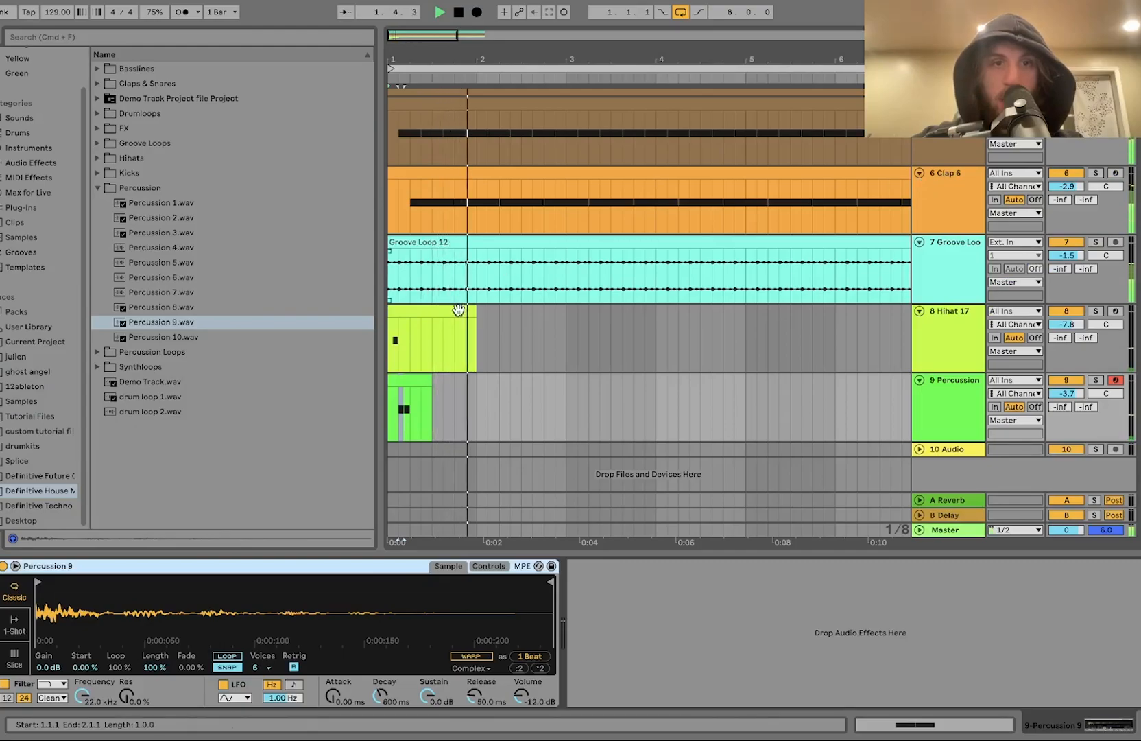
left_click(467, 371)
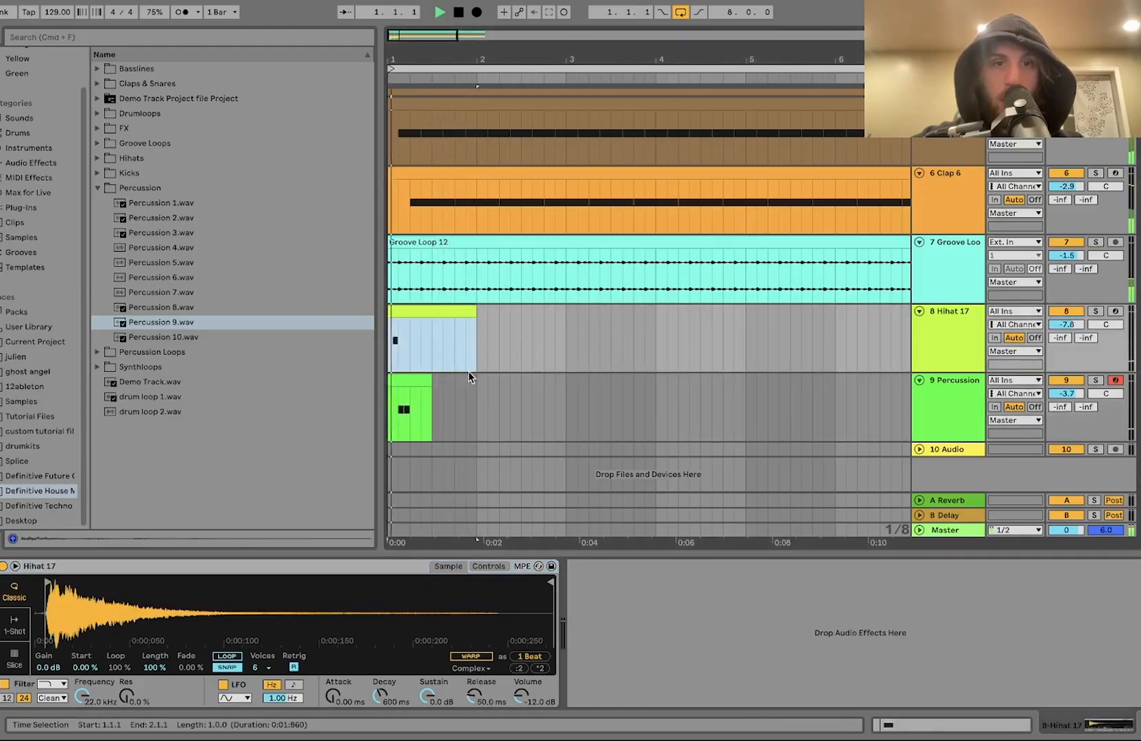
left_click_drag(475, 392, 389, 382)
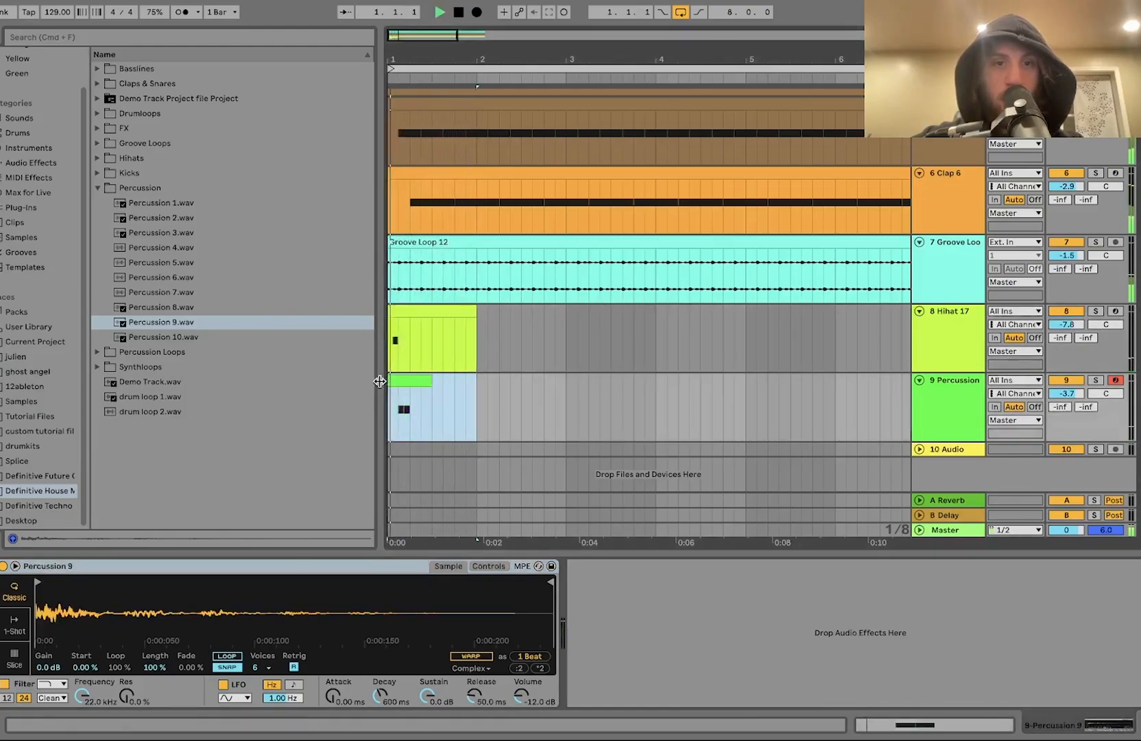
key("super+d")
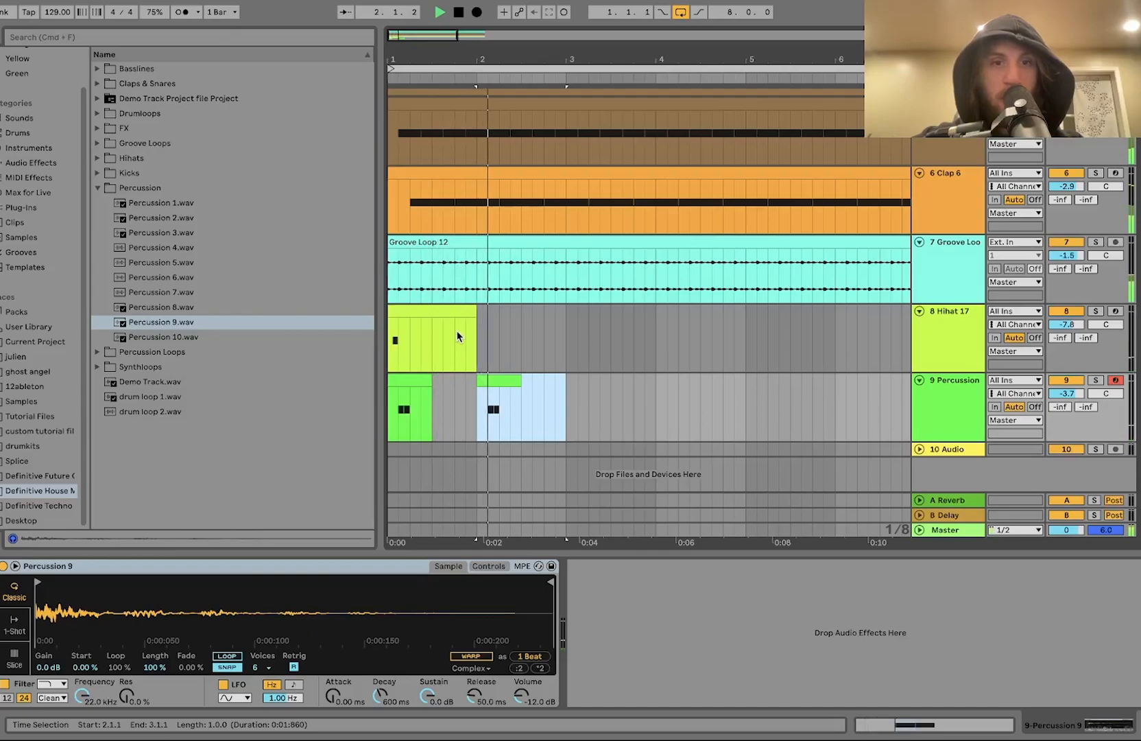
key("space")
key("super+z")
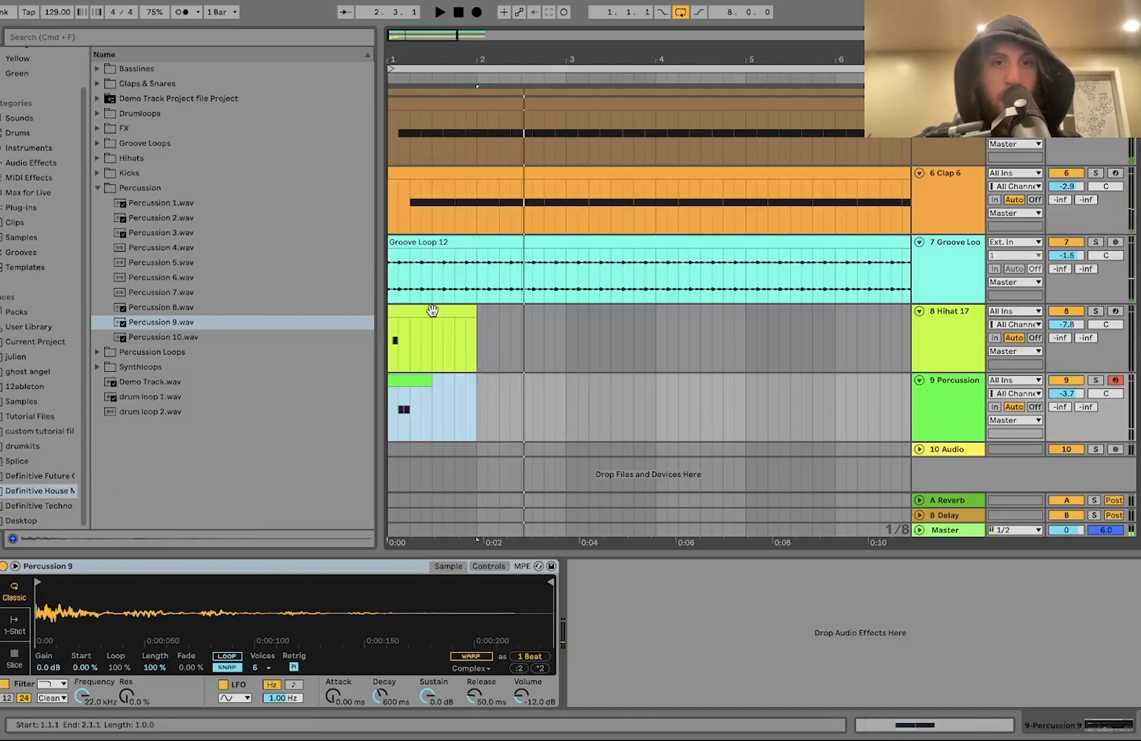
Step: Duplicate the hi-hat clip into bar 2 and move the copied percussion clip later within bar 2
left_click(432, 310, "shift")
key("super+d")
scroll(481, 388, "up", 5)
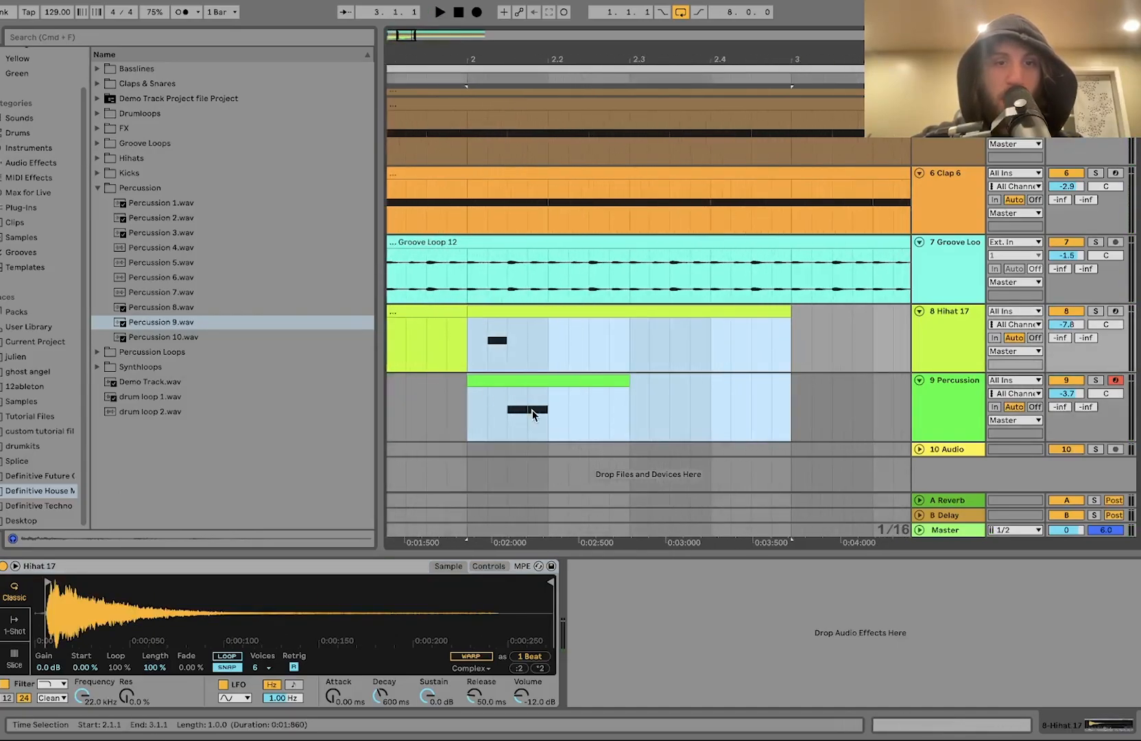
left_click_drag(533, 414, 642, 403)
scroll(642, 403, "down", 5)
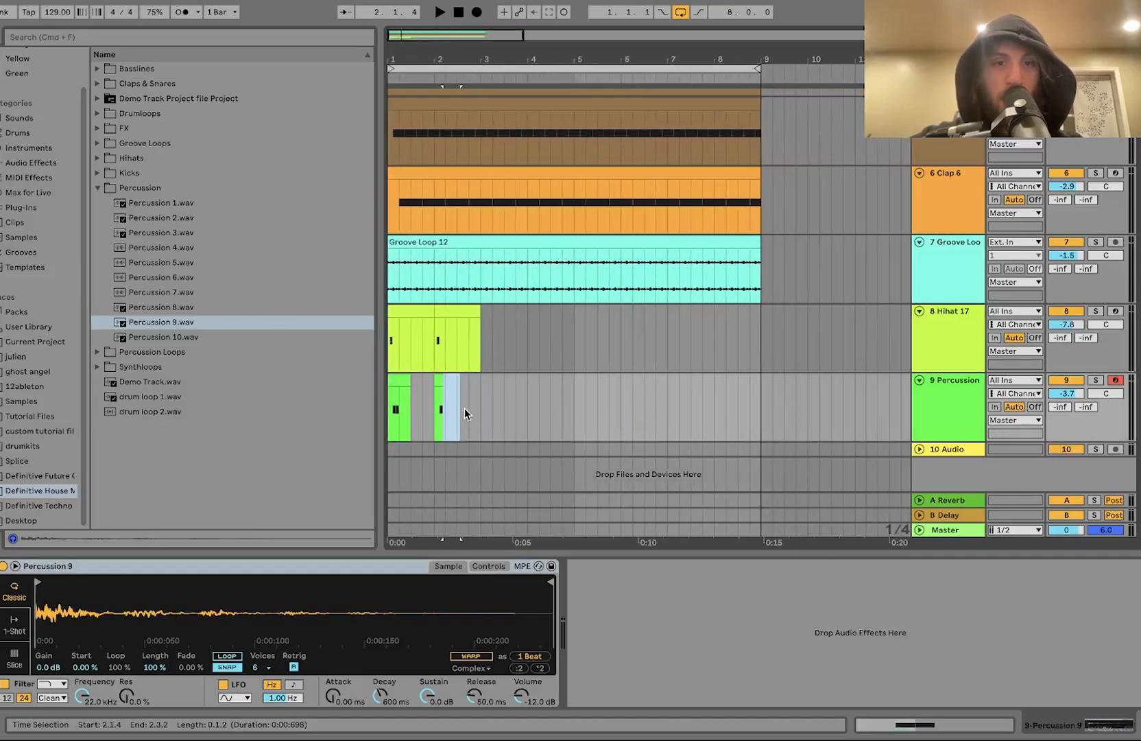
Step: Duplicate the first two bars of the hi-hat and percussion clips to fill eight bars and play them back
left_click_drag(484, 423, 388, 321)
key("super+d")
key("super+d")
key("super+d")
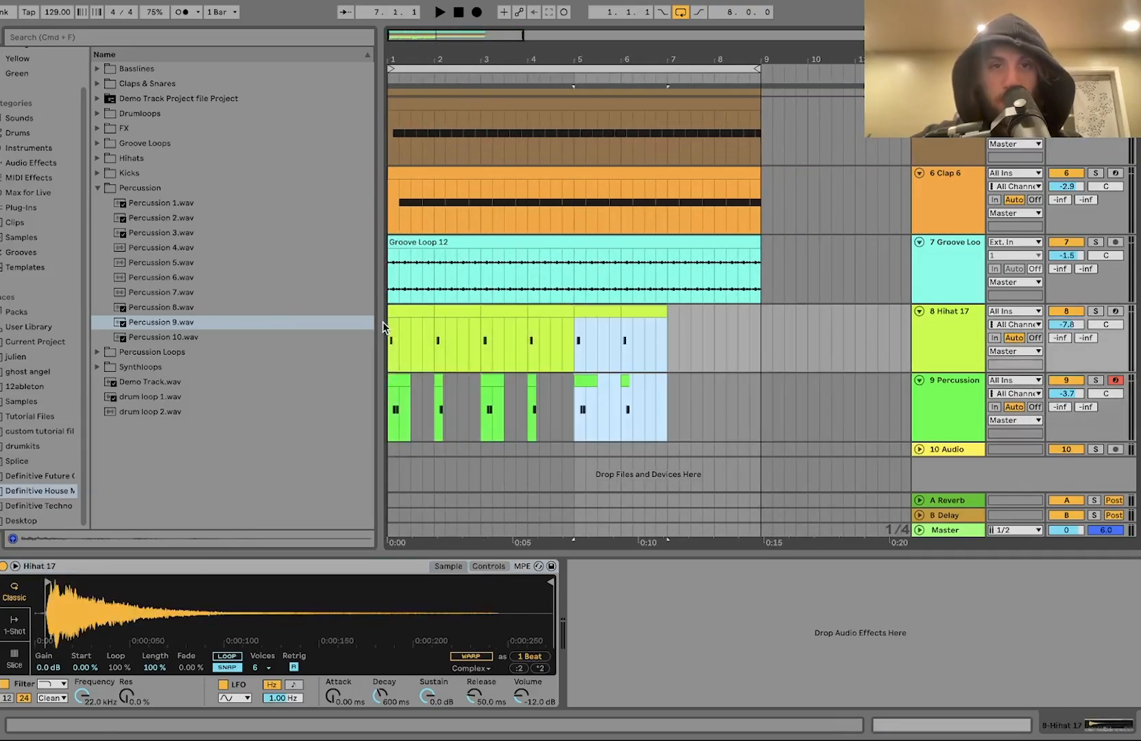
left_click(414, 312, "shift")
key("space")
left_click(958, 416)
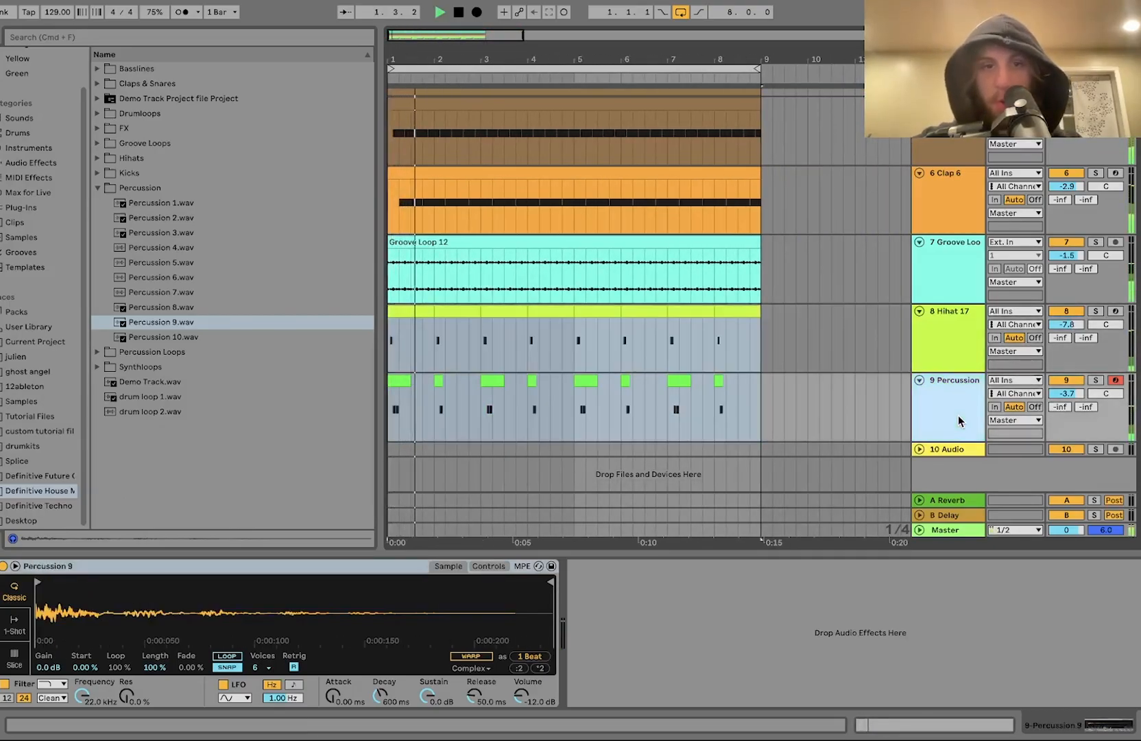
Step: Insert a new MIDI track and load Percussion 4.wav onto it
key("super+shift+t")
key("super+t")
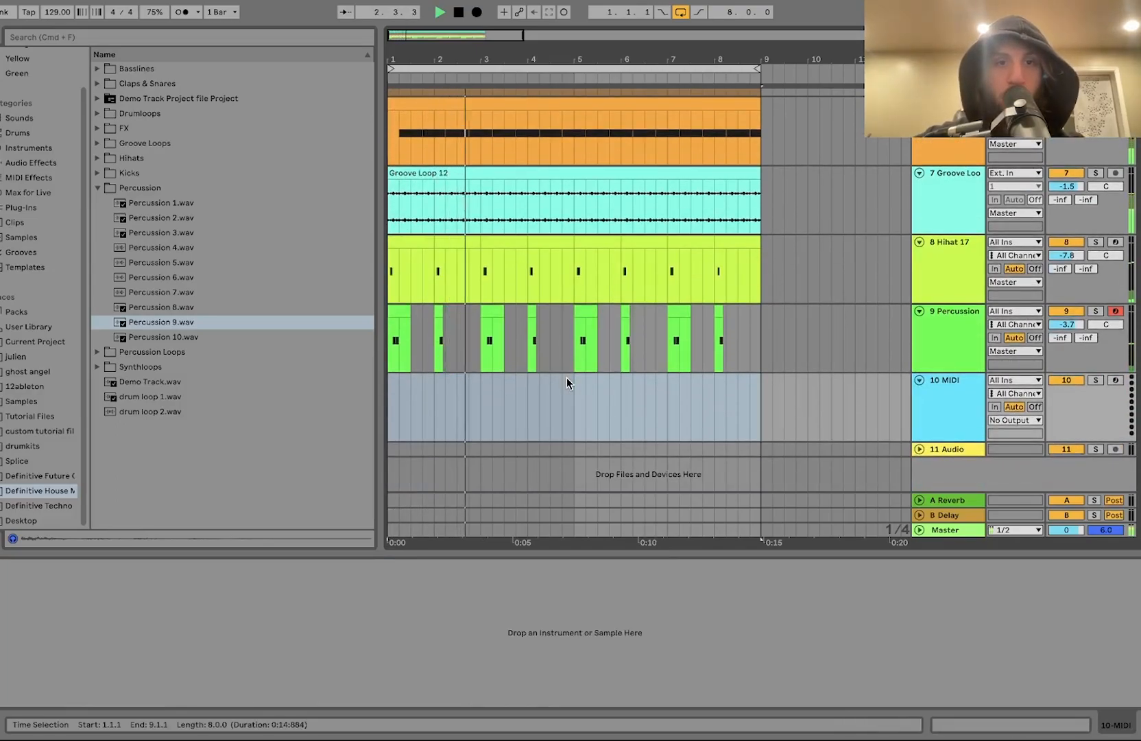
key("space")
left_click(176, 277)
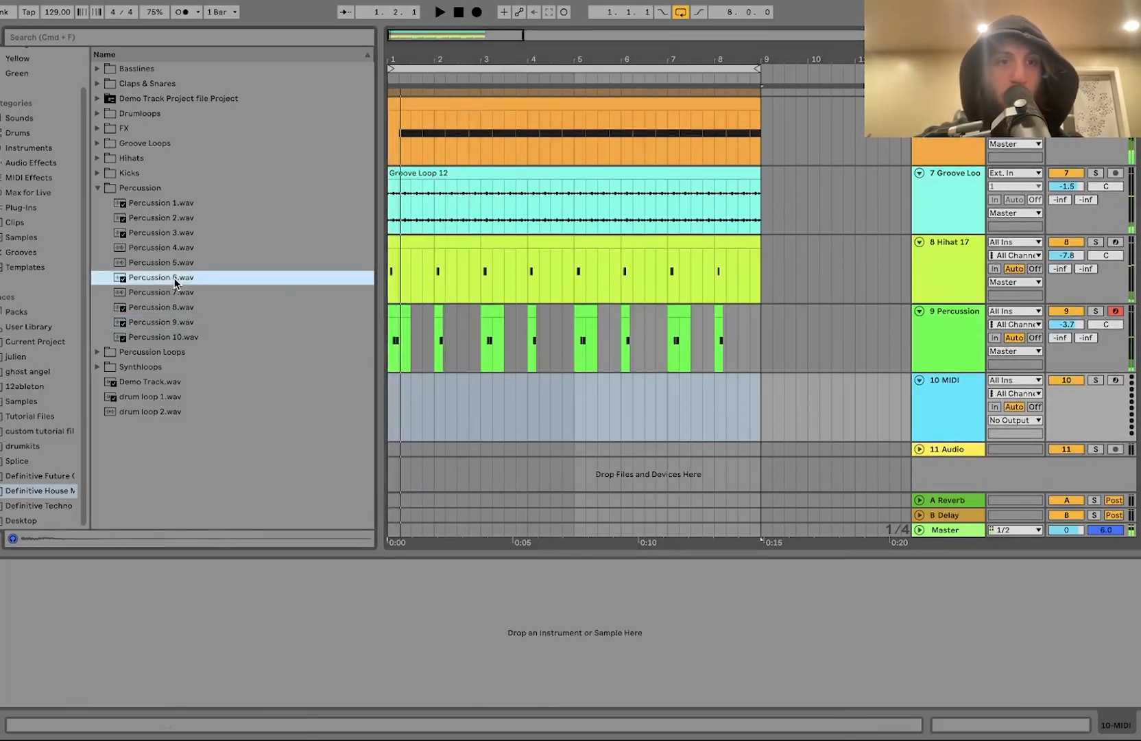
key("Up")
key("Up")
key("Down")
key("Return")
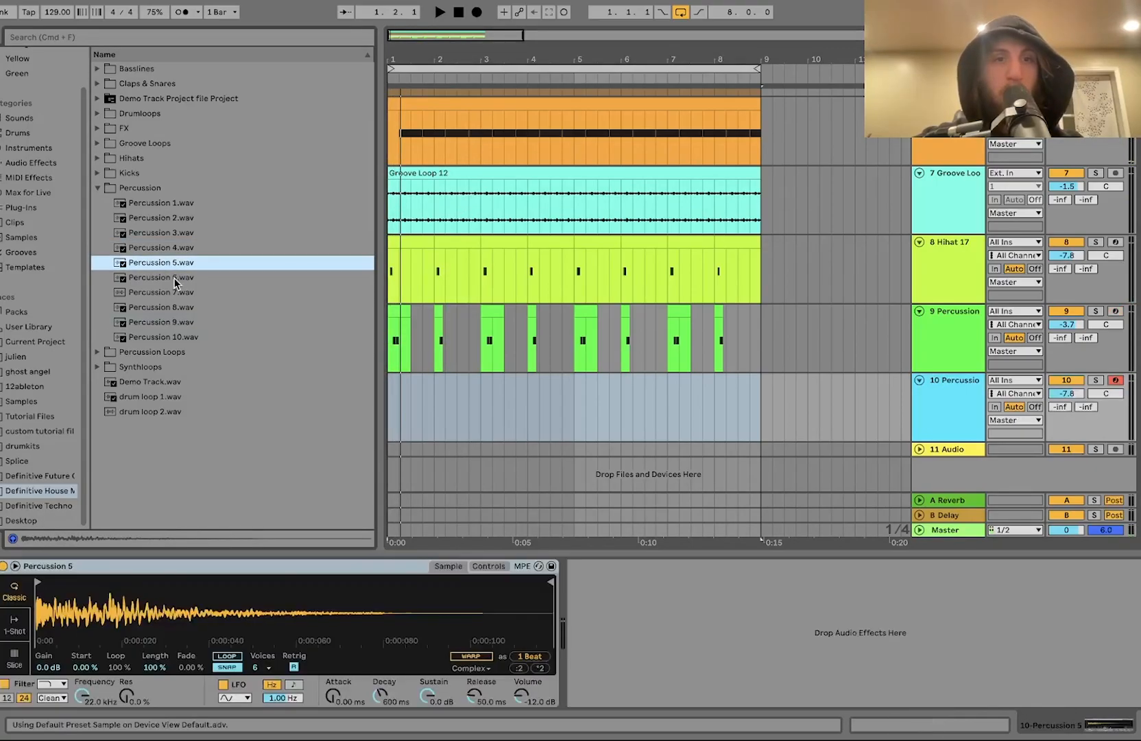
key("Up")
key("Return")
Step: Insert another MIDI track and load Percussion 3.wav onto it
key("super+shift+t")
key("Up")
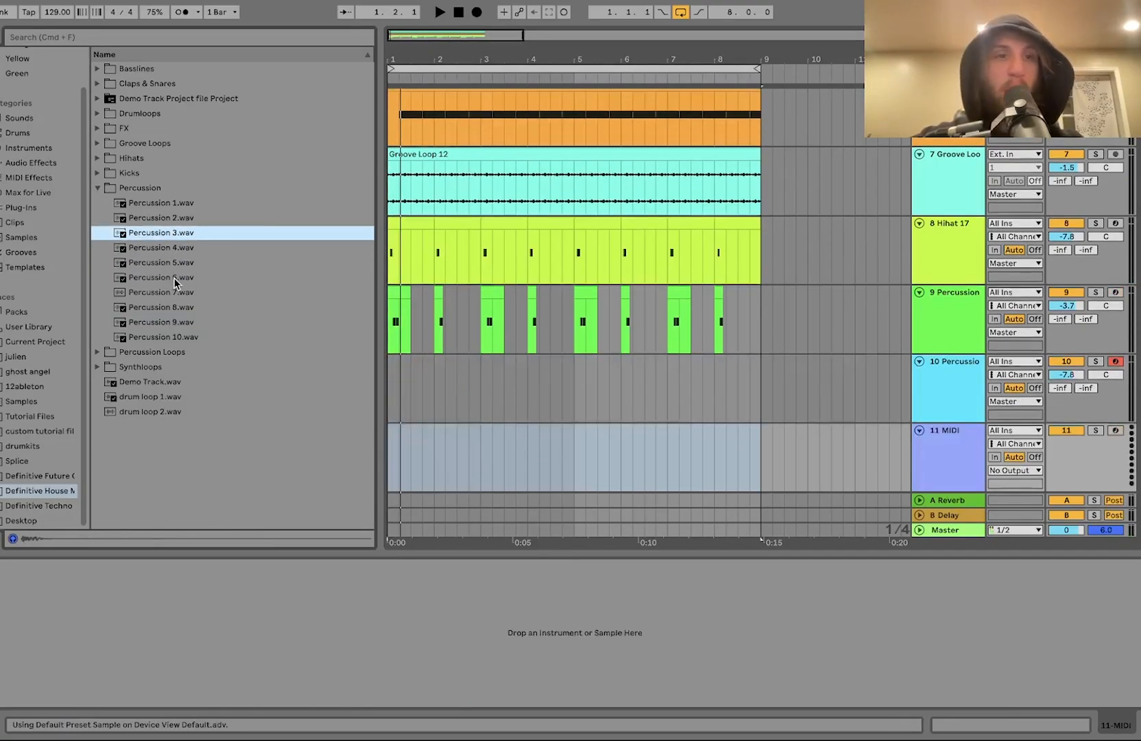
key("Up")
key("Down")
key("Return")
Step: Create a one-beat MIDI clip on the second beat of bar 1 on the Percussion 4 track
scroll(405, 378, "up", 5)
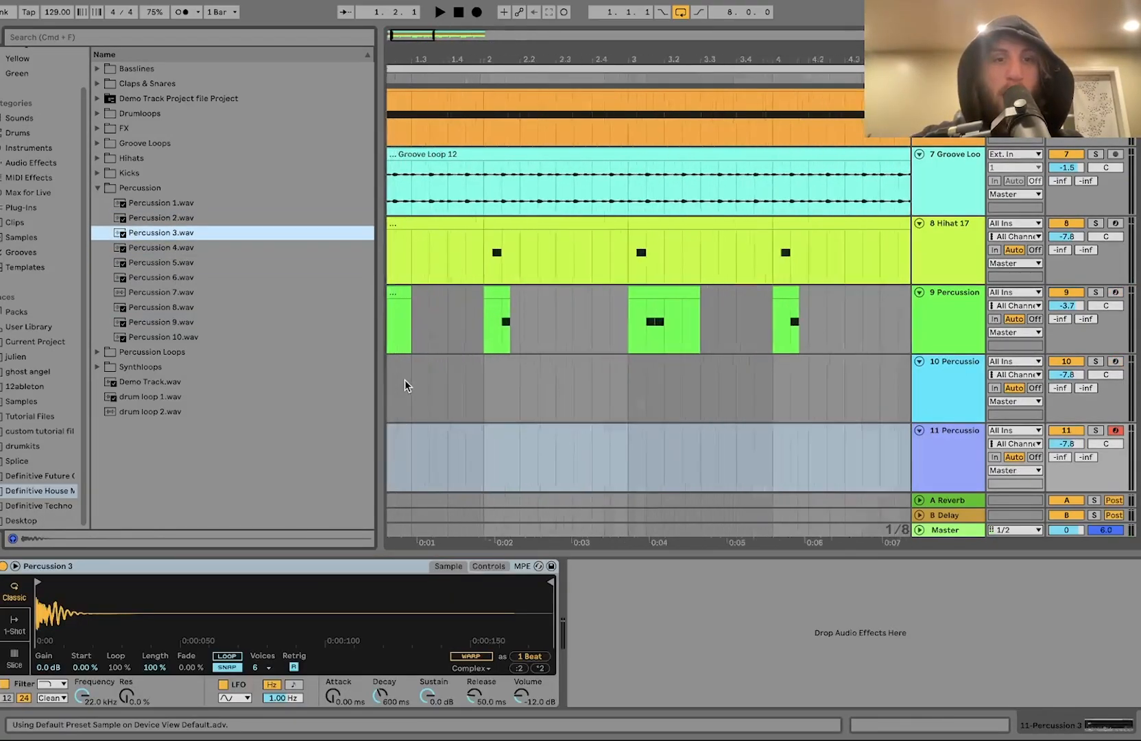
scroll(404, 379, "down", 1)
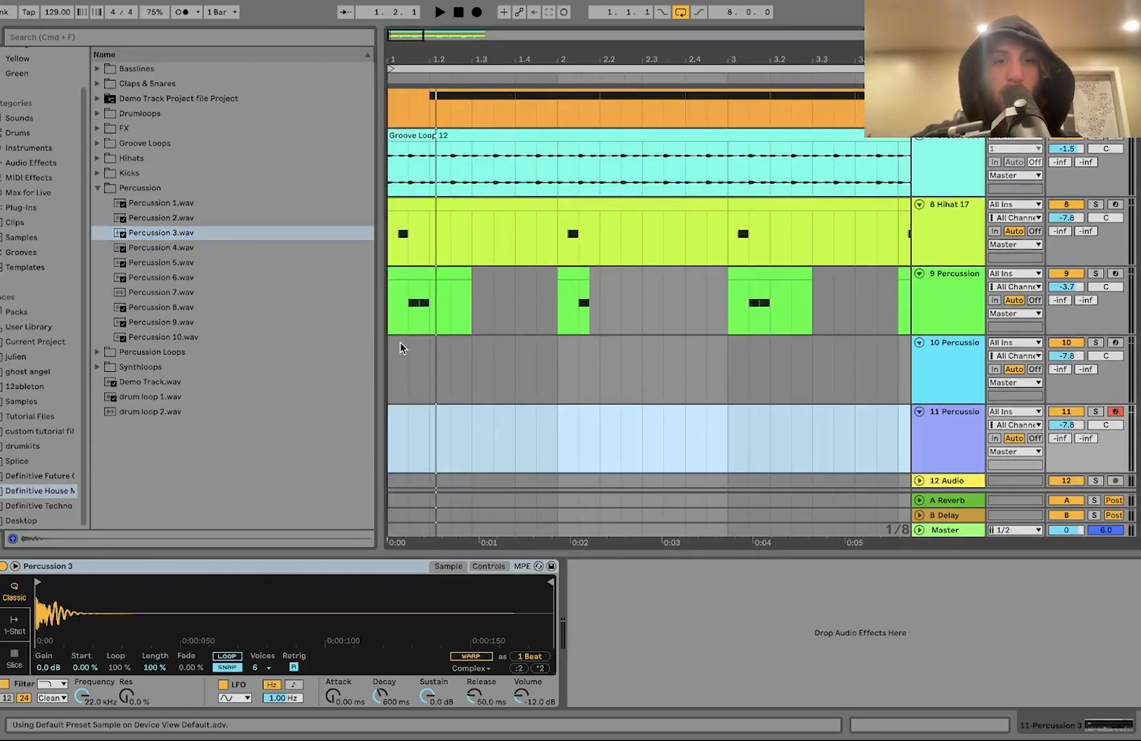
left_click_drag(431, 379, 462, 376)
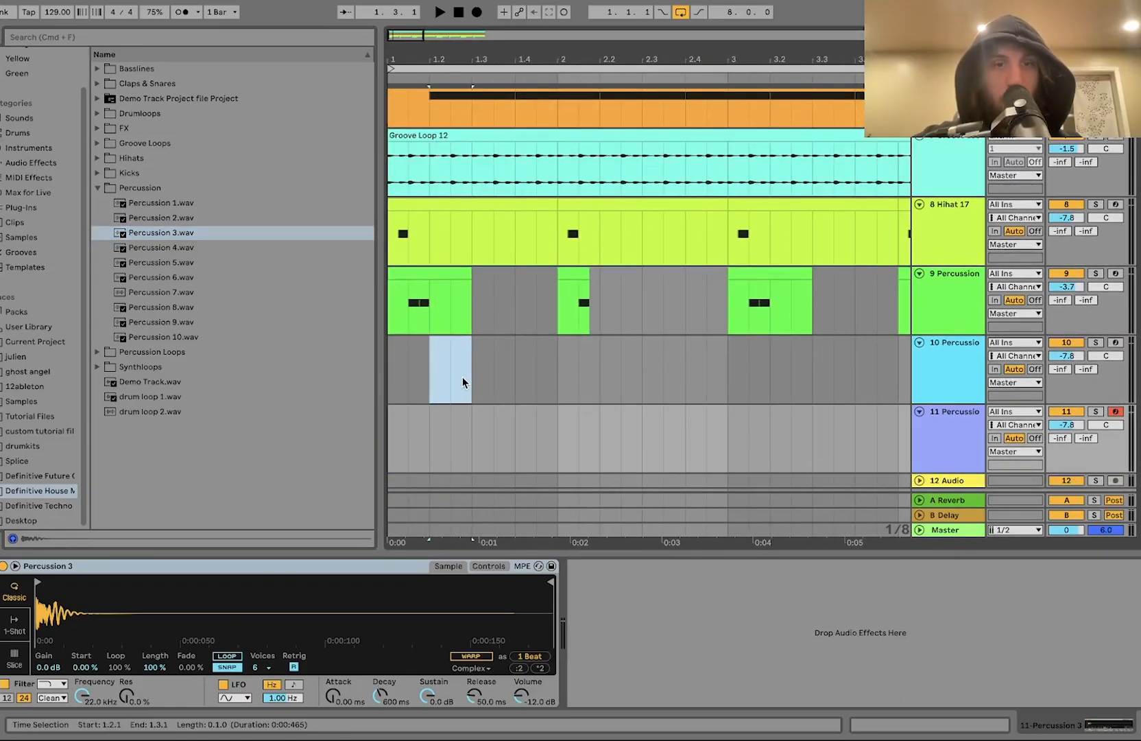
key("super+shift+m")
scroll(466, 232, "down", 2)
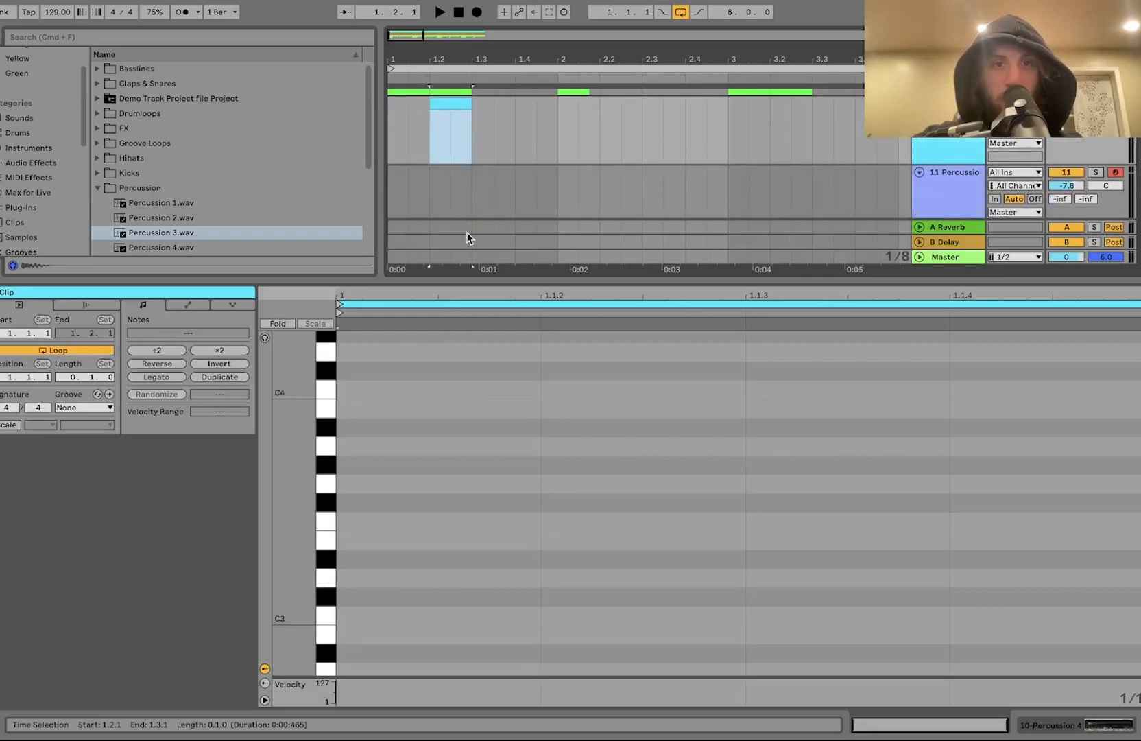
Step: Create a one-beat MIDI clip on the second beat of bar 1 on the Percussion 3 track
left_click(428, 187)
key("super+shift+m")
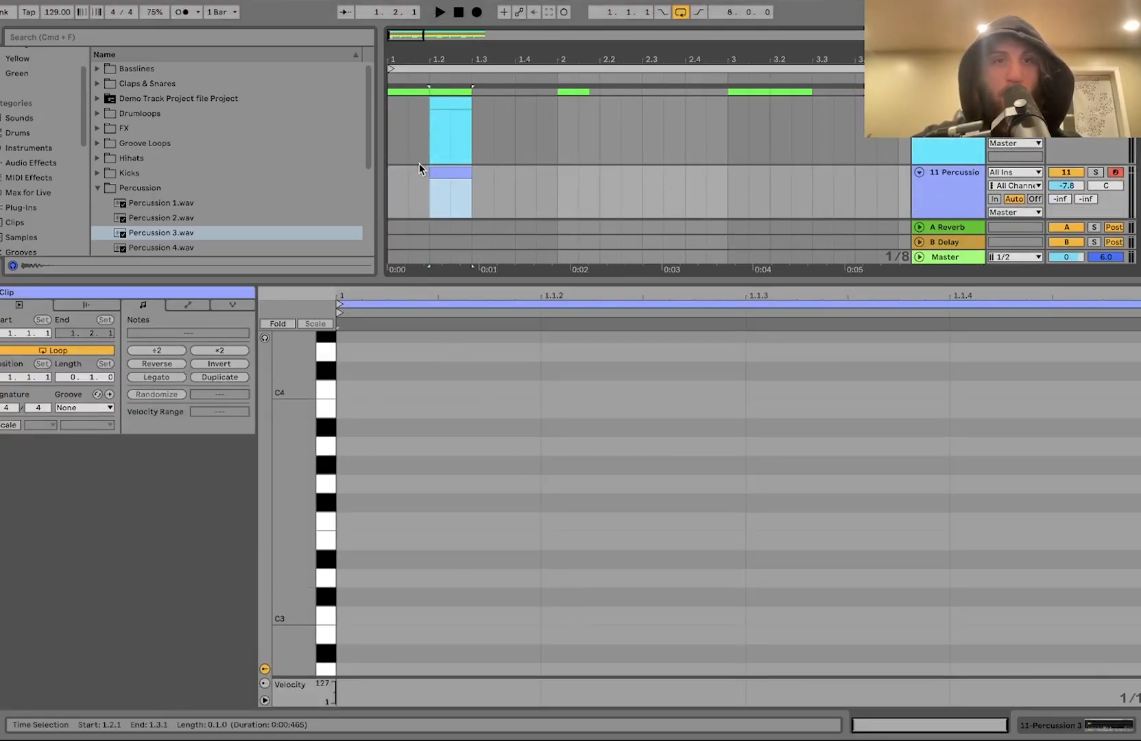
Step: Examine the note pattern in the Percussion 9 clip for reference
scroll(399, 138, "up", 2)
left_click_drag(427, 183, 388, 110)
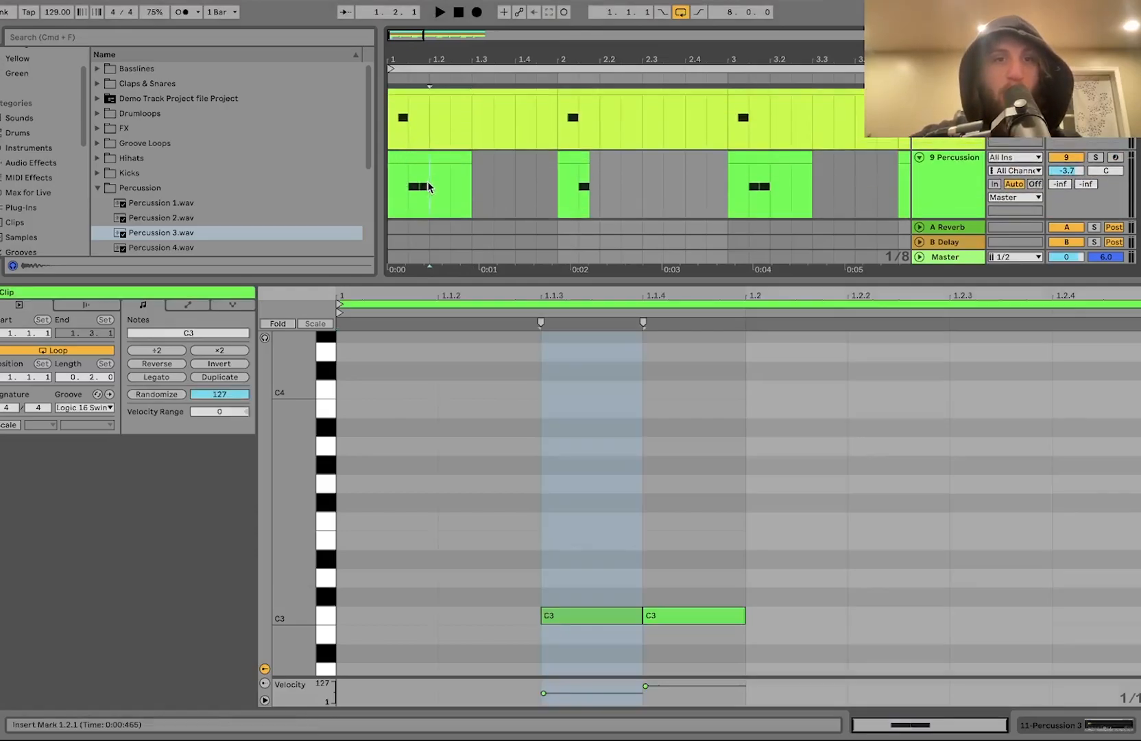
scroll(388, 110, "down", 2)
left_click(431, 185)
scroll(431, 186, "down", 3)
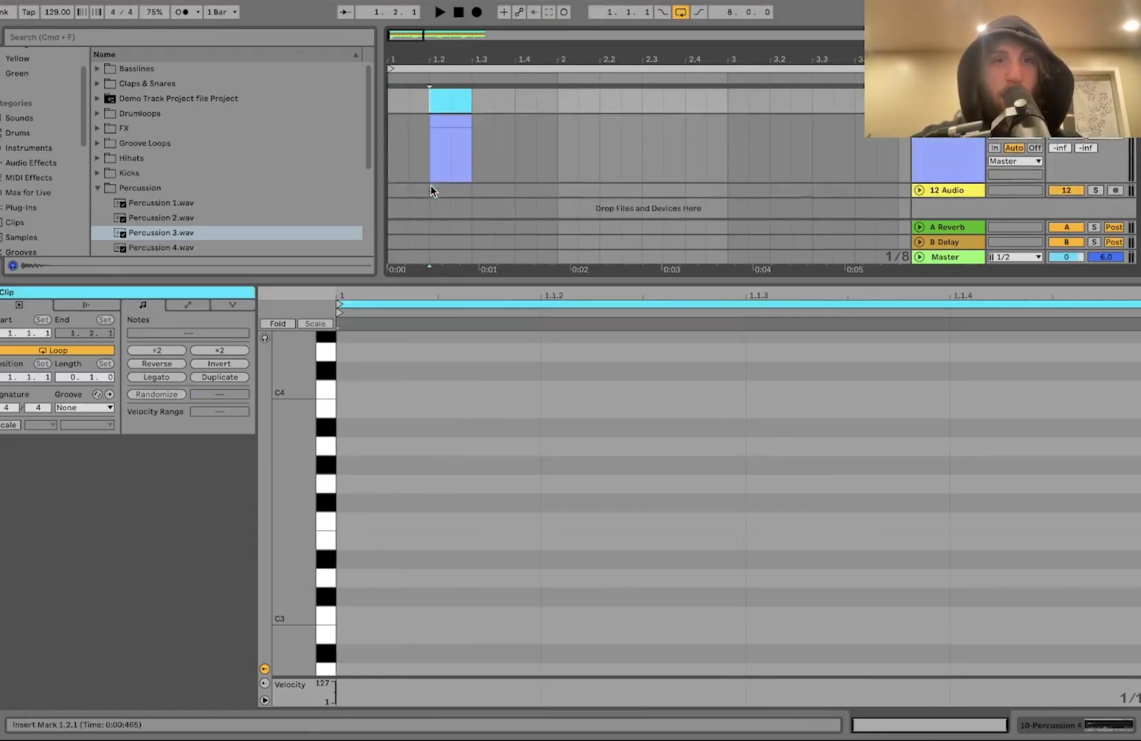
left_click(474, 155, "shift")
scroll(475, 155, "up", 3)
scroll(474, 152, "up", 3)
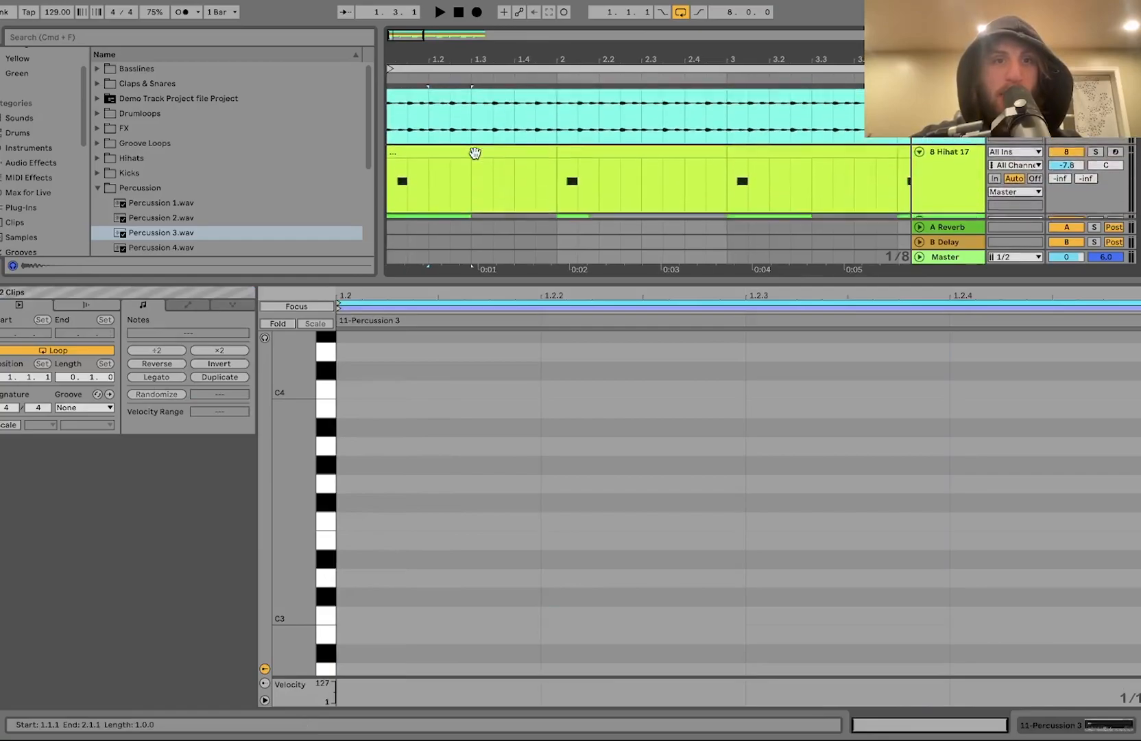
scroll(399, 196, "down", 1)
left_click_drag(432, 140, 382, 135)
left_click_drag(433, 198, 368, 195)
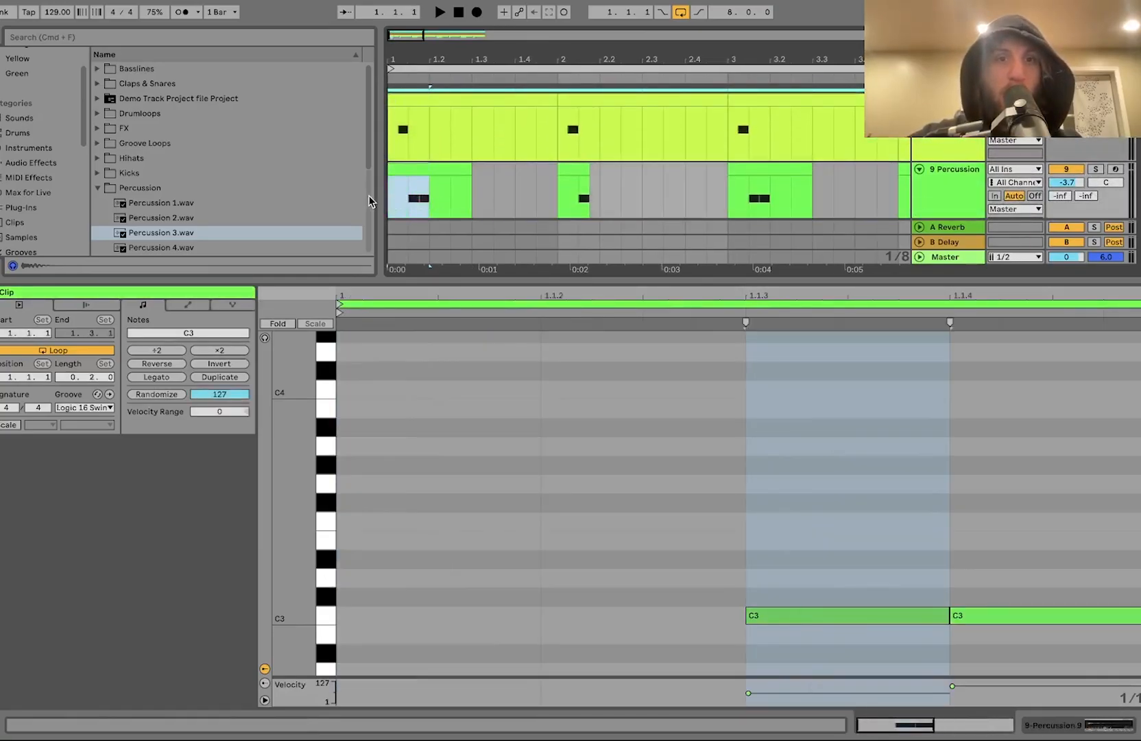
scroll(368, 200, "down", 3)
scroll(441, 204, "down", 3)
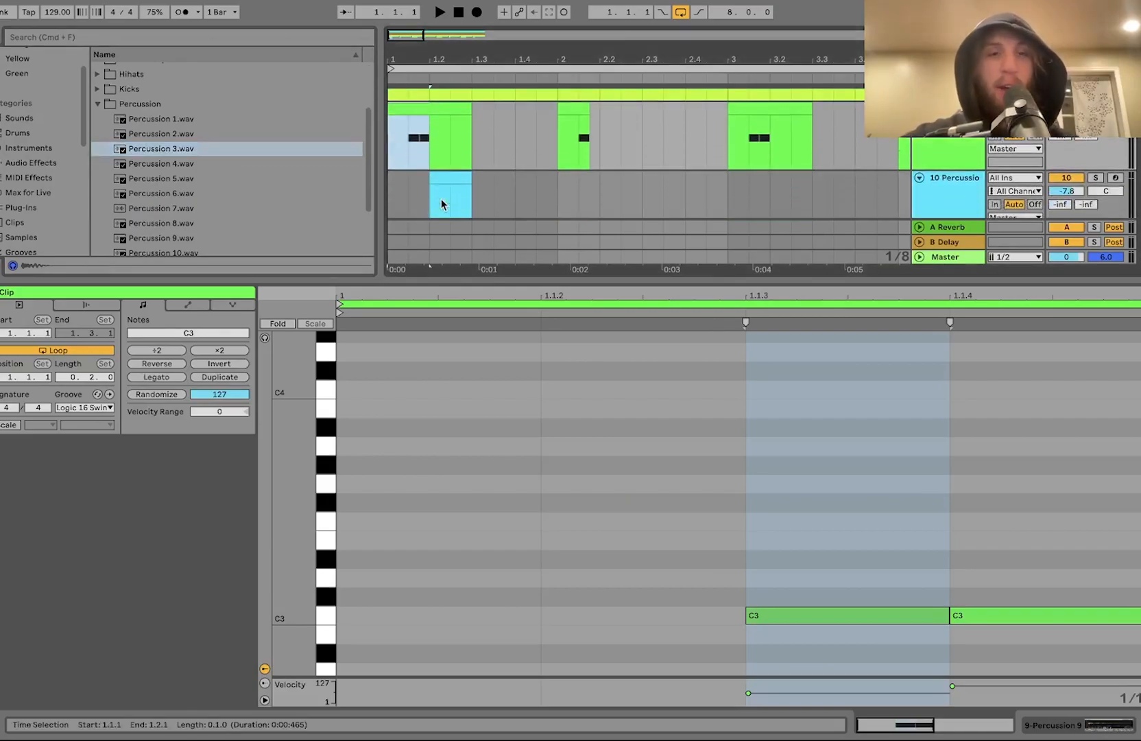
scroll(442, 204, "down", 2)
Step: Add C3 notes at 1.1.2 and 1.1.3 in the Percussion 4 clip
left_click(445, 144)
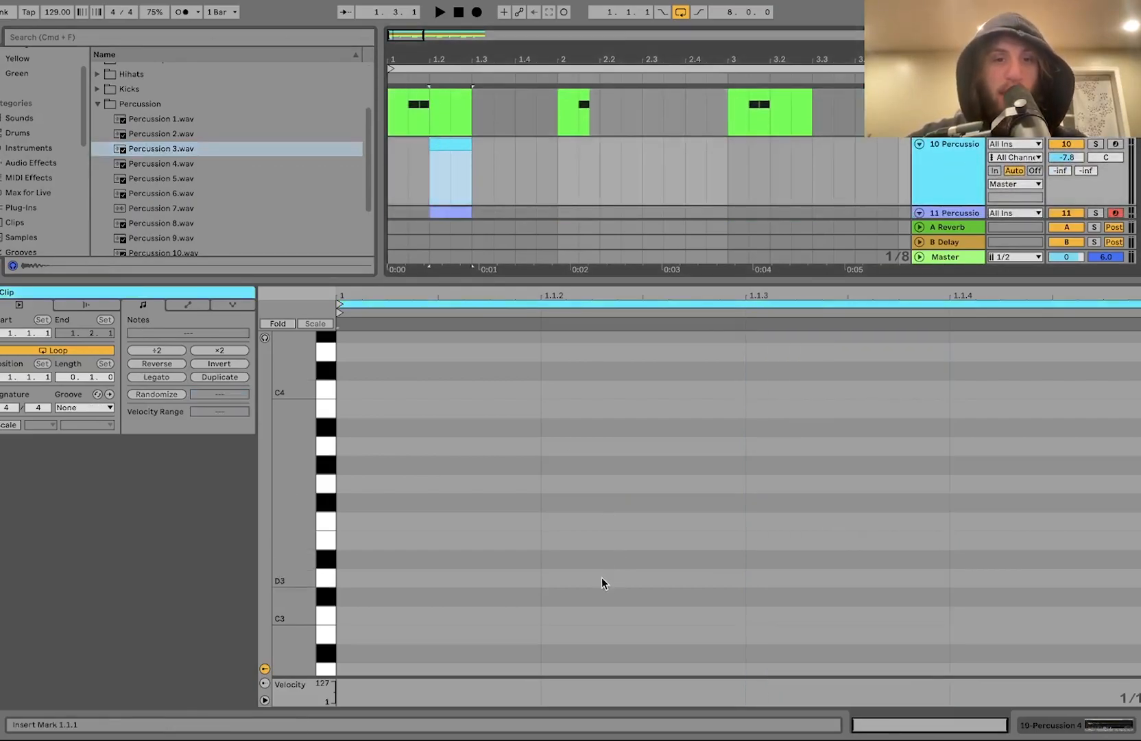
double_click(591, 614)
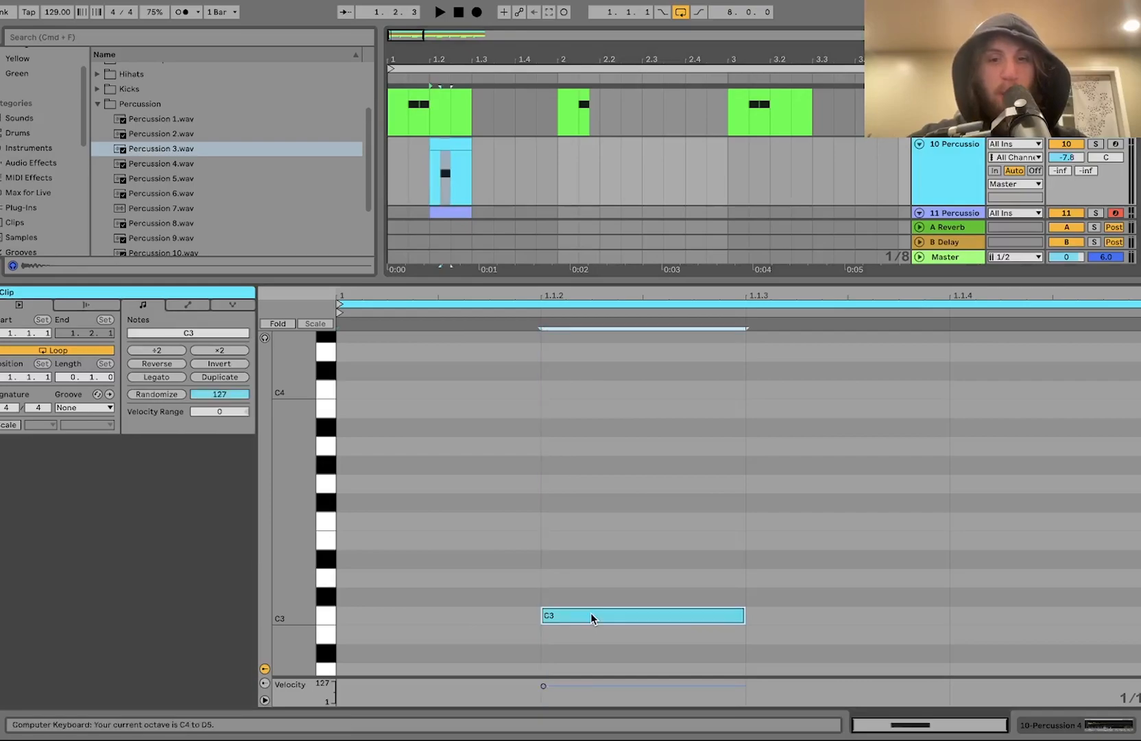
key("super+d")
scroll(414, 209, "down", 2)
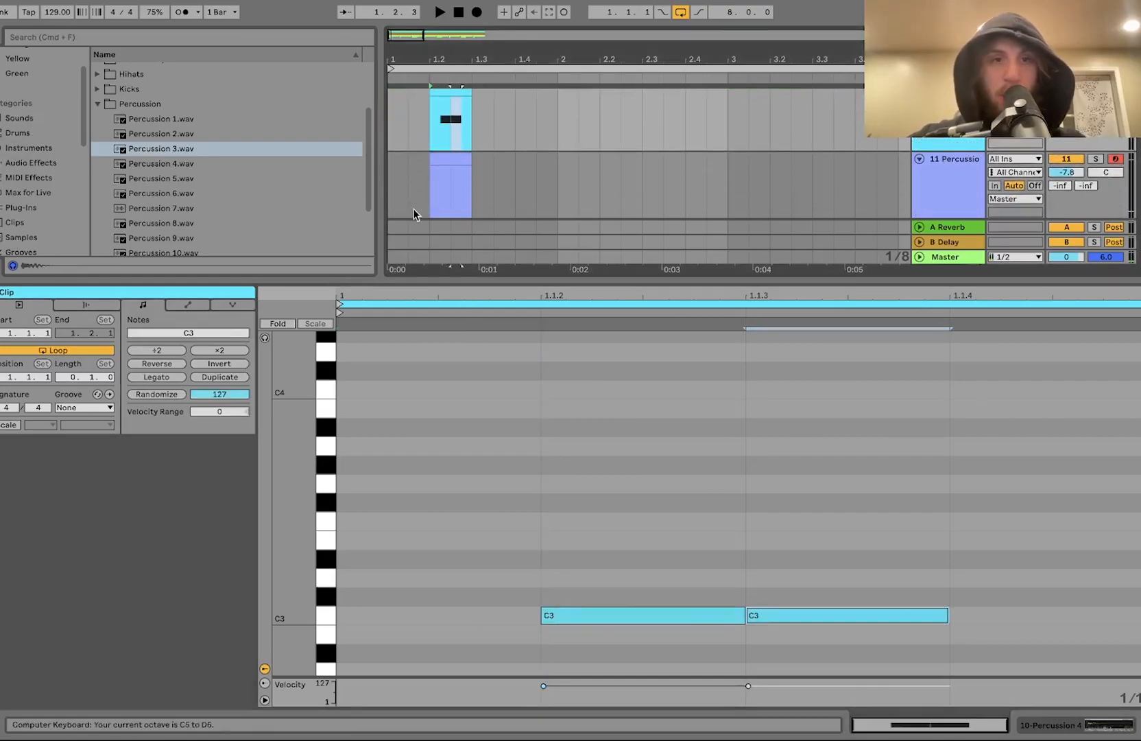
Step: Add a C3 note at 1.1.4 in the Percussion 3 clip and apply the Logic 16 Swing 63 groove to both new clips
left_click(454, 159)
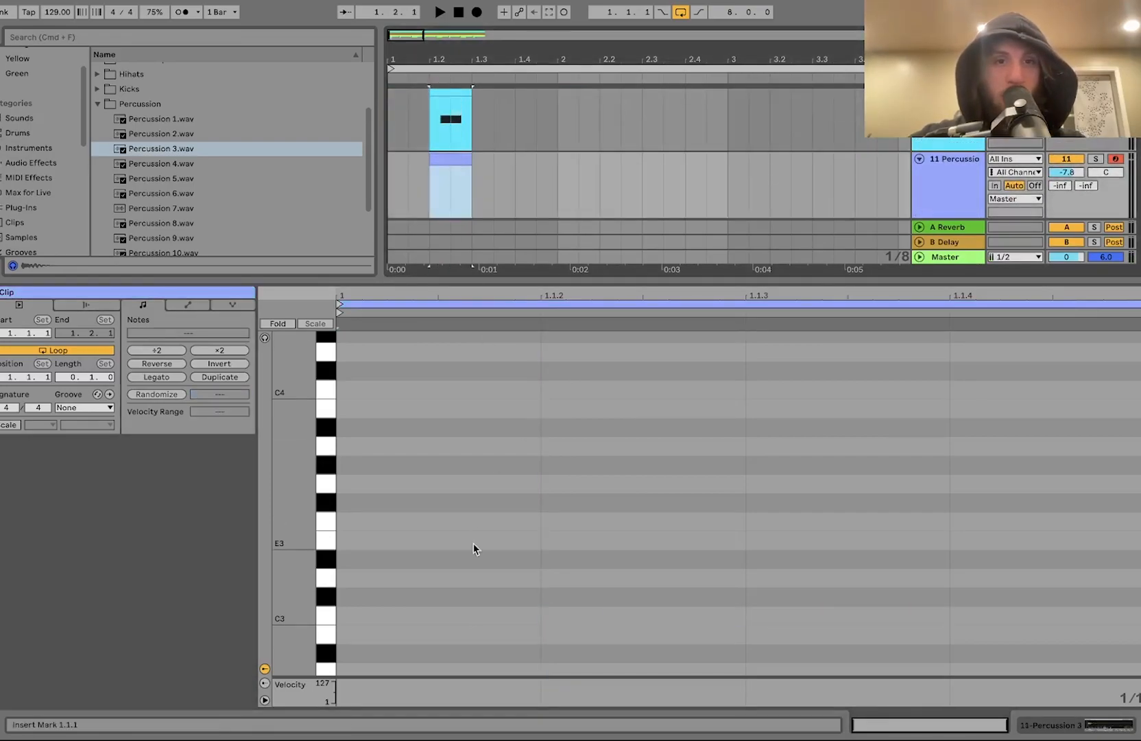
double_click(1004, 613)
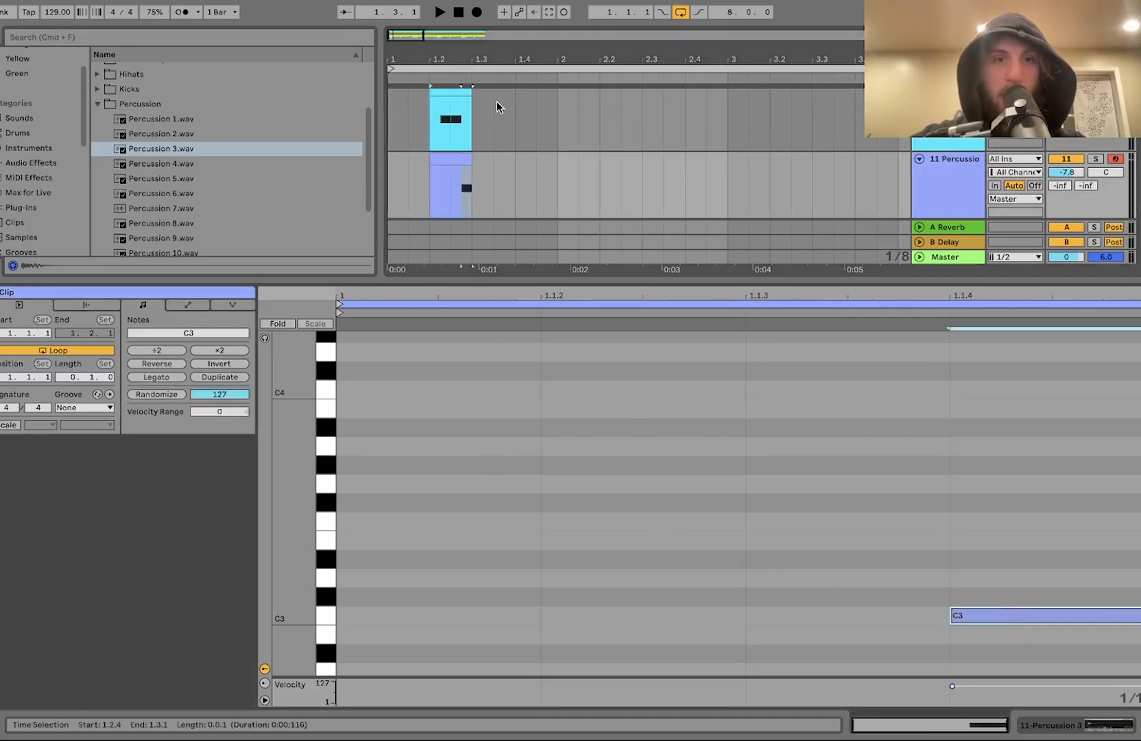
left_click(446, 93, "shift")
left_click(70, 408)
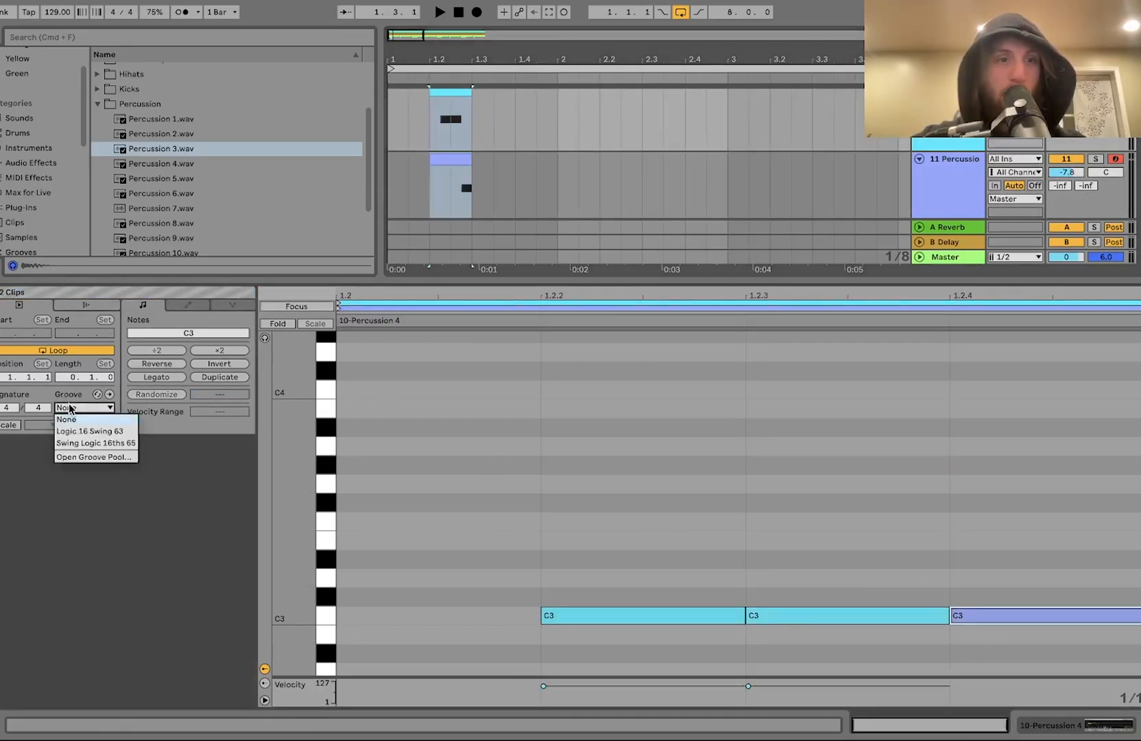
left_click(87, 432)
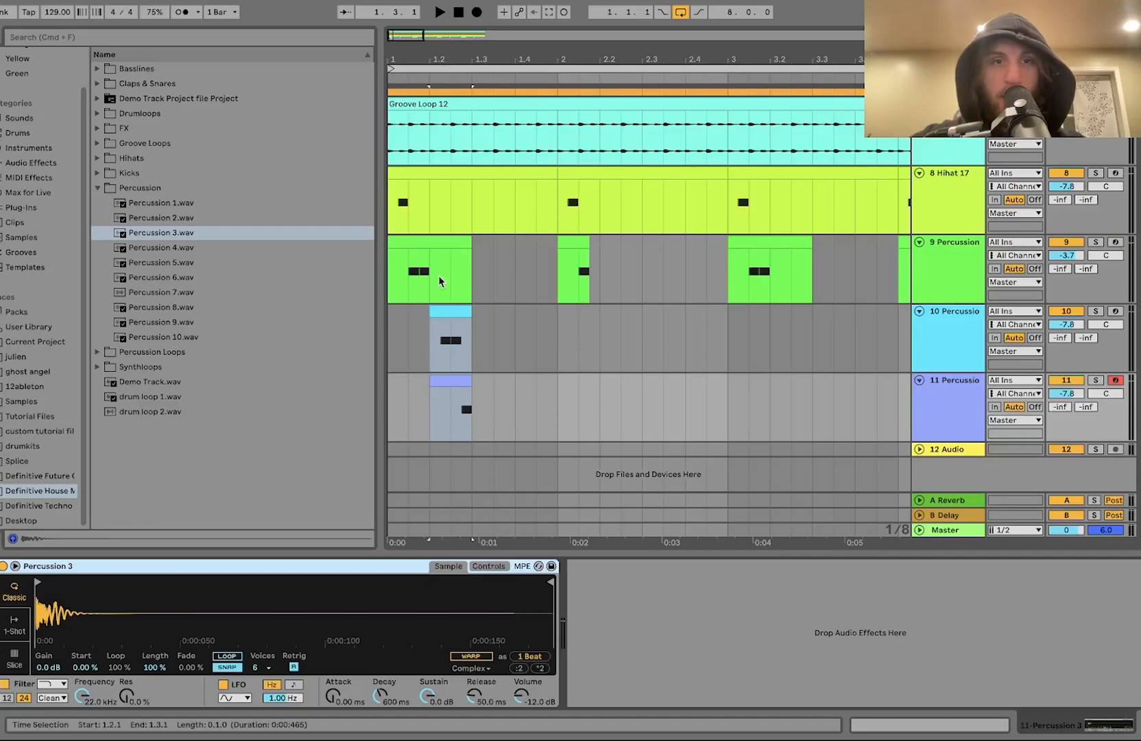
Step: Nudge the Percussion 3 clip about one sixteenth later than the Percussion 4 clip, auditioning the timing
left_click(419, 245)
key("space")
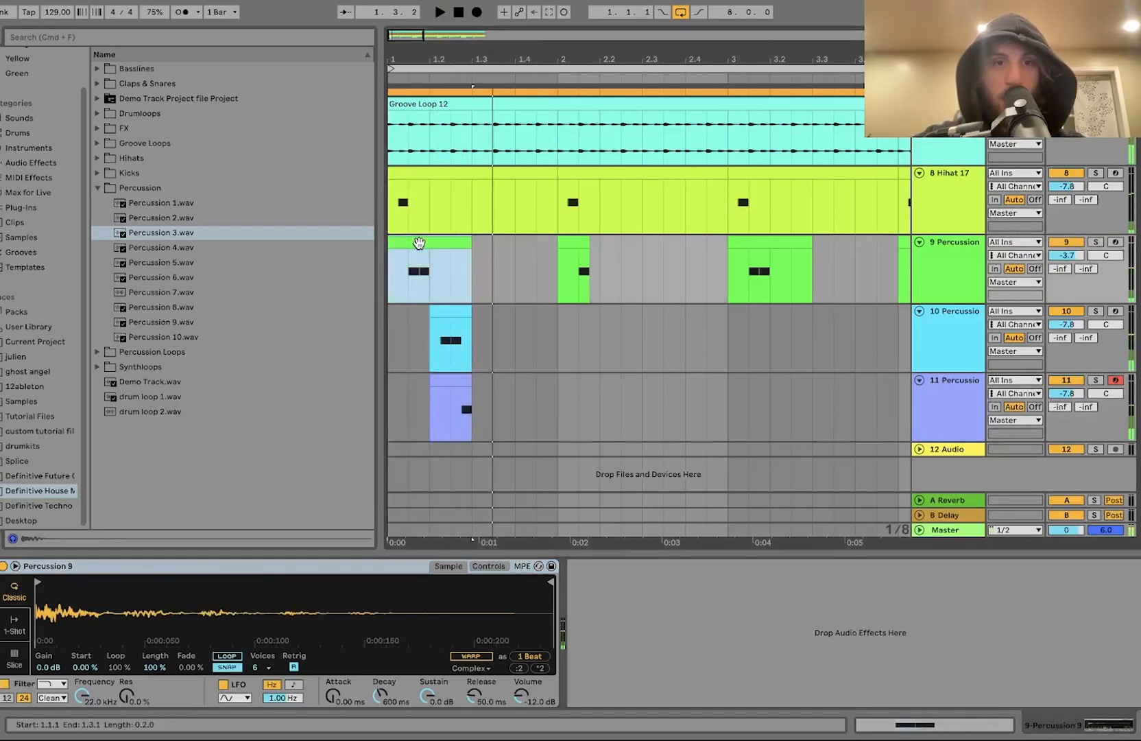
left_click(450, 310)
key("plus")
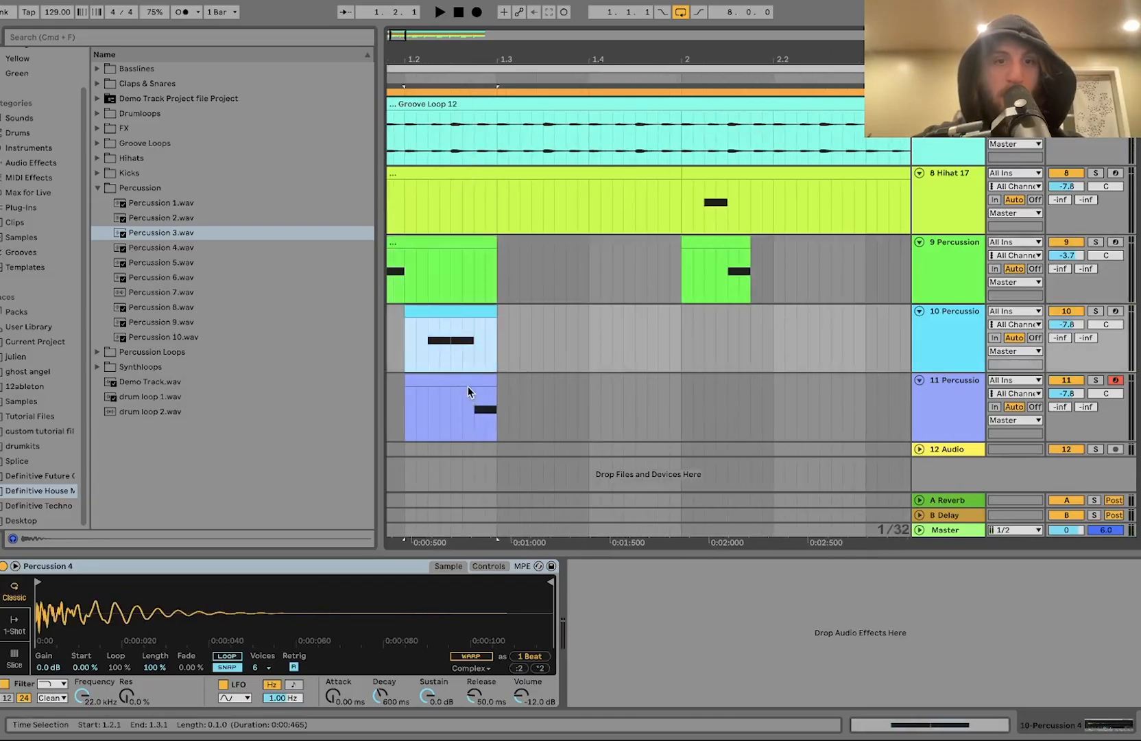
left_click(468, 387, "shift")
mouse_move(467, 387)
left_mouse_down()
mouse_move(493, 378)
mouse_move(471, 378)
left_mouse_up()
left_click(403, 347)
key("space")
key("minus")
key("space")
left_click_drag(406, 348, 447, 395)
key("space")
scroll(448, 396, "up", 5)
scroll(448, 395, "left", 3)
key("space")
left_click(537, 378)
left_click_drag(537, 376, 552, 374)
left_click(451, 334)
key("space")
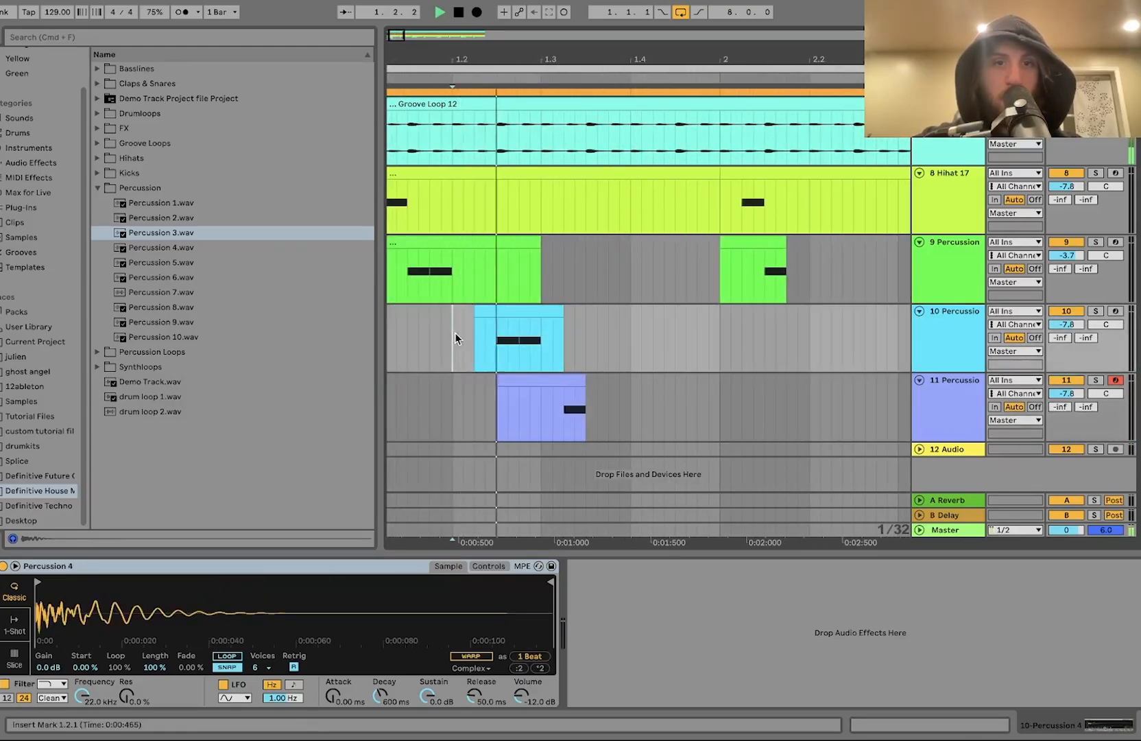
Step: Play back the percussion tracks to audition the new timing
scroll(609, 418, "down", 4)
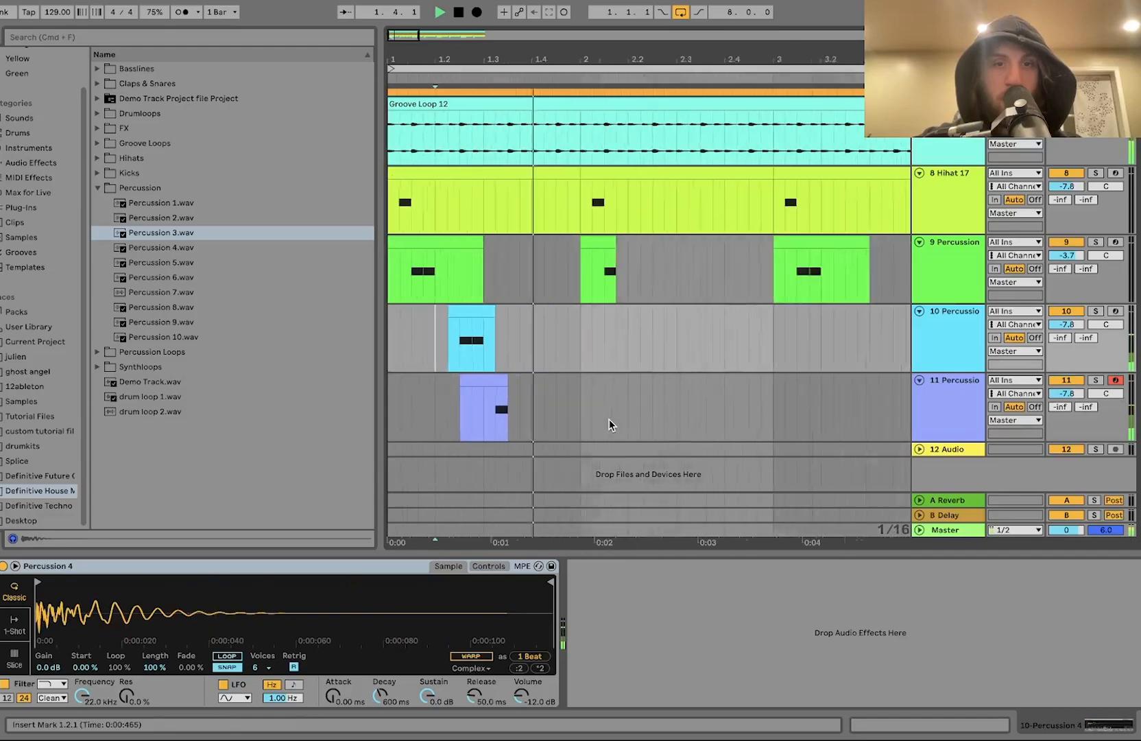
key("space")
left_click(412, 235)
key("space")
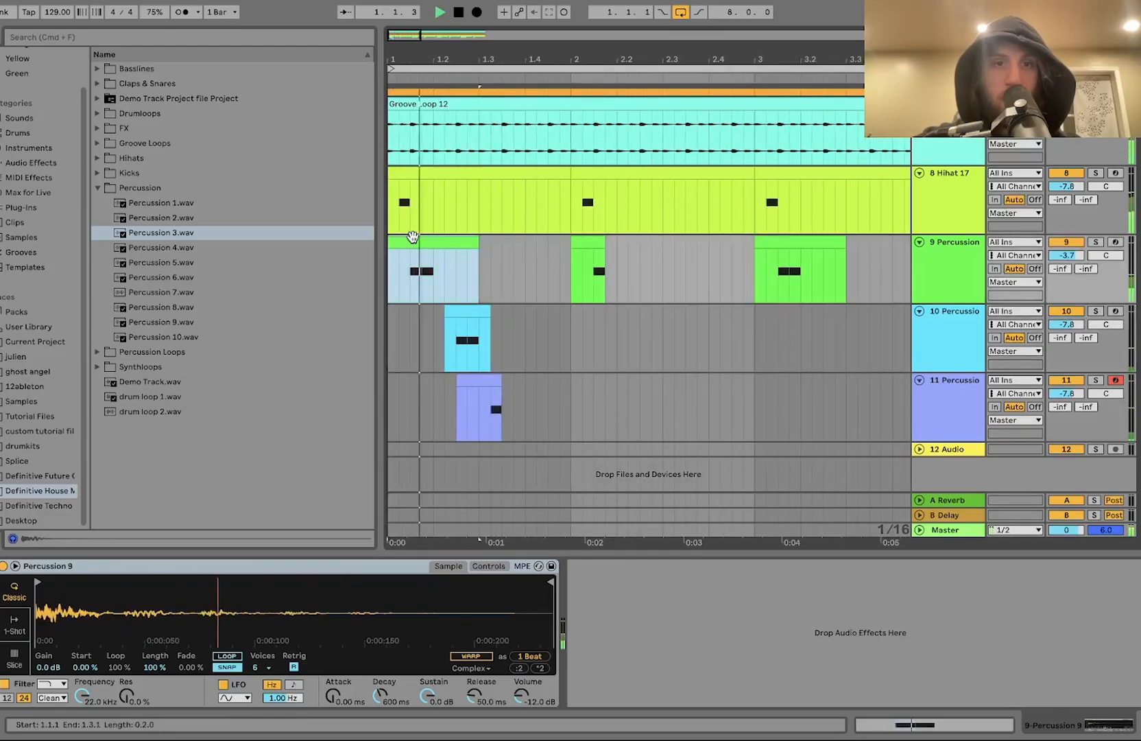
scroll(480, 301, "down", 4)
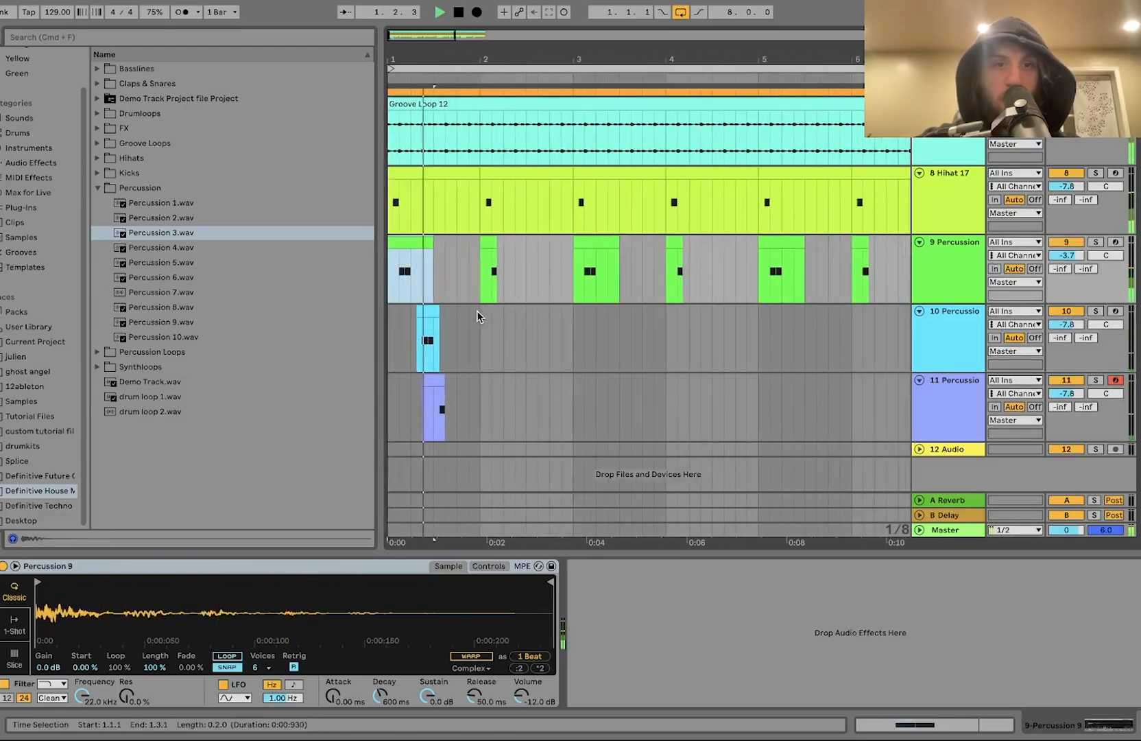
Step: Paste a copy of the Percussion 3 clip onto the Percussion 4 track near beat 1.4.2
key("space")
scroll(449, 398, "up", 4)
scroll(436, 412, "left", 1)
left_click_drag(476, 411, 517, 411)
left_click(539, 349)
key("super+v")
key("space")
key("space")
Step: Duplicate the first bar of the Percussion 4 and Percussion 3 tracks into bar 2
left_click(502, 343)
key("space")
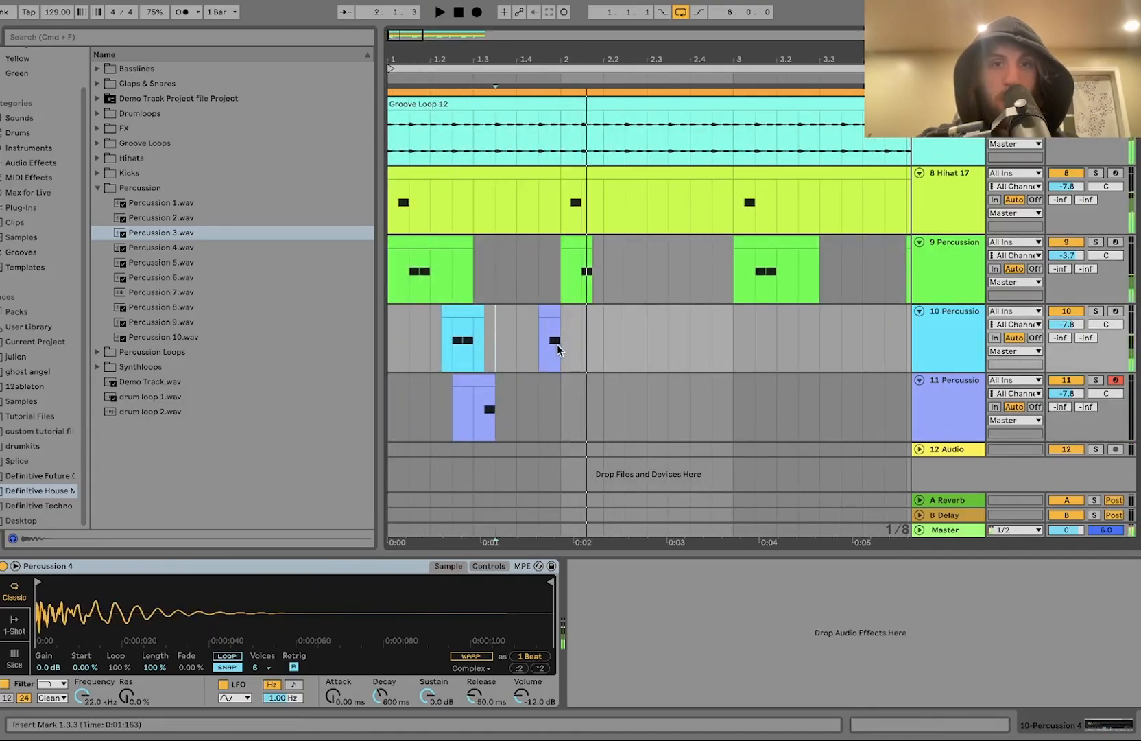
key("space")
left_click_drag(564, 346, 388, 394)
key("space")
key("super+d")
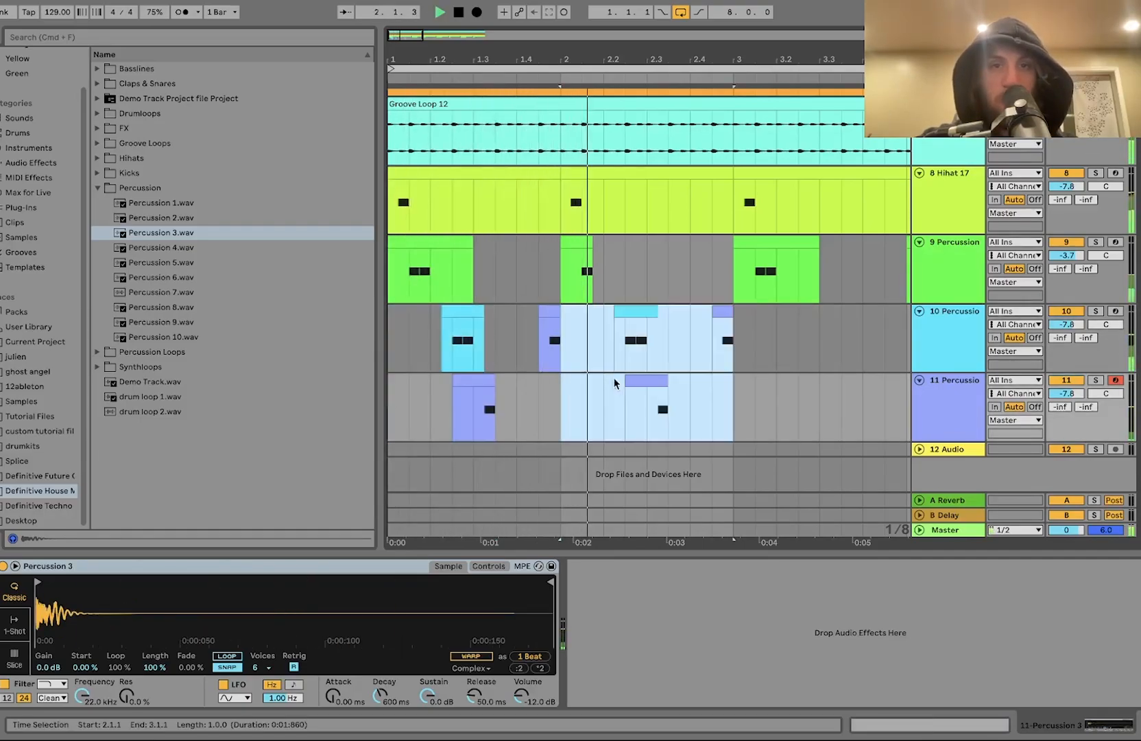
Step: Paste a copy of the Percussion 3 clip at the start of bar 2 on its track
left_click(648, 380)
key("space")
left_click(564, 384)
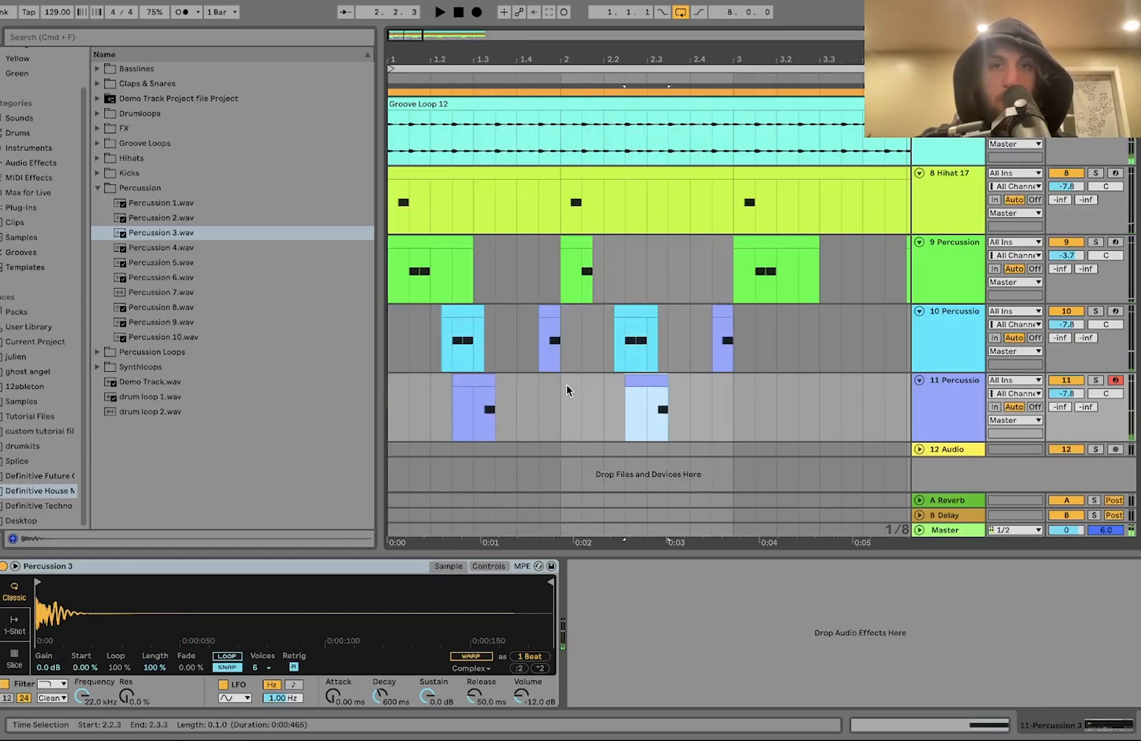
key("super+v")
key("space")
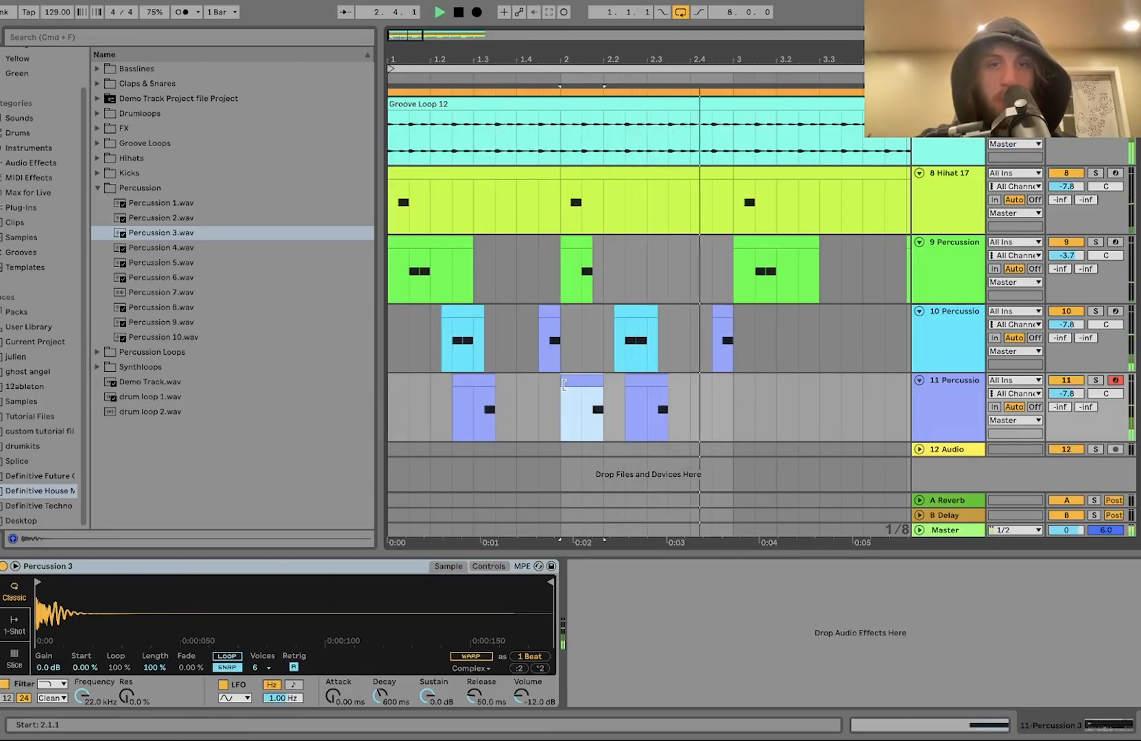
Step: Delete the extra clip near the end of bar 2 on the Percussion 4 track
key("minus")
left_click(571, 309)
key("space")
key("Delete")
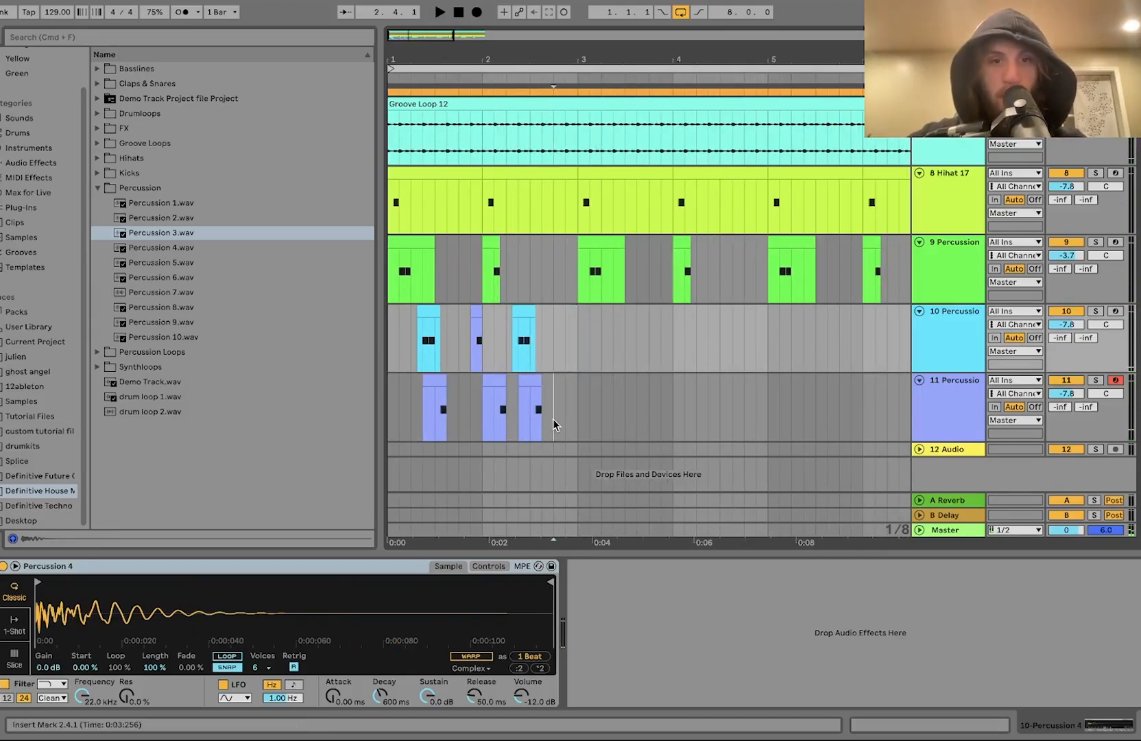
Step: Insert a new MIDI track and load Percussion 8.wav onto it
left_click(553, 418)
key("super+shift+t")
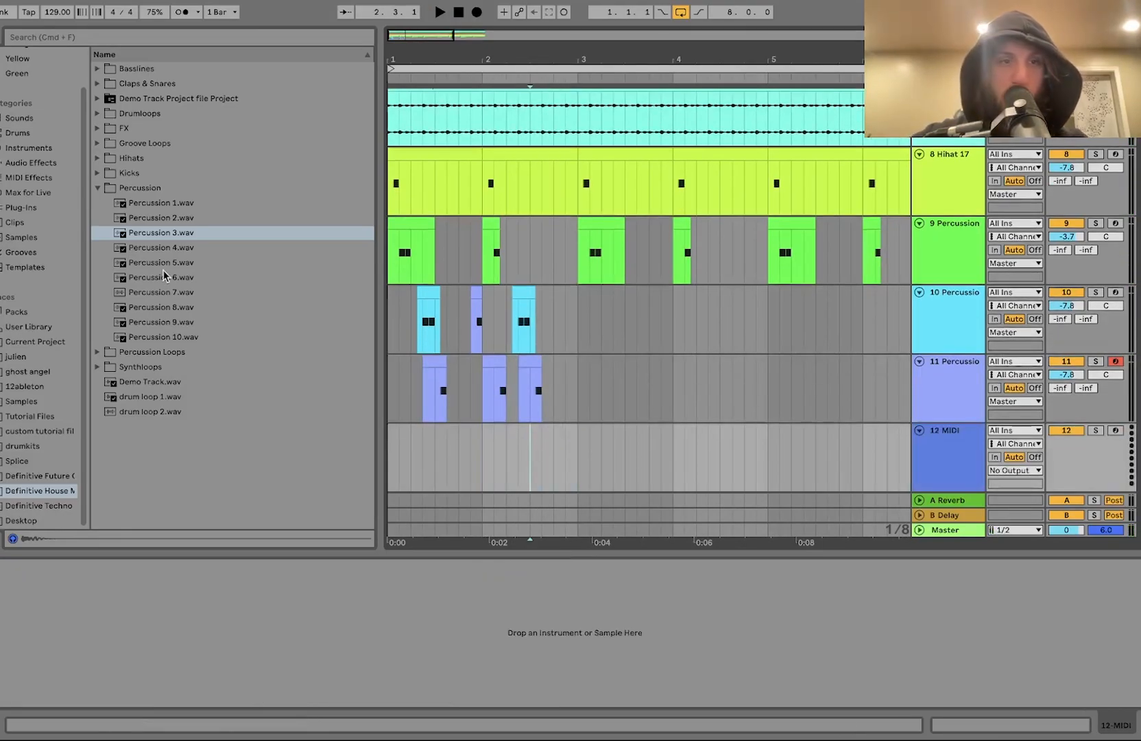
key("Down")
key("Down")
key("Down")
key("Down")
key("Down")
key("Down")
key("Up")
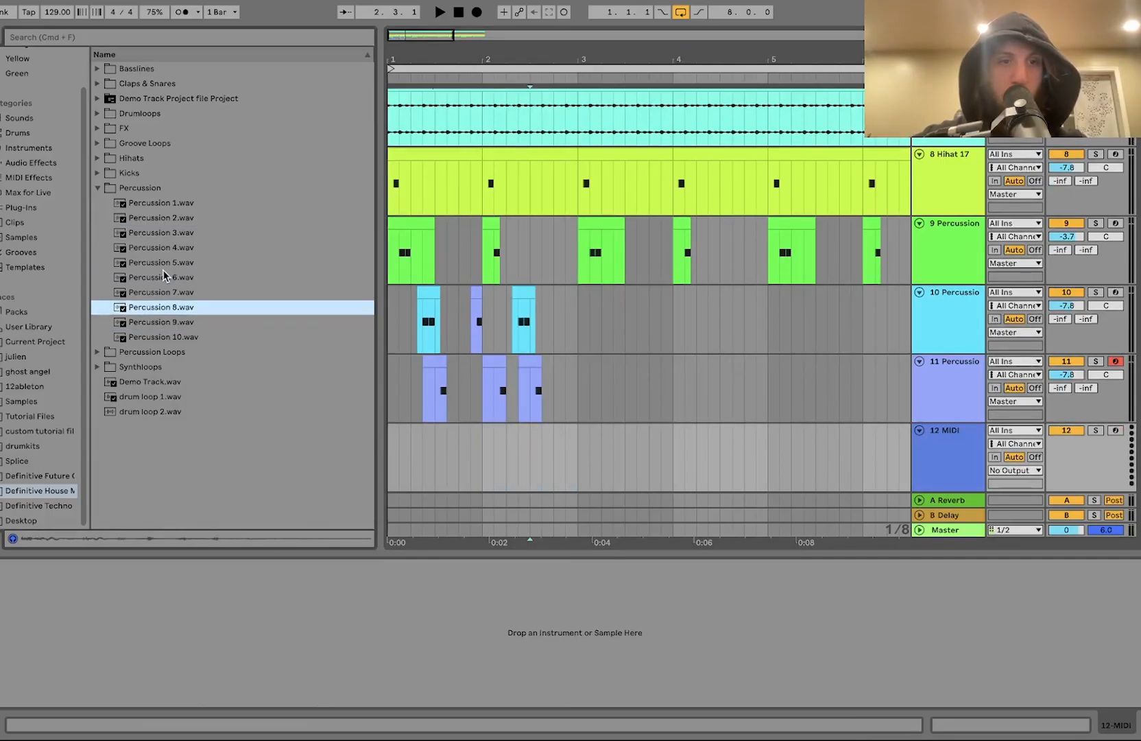
key("Return")
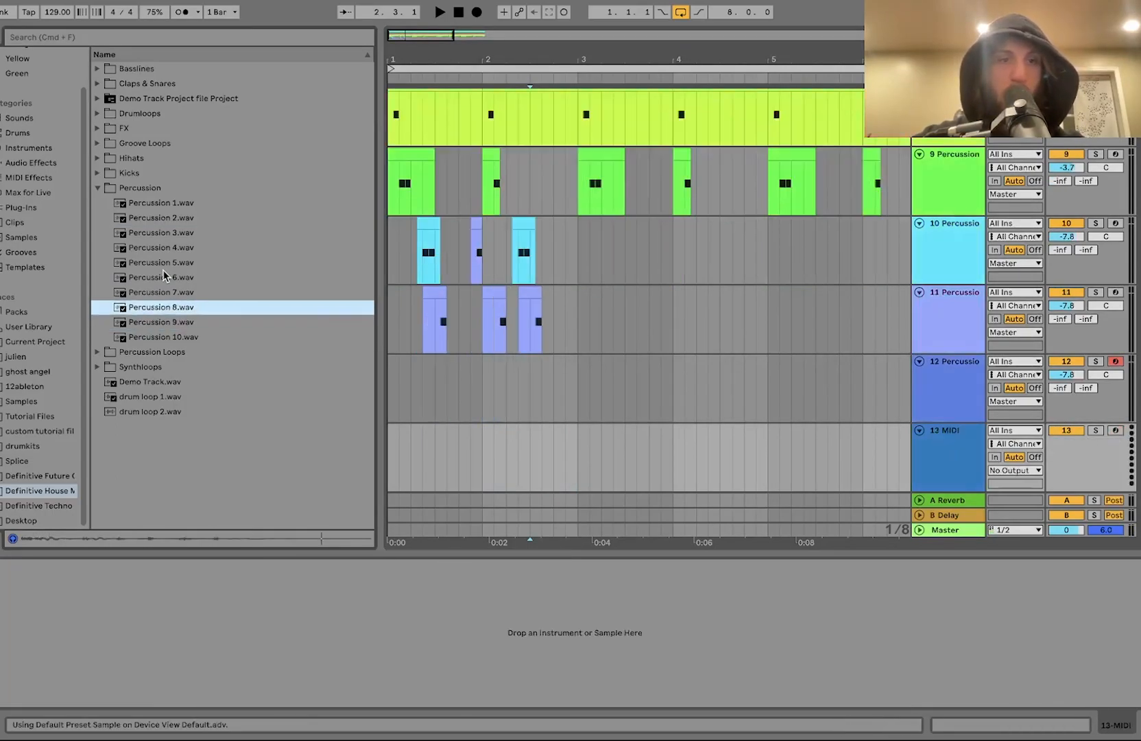
Step: Create a two-beat MIDI clip in bar 2 on the Percussion 8 track
left_click_drag(580, 455, 528, 452)
key("shift+super+m")
key("space")
key("space")
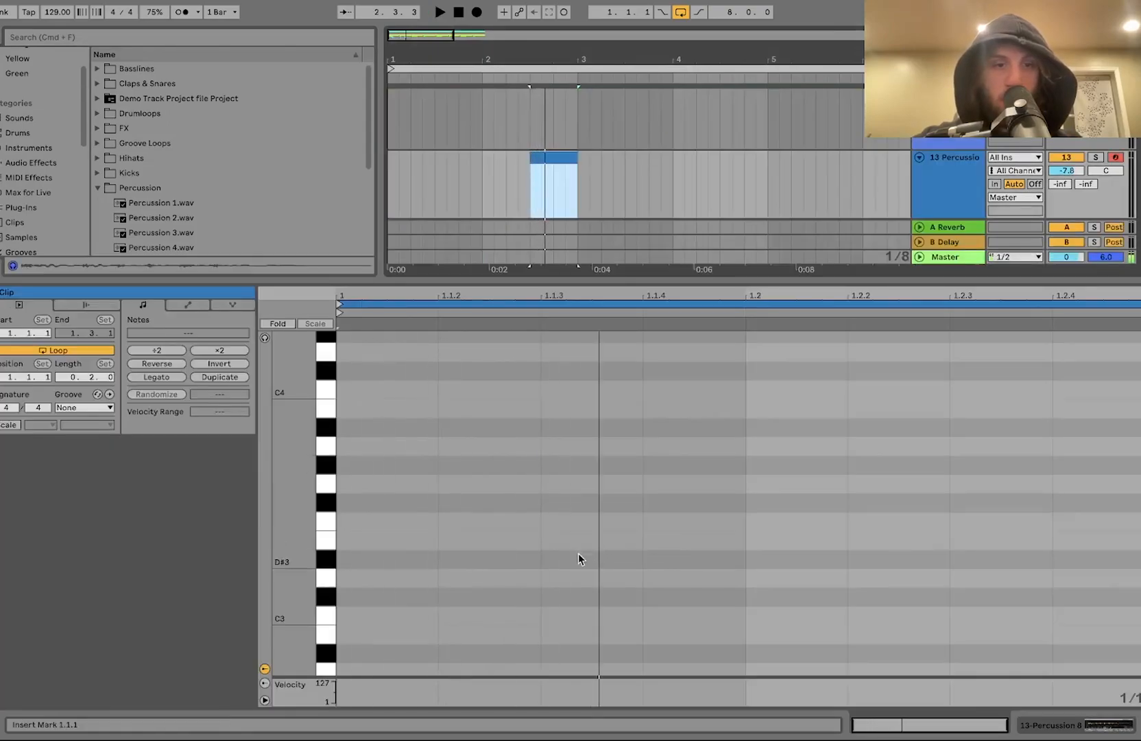
Step: Add C3 notes at 1.1.3 and 1.1.4 in the Percussion 8 clip and lower the first note's velocity
double_click(565, 617)
key("super+d")
left_click(543, 686)
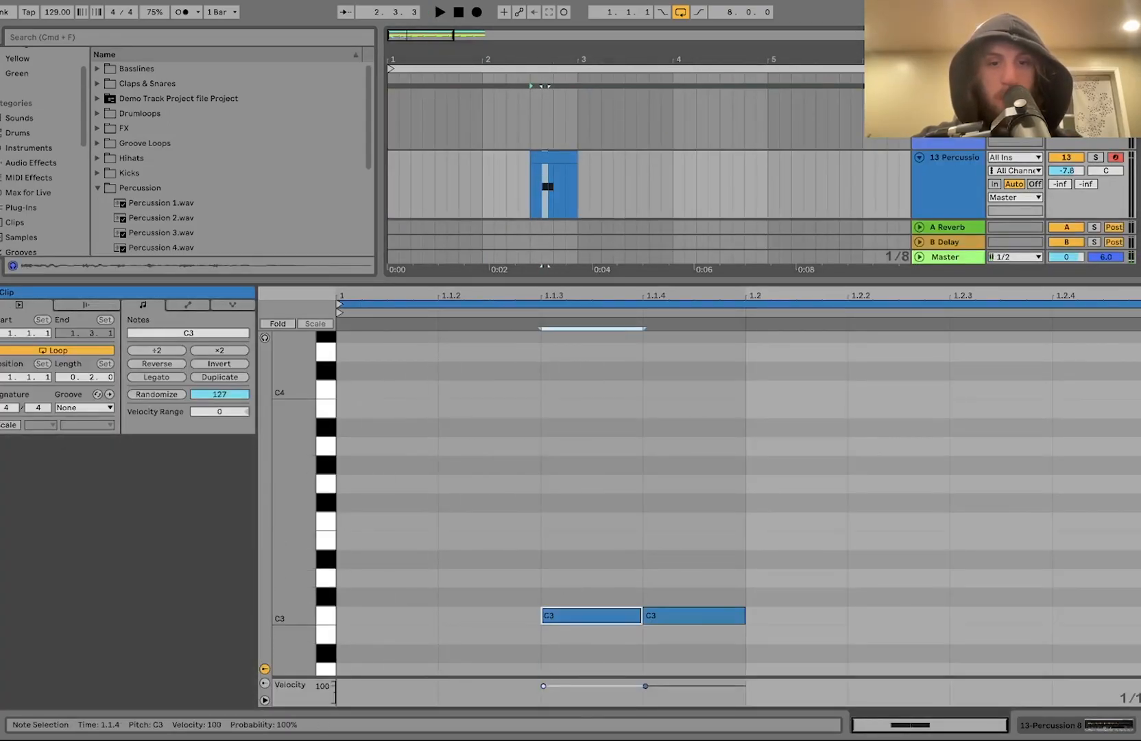
key("space")
key("space")
Step: Apply the Logic 16 Swing 63 groove to the Percussion 8 clip and transpose both notes to G3
left_click(74, 410)
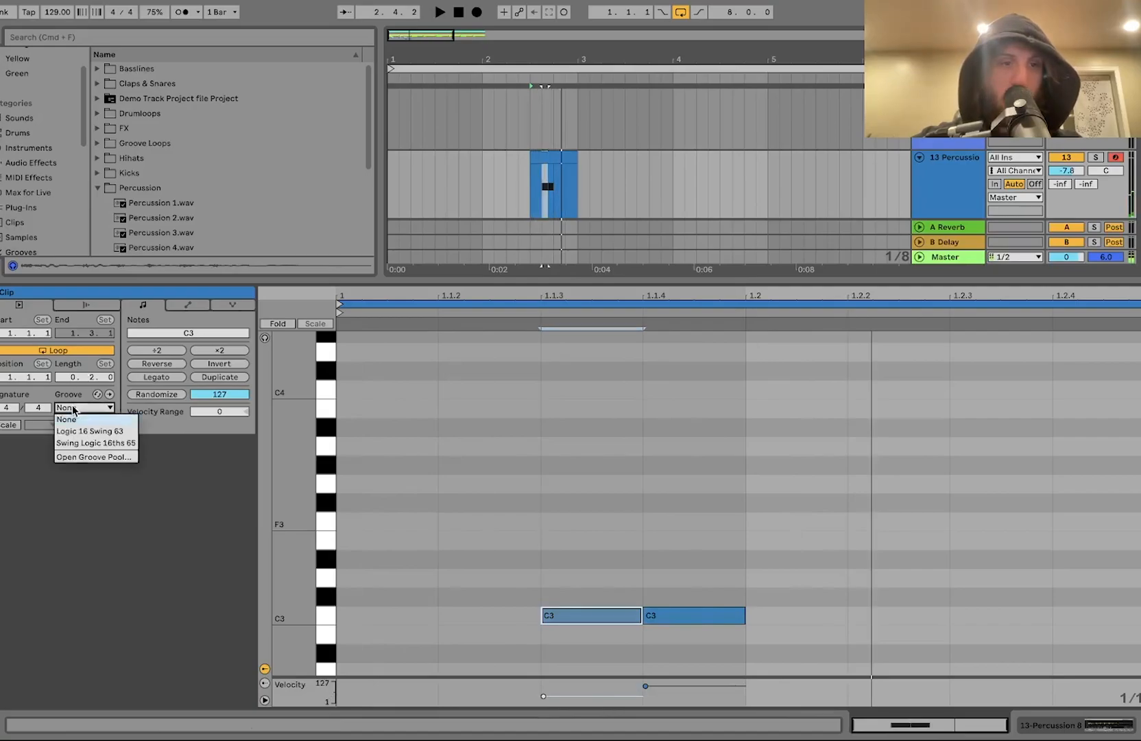
left_click(94, 430)
left_click_drag(551, 487, 779, 674)
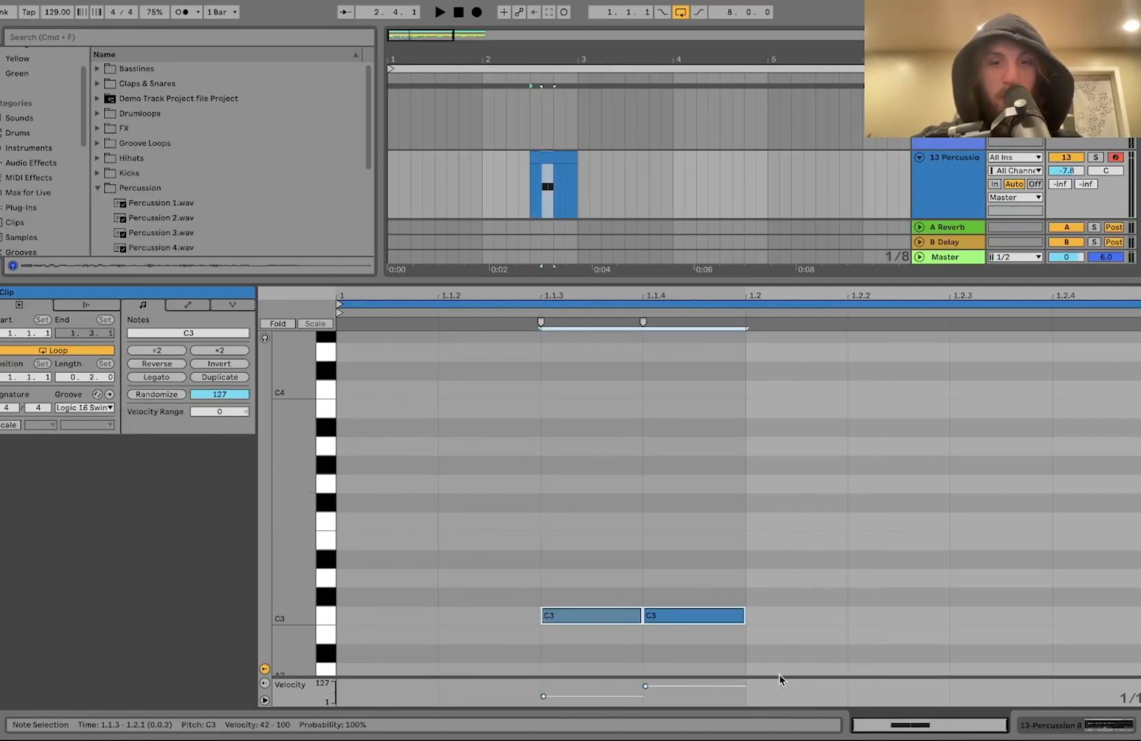
key("Up")
key("Up")
key("Up")
key("Up")
key("Up")
key("Up")
key("Up")
key("space")
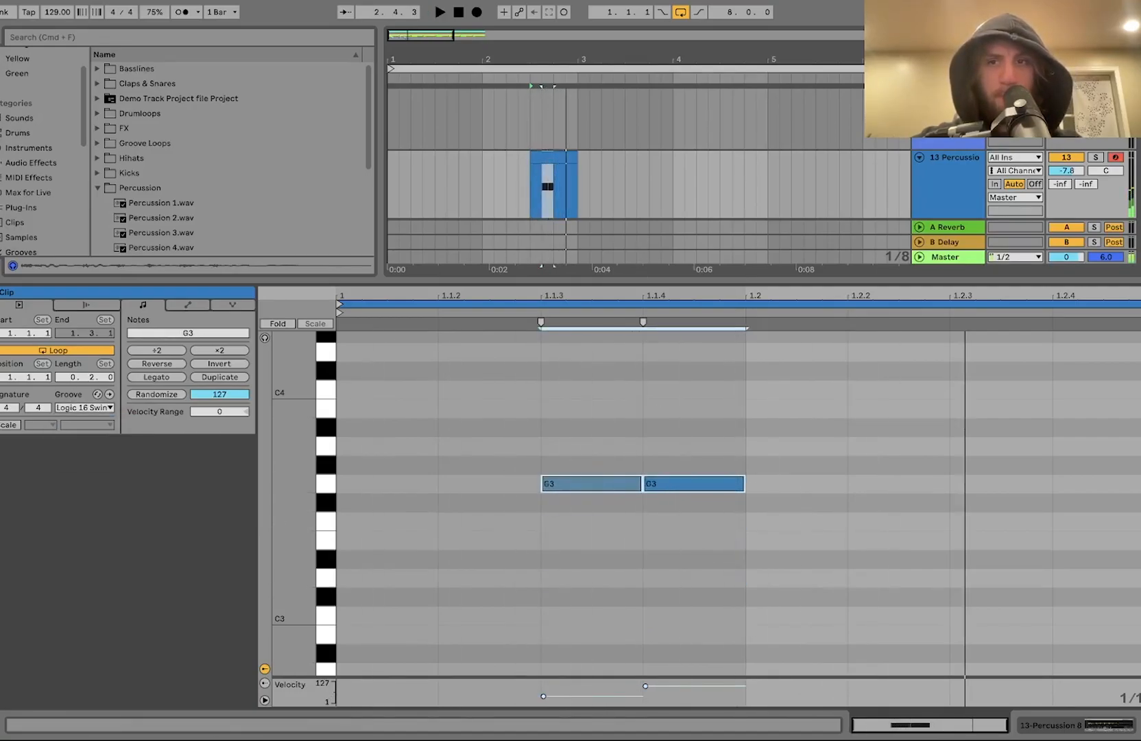
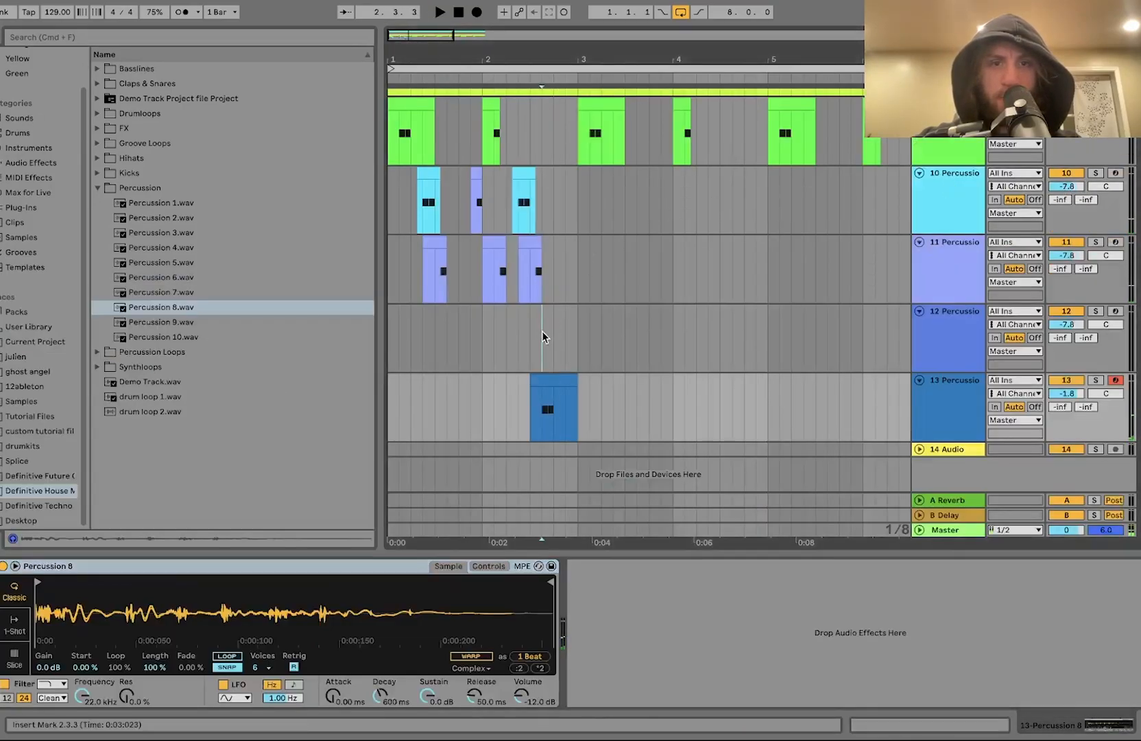
Step: Create a one-beat MIDI clip at the end of bar 2 on the Percussion 9 track and add two F#3 notes
left_click_drag(556, 331, 575, 330)
key("super+shift+m")
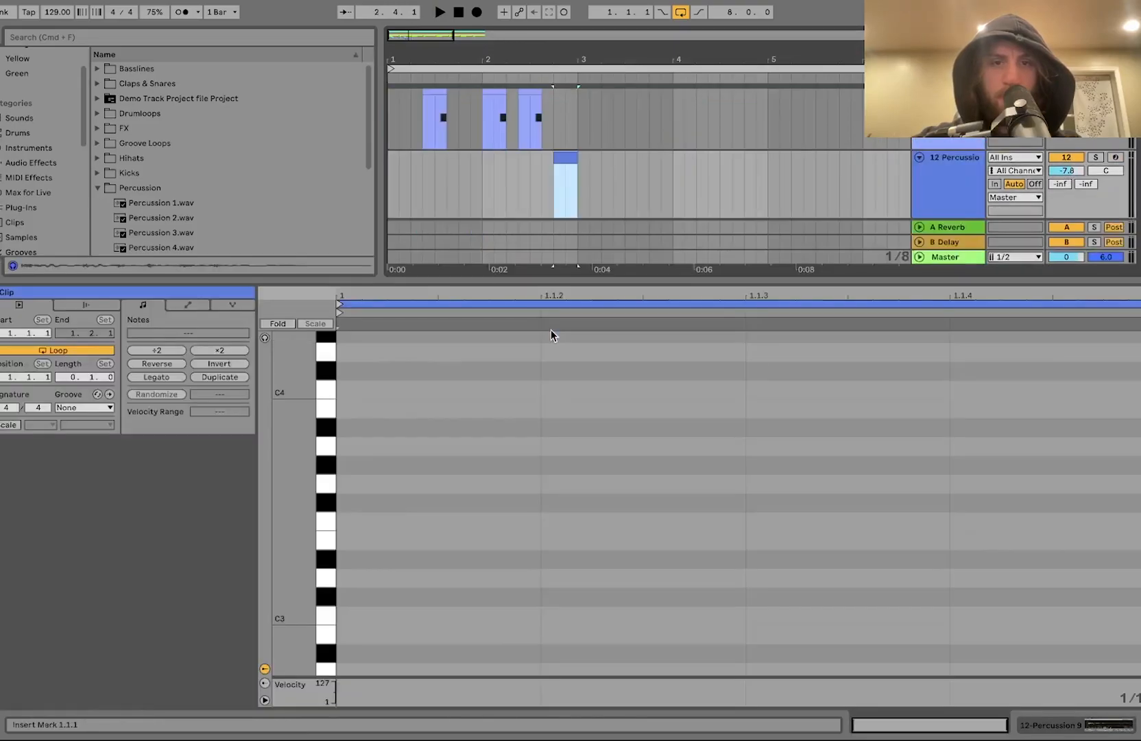
double_click(626, 499)
key("super+d")
key("Right")
key("Right")
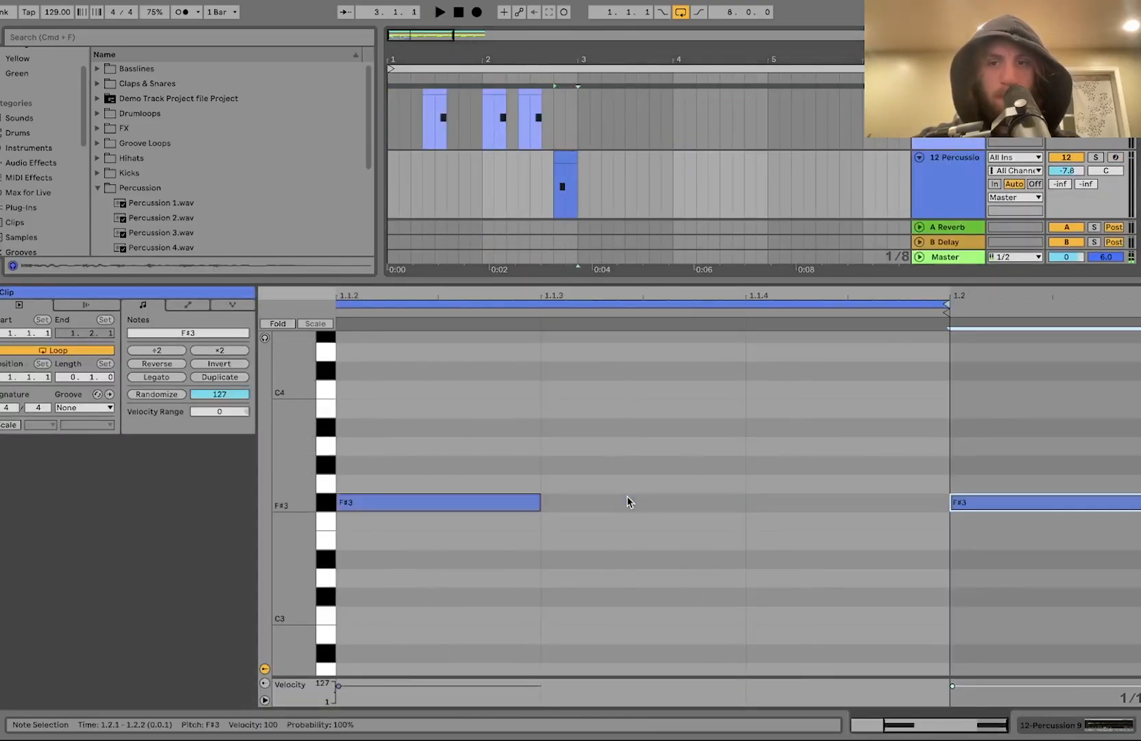
key("Left")
Step: Apply the Logic 16 Swing 63 groove to the Percussion 9 clip and play it back
left_click(86, 401)
left_click(77, 431)
key("space")
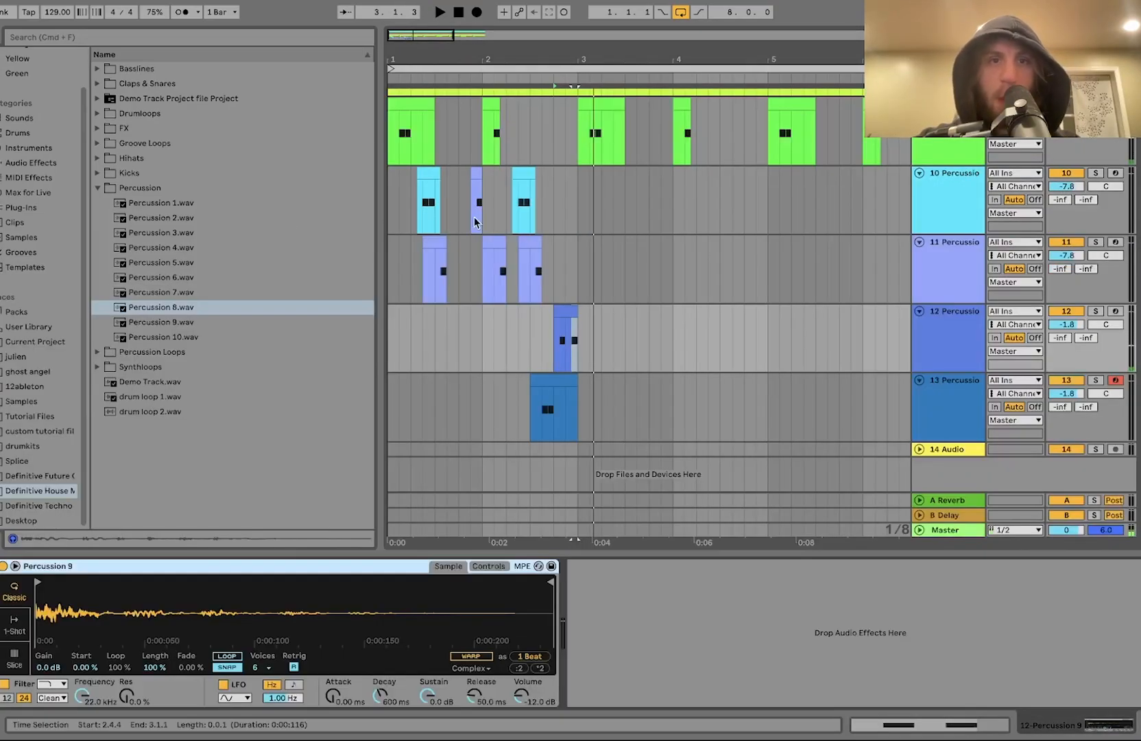
Step: Loop bars 1 to 3 of the arrangement and play it
left_click_drag(389, 199, 579, 214)
key("super+l")
key("space")
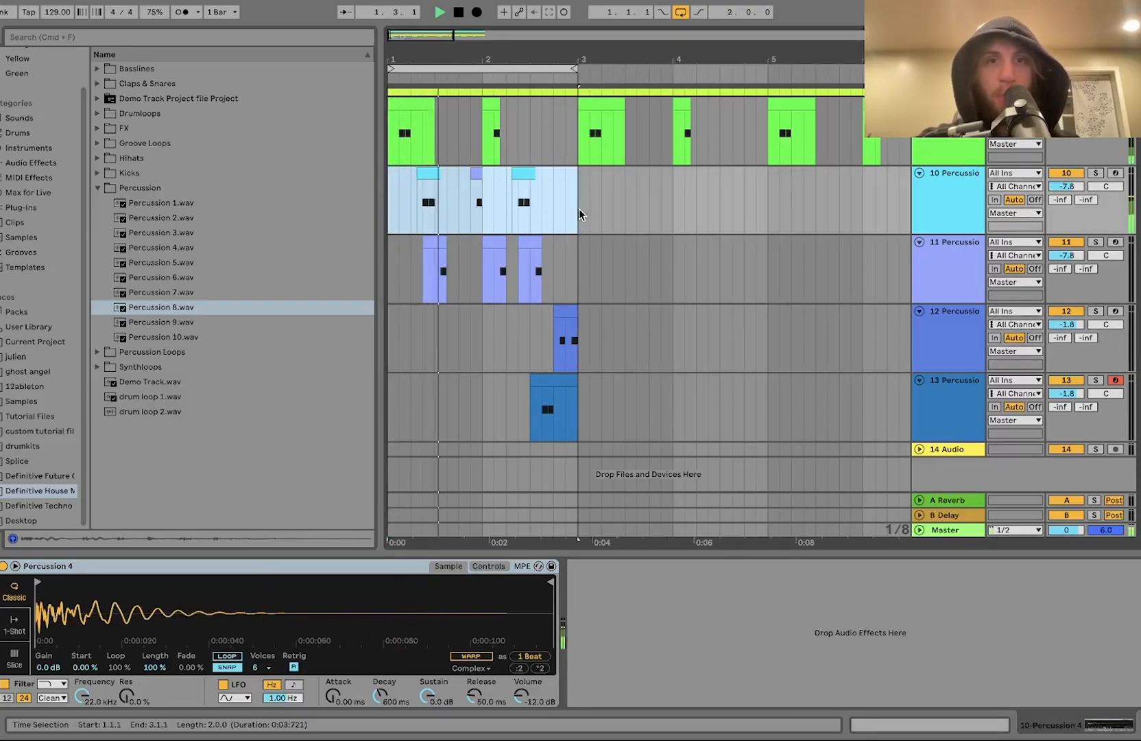
key("minus")
scroll(410, 240, "up", 5)
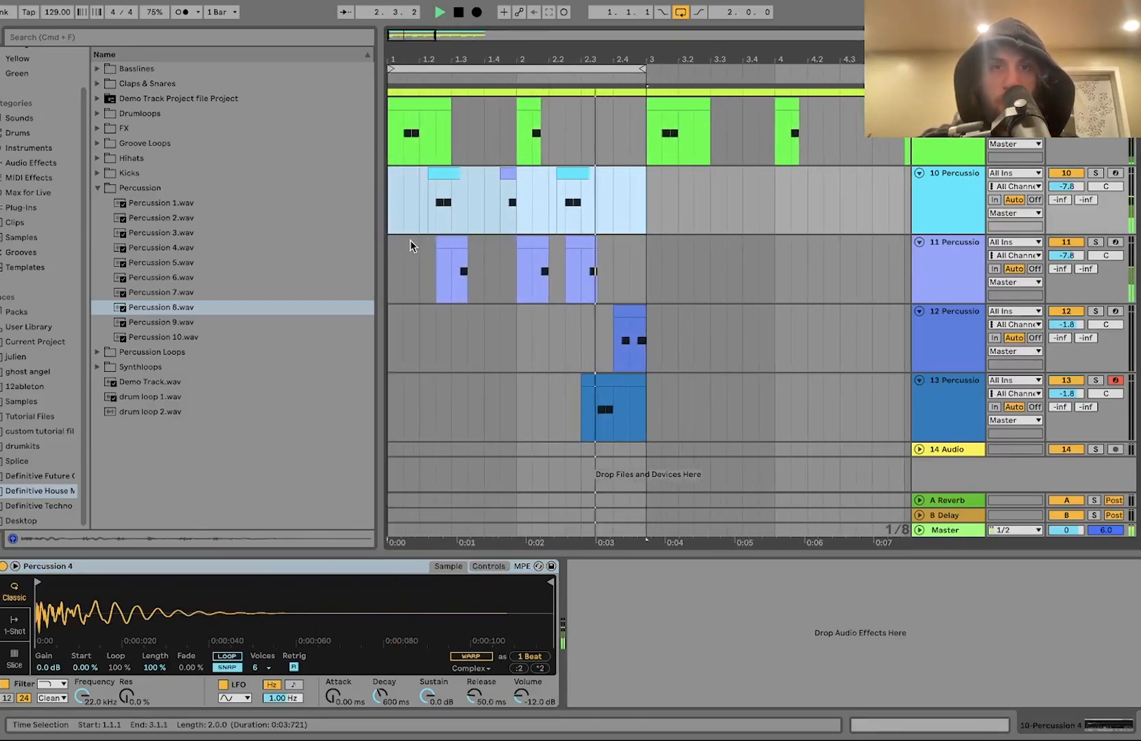
Step: Lower the Percussion 8 track's volume to -2.0 dB
left_click_drag(1070, 394, 1074, 397)
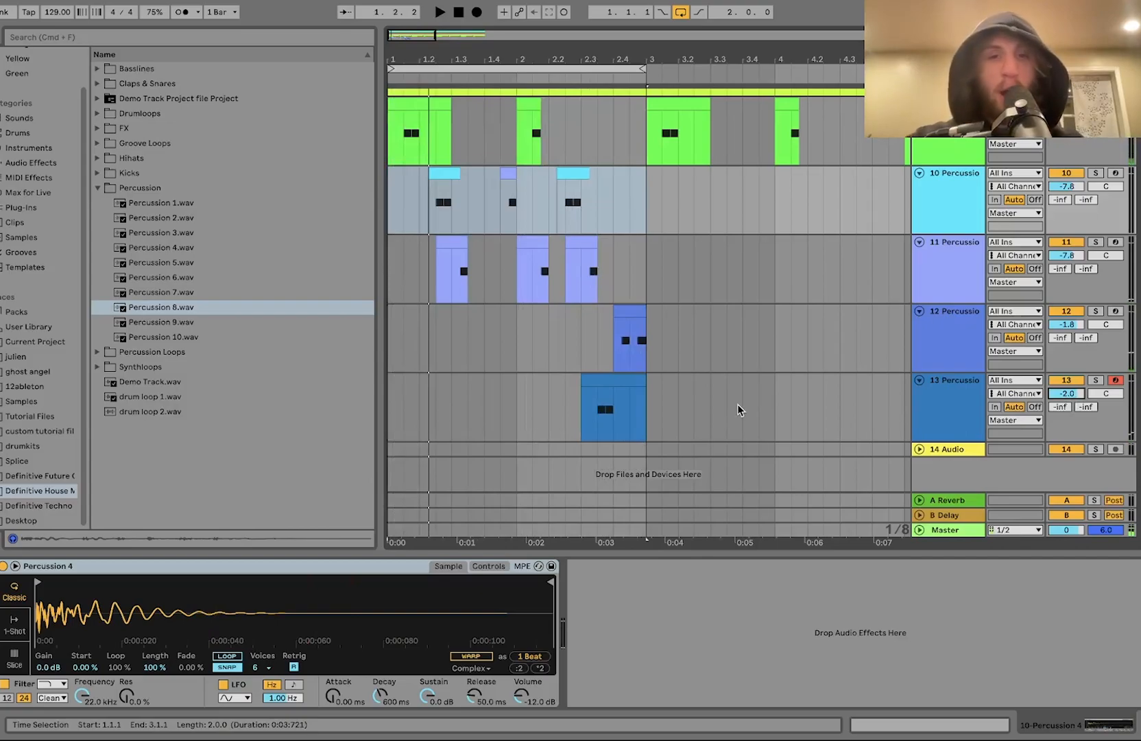
key("minus")
left_click(520, 209)
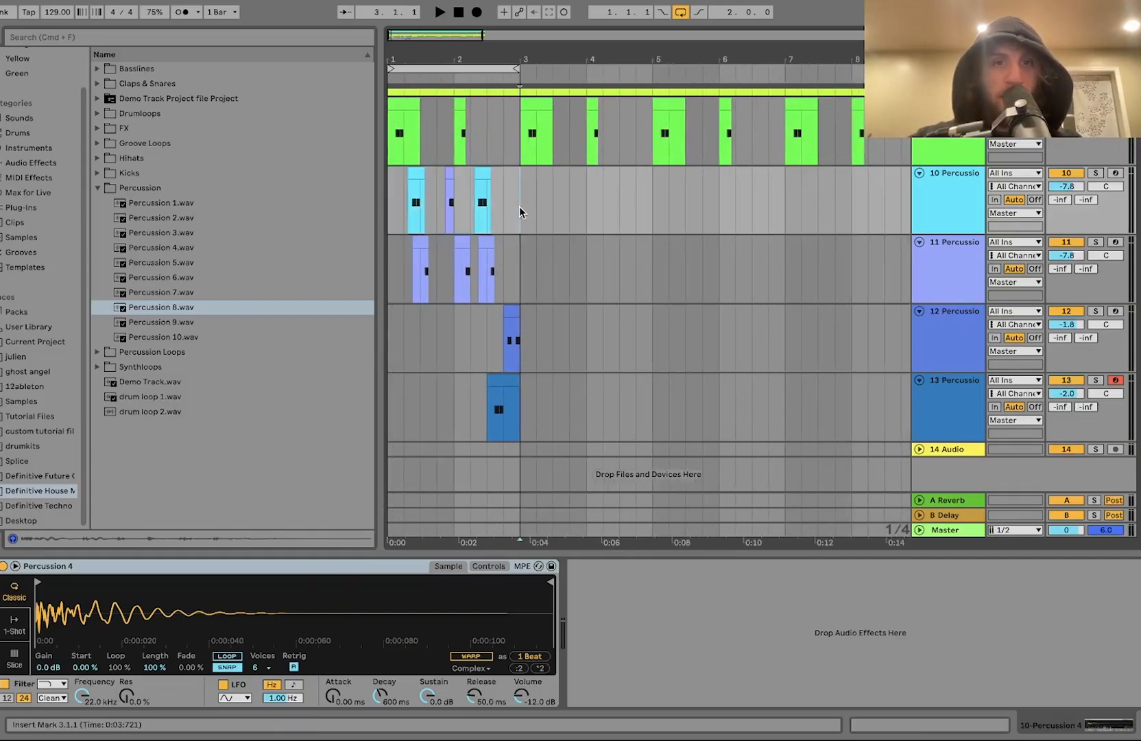
Step: Duplicate the two-bar percussion clips on tracks 10 to 13 into bars 3 and 4
left_click_drag(418, 431, 388, 426)
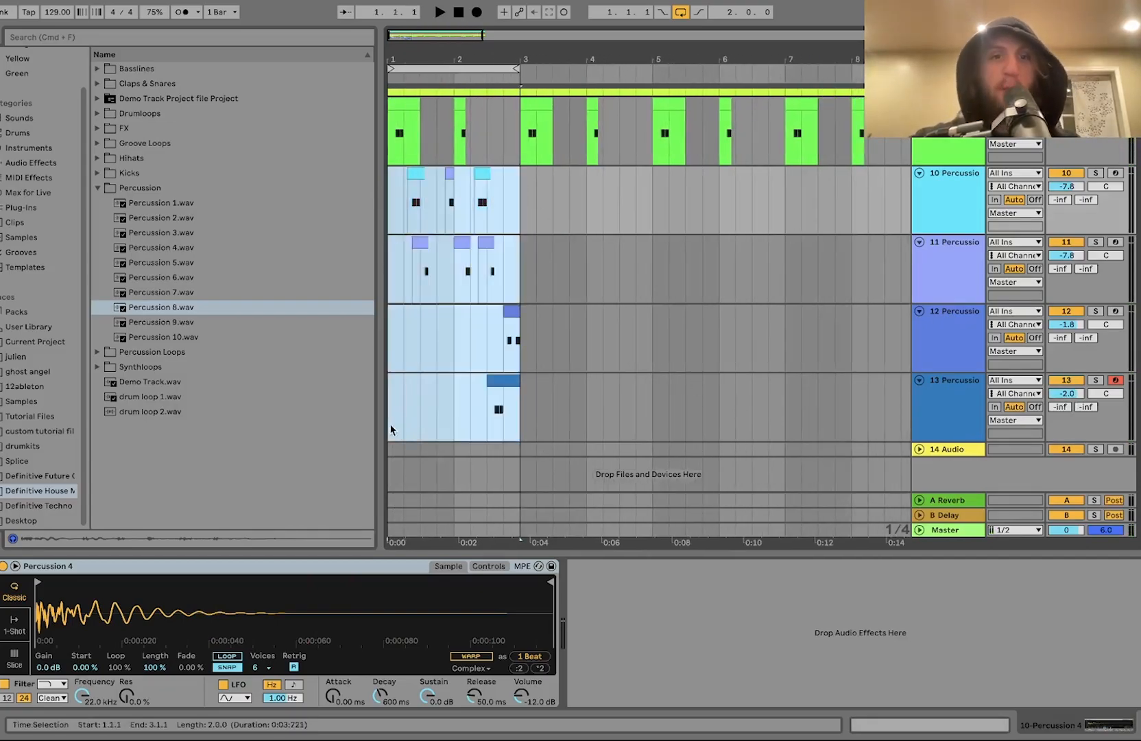
left_click(952, 334)
left_click(958, 400)
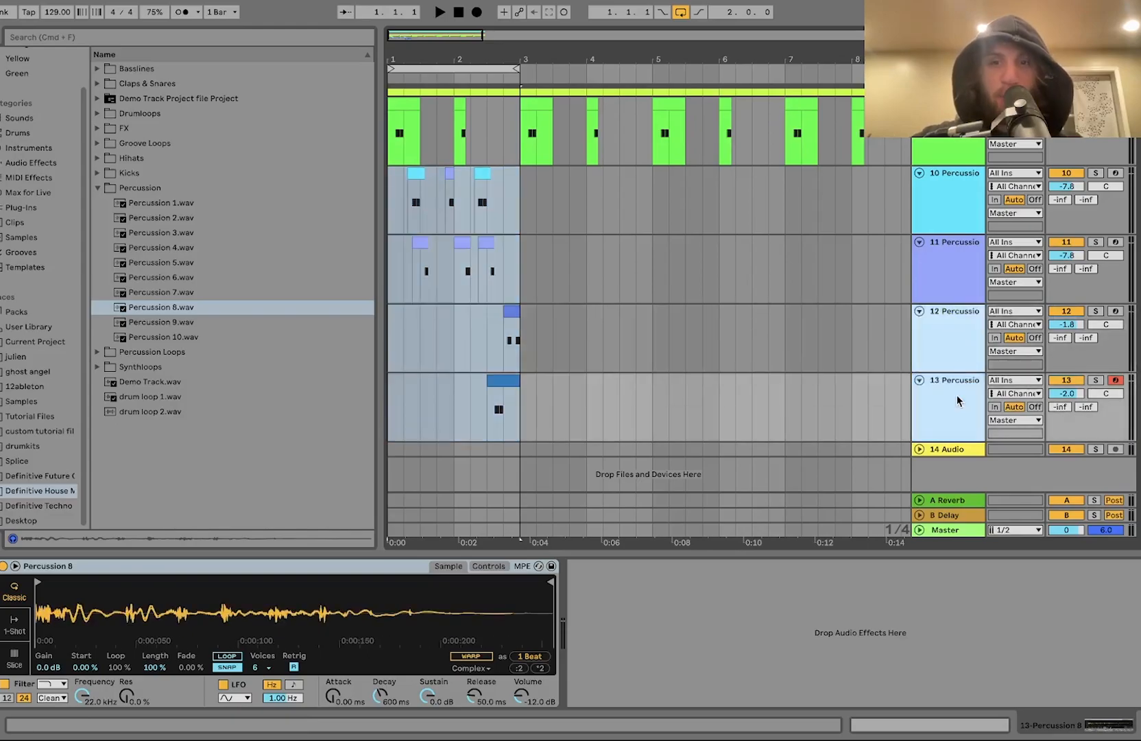
left_click(956, 276)
left_click(946, 209)
scroll(946, 213, "up", 5)
left_click(950, 295)
left_click(951, 218)
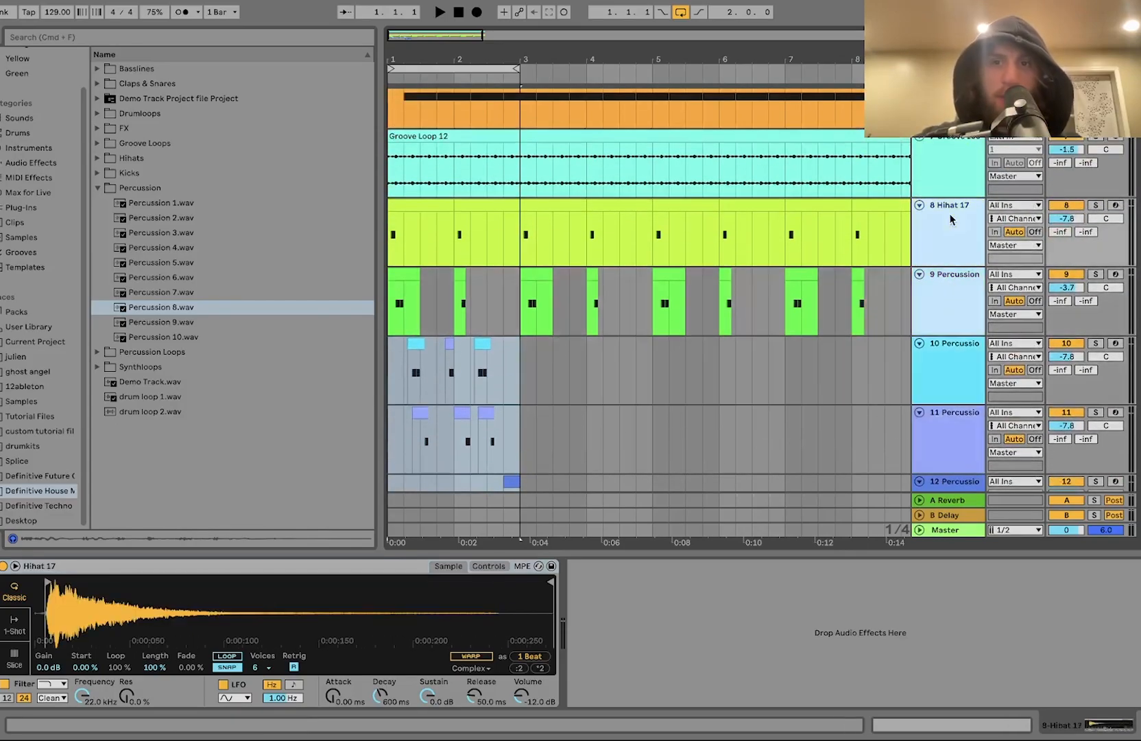
scroll(950, 218, "down", 5)
left_click_drag(523, 422, 381, 223)
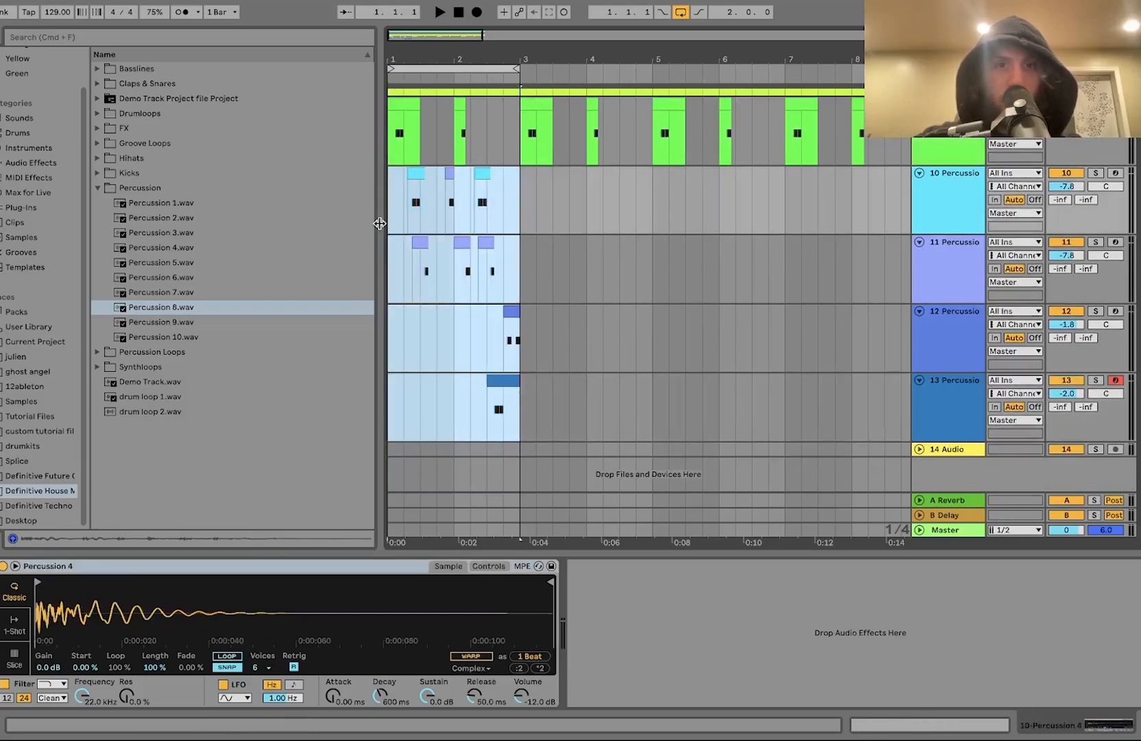
key("super+d")
Step: Delete the duplicated Percussion 8 clip in bar 4
left_click(645, 312)
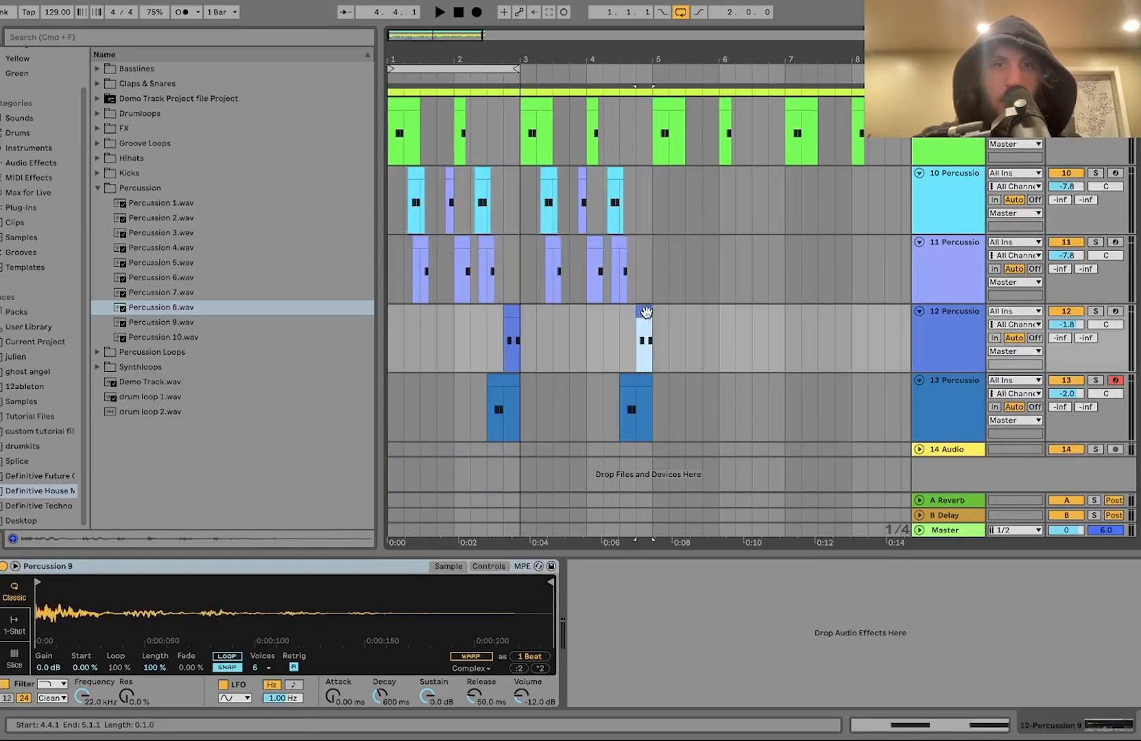
left_click(637, 381)
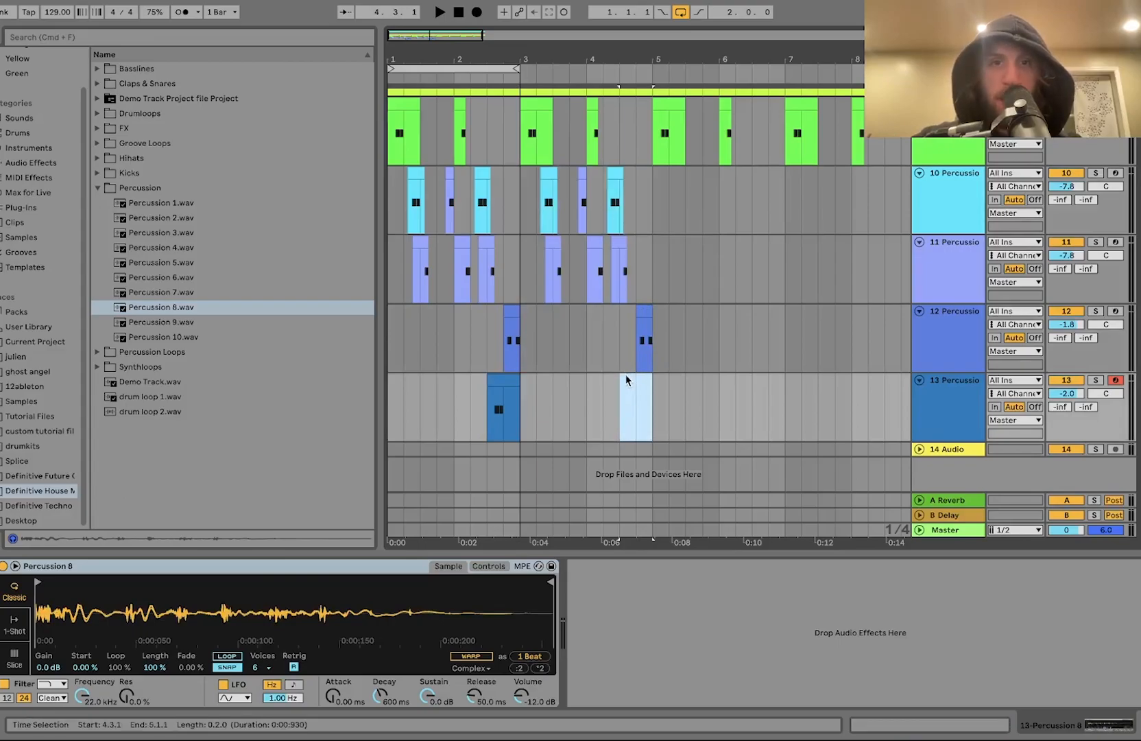
key("minus")
Step: Inspect the duplicated percussion clips in bars 3 and 4
left_click(551, 240)
scroll(550, 240, "up", 5)
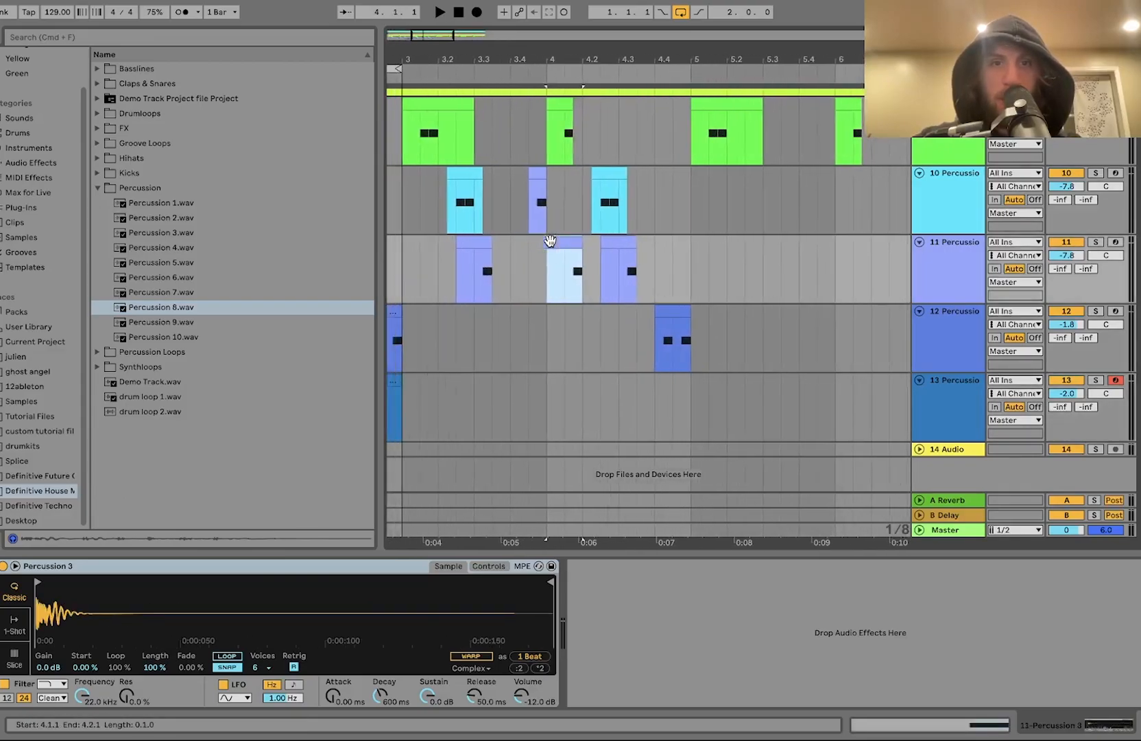
scroll(550, 240, "left", 3)
scroll(550, 240, "up", 2)
left_click(715, 231)
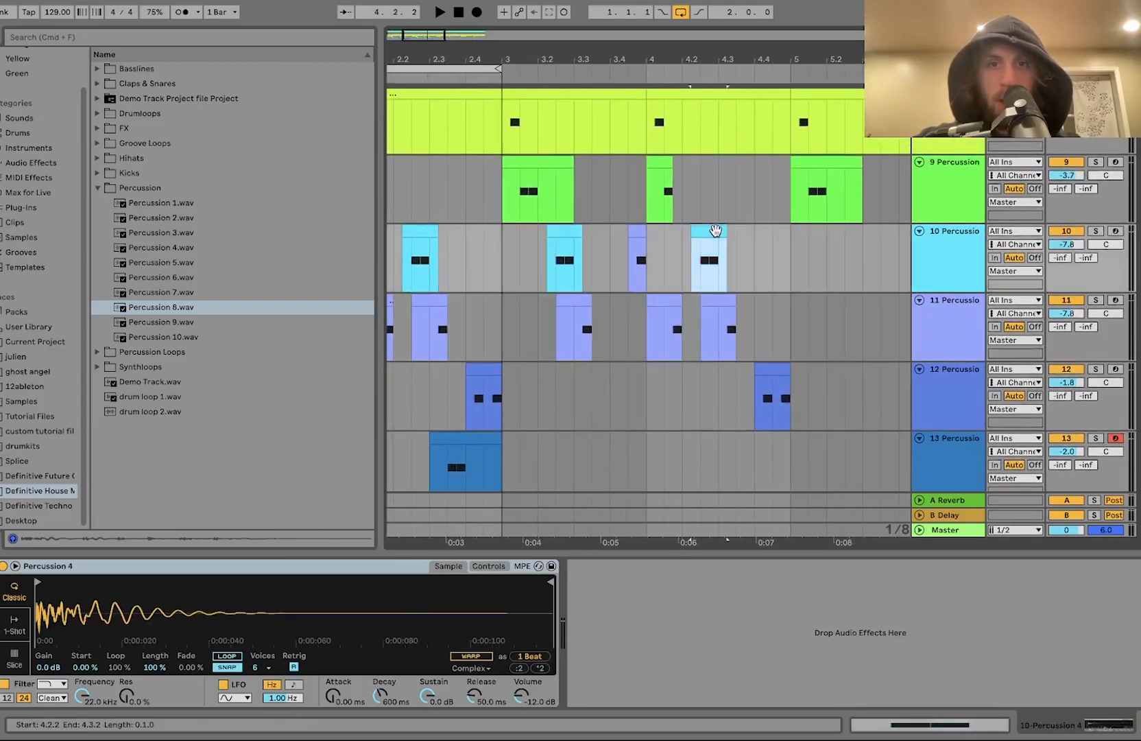
scroll(715, 231, "up", 5)
left_click_drag(689, 263, 791, 258)
scroll(790, 256, "down", 5)
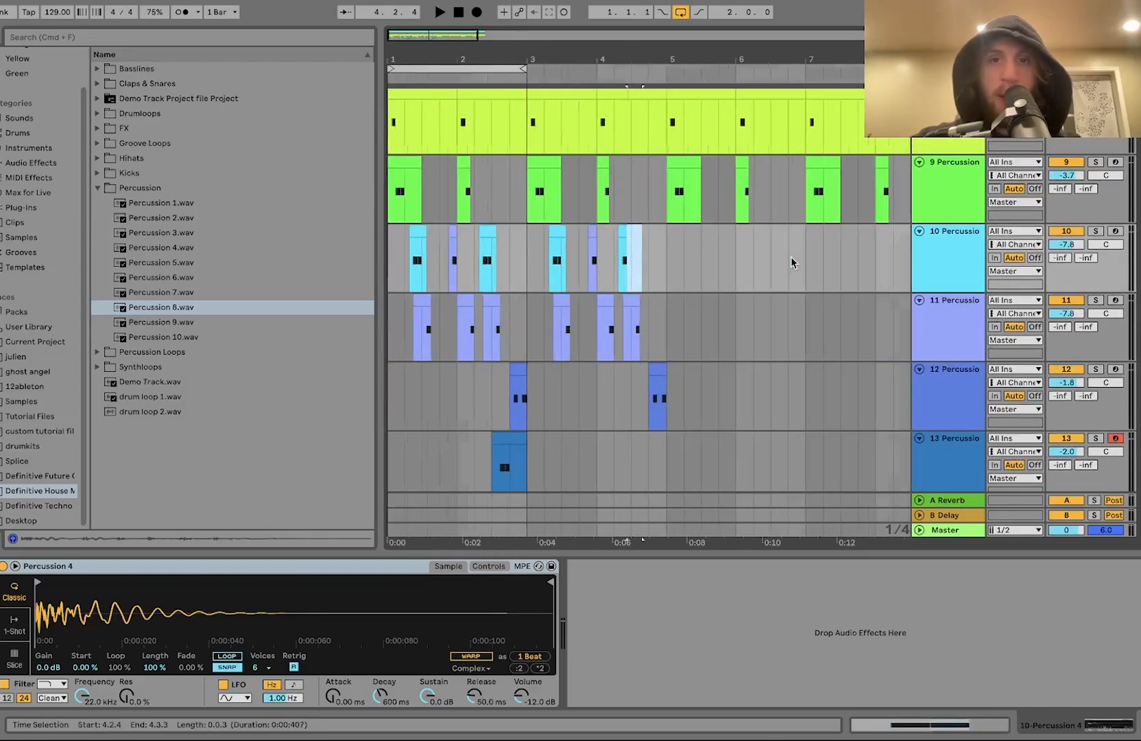
Step: Loop bars 1 to 5 of the arrangement and play it
left_click_drag(396, 269, 666, 265)
key("super+l")
key("super+t")
key("space")
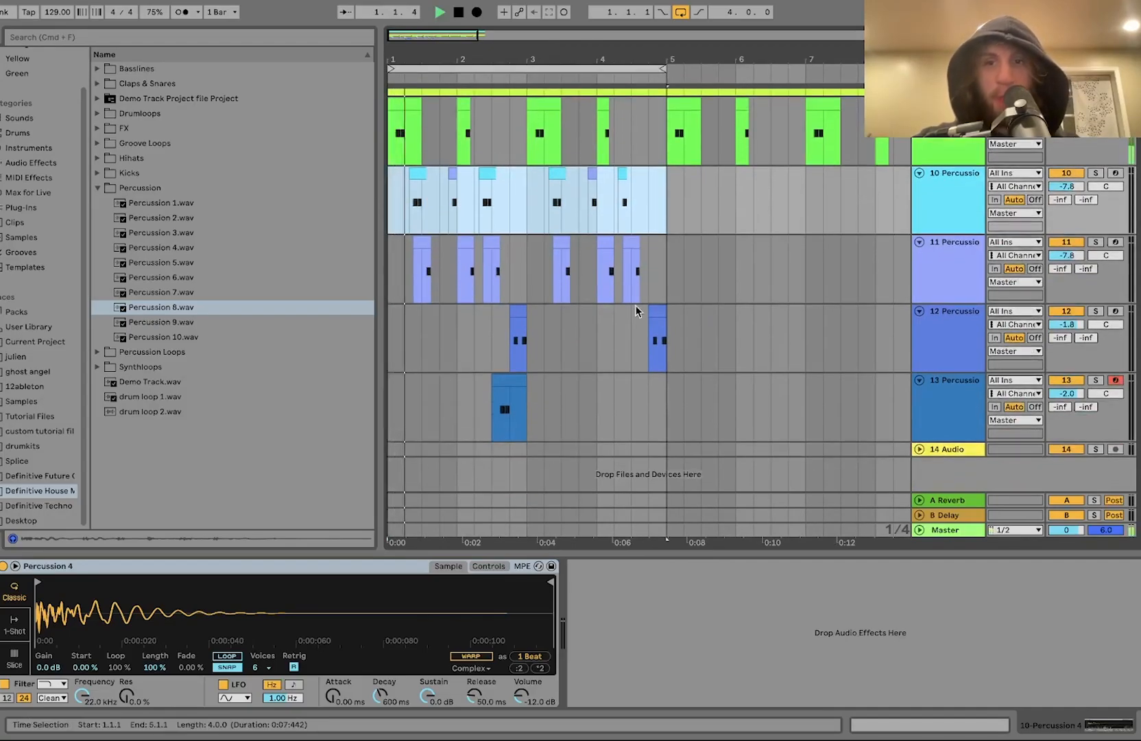
Step: Insert a new MIDI track below Percussion 8 and load an empty Drum Rack onto it
left_click(964, 416)
key("super+shift+t")
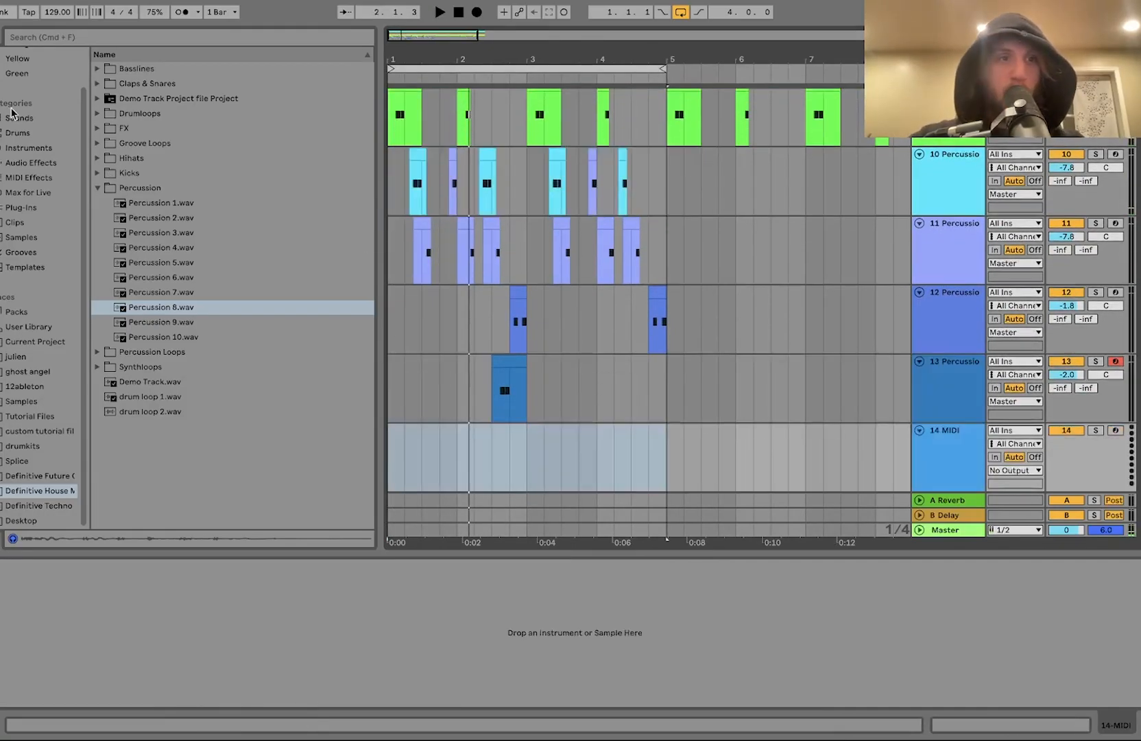
left_click(2, 133)
left_click(153, 83)
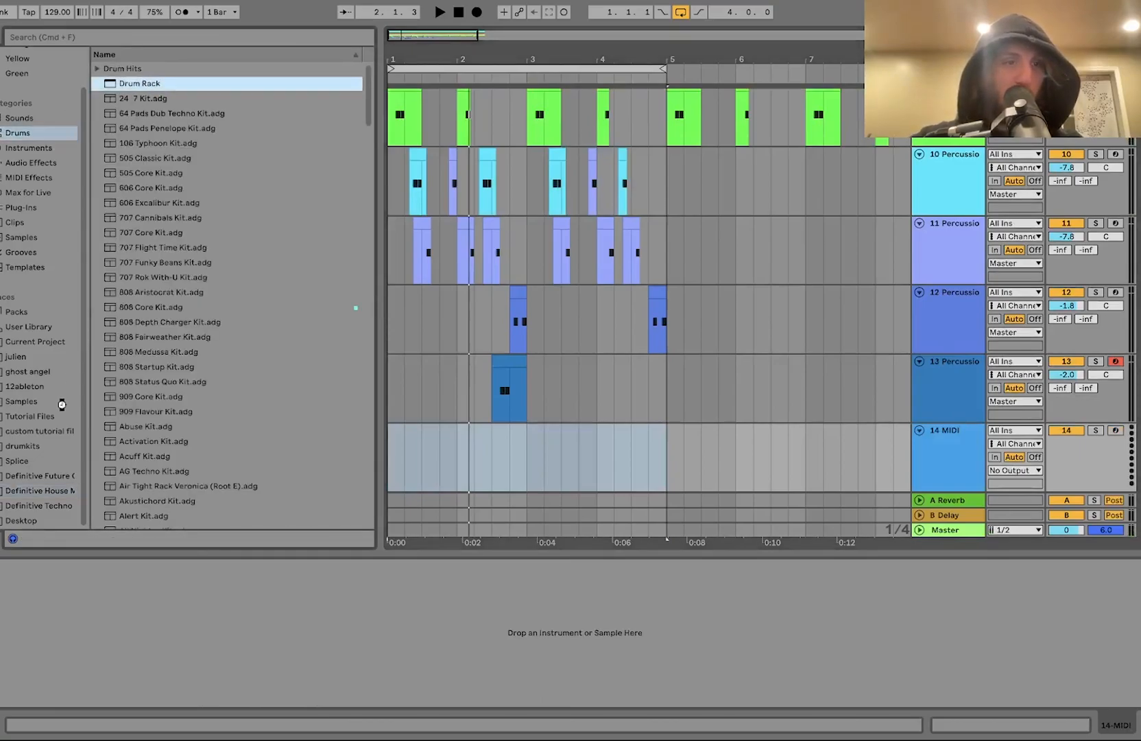
left_click(44, 491)
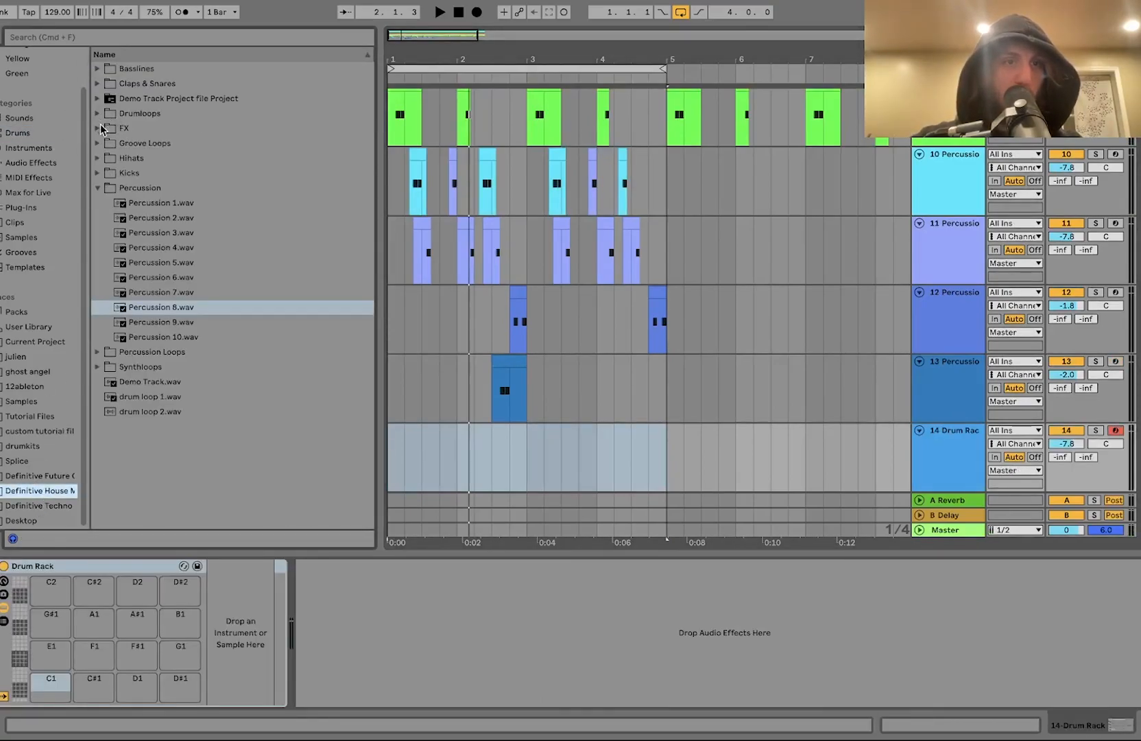
Step: Load the samples Hihat 1 to Hihat 9 onto the Drum Rack's pads
left_click(100, 160)
left_click(146, 176)
left_click(161, 292, "shift")
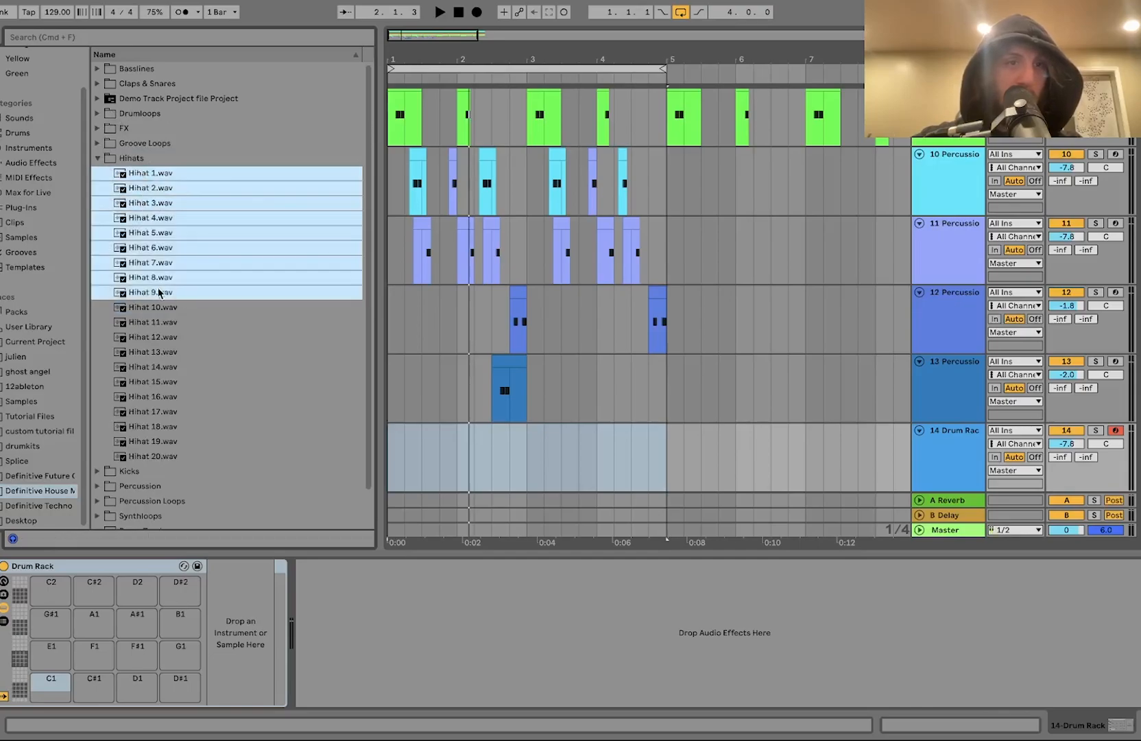
left_click_drag(80, 576, 56, 692)
Step: Create a four-bar MIDI clip from bar 1 on the Drum Rack track and apply the Logic 16 Swing 63 groove
left_click(561, 484)
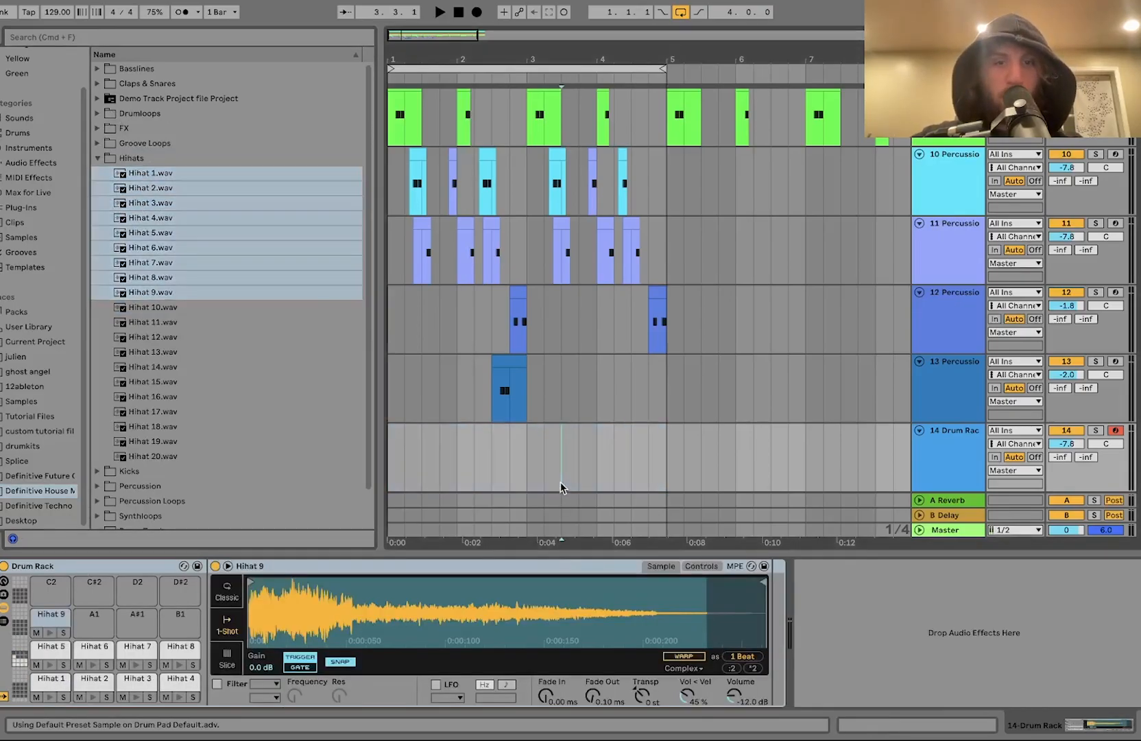
left_click_drag(673, 472, 387, 461)
key("super+shift+m")
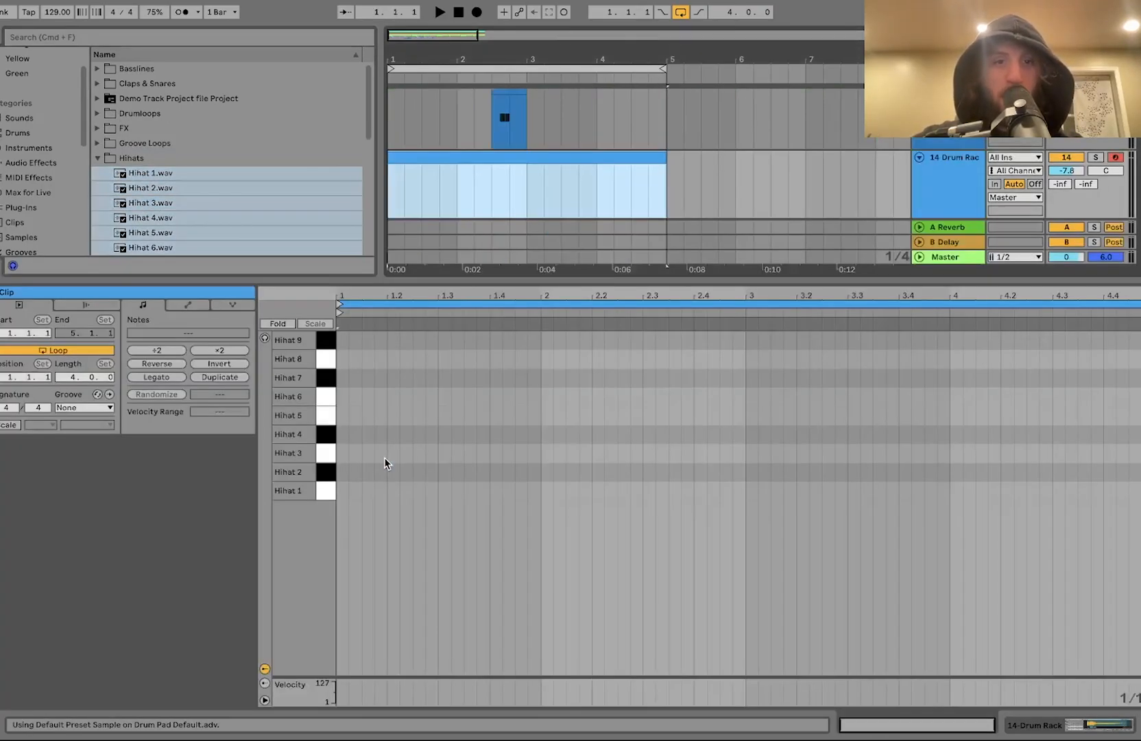
left_click(102, 408)
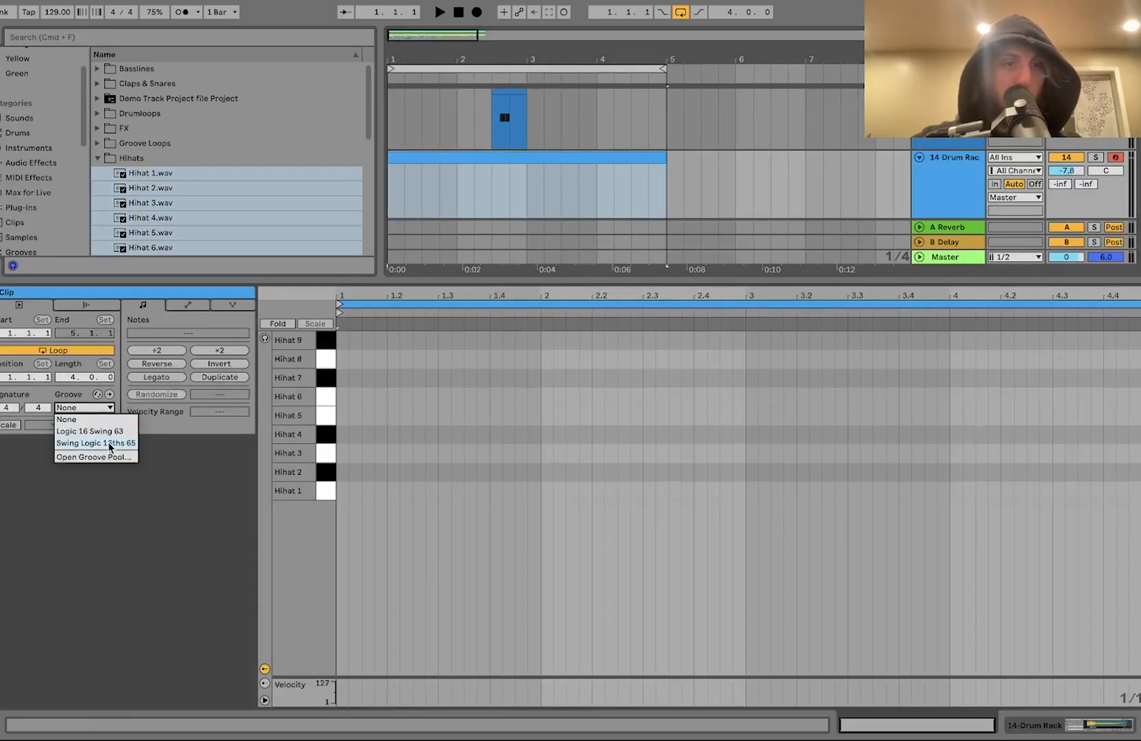
left_click(109, 432)
Step: Fold the note editor and place a Hihat 2 note at 1.1.1 and a Hihat 1 note at 1.1.2
double_click(346, 455)
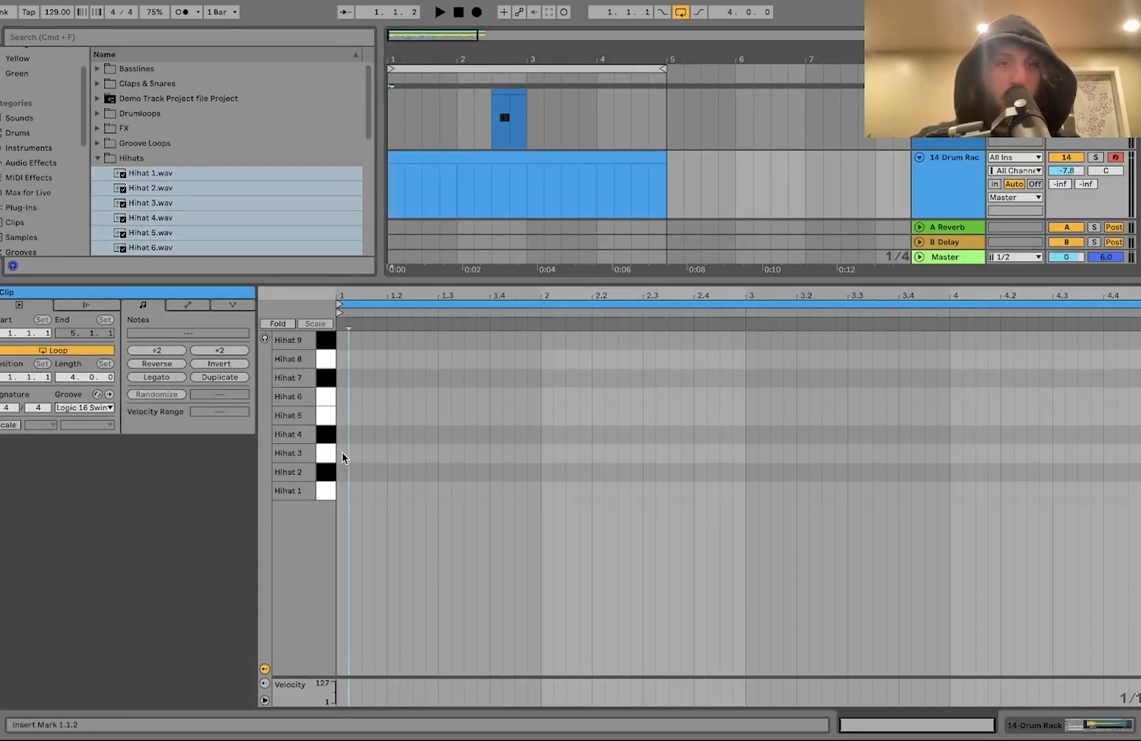
left_click(282, 324)
left_click(275, 324)
left_click(323, 462)
key("super+d")
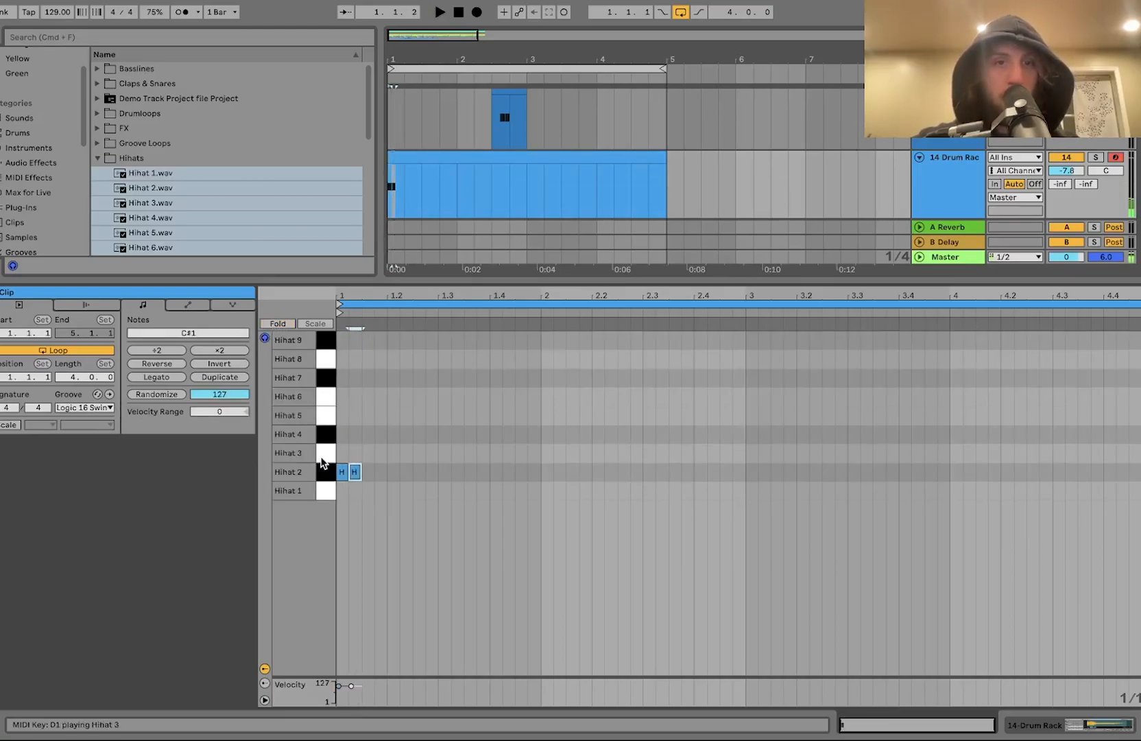
key("Right")
key("Right")
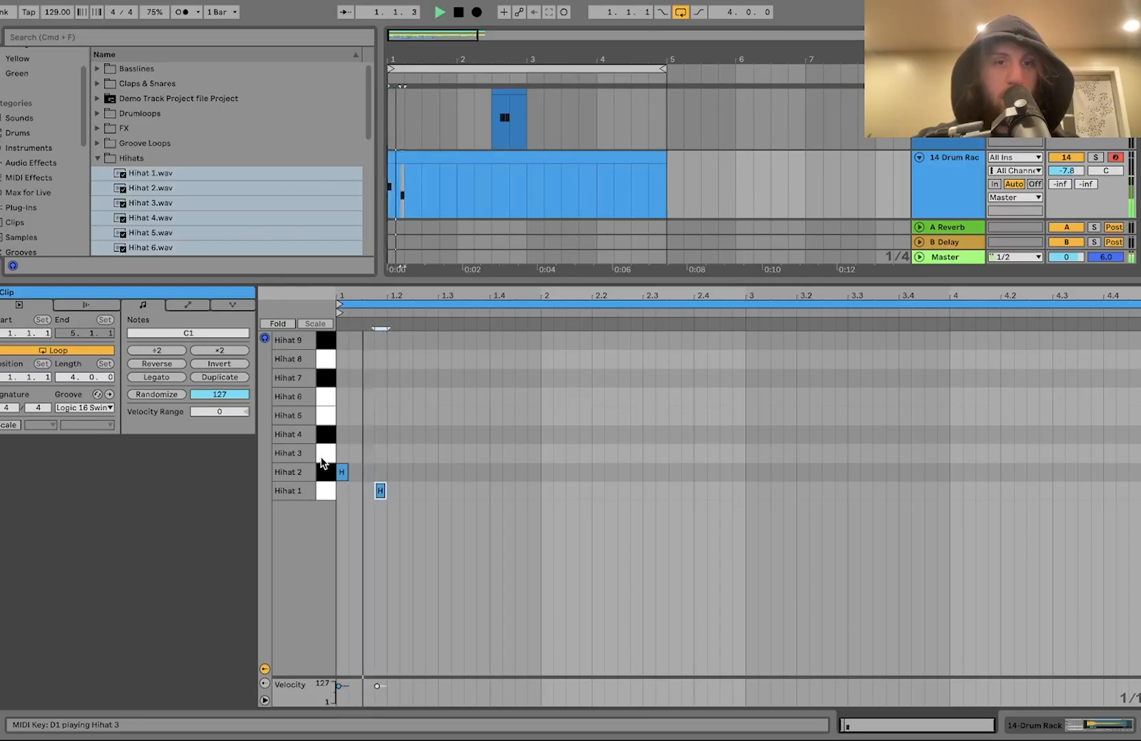
key("Left")
key("Left")
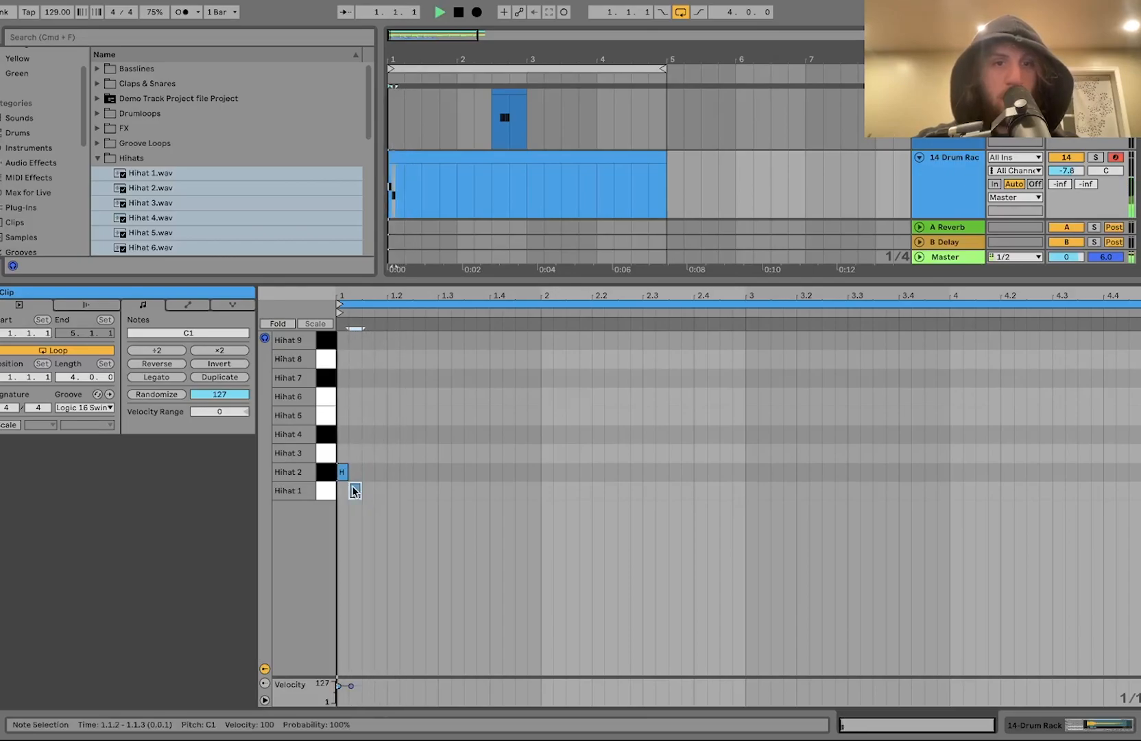
Step: Add a Hihat 2 note at 1.1.4 and play the clip
double_click(381, 452)
key("space")
key("Down")
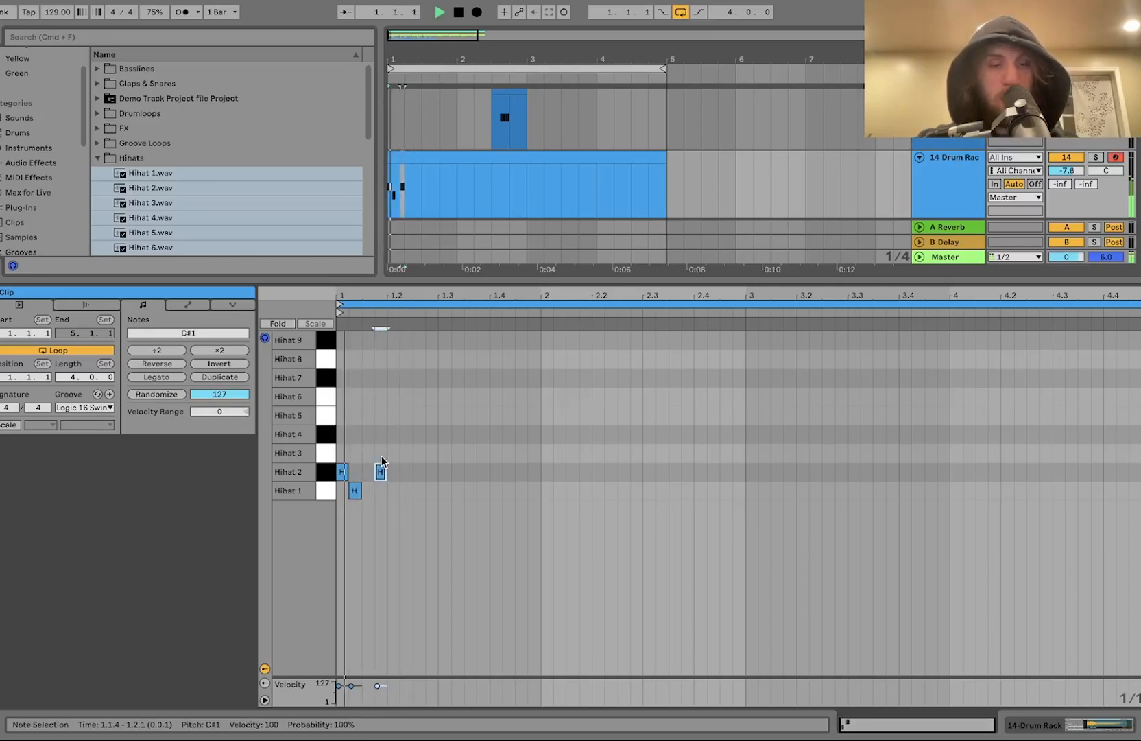
key("space")
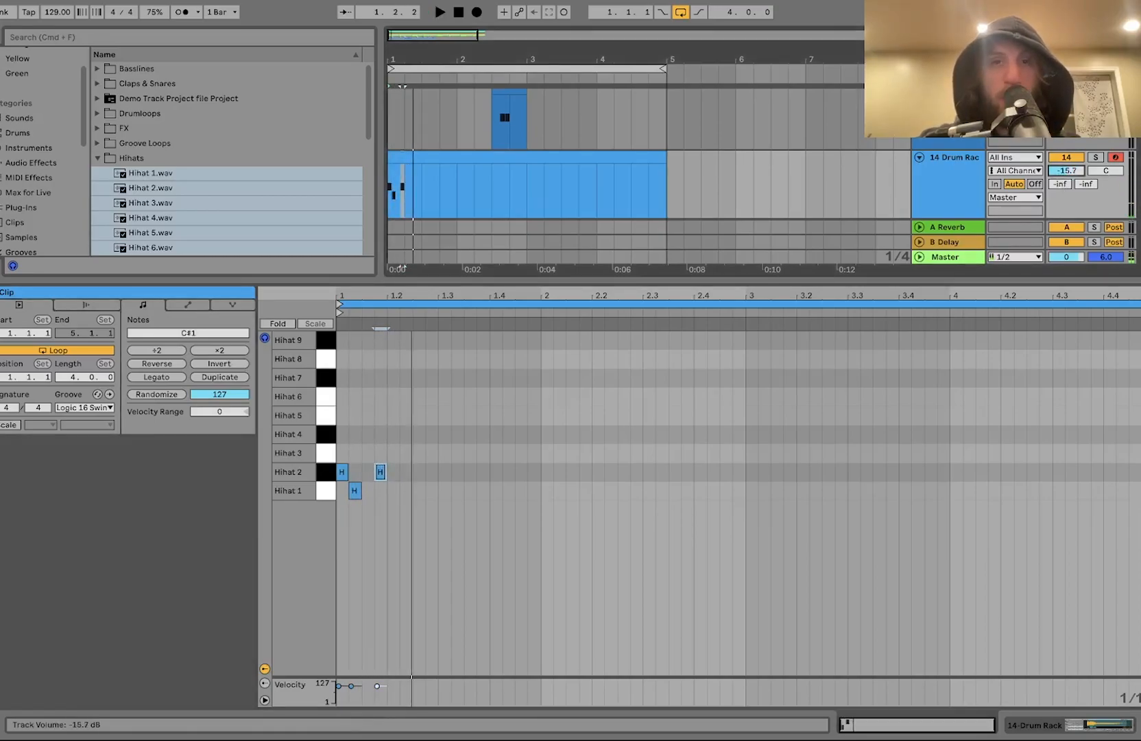
Step: Add Hihat 4 notes at 1.2.2 and 1.2.4
left_click(404, 460)
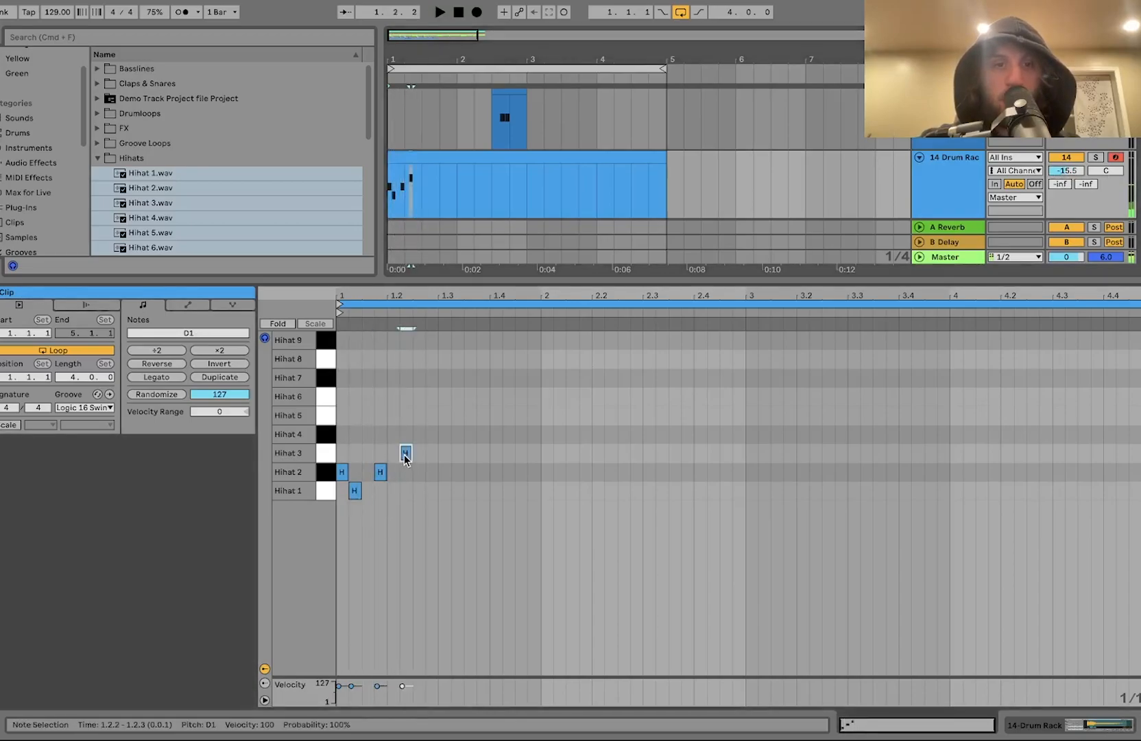
double_click(404, 456)
key("Up")
key("Up")
key("Down")
key("super+d")
key("Right")
key("space")
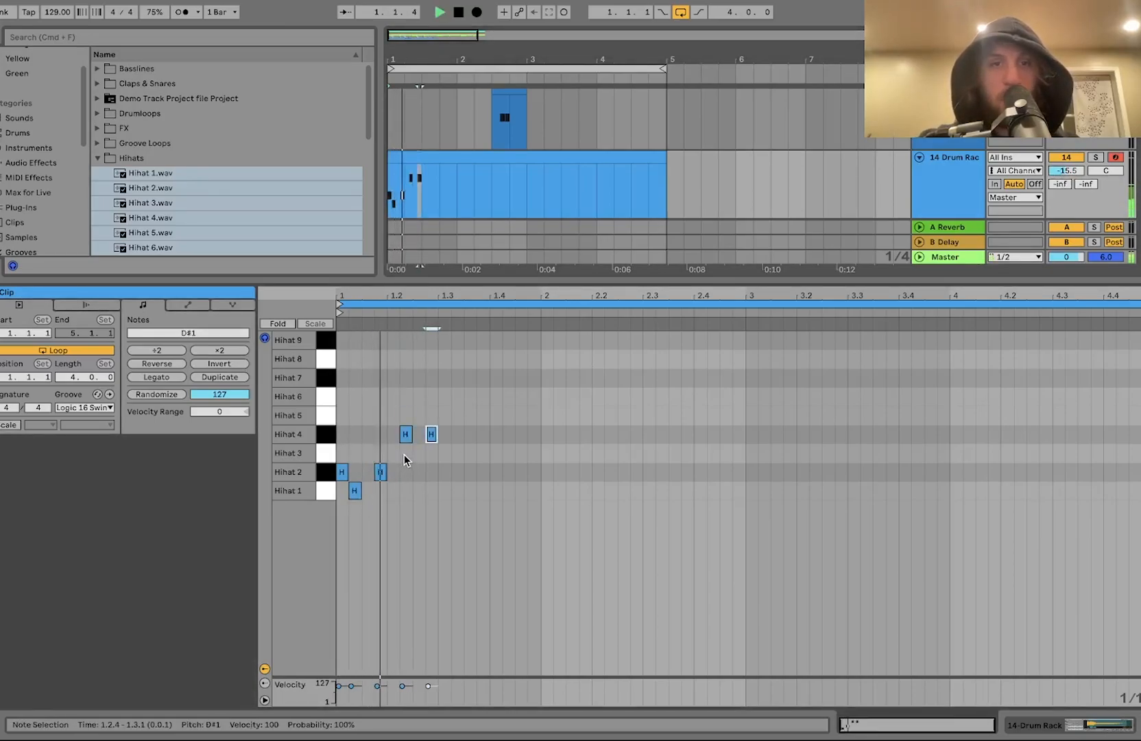
Step: Add a run of five sixteenth-note Hihat 6 notes from 1.3.2 to 1.4.2
double_click(458, 398)
key("Up")
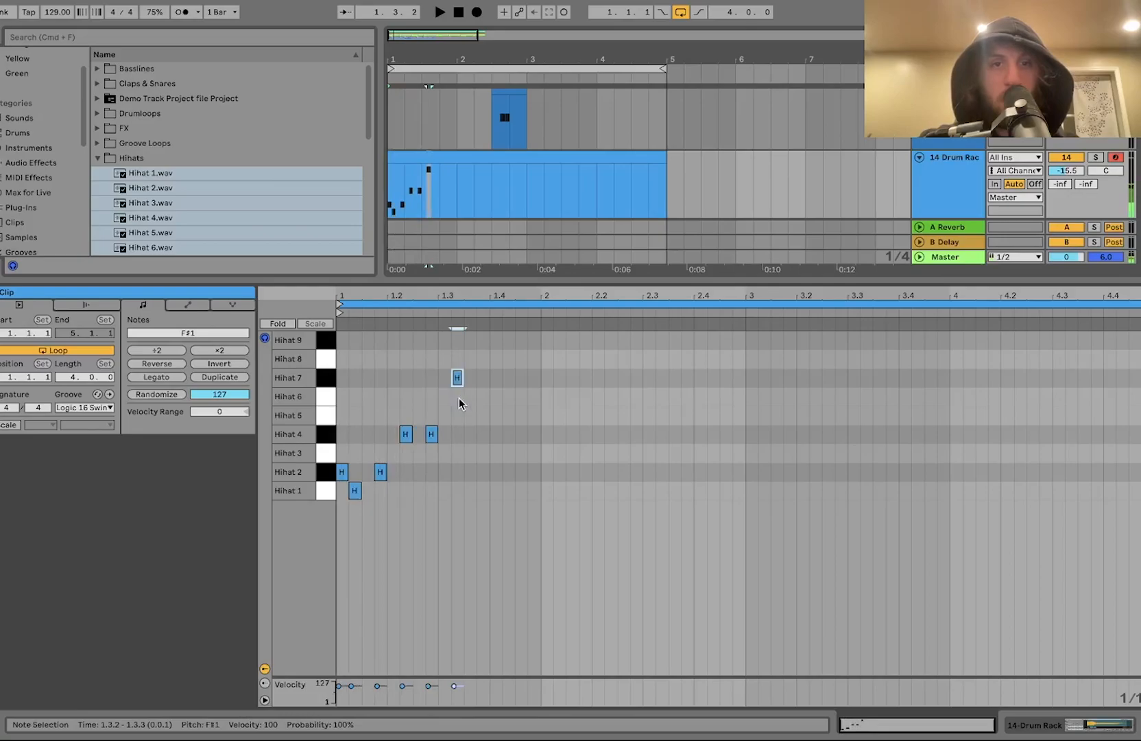
key("Down")
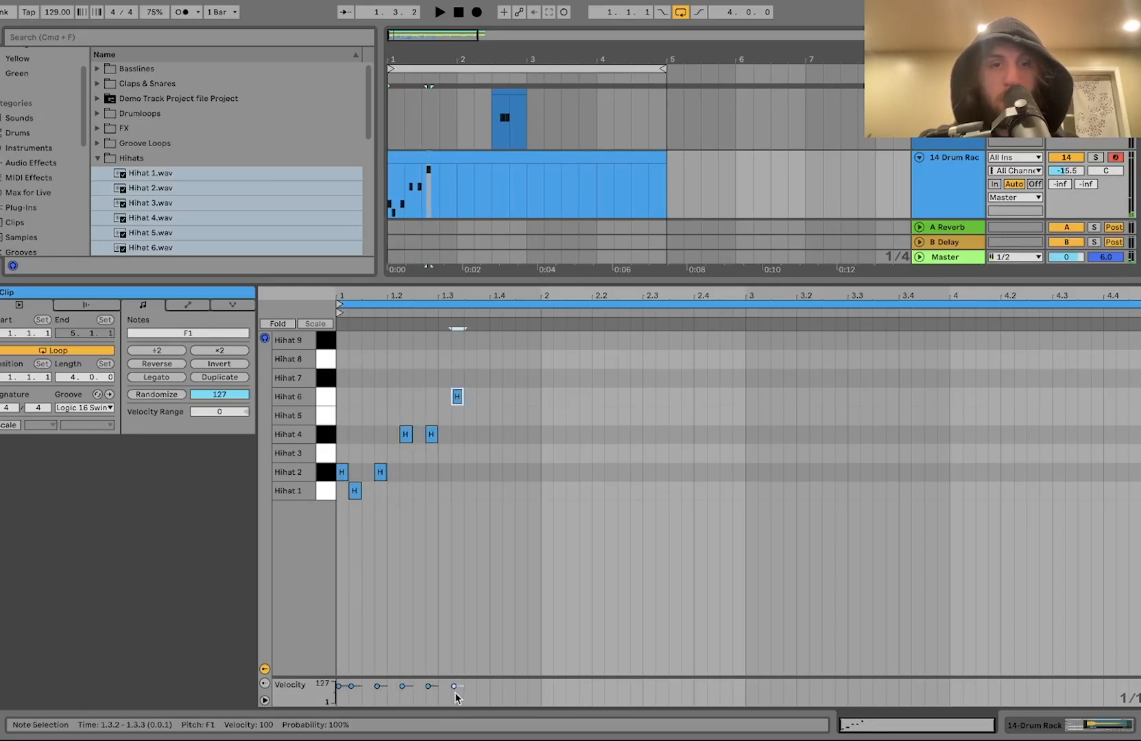
key("super+d")
key("super+d")
key("space")
key("super+d")
Step: Duplicate the last Hihat 6 note to 1.4.3 and move the copy up to the Hihat 9 row
key("super+d")
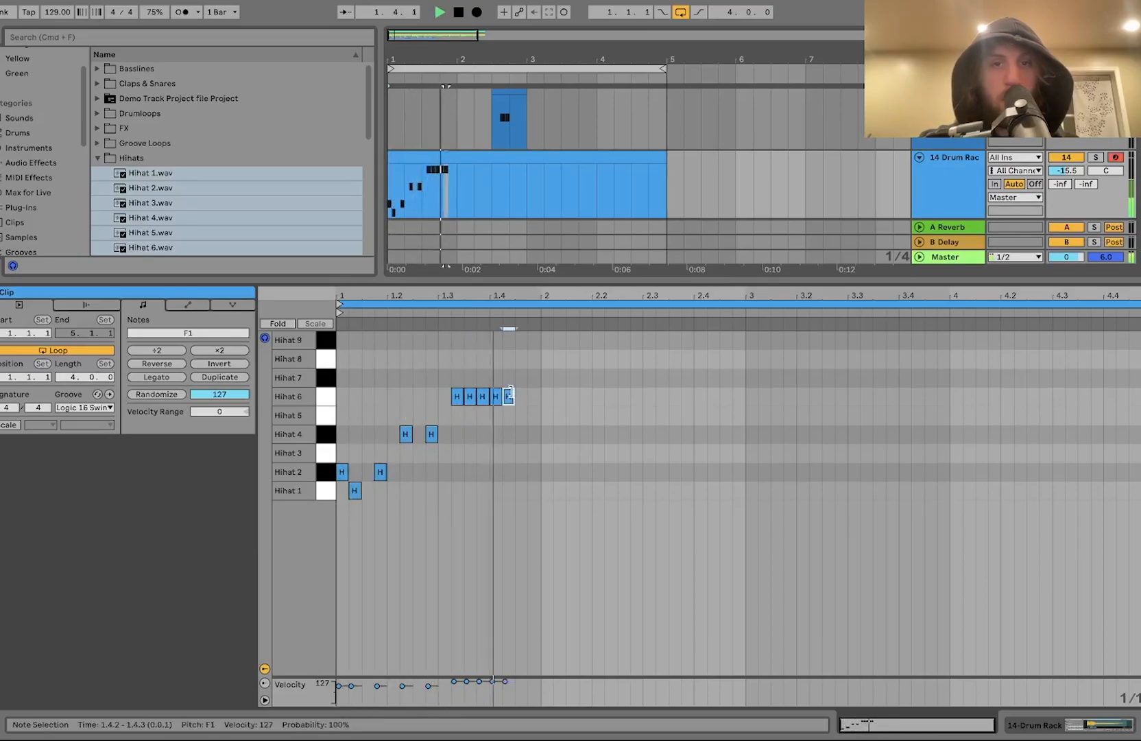
key("space")
key("super+d")
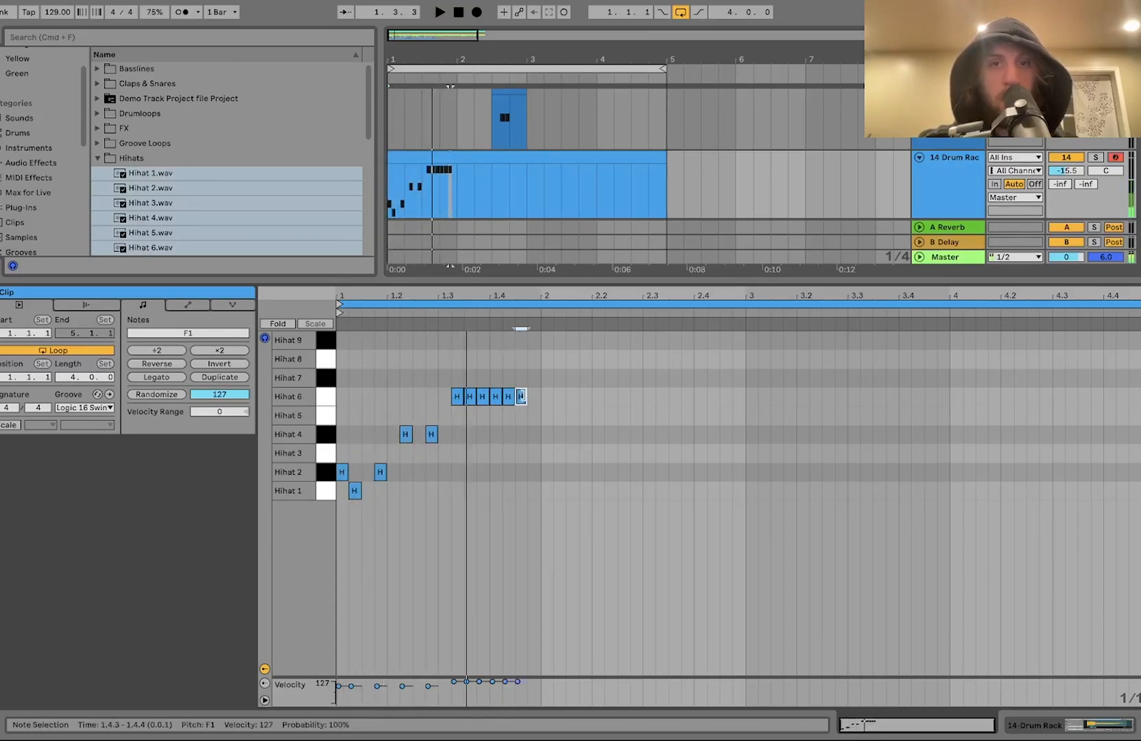
key("Up")
key("Up")
key("Up")
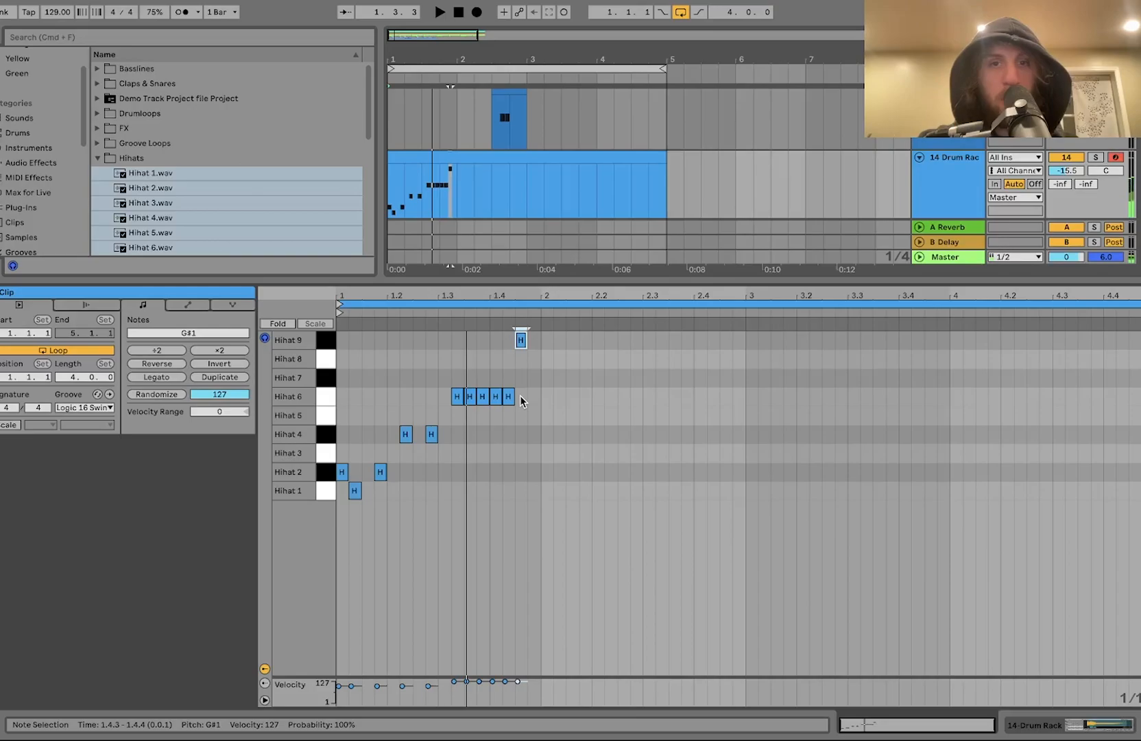
Step: Select the whole one-bar hi-hat pattern and duplicate it three times to fill four bars
key("space")
key("Right")
key("Left")
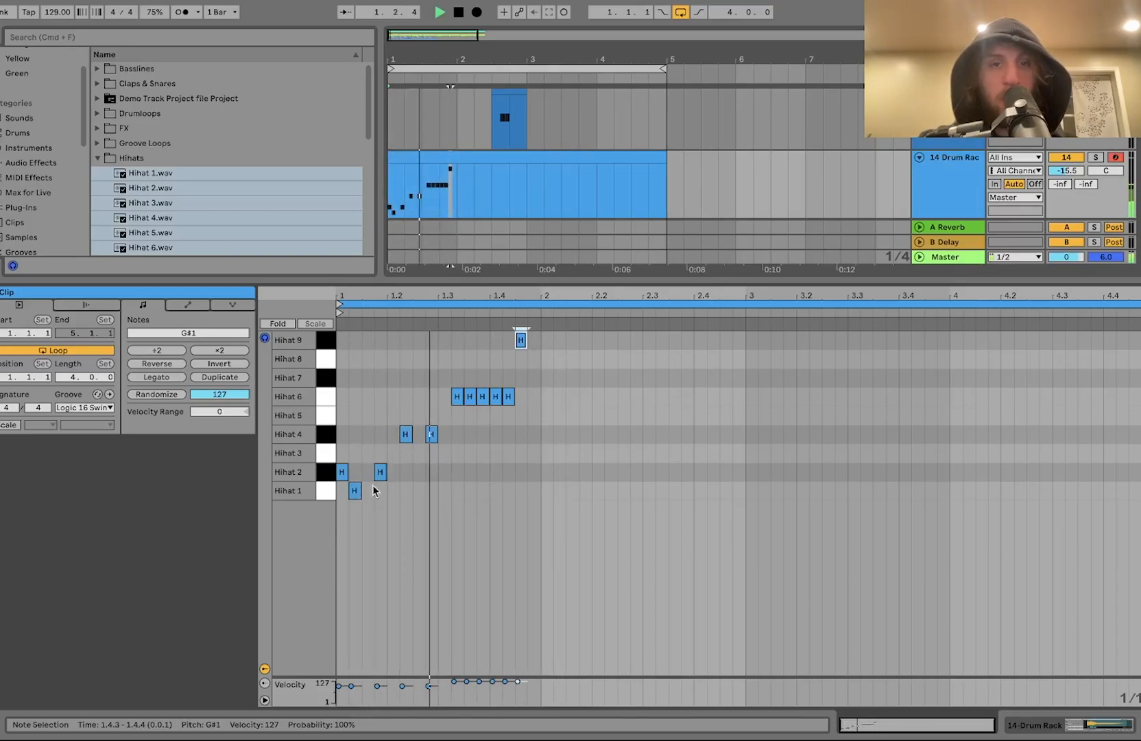
key("space")
left_click_drag(343, 512, 541, 320)
key("ctrl+d")
key("ctrl+d")
key("ctrl+d")
key("space")
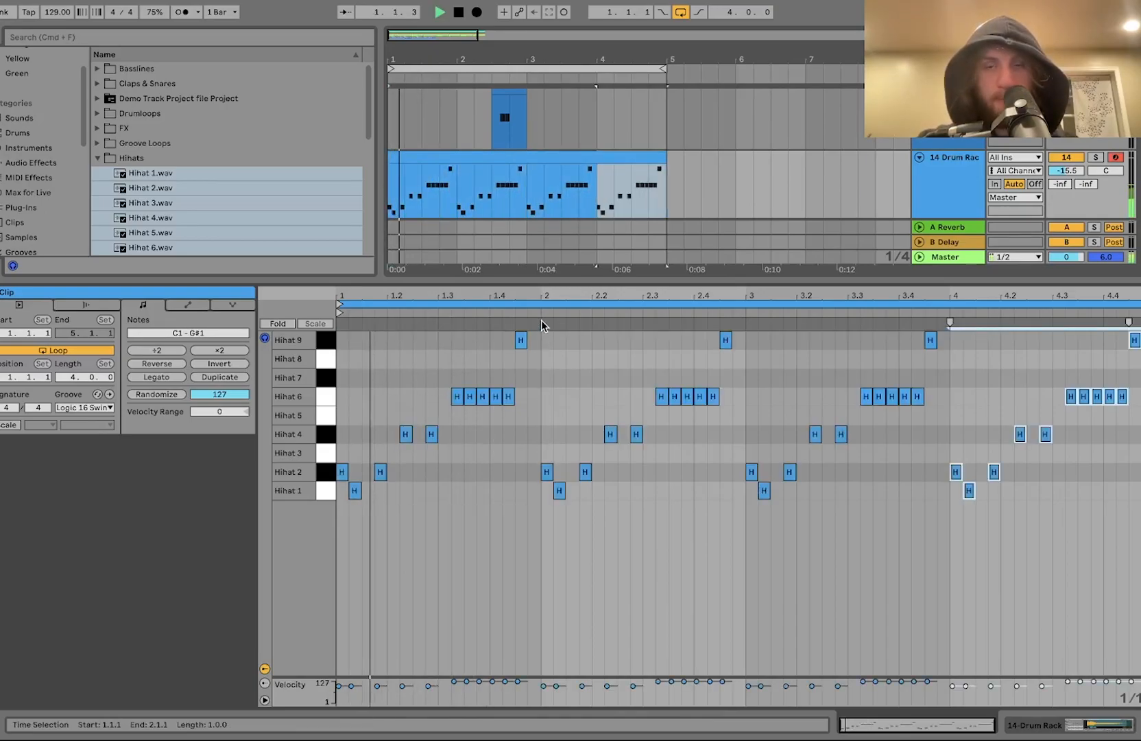
Step: Duplicate the four-bar percussion and Drum Rack clips to extend them to eight bars, and loop the eight-bar range
double_click(946, 176)
key("minus")
left_click(483, 379)
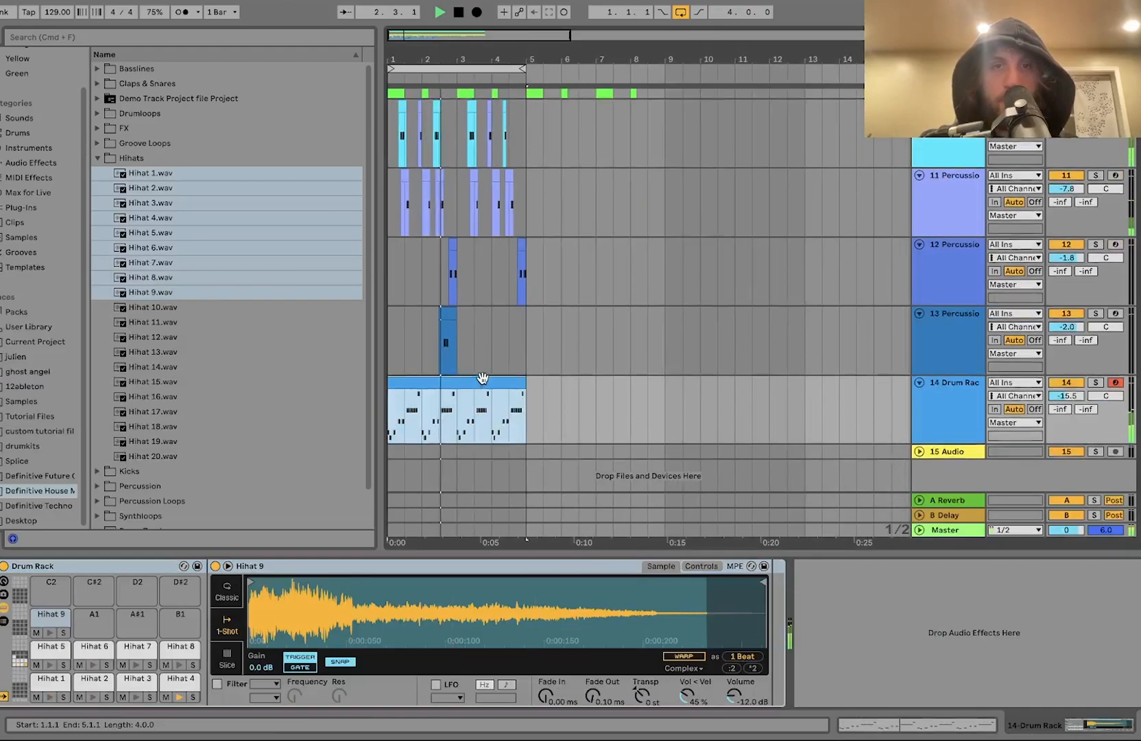
scroll(483, 378, "up", 5)
left_click(394, 241, "shift")
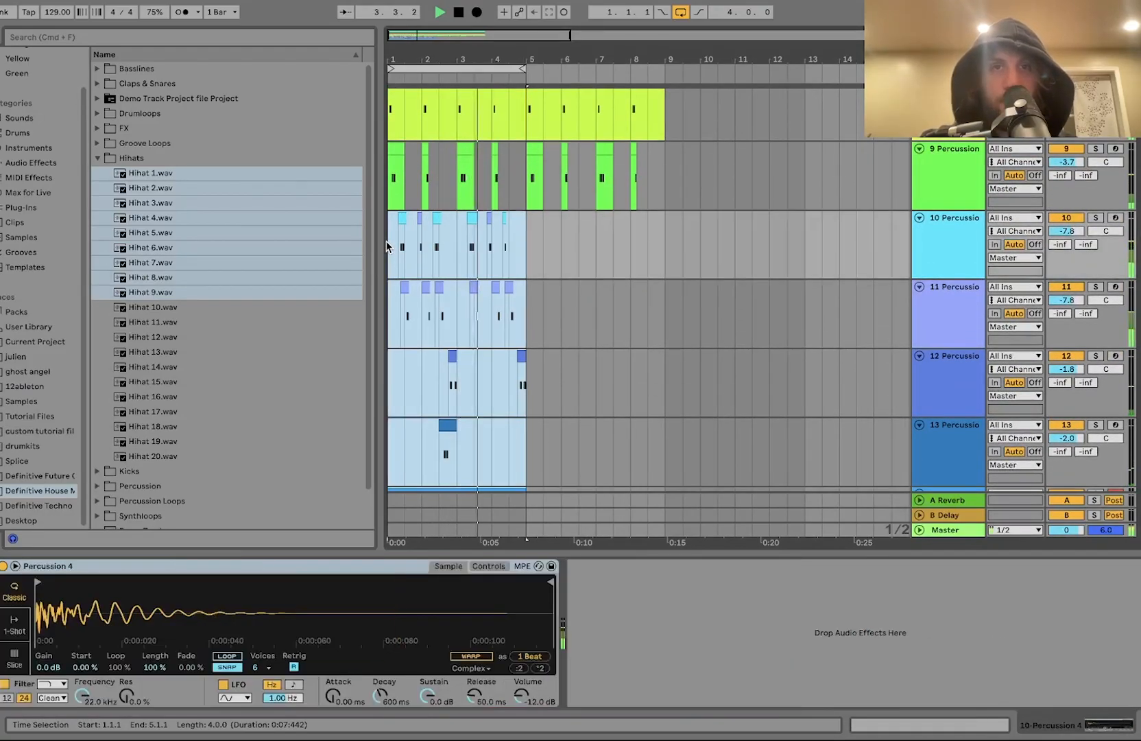
key("ctrl+d")
left_click(390, 252, "shift")
key("ctrl+l")
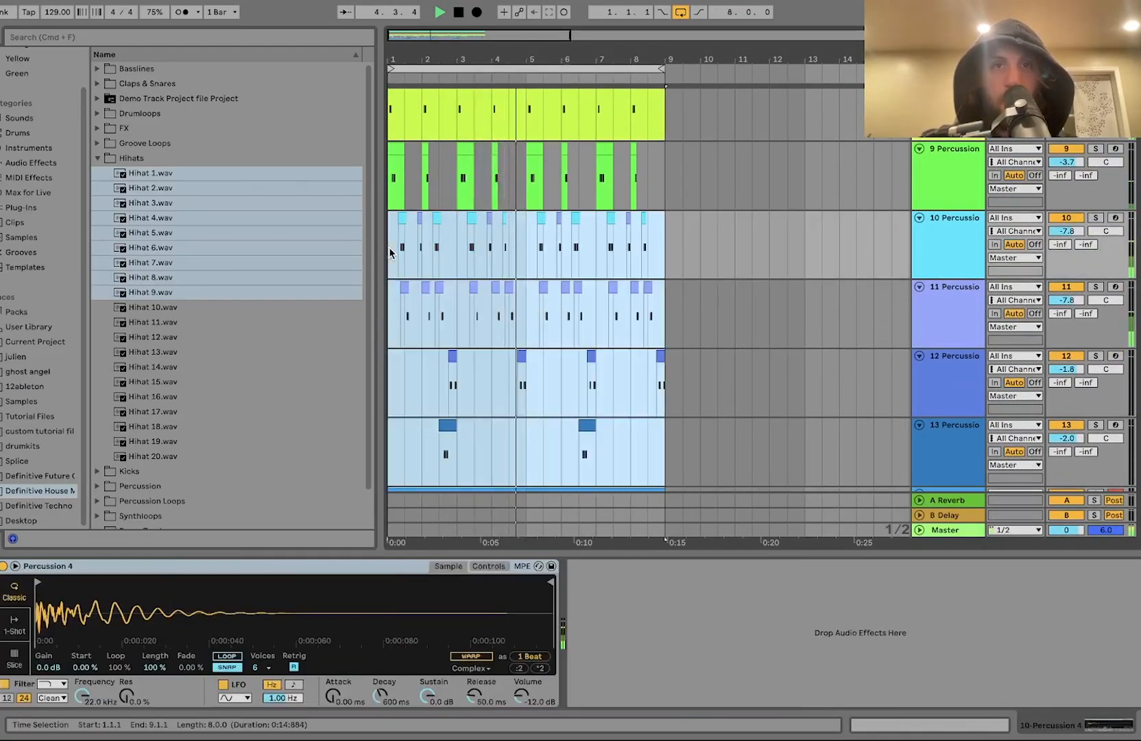
Step: Browse and preview the groove loops and percussion loops in the sample library
scroll(562, 407, "down", 3)
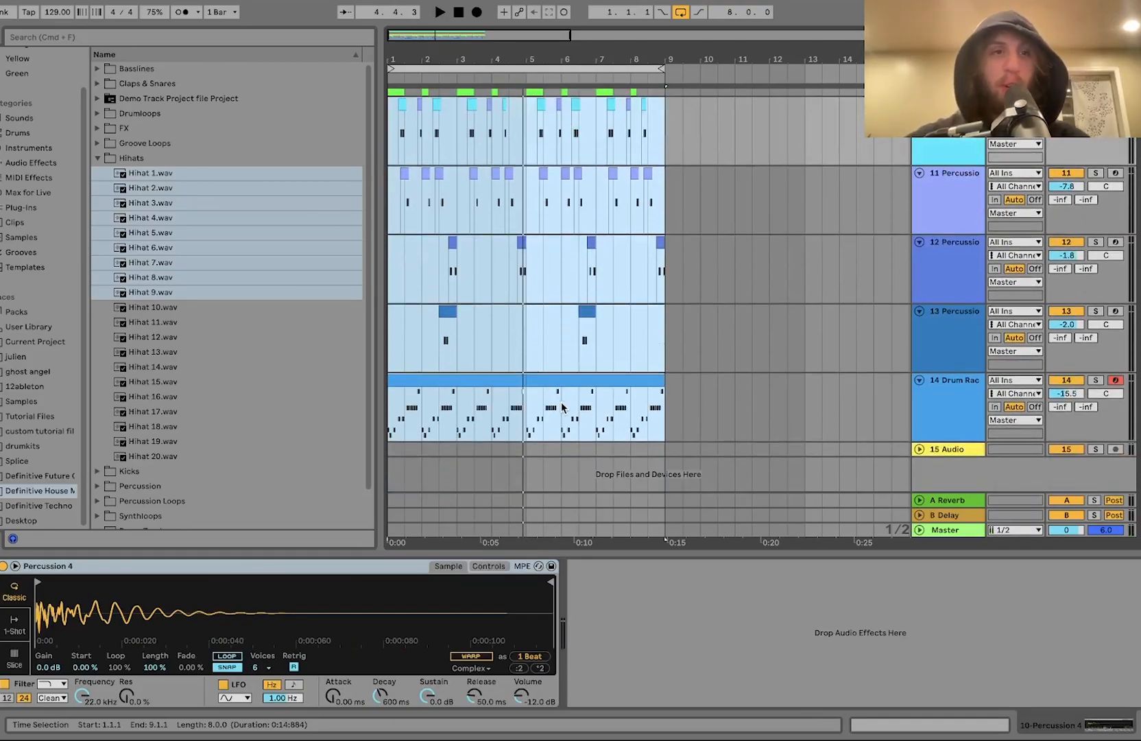
left_click(148, 143)
left_click(167, 233)
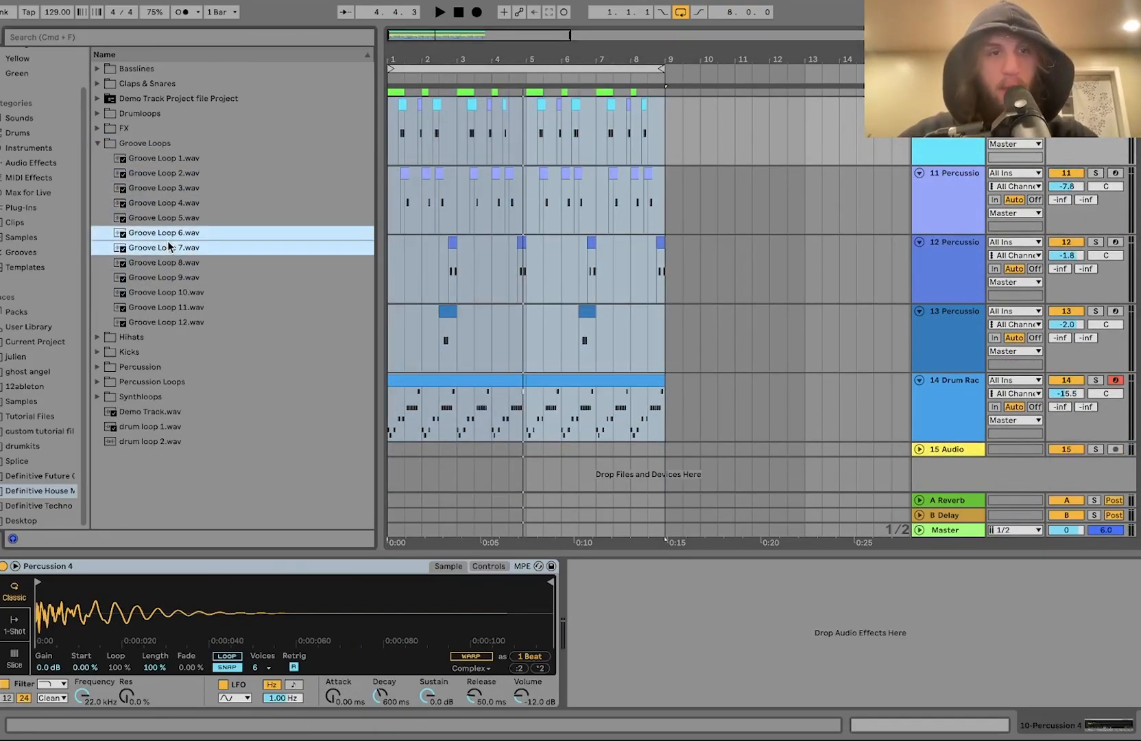
left_click(163, 218)
left_click(163, 382)
left_click(168, 278)
key("Down")
key("Down")
key("Down")
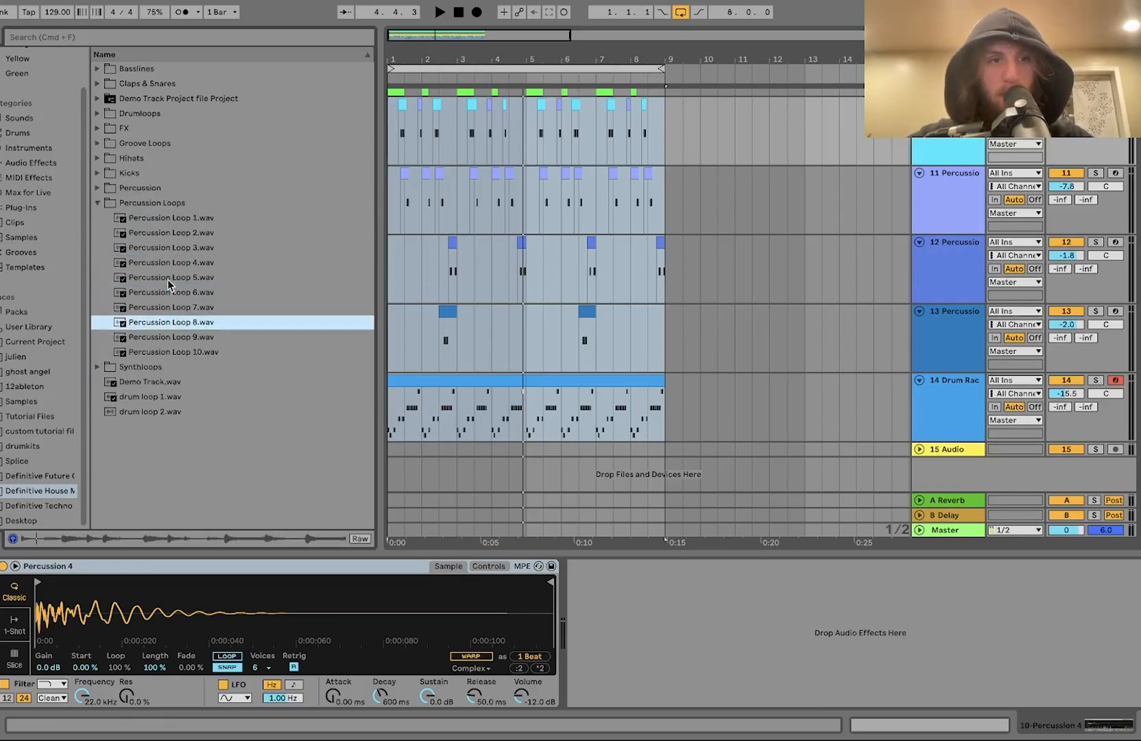
key("Up")
left_click(175, 326)
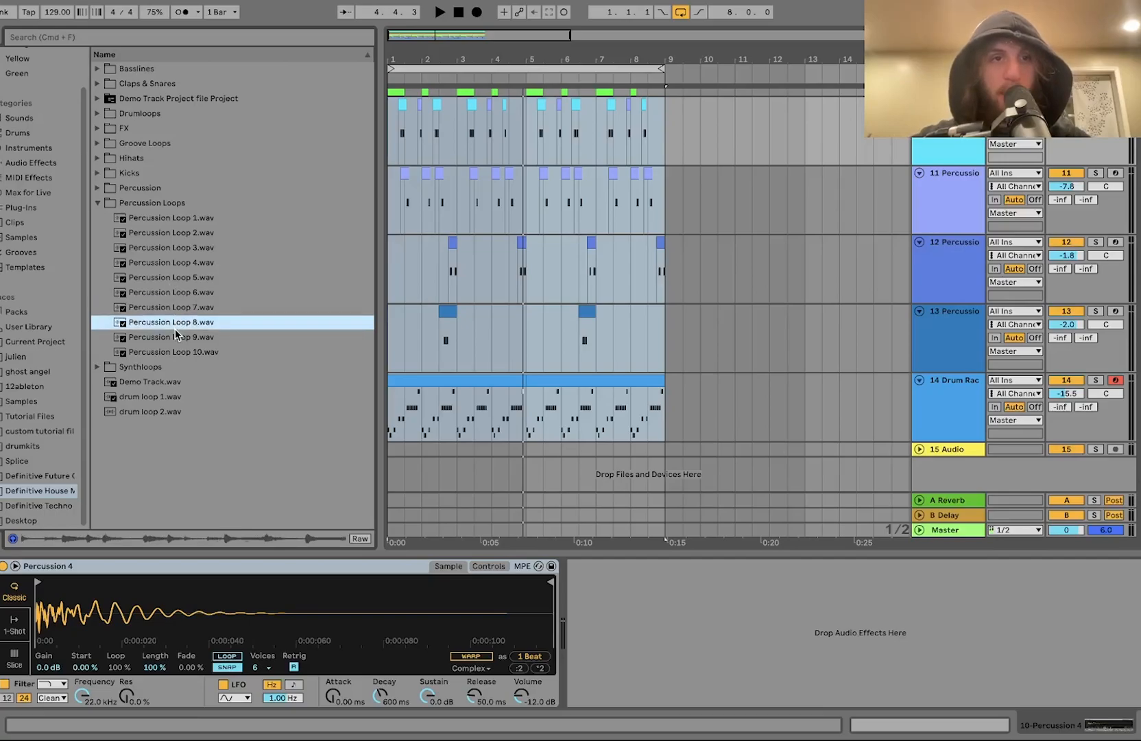
left_click(178, 339)
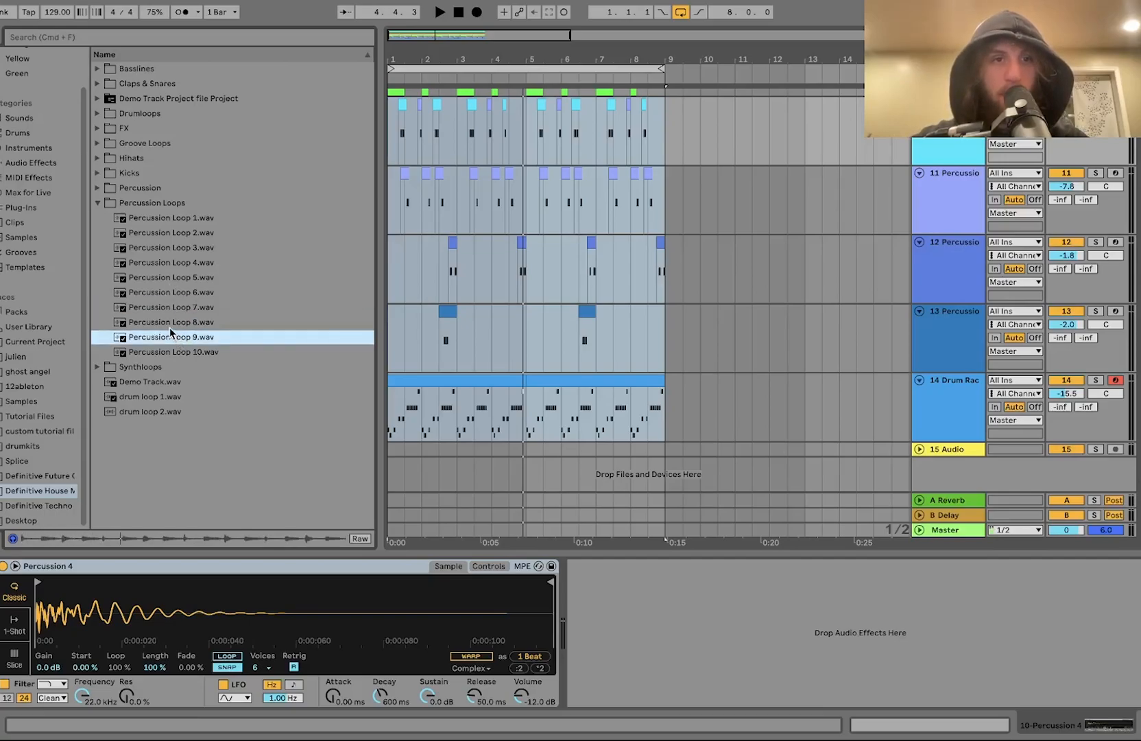
left_click(168, 327)
Step: Add Percussion Loop 8.wav on a new audio track, solo it and reset its volume to 0 dB
left_click_drag(352, 492, 662, 463)
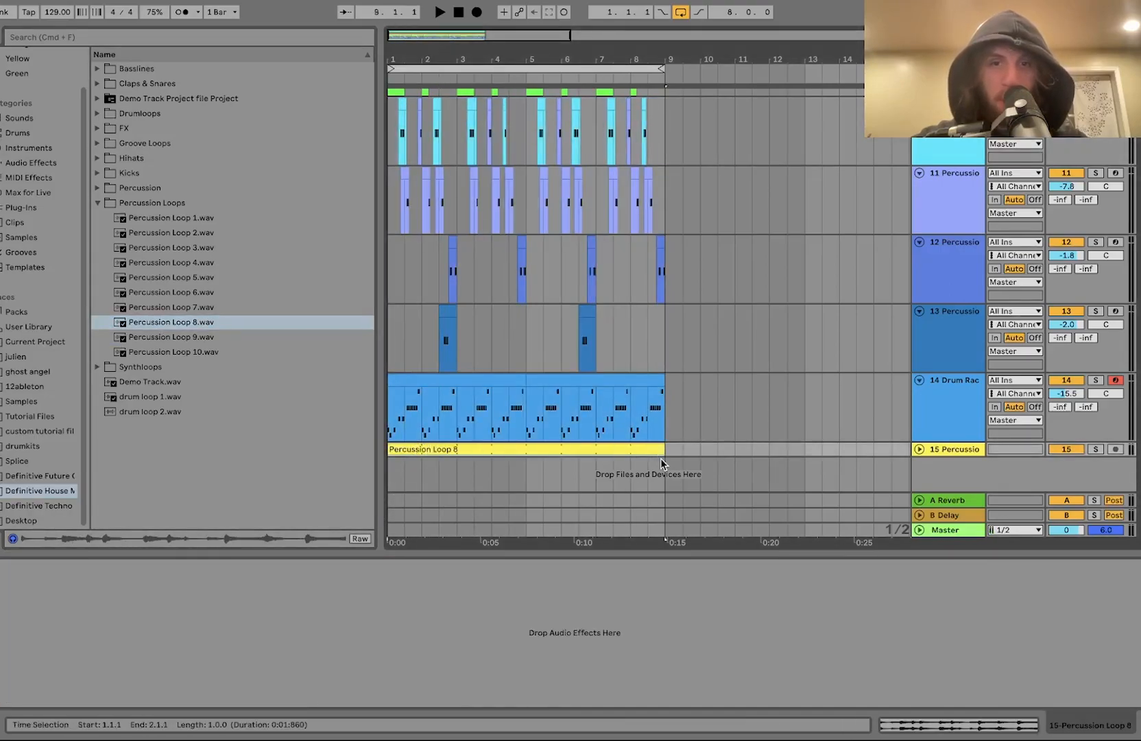
left_click(919, 449)
key("space")
left_click_drag(1066, 443, 1065, 465)
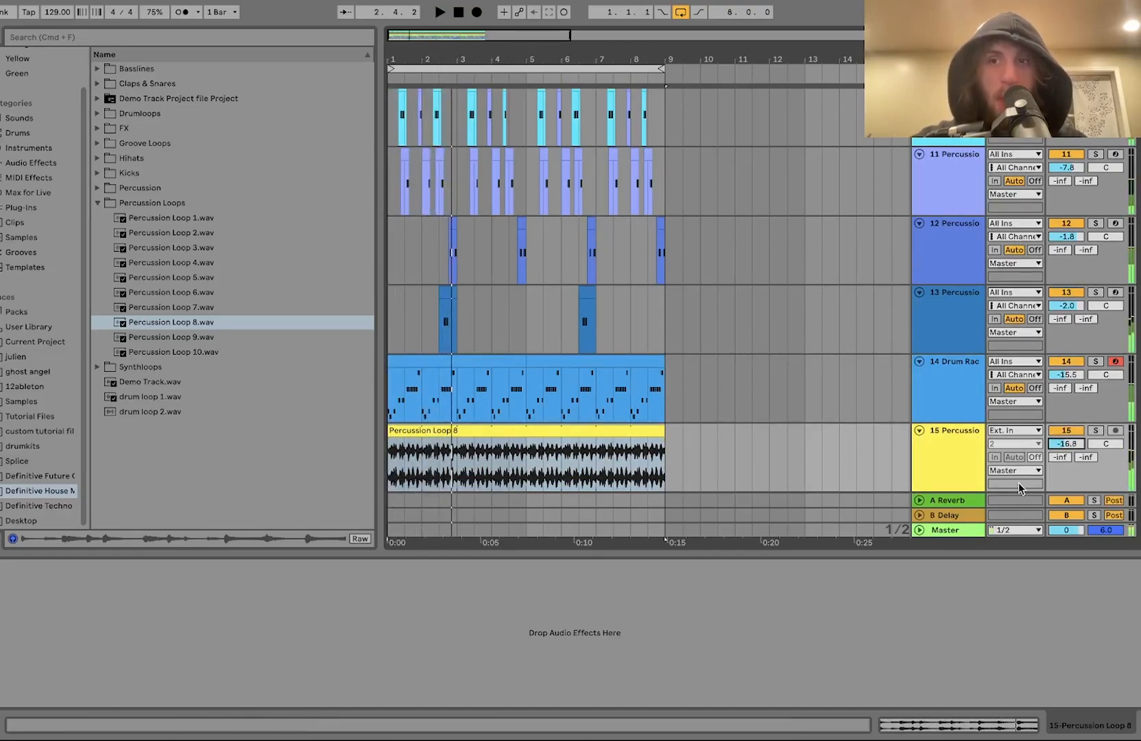
left_click(1095, 430)
key("Delete")
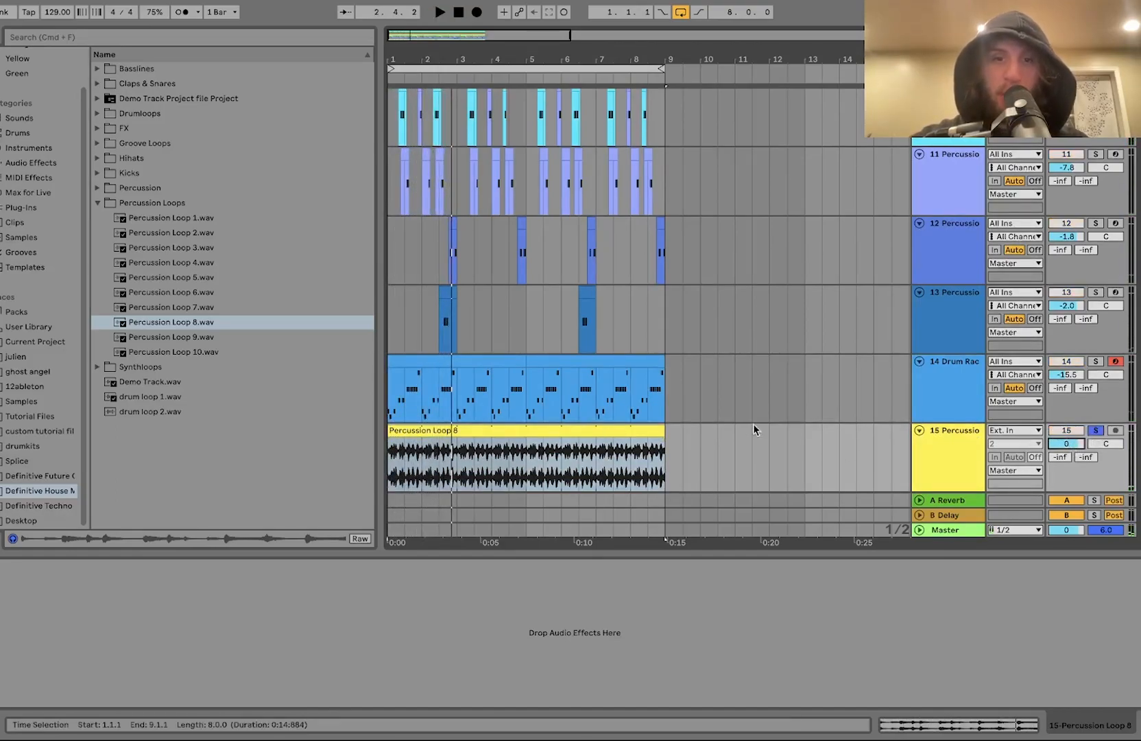
Step: Open the Percussion Loop 8 clip, use Beats warping preserving Transients with forward loop mode, and set the envelope to 32
double_click(636, 437)
left_click(149, 336)
left_click(149, 348)
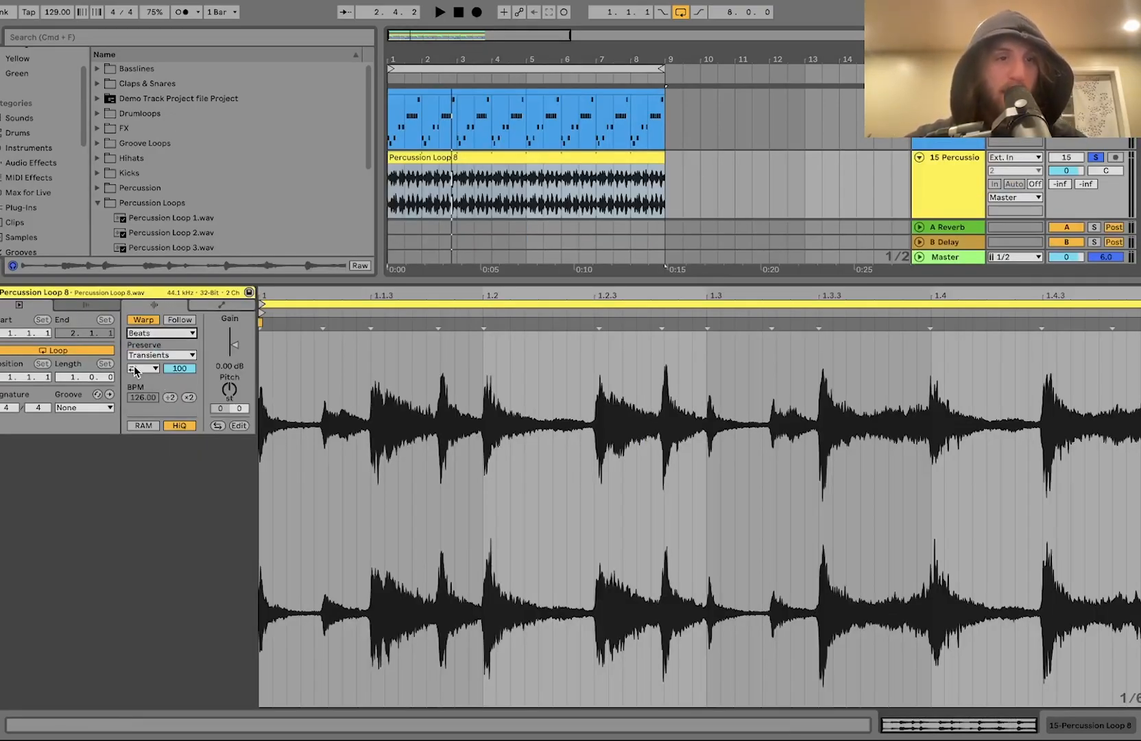
left_click(135, 370)
left_click(134, 382)
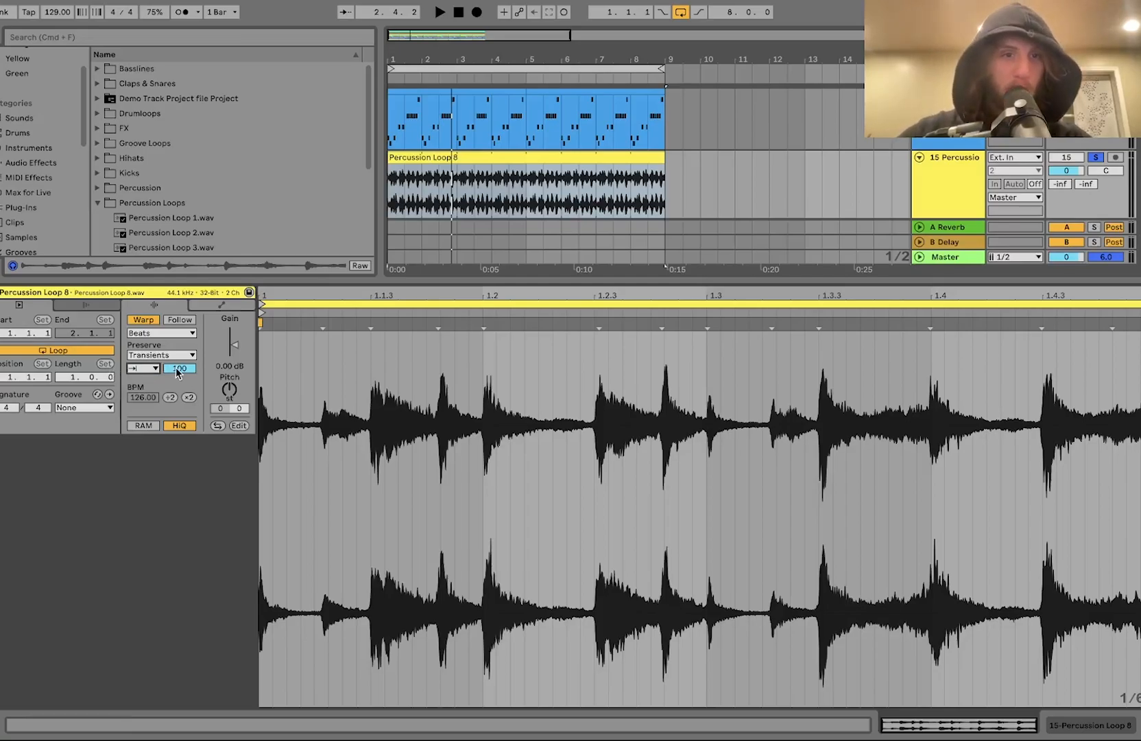
key("space")
left_click_drag(181, 370, 229, 362)
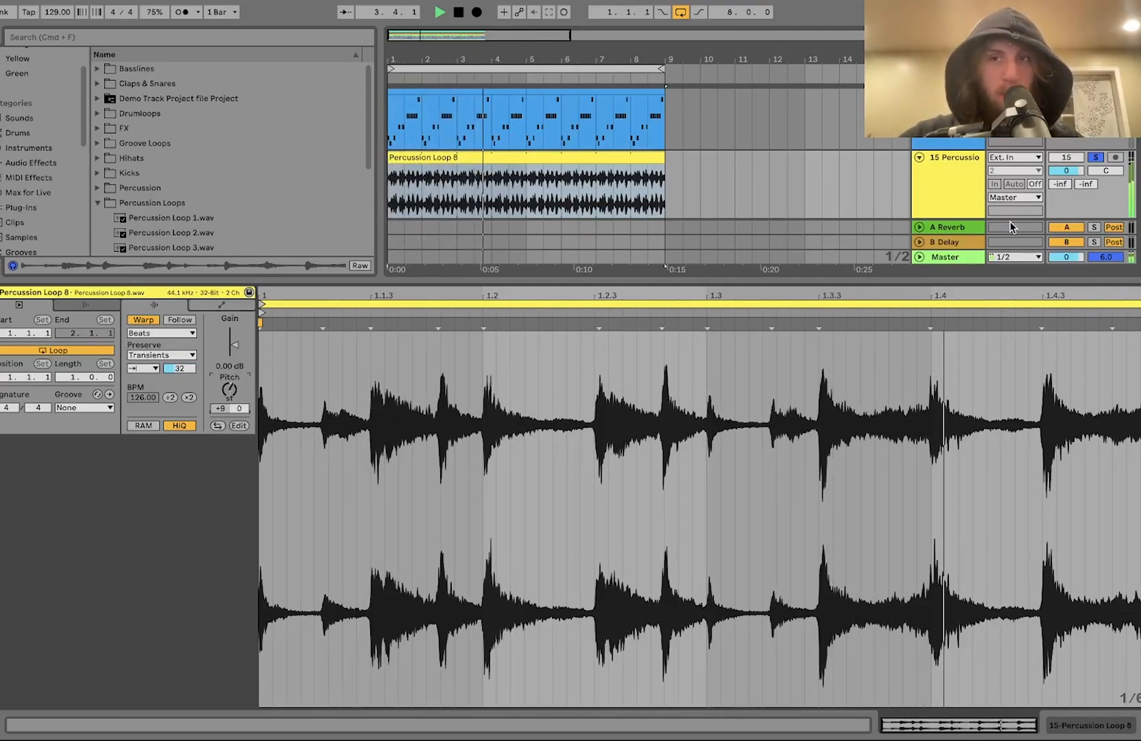
Step: Copy the sidechain Compressor from the Groove Loop 12 track onto the Percussion Loop 8 track
left_click(924, 191)
key("space")
scroll(930, 274, "up", 5)
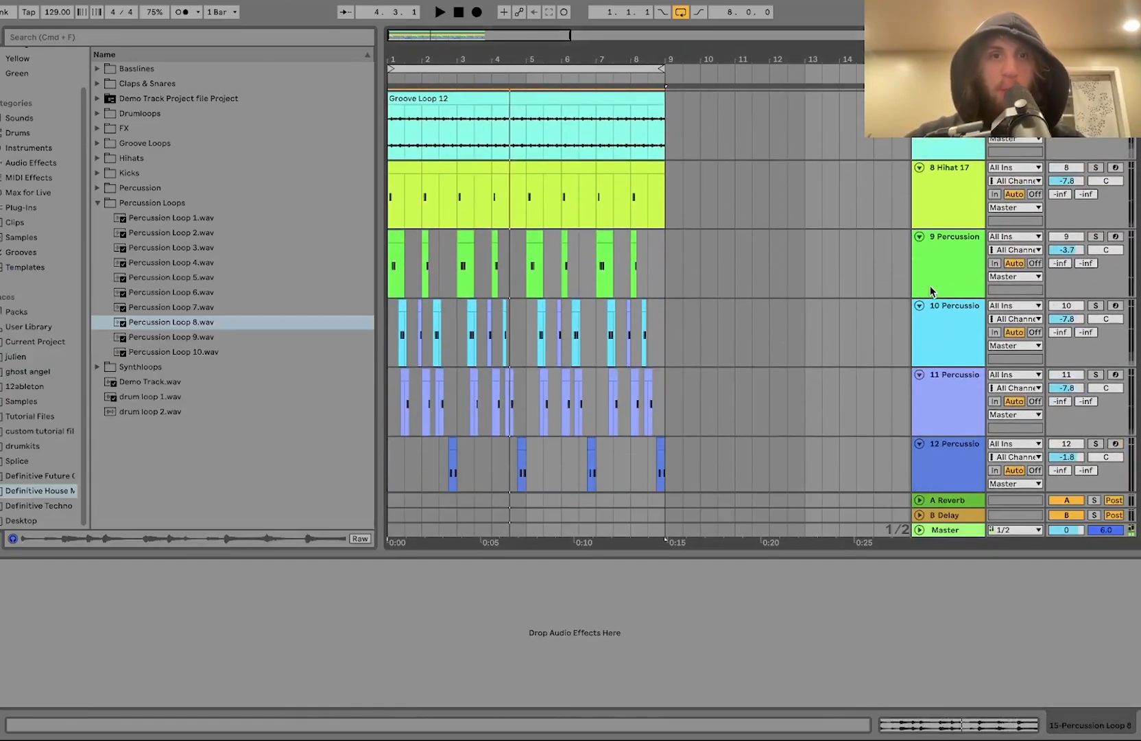
left_click(938, 182)
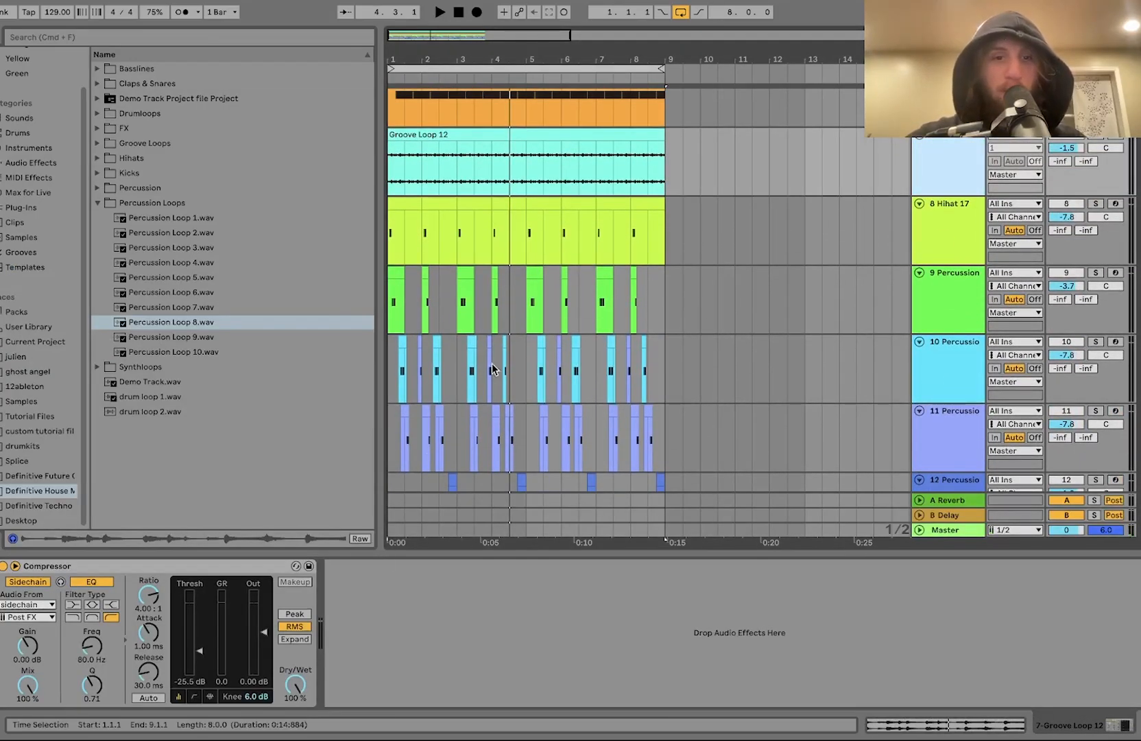
scroll(502, 366, "down", 5)
left_click(152, 567)
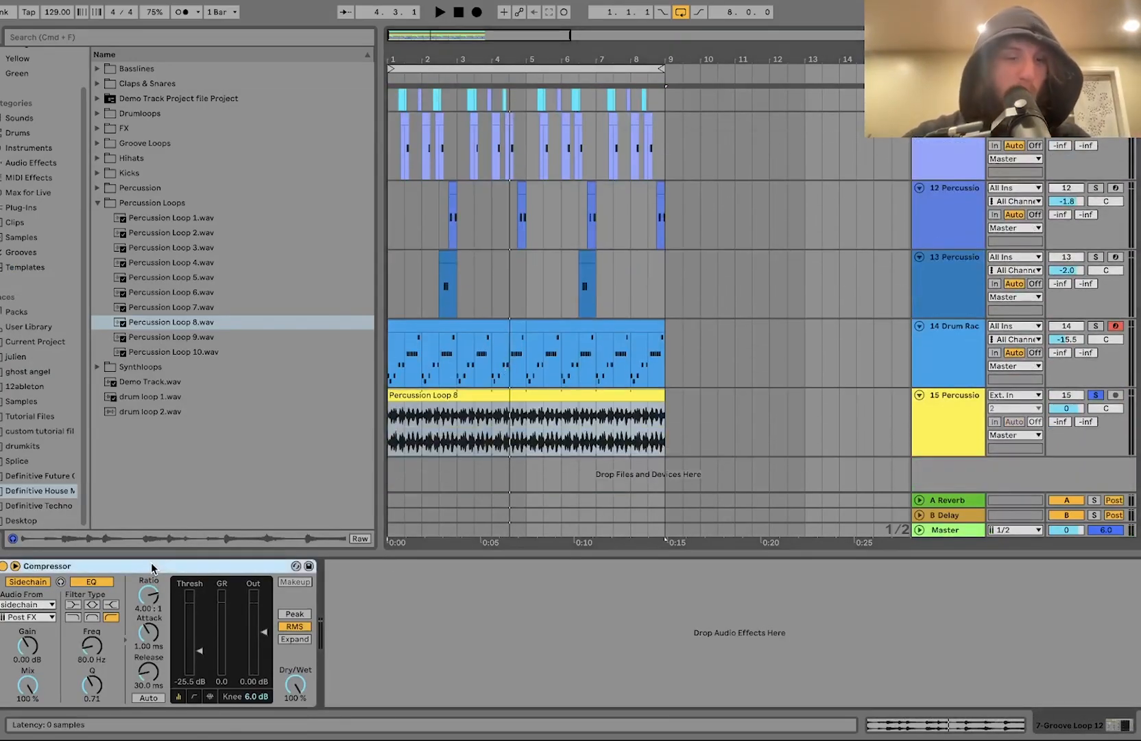
left_click(506, 416)
key("space")
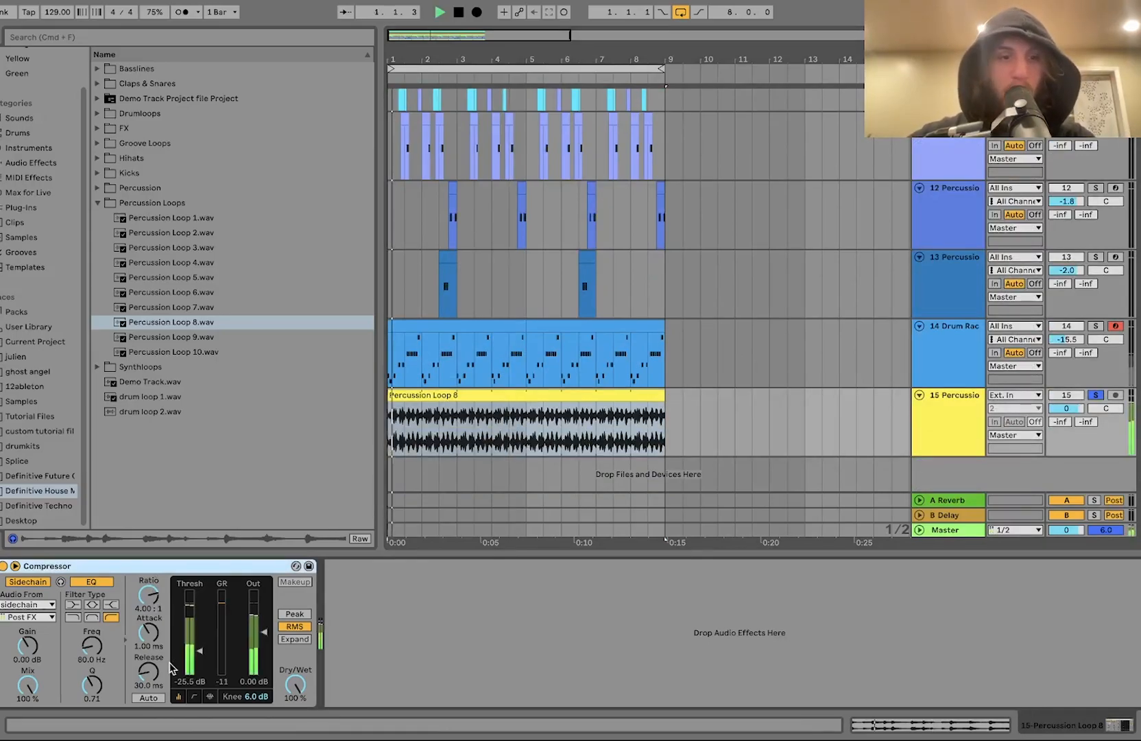
Step: Lower the Percussion Loop 8 track volume to -11.7 dB and play the arrangement
mouse_move(1066, 408)
left_mouse_down()
mouse_move(1067, 439)
mouse_move(1063, 414)
left_mouse_up()
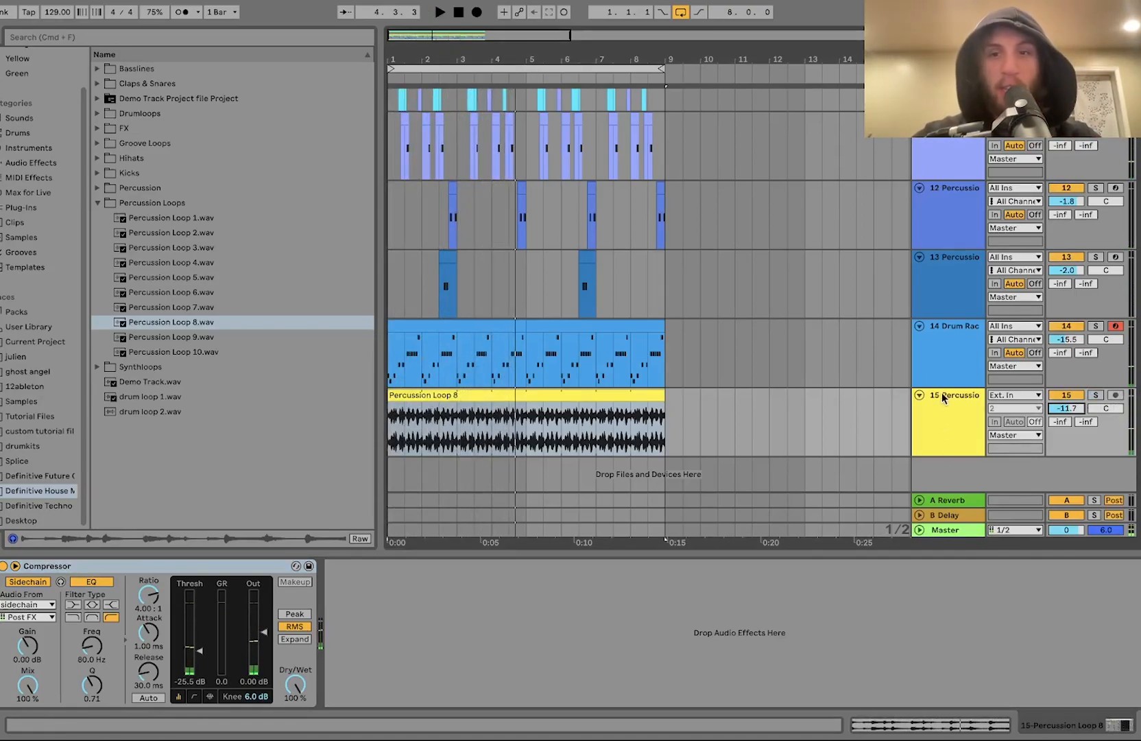
key("space")
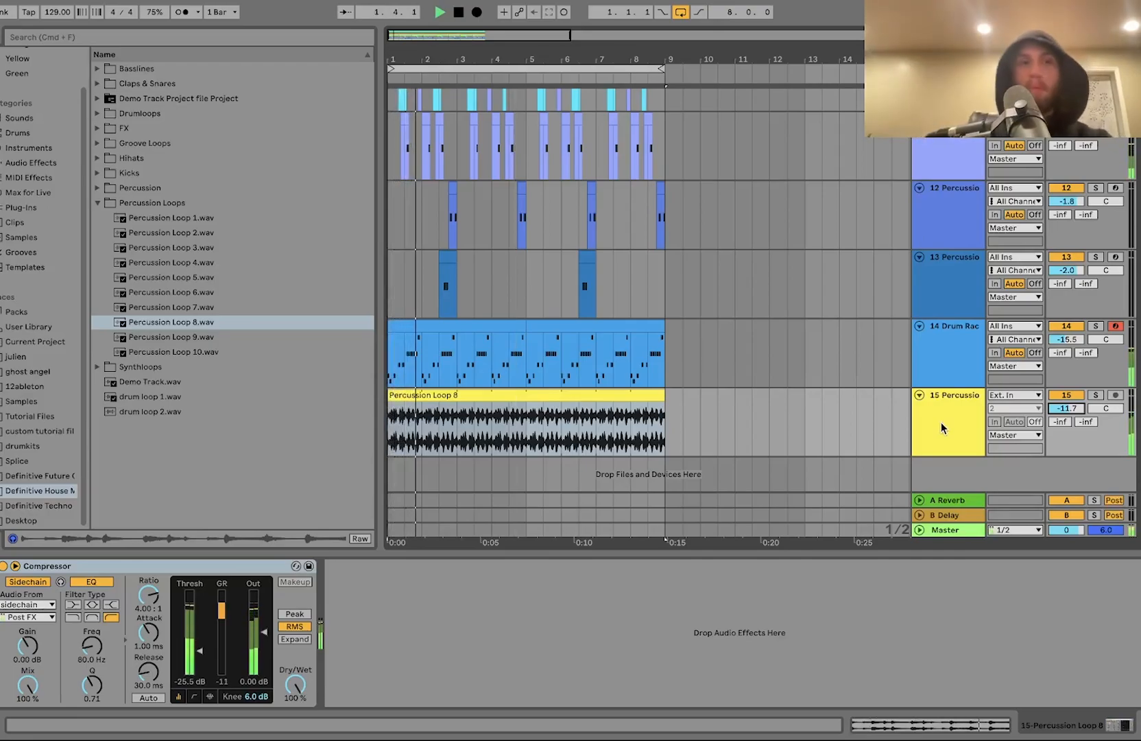
key("space")
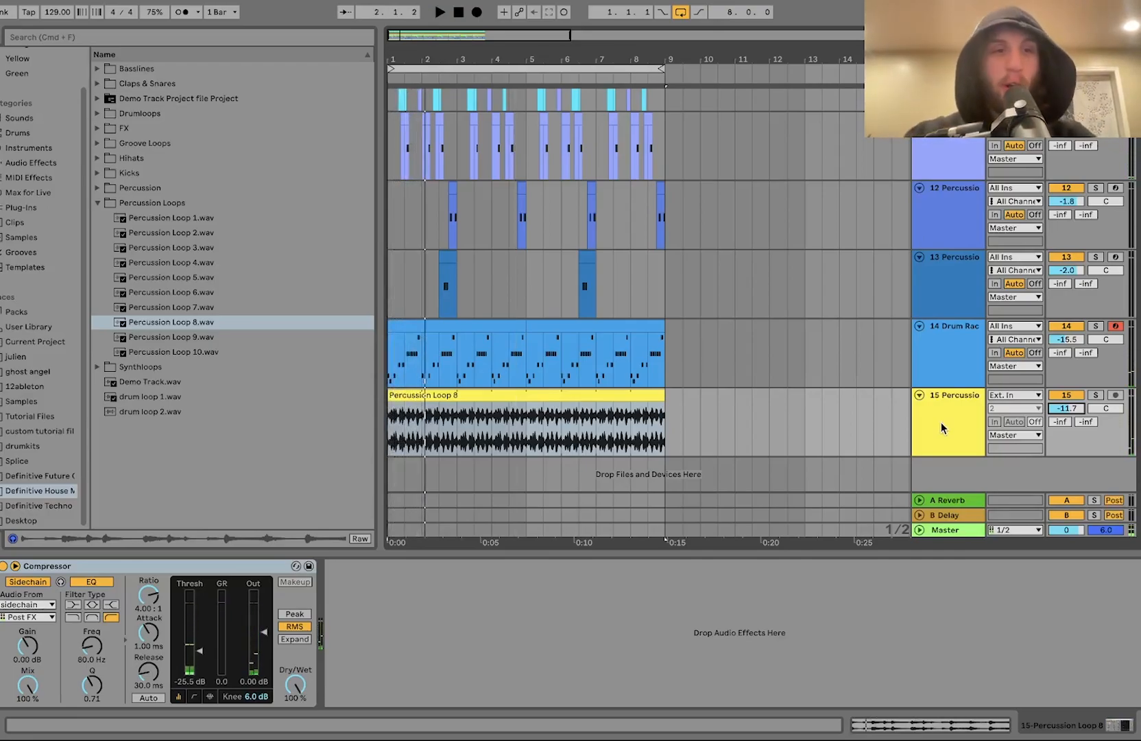
Step: Insert a new MIDI track and load Synthloop 10 F#.wav from the Synthloops folder into a Simpler on it
key("super+shift+t")
scroll(581, 415, "down", 1)
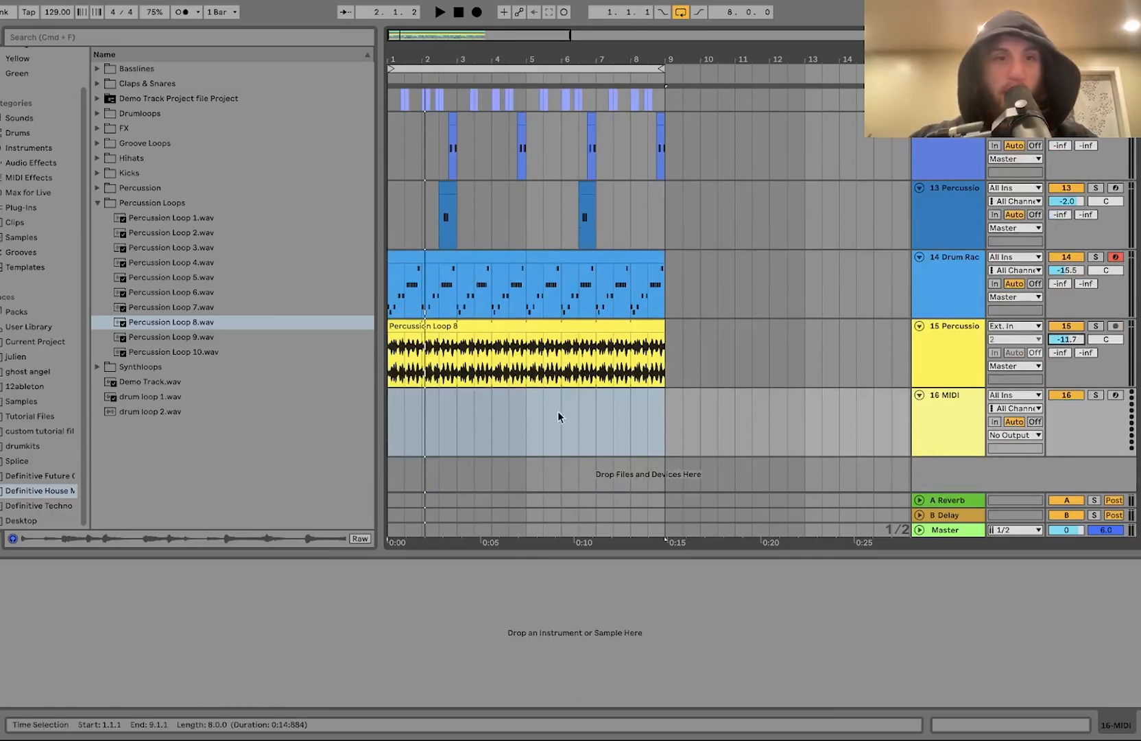
left_click(155, 365)
left_click(152, 367)
left_click(150, 367)
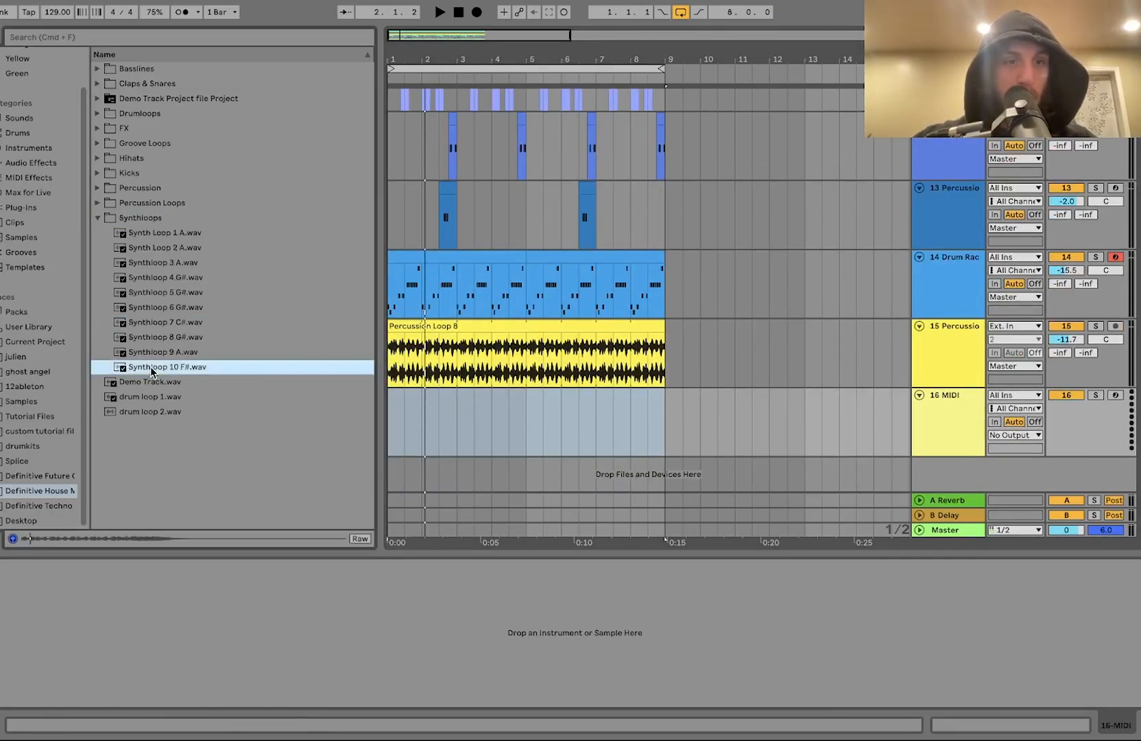
double_click(151, 371)
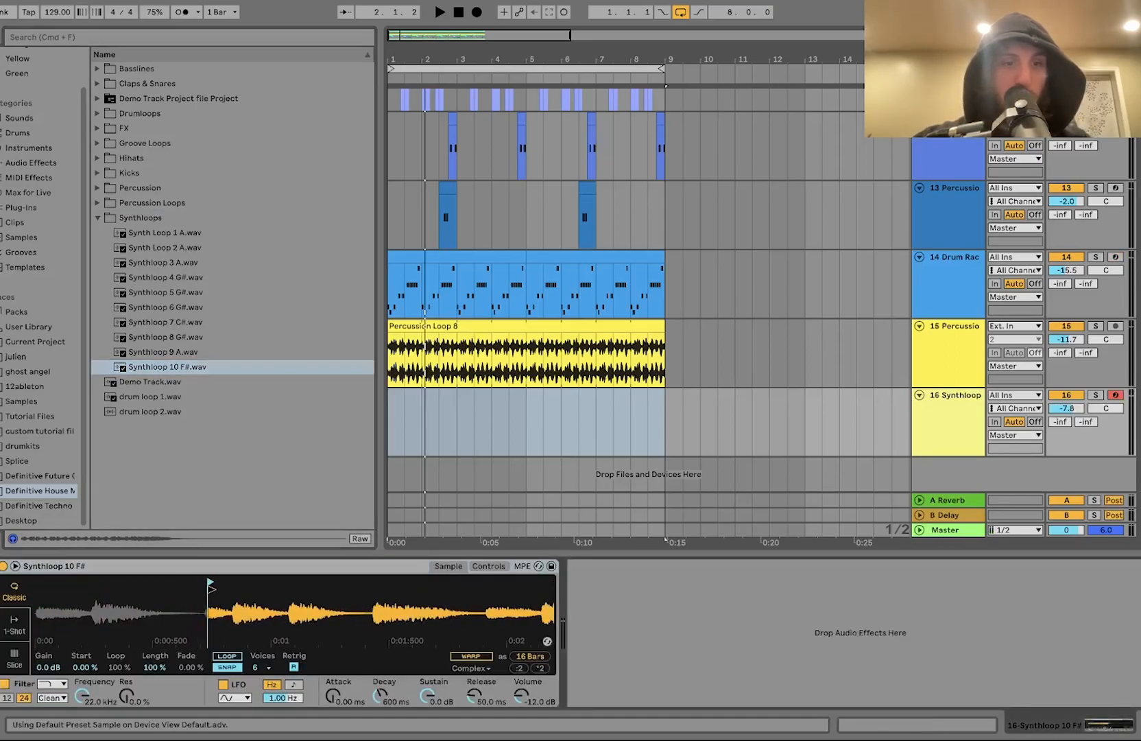
Step: Reset the Synthloop track volume to 0 dB and trim the Simpler sample to a short slice at its start
key("x")
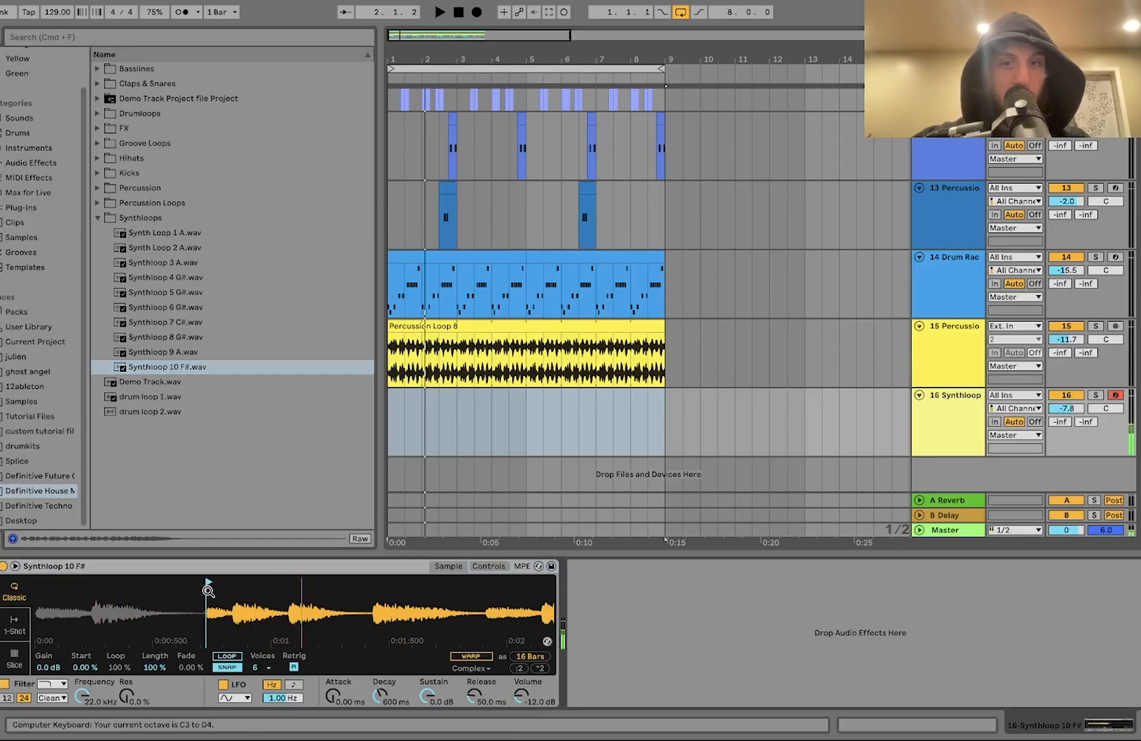
double_click(1068, 409)
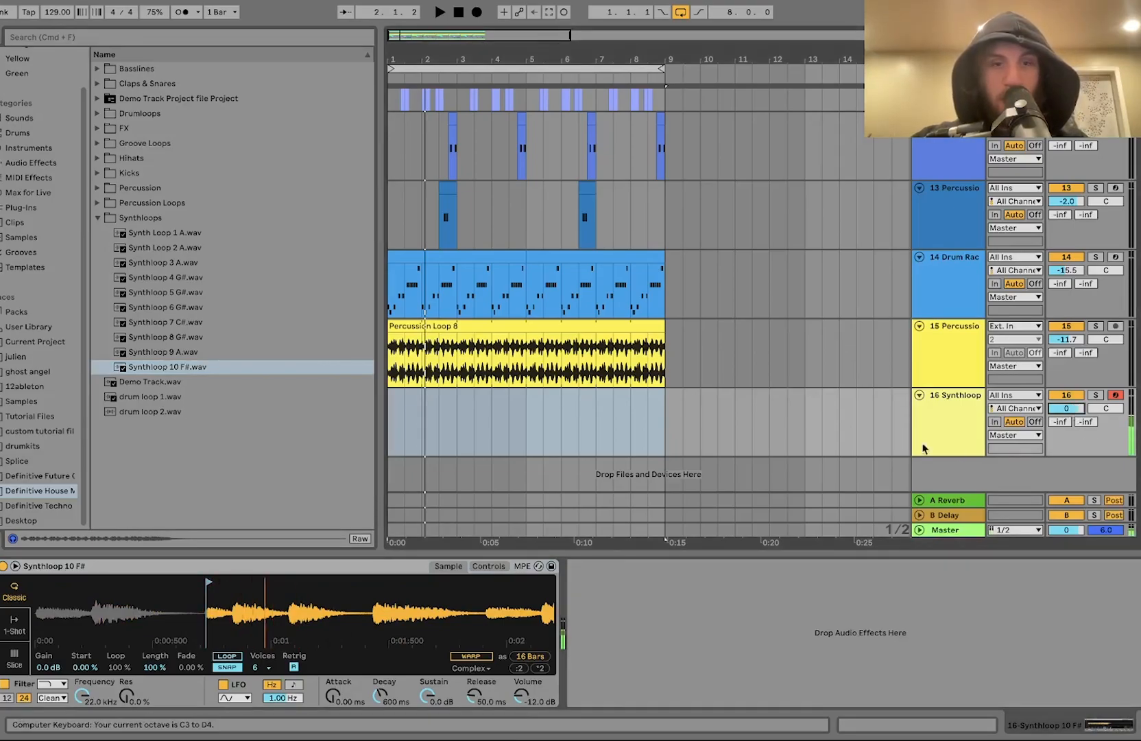
left_click_drag(295, 617, 294, 602)
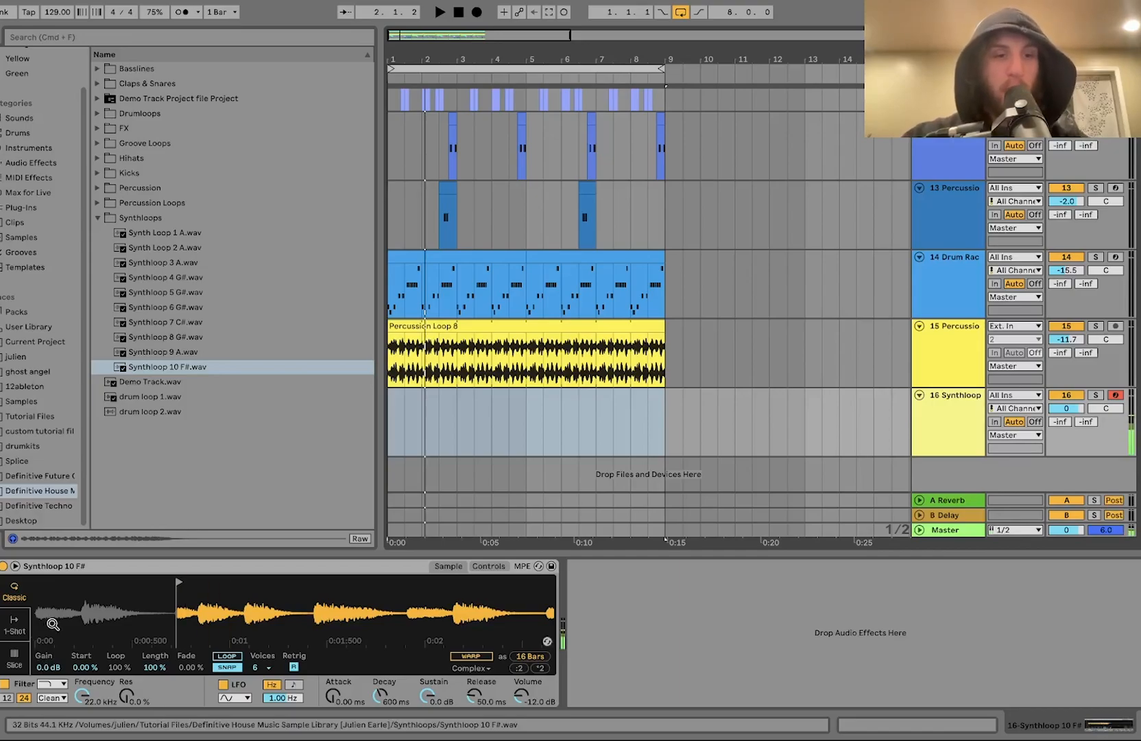
mouse_move(510, 614)
left_mouse_down()
mouse_move(509, 581)
mouse_move(553, 578)
mouse_move(54, 581)
left_mouse_up()
Step: Play and stop the arrangement repeatedly to audition the trimmed synth slice
key("space")
key("space")
key("space")
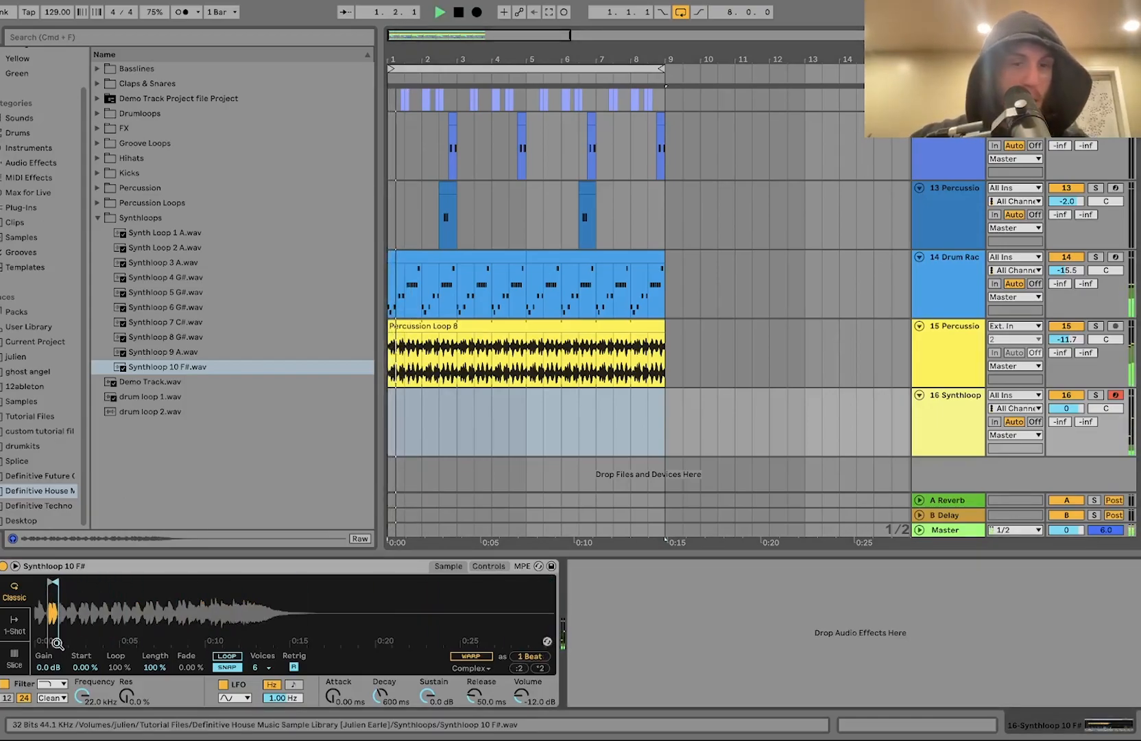
key("space")
key("space")
key("space")
key("space")
key("space")
key("space")
key("space")
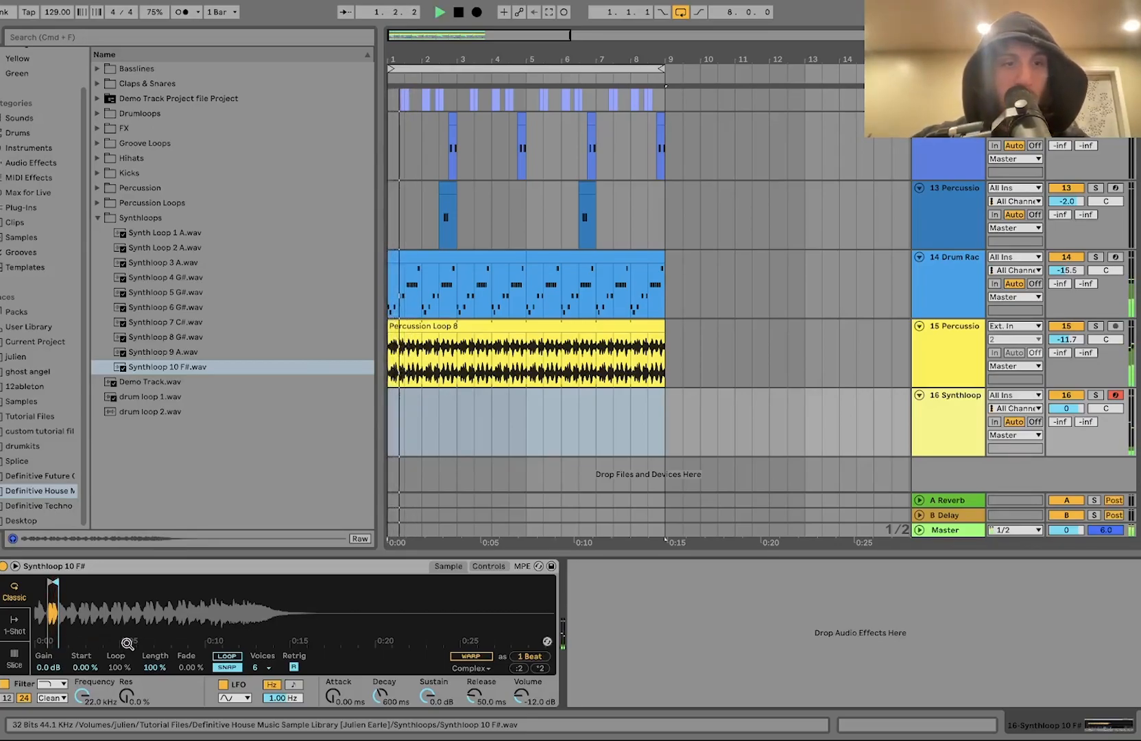
key("space")
key("space")
key("space")
Step: Lower the Simpler filter cutoff to about 330 Hz and enable the filter envelope
left_click(490, 567)
left_click_drag(124, 663, 99, 635)
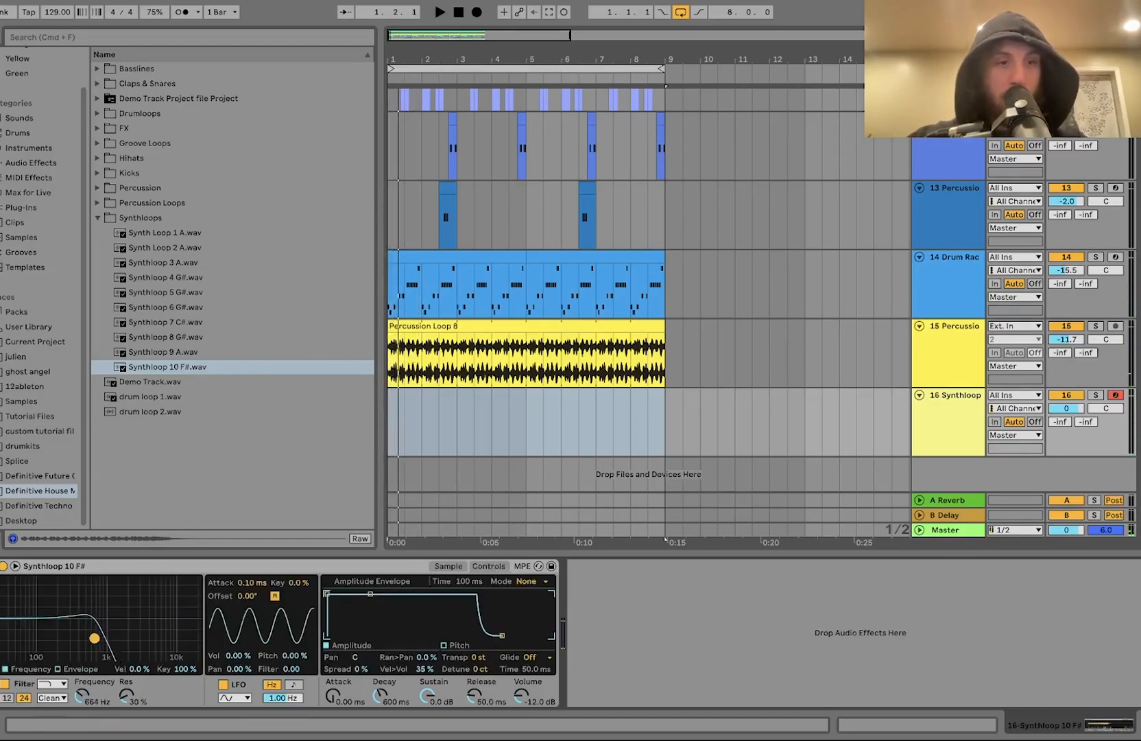
left_click(78, 666)
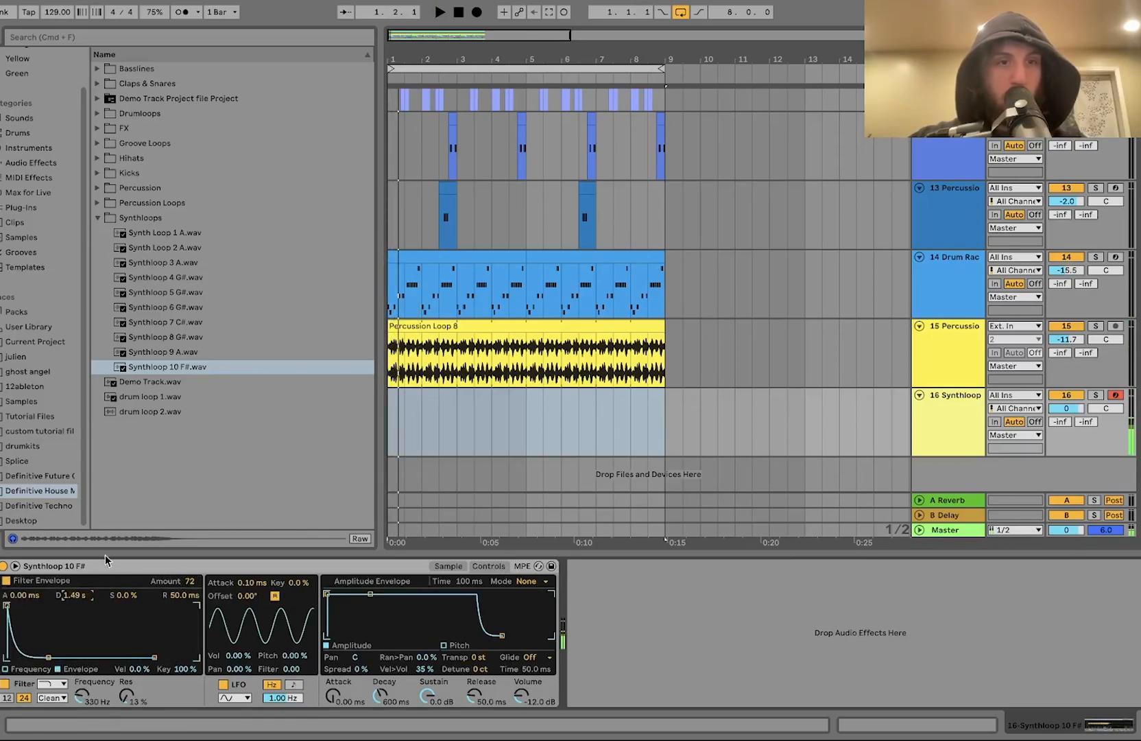
Step: Raise the Simpler sample gain on the Synthloop track to 9.0 dB
left_click(447, 566)
left_click_drag(48, 666, 48, 648)
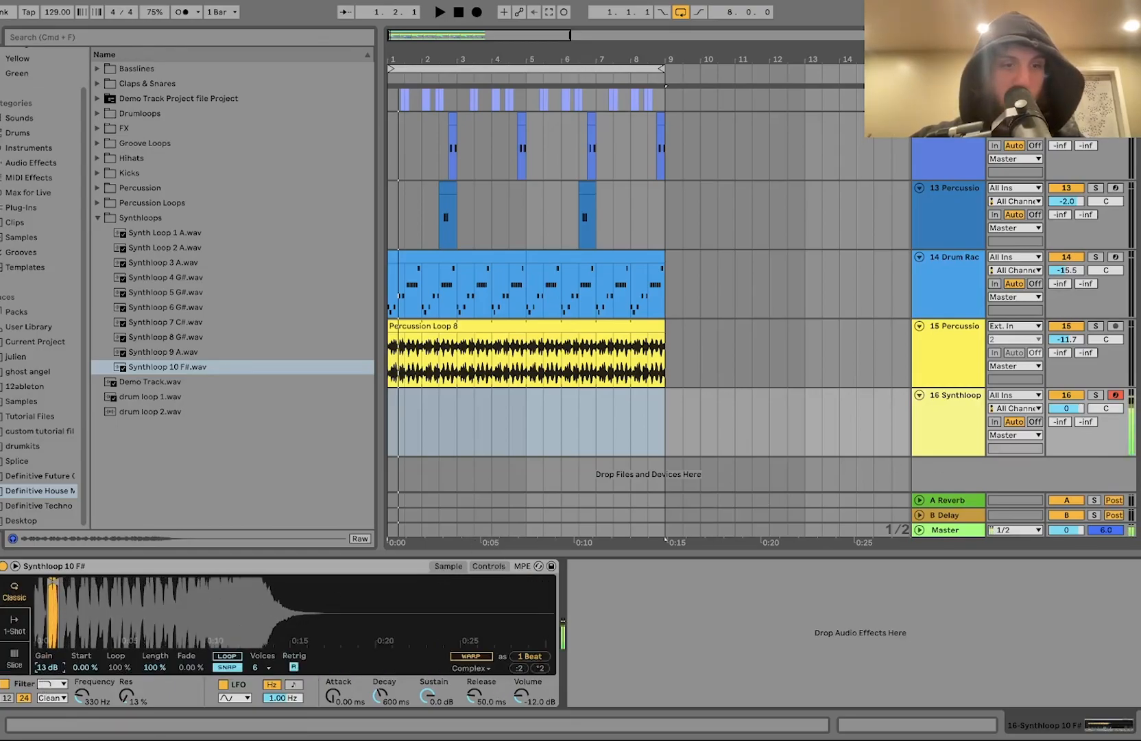
Step: Add a Delay after the Simpler and set its filter to about 2.69 kHz, time 4 sixteenths and dry/wet 33%
left_click(34, 165)
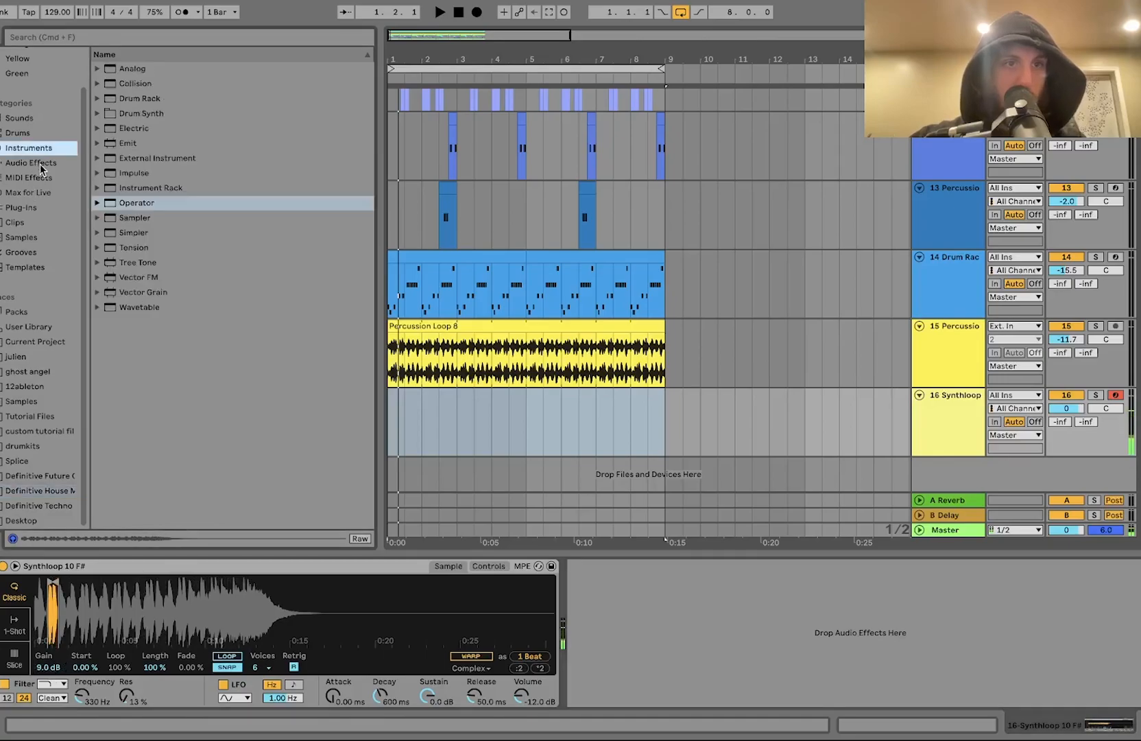
scroll(177, 280, "up", 3)
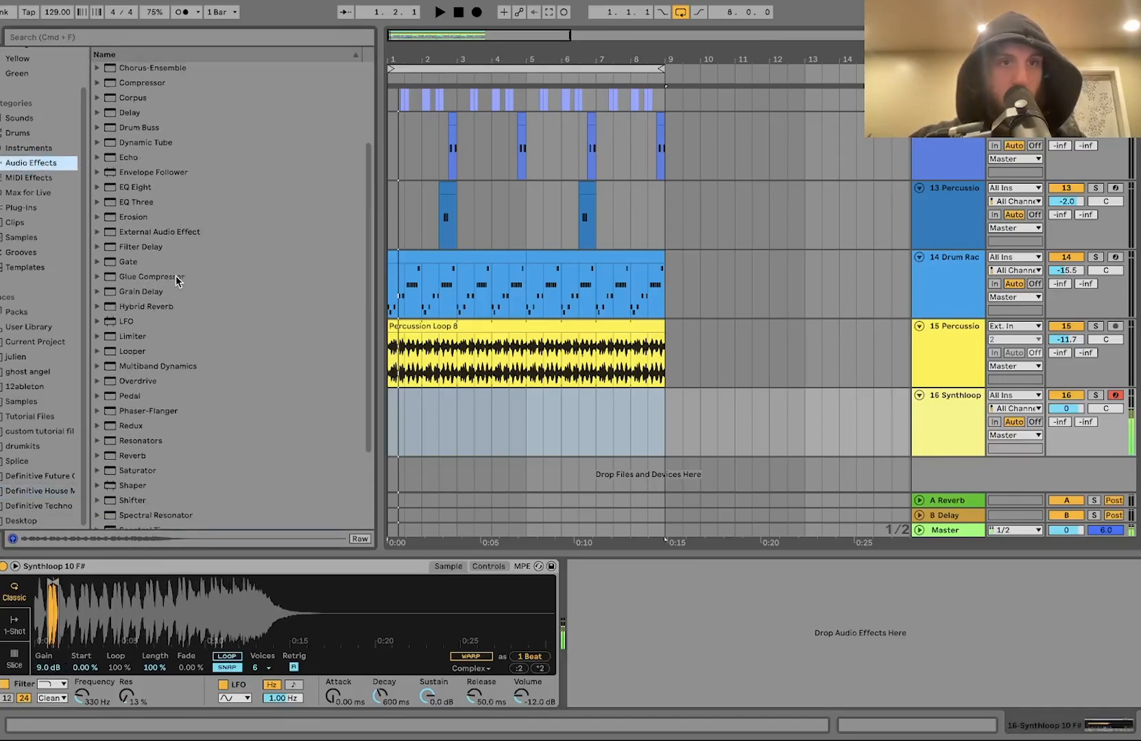
left_click_drag(140, 112, 656, 597)
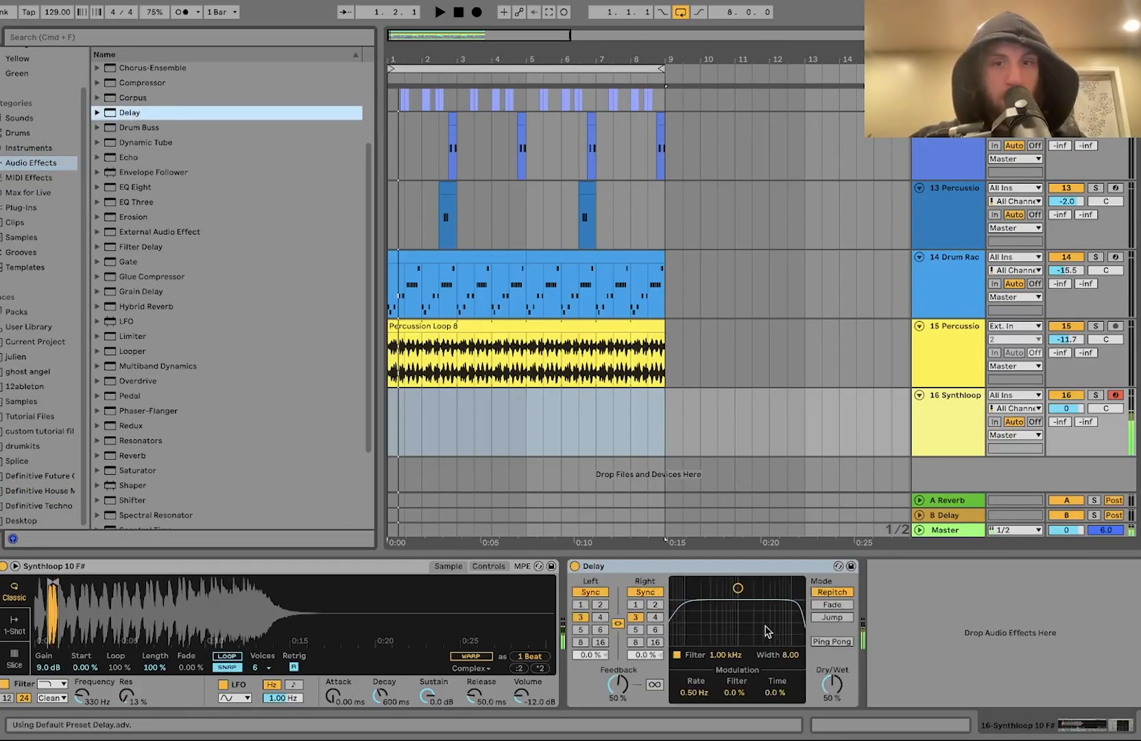
left_click_drag(767, 631, 759, 628)
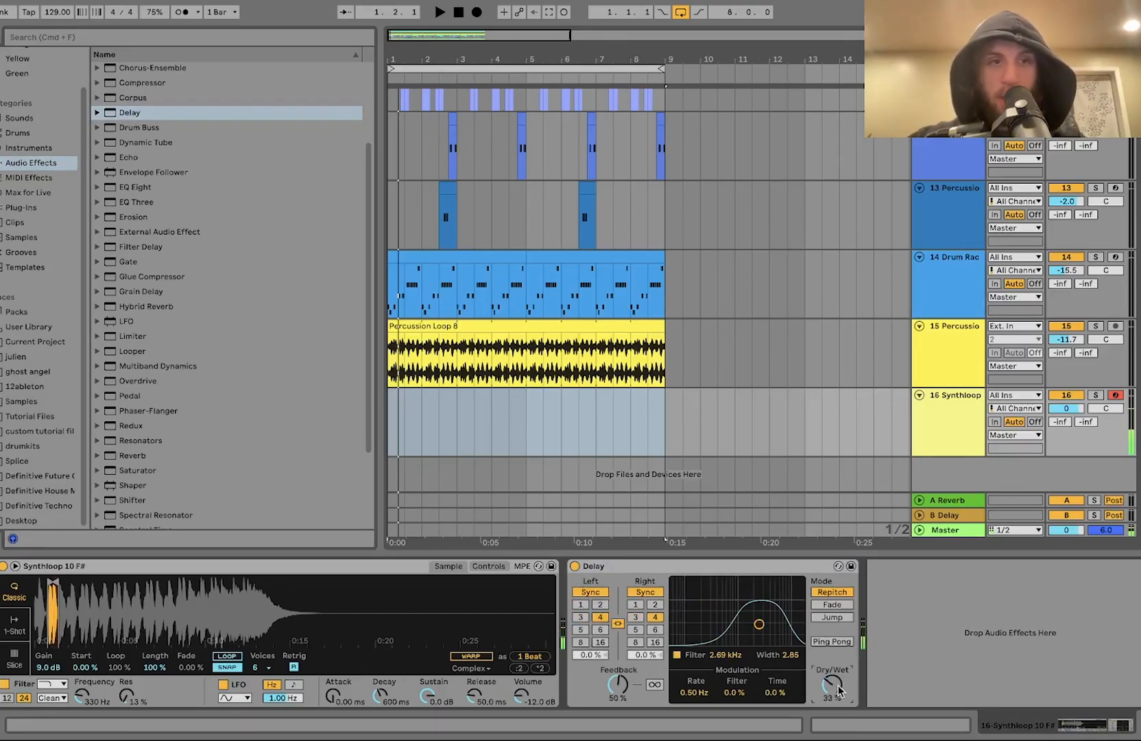
Step: Add Erosion to the chain and set its frequency to about 3.72 kHz with amount 50
double_click(137, 217)
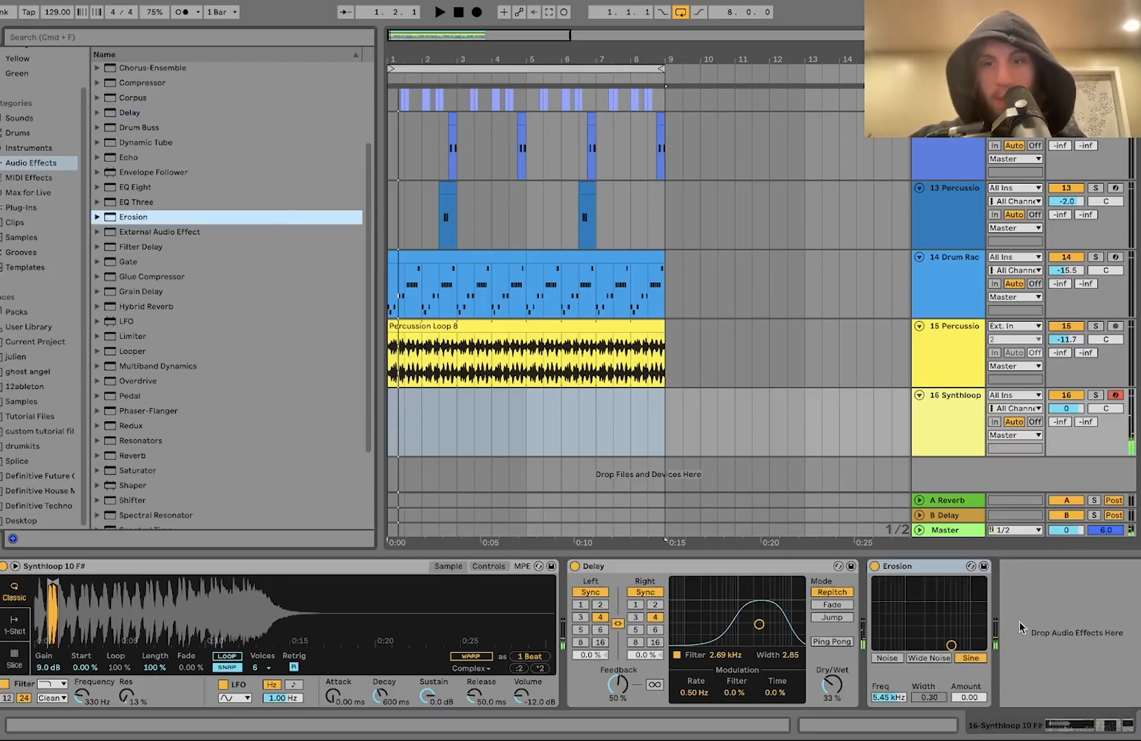
left_click_drag(951, 644, 959, 603)
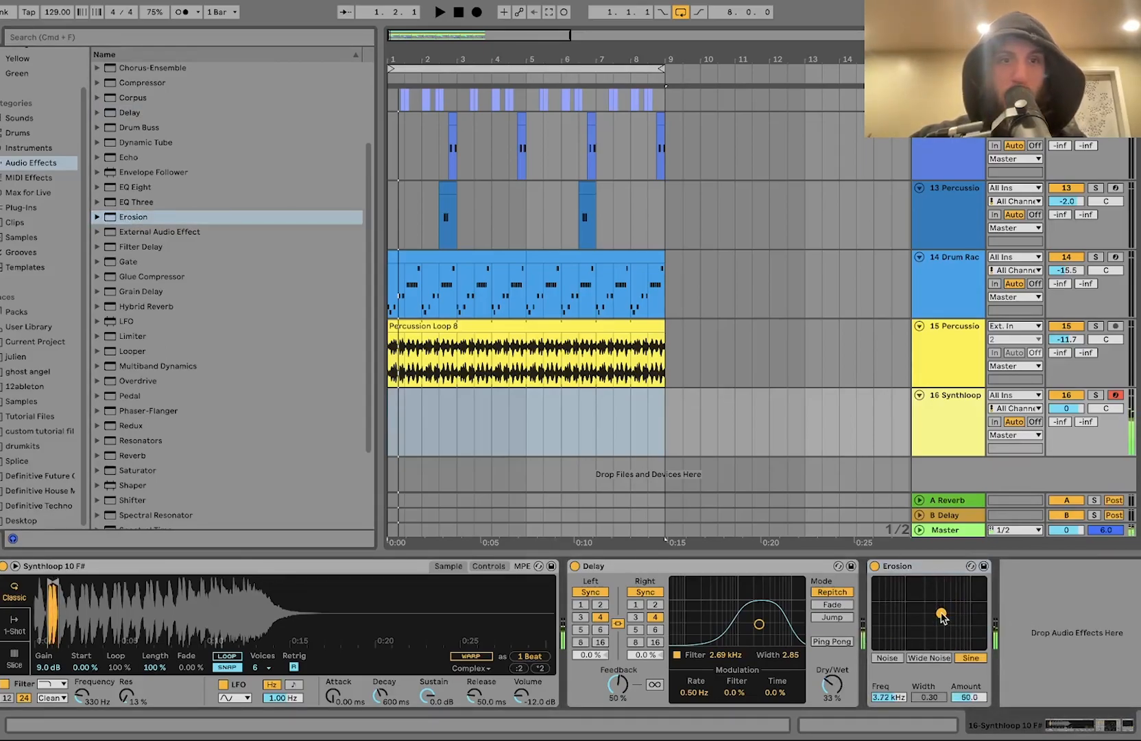
Step: Add a Hybrid Reverb to the chain, set its decay to about 770 ms and dry/wet to 25%, and audition
left_click(140, 307)
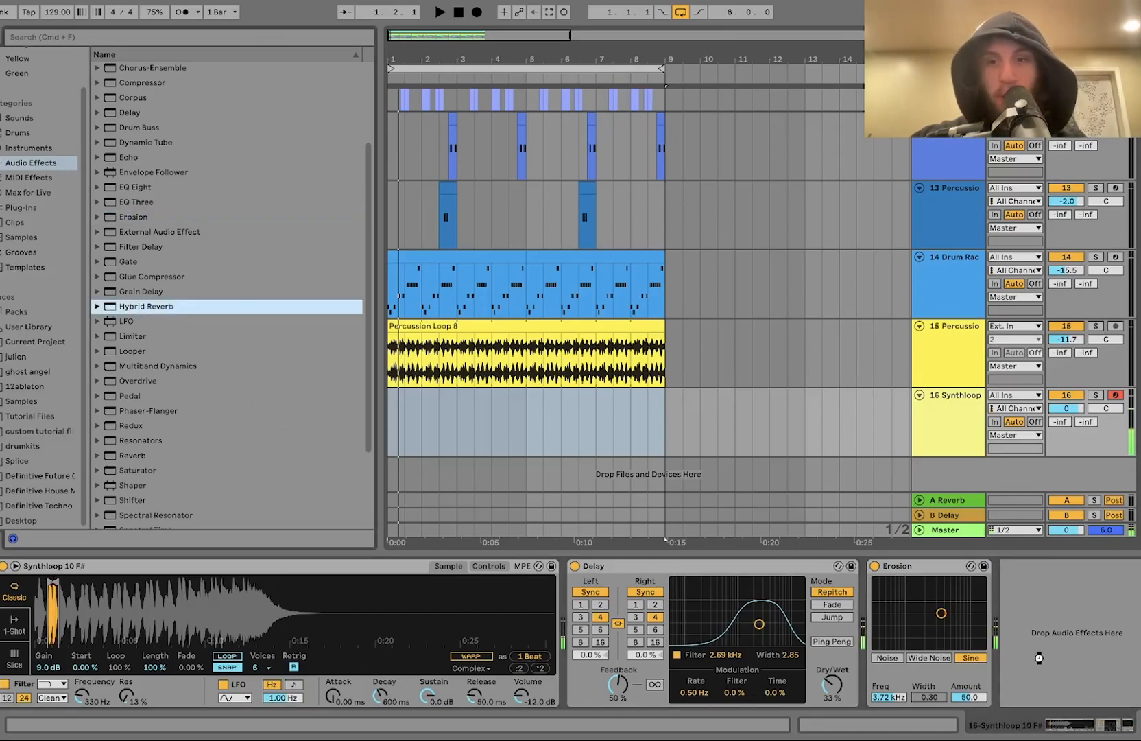
left_click_drag(1037, 659, 1035, 660)
left_click_drag(965, 692, 965, 713)
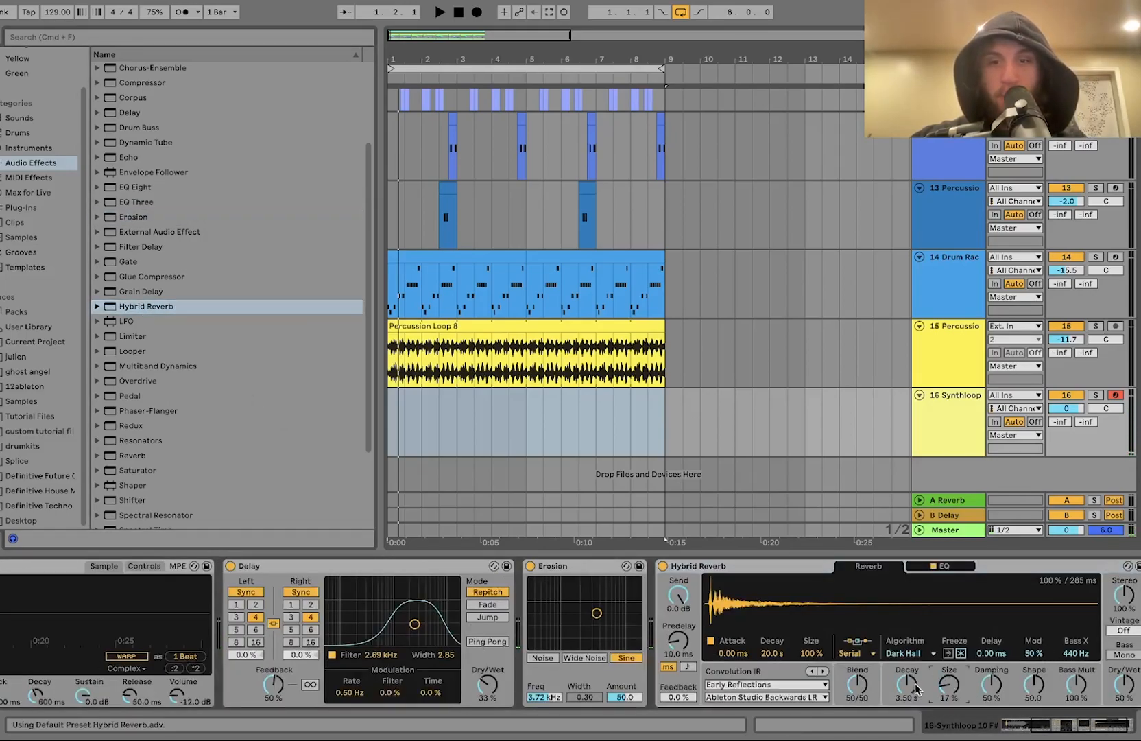
left_click_drag(1123, 684, 1123, 701)
key("space")
key("space")
Step: Create a MIDI clip over the first four bars of the Synthloop track and draw a D#3 note at 1.2.2
left_click_drag(453, 429, 372, 417)
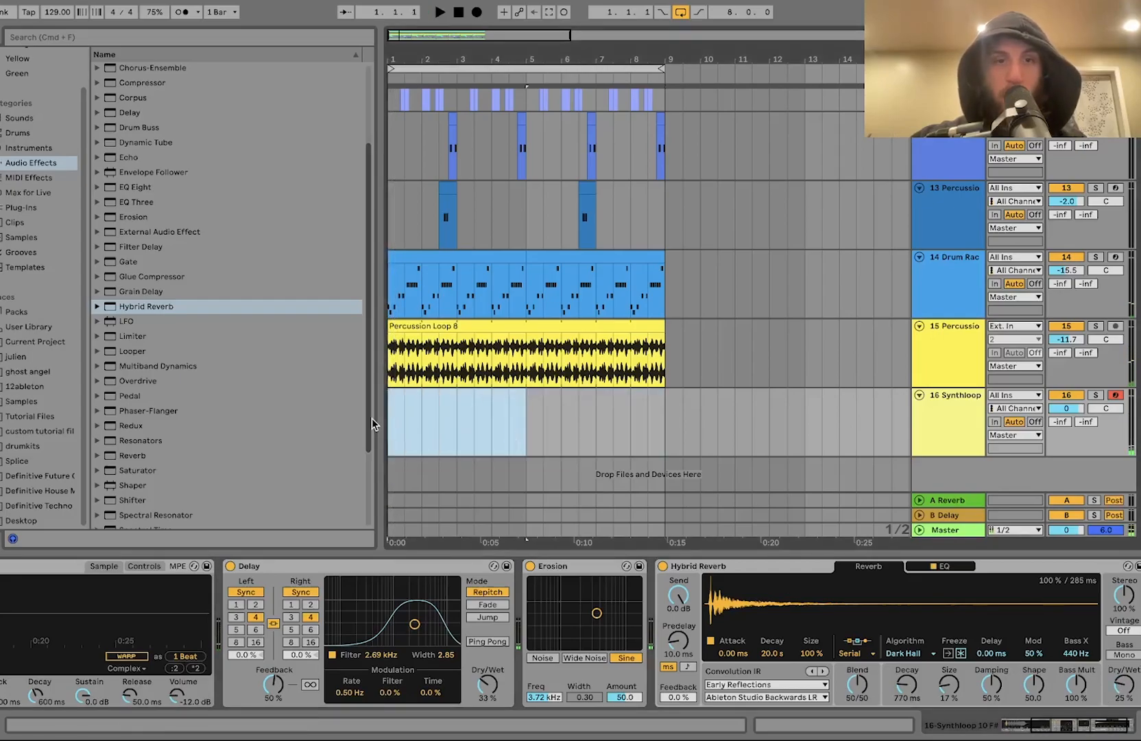
key("super+shift+m")
key("space")
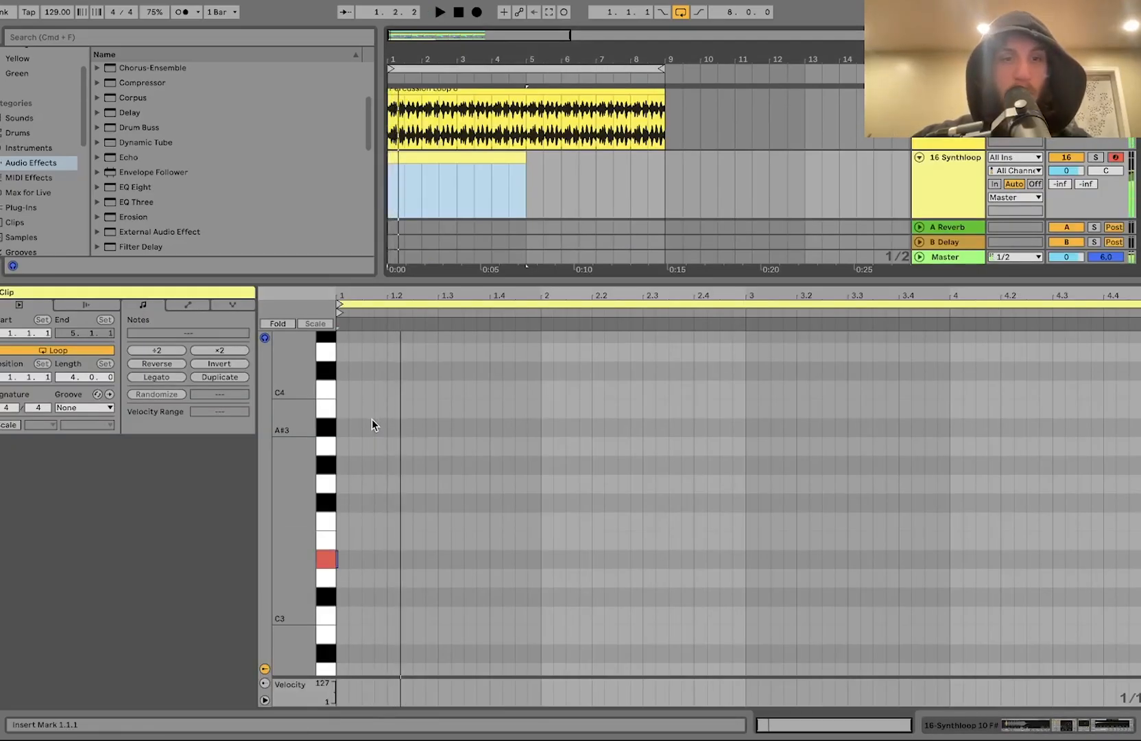
double_click(409, 559)
key("space")
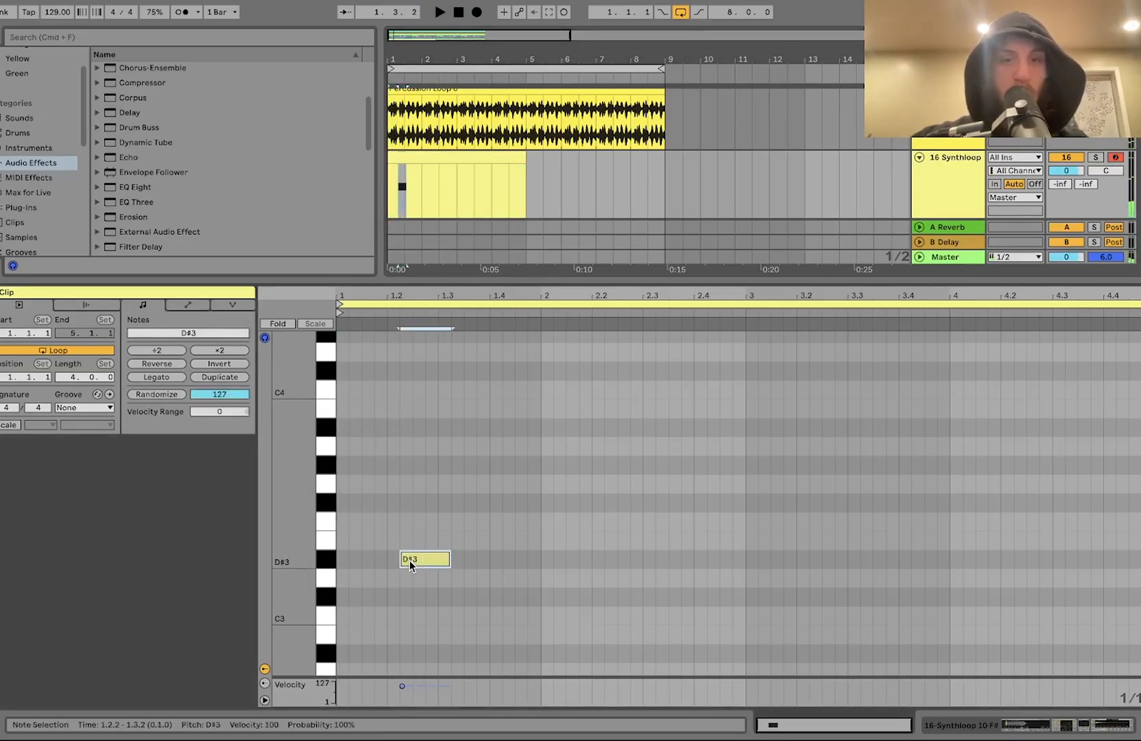
Step: Apply the Logic 16 Swing 63 groove to the synth MIDI clip and play it
left_click(96, 408)
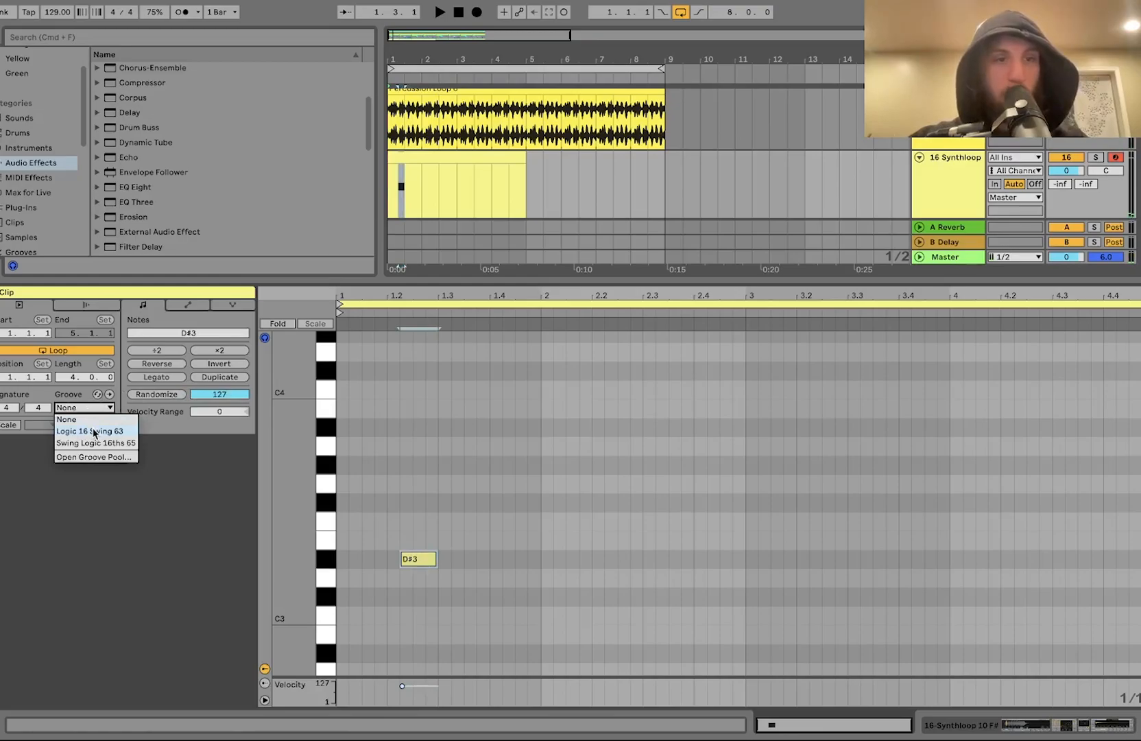
left_click(95, 431)
key("space")
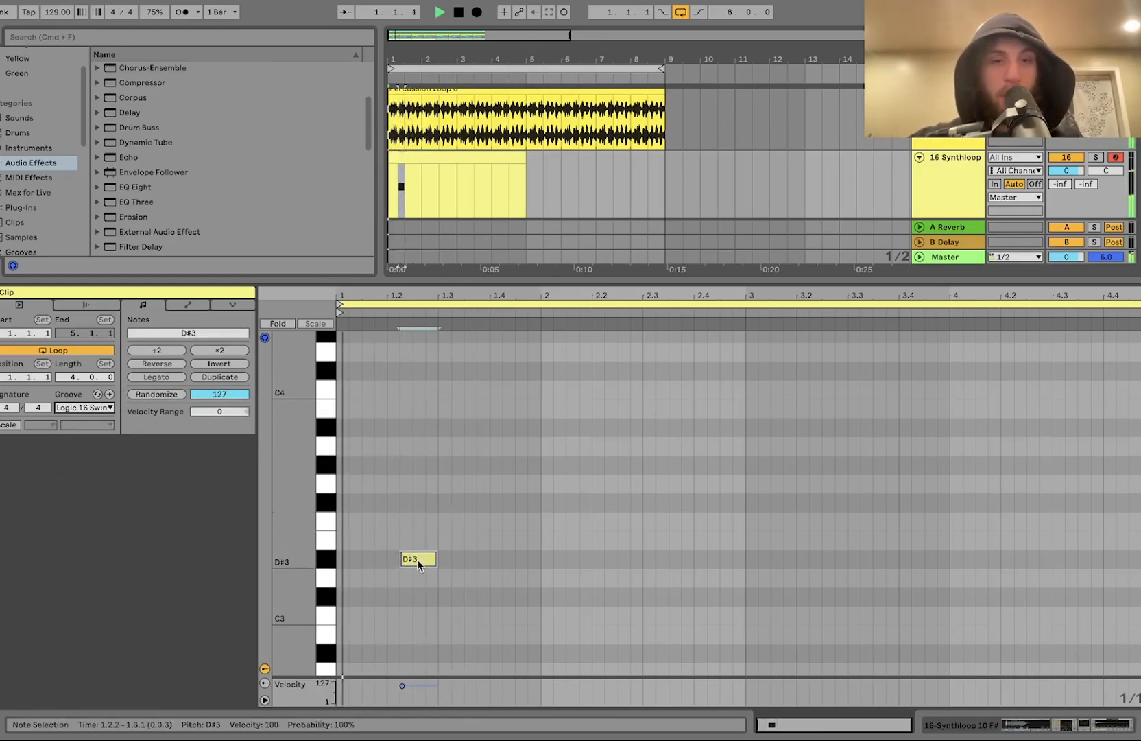
Step: Shorten the D#3 note to three sixteenths, duplicate it and nudge the copy later to about beat 1.3.4
key("shift+Right")
key("shift+Left")
key("shift+Left")
key("super+d")
key("Right")
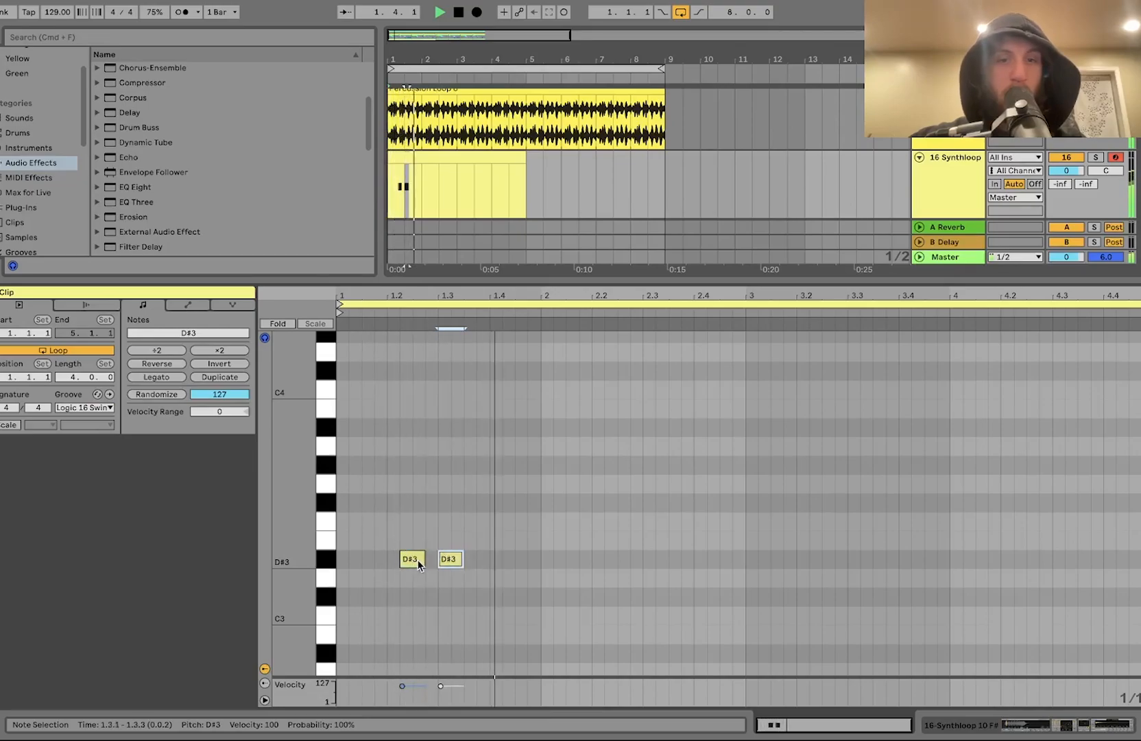
key("Right")
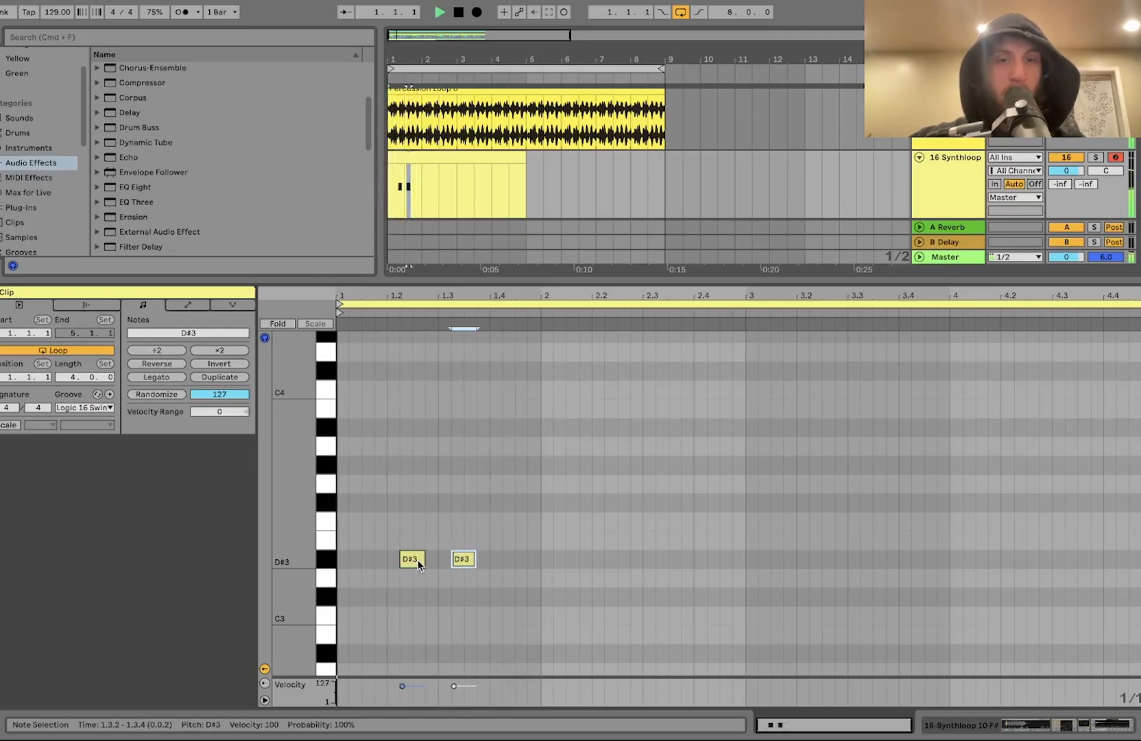
key("Right")
key("Right")
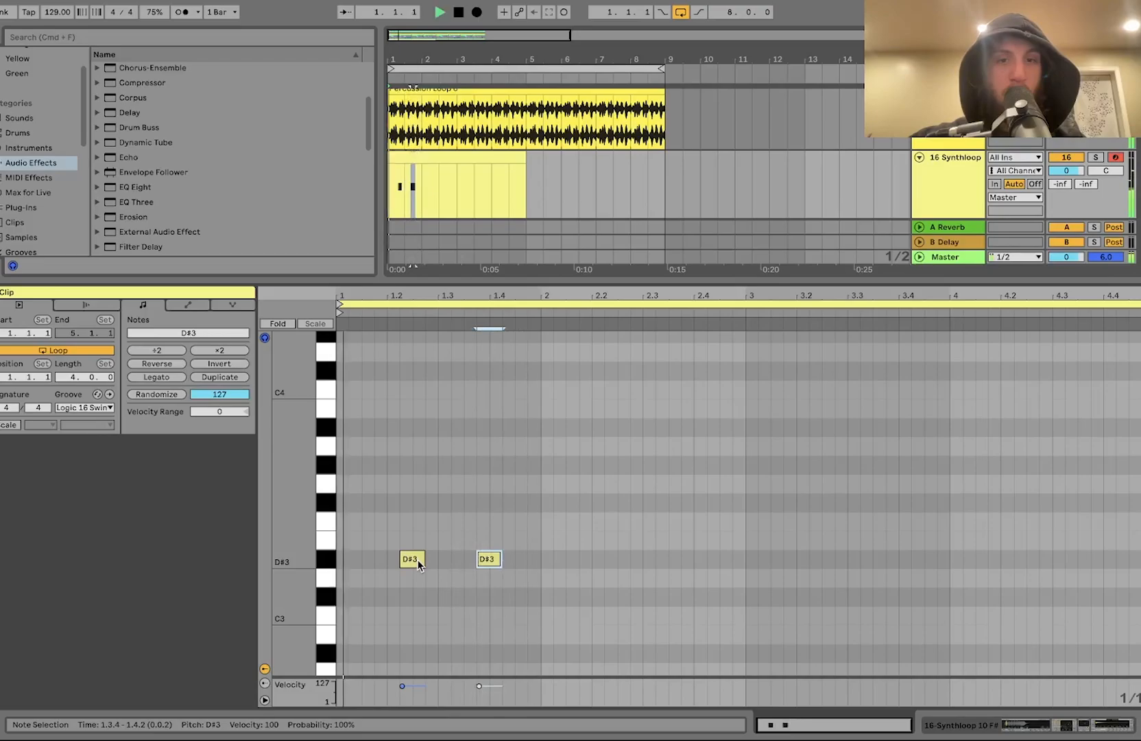
Step: Adjust the copied note's length and position, then undo the last two edits
key("shift+Left")
key("Left")
key("shift+Right")
key("super+z")
key("super+z")
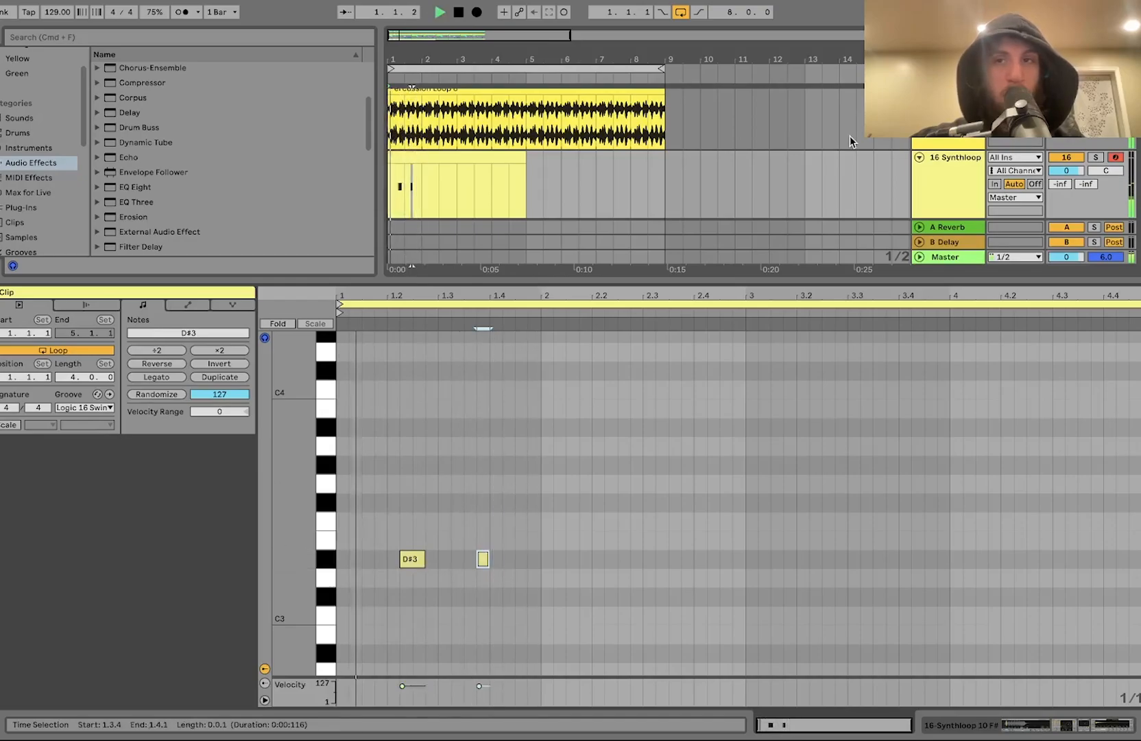
Step: Duplicate the first two bars of the synth clip to bars 3–4 in the arrangement
left_click(974, 175)
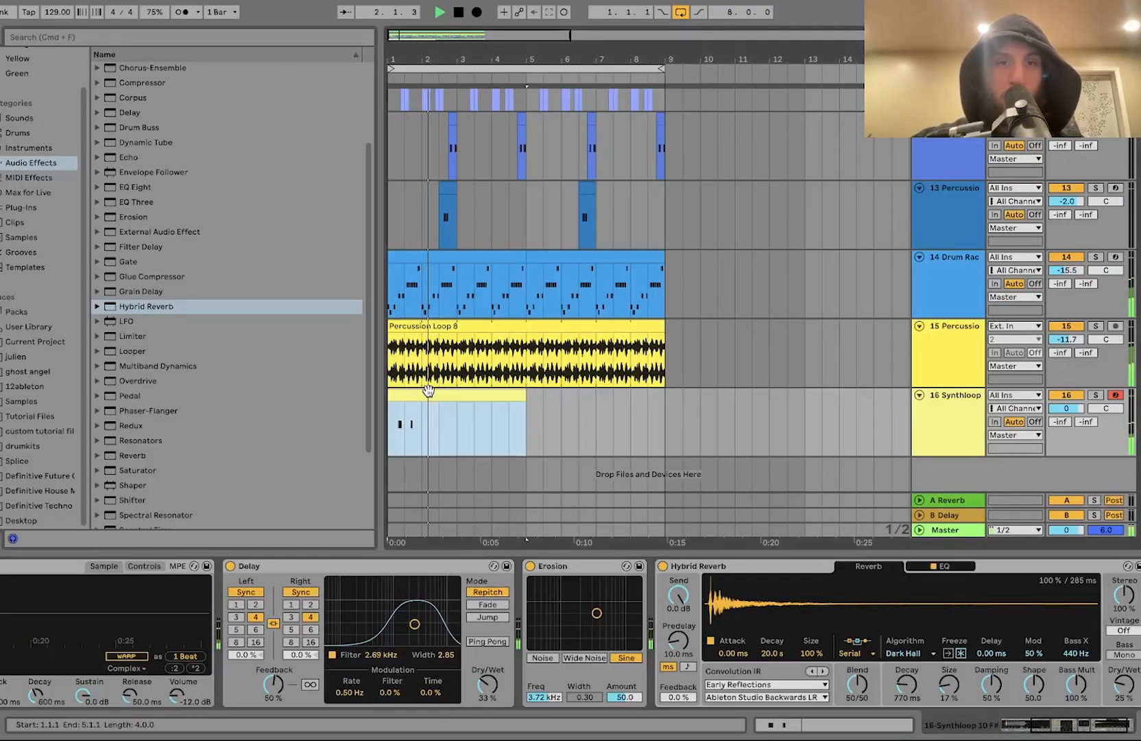
left_click_drag(456, 417, 373, 417)
key("super+d")
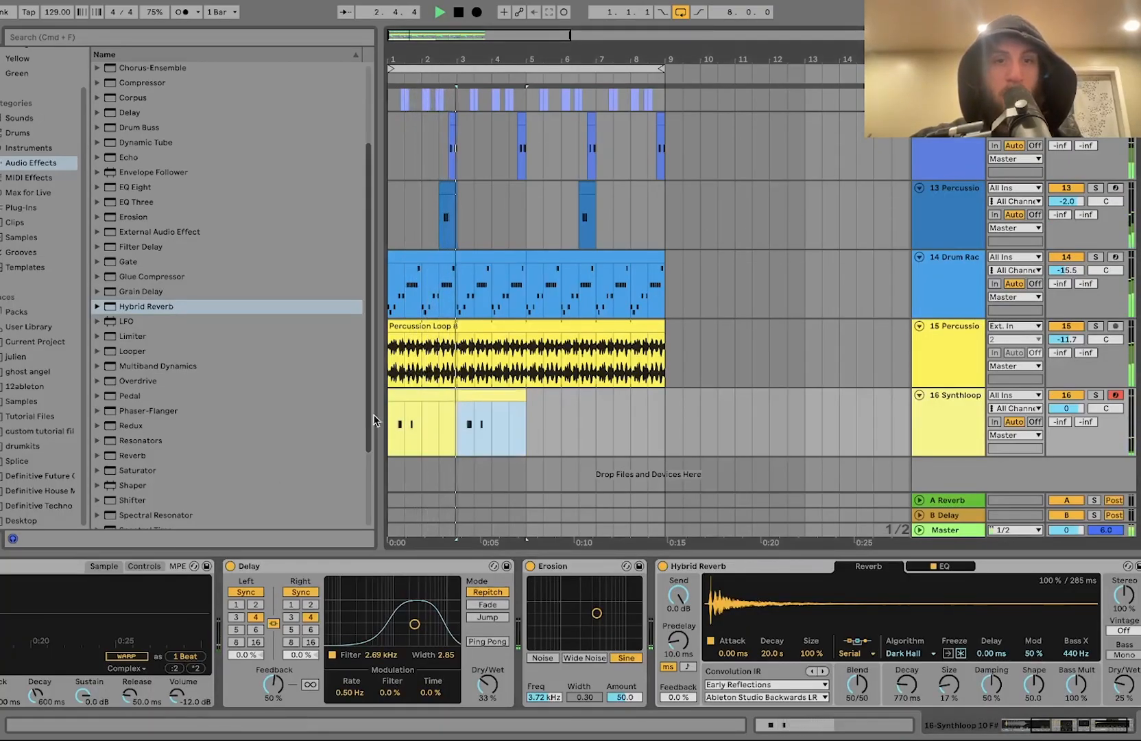
Step: Open the duplicated clip and lengthen its first D#3 note to about two sixteenths, auditioning while nudging it
double_click(477, 403)
key("space")
left_click_drag(460, 484, 470, 618)
key("space")
key("shift+Left")
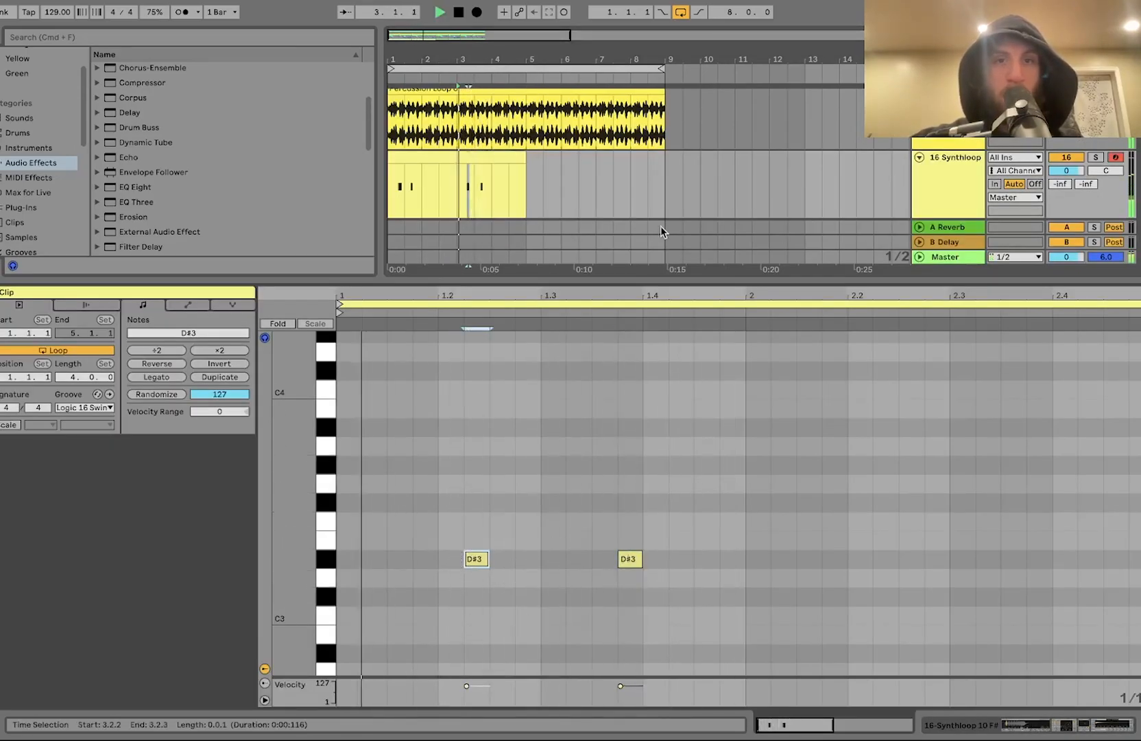
key("shift+Right")
key("Right")
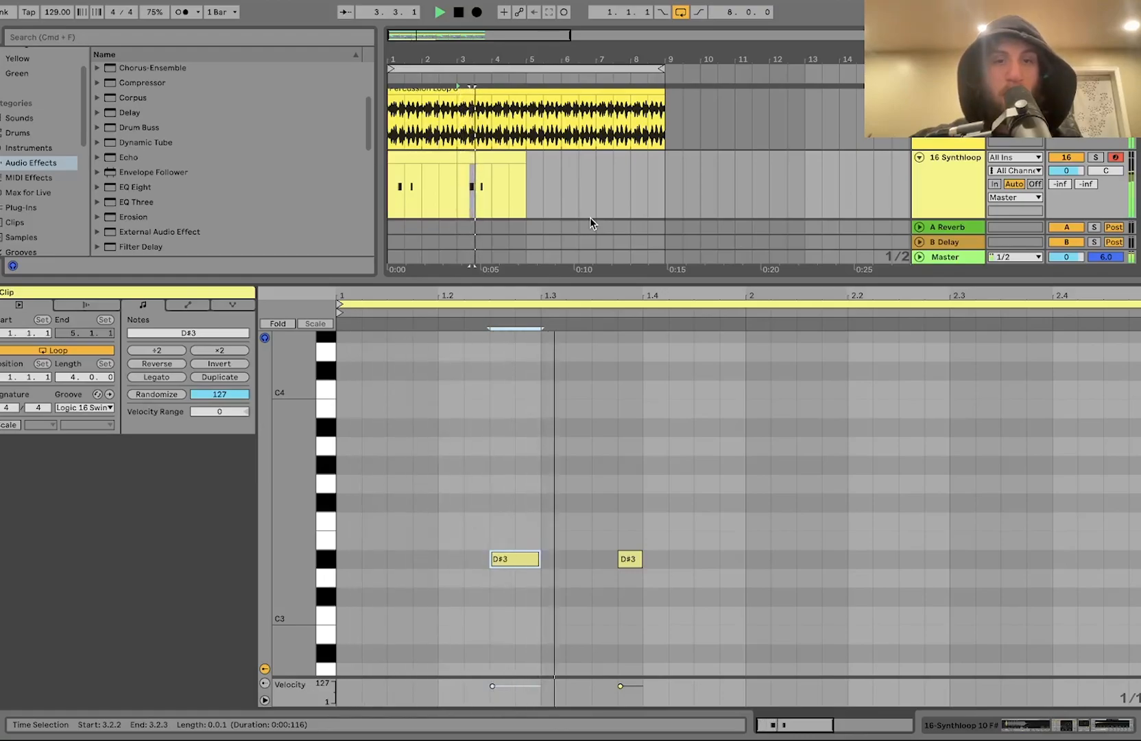
key("Right")
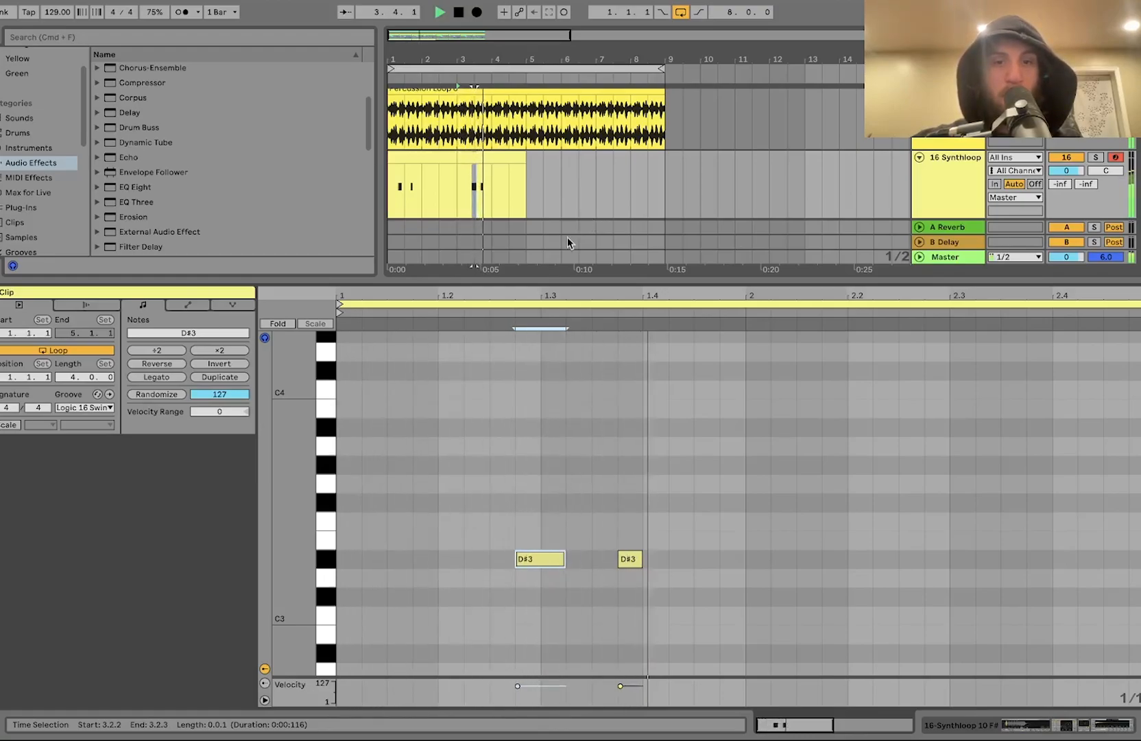
key("Left")
key("Left")
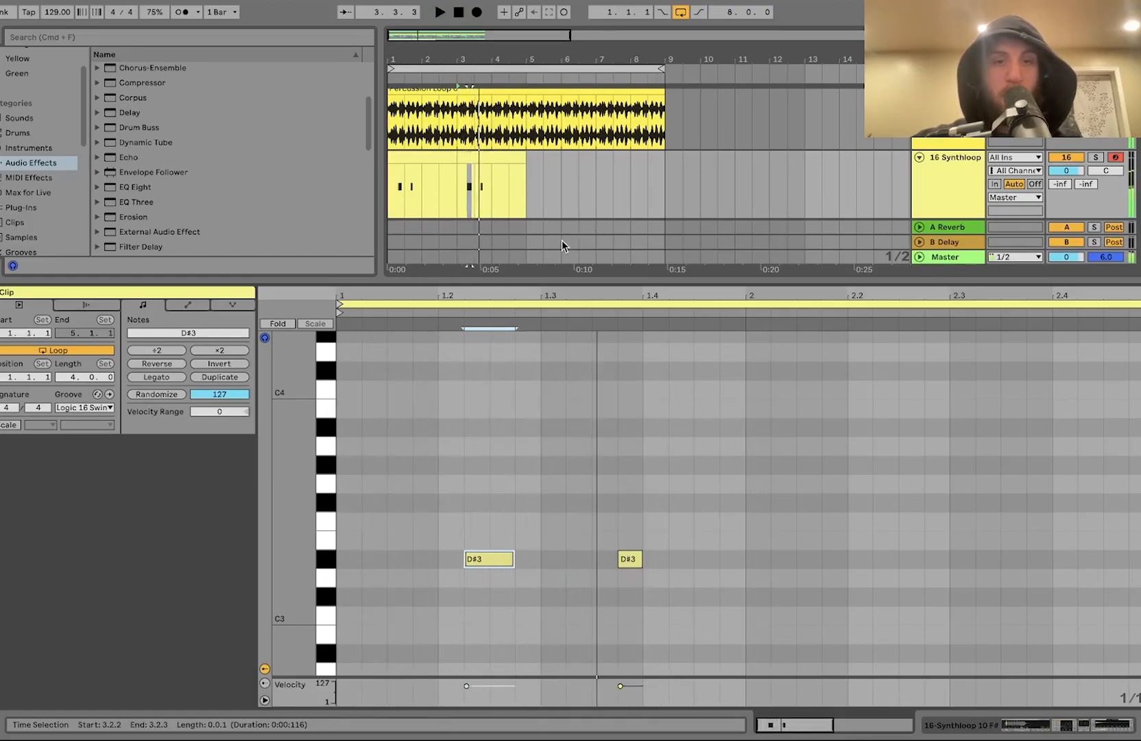
key("Left")
key("Left")
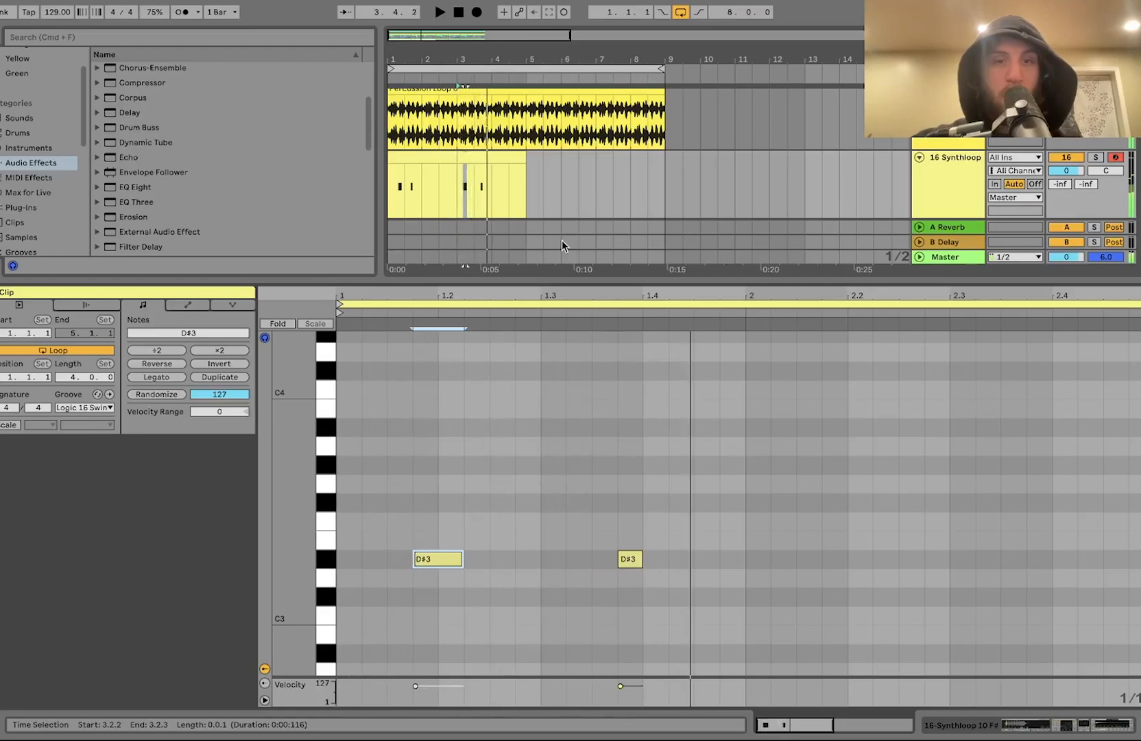
key("Right")
key("Right")
key("space")
Step: Consolidate the two synth clips into one and duplicate it to fill bars 5–8
left_click(482, 159)
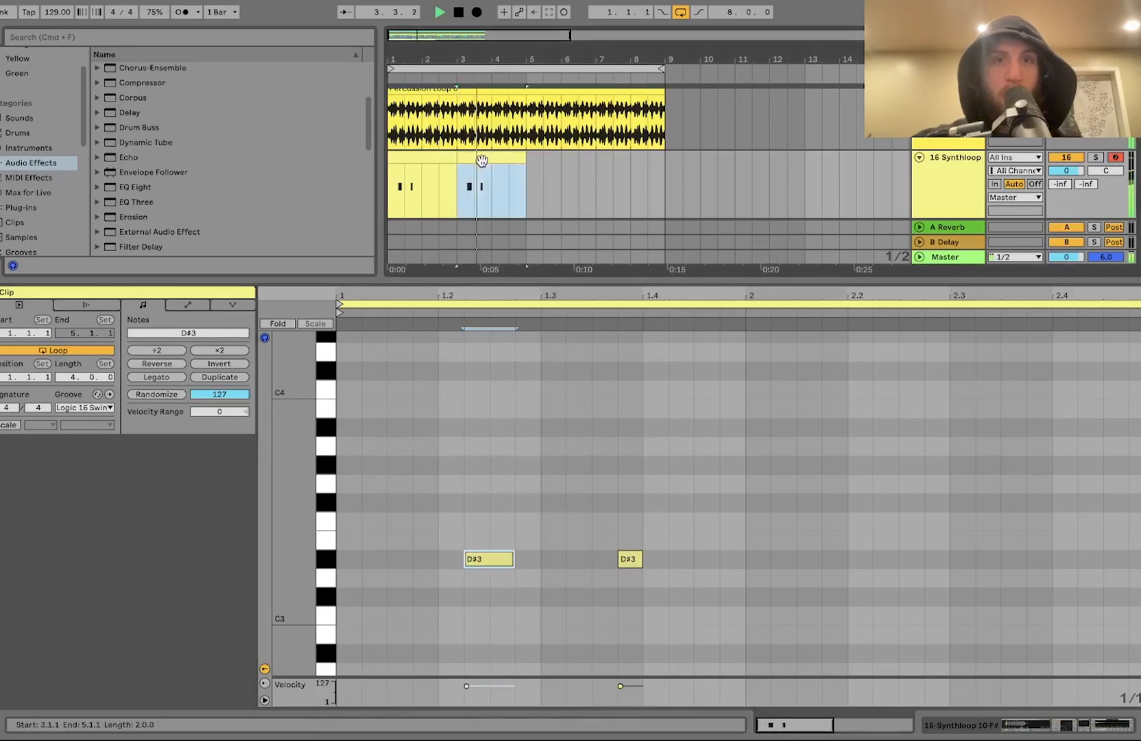
left_click(436, 159, "shift")
key("space")
key("super+j")
key("super+d")
Step: Insert a new MIDI track, preview several synth loops, and load Synthloop 3 A.wav into a Simpler on it
double_click(962, 197)
key("super+shift+t")
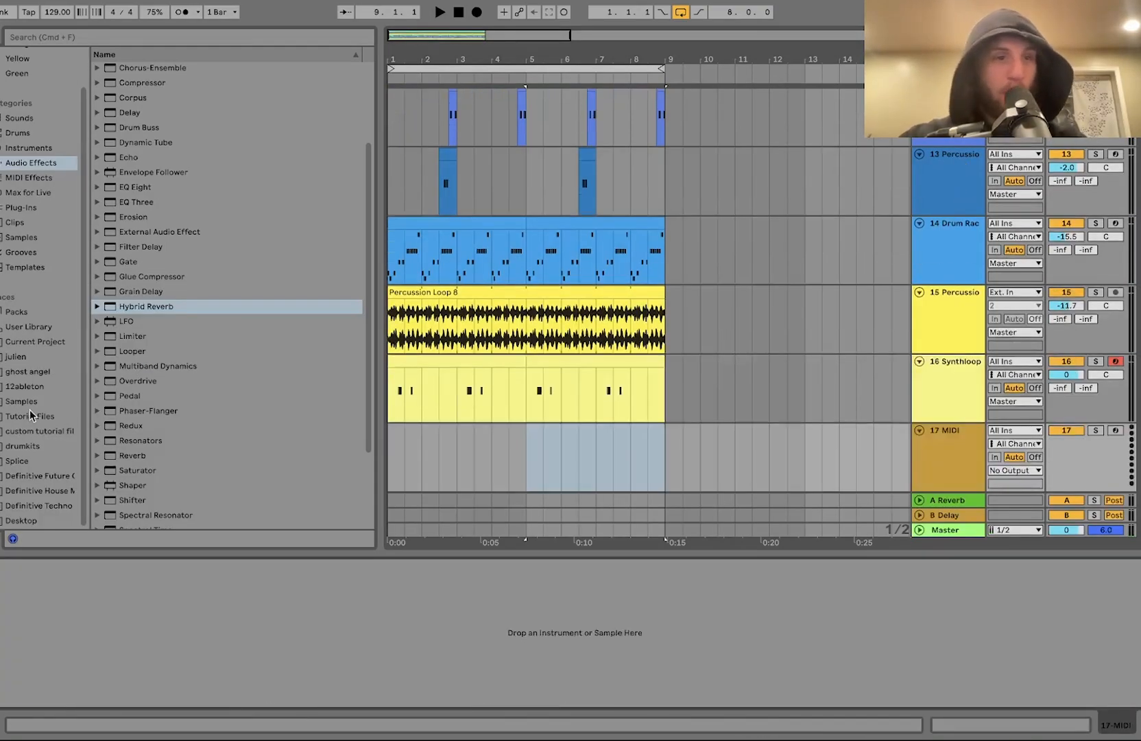
left_click(45, 491)
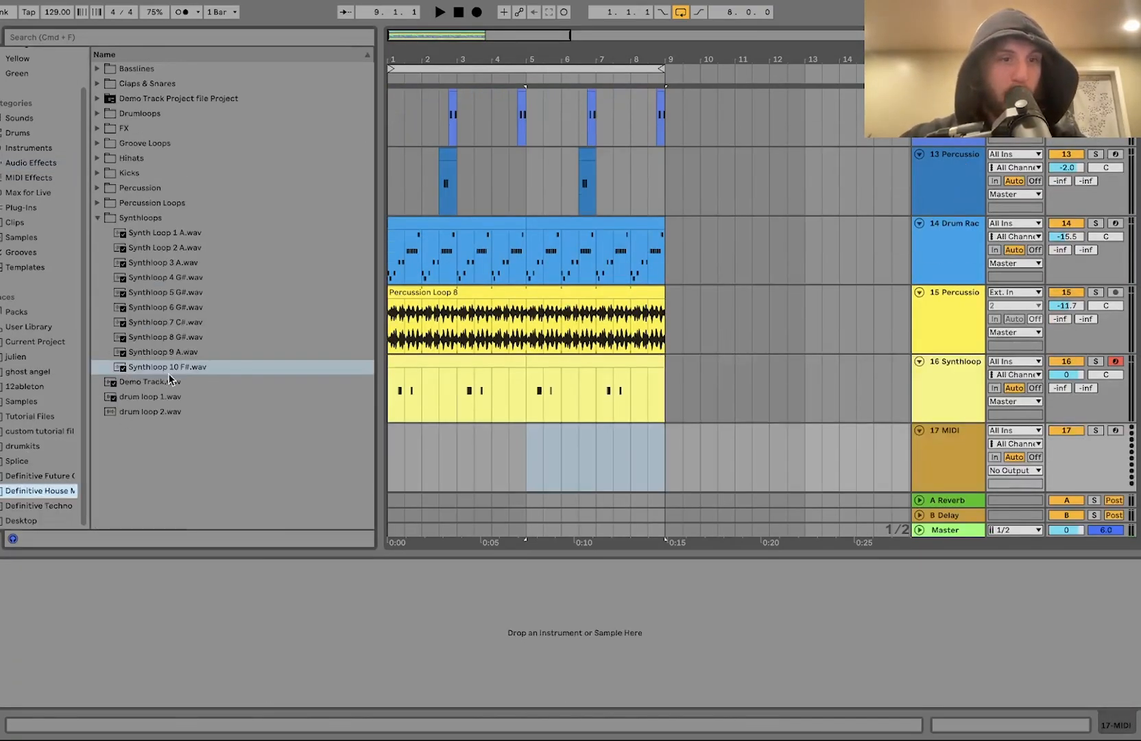
left_click(175, 322)
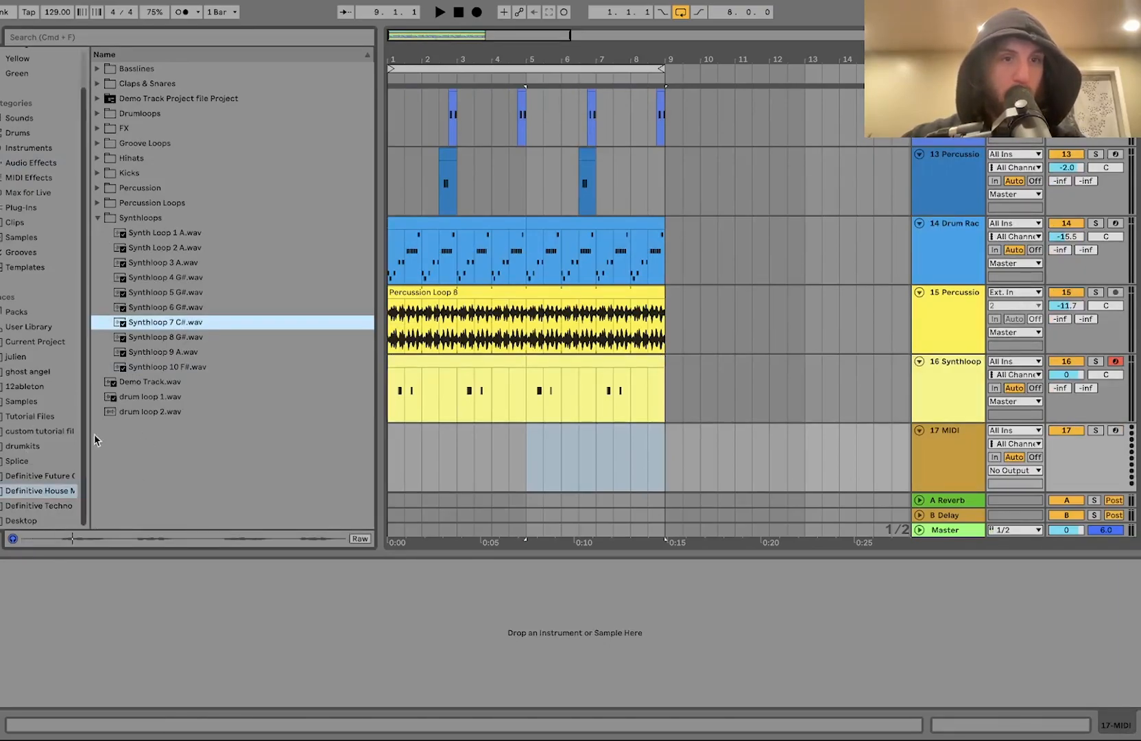
key("Up")
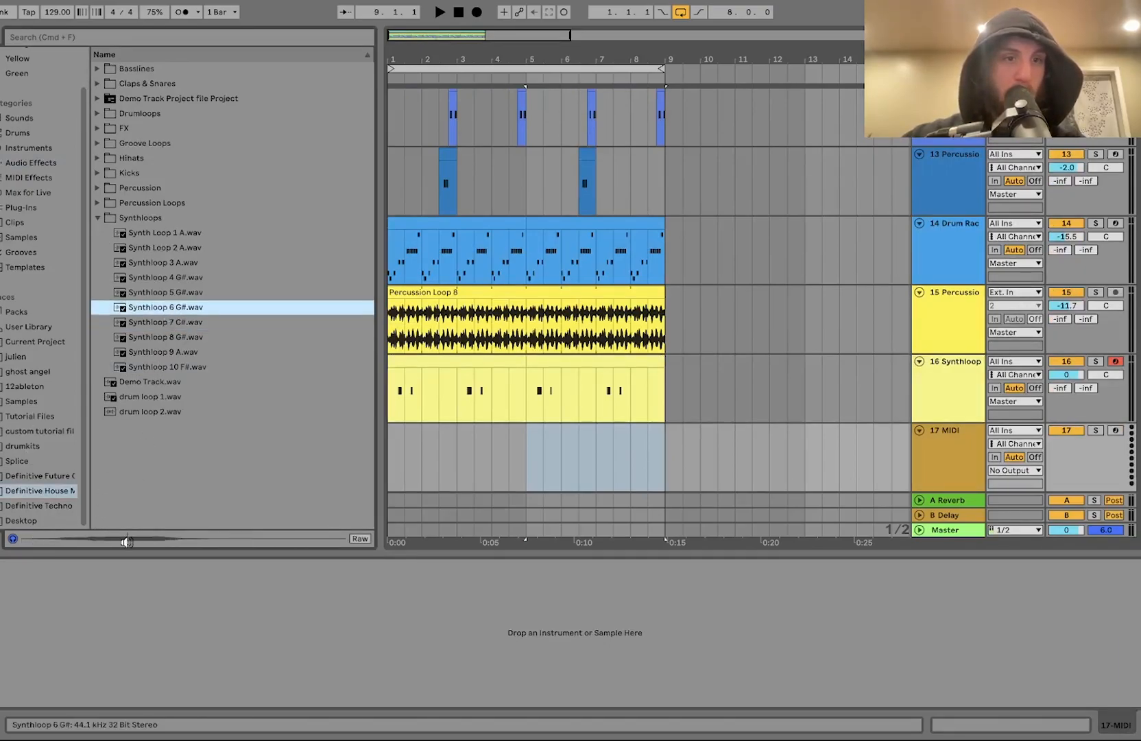
left_click(165, 291)
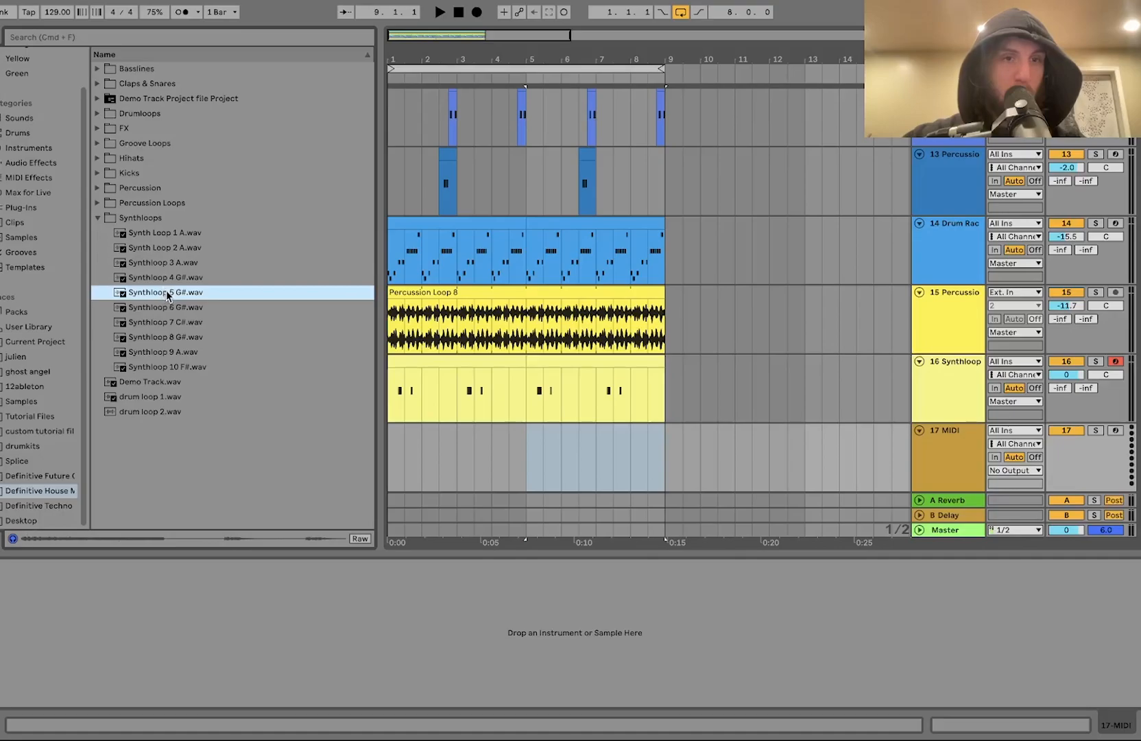
left_click(167, 308)
left_click(159, 283)
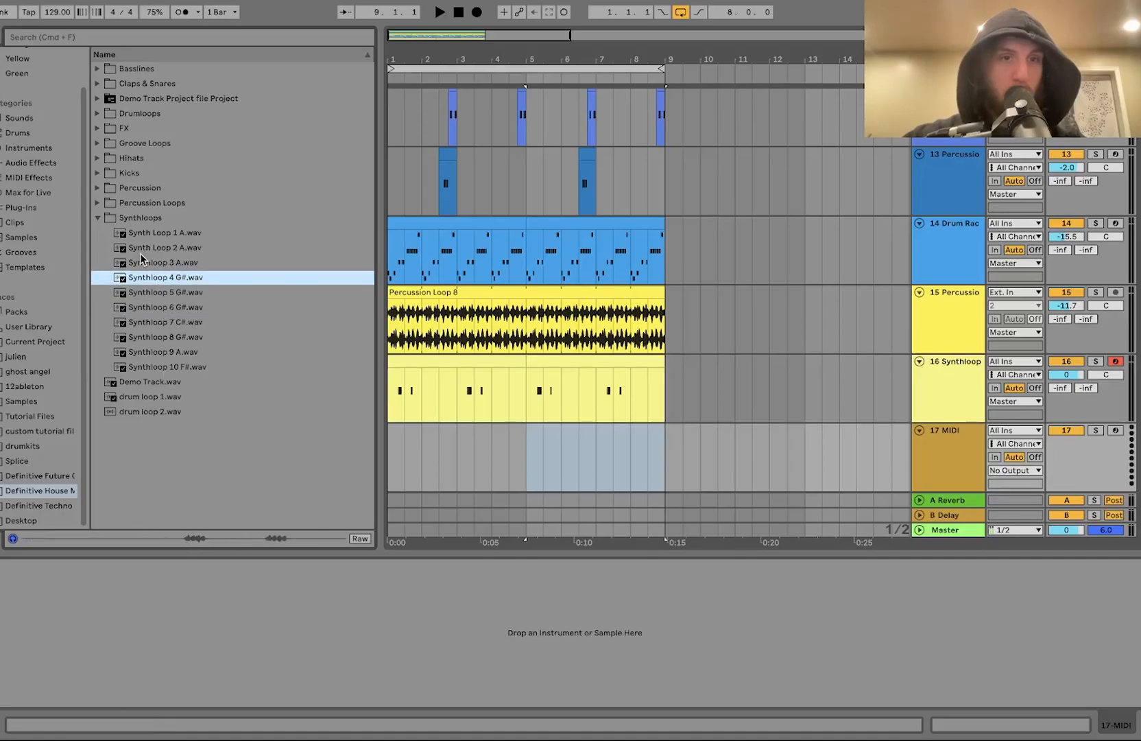
left_click(153, 262)
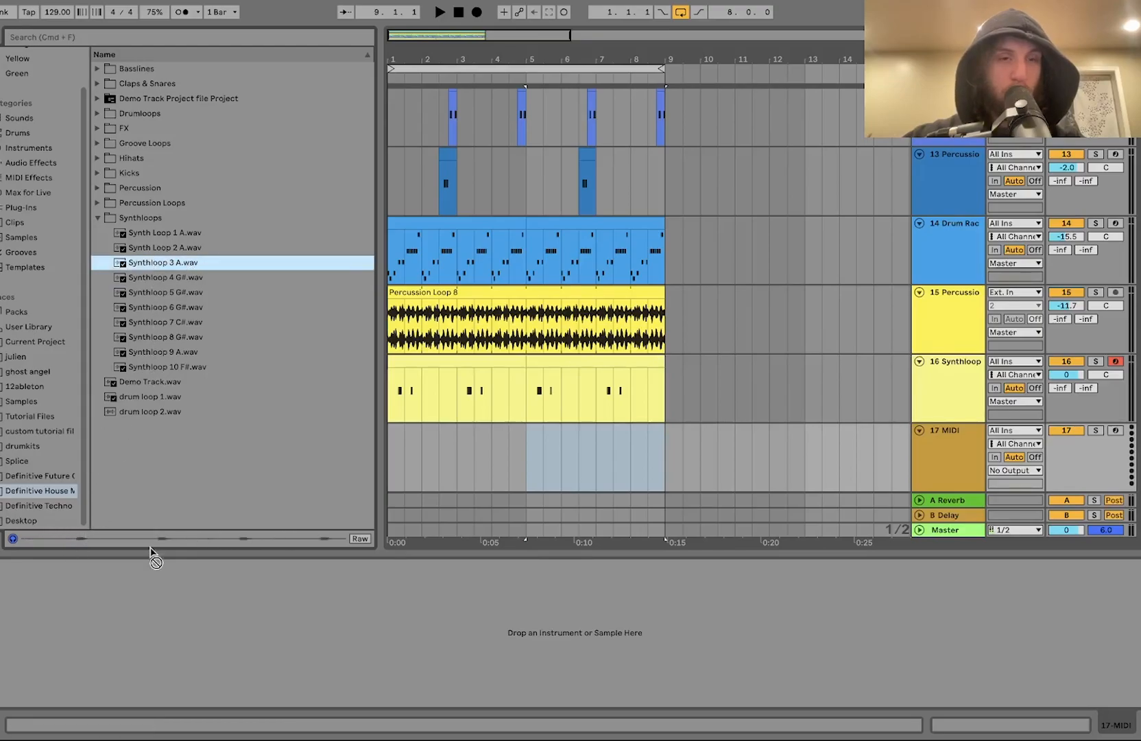
left_click_drag(144, 666, 98, 612)
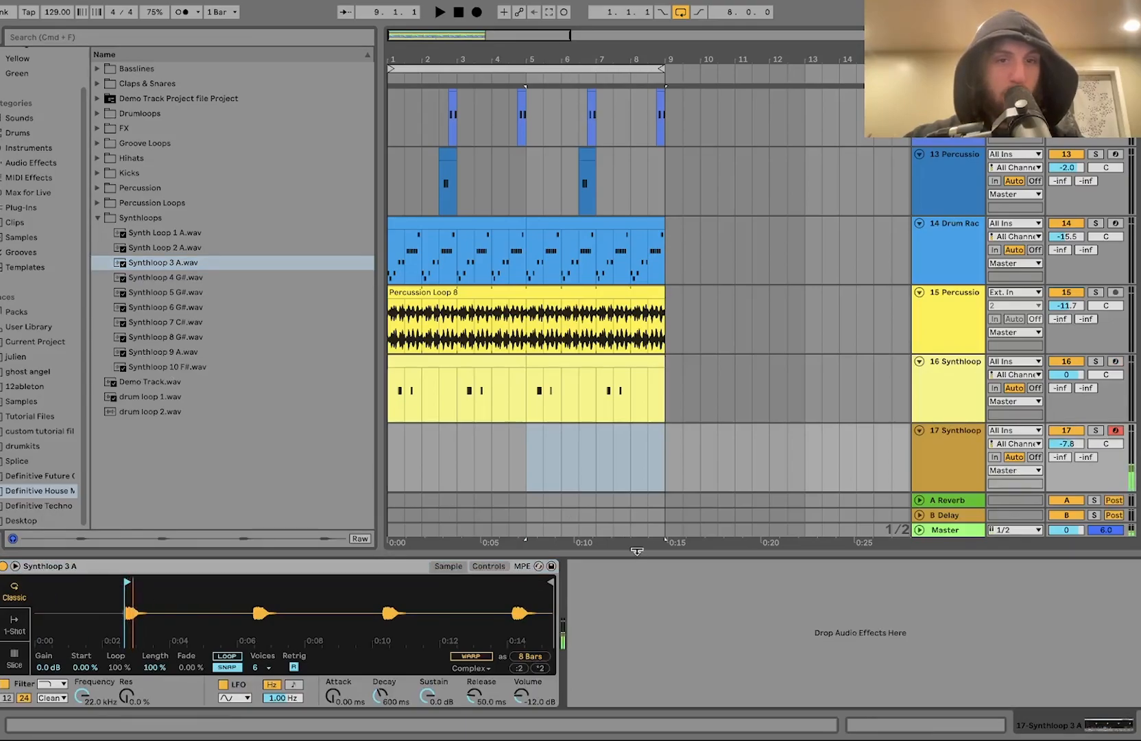
Step: Trim the new Simpler sample's end to a 2-beat slice at its start while playing
key("space")
left_click_drag(552, 581, 157, 582)
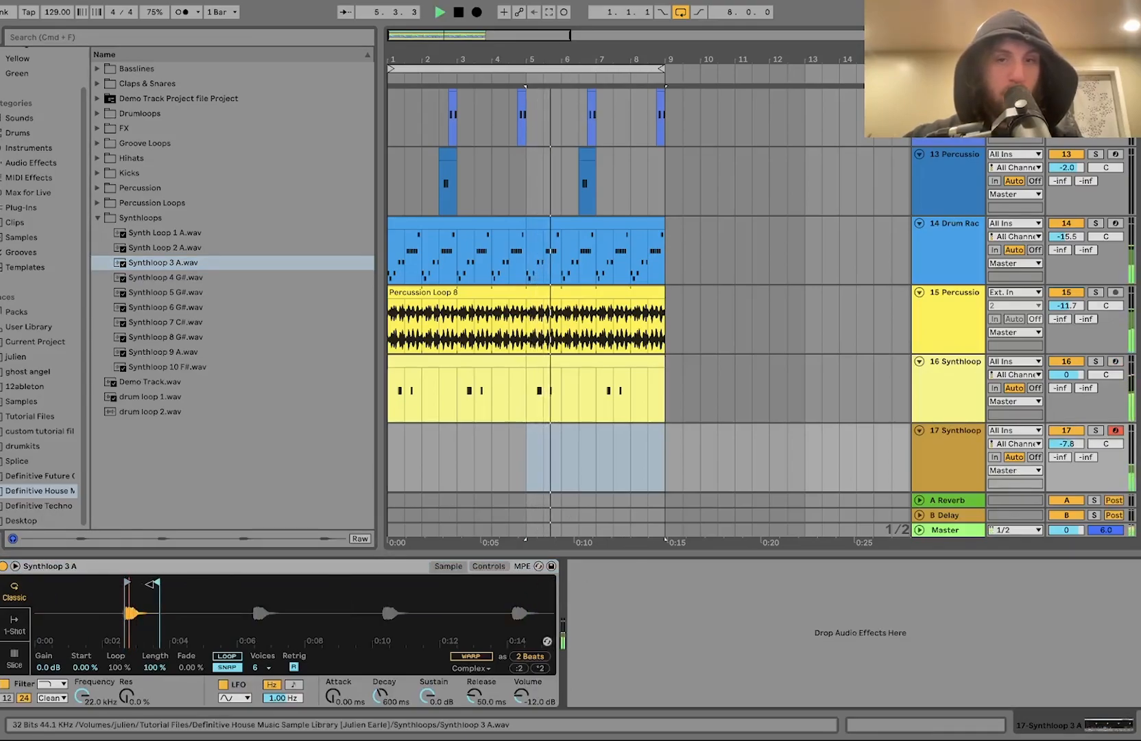
Step: Raise track 17's volume to 6.0 dB and audition the arrangement
double_click(1067, 444)
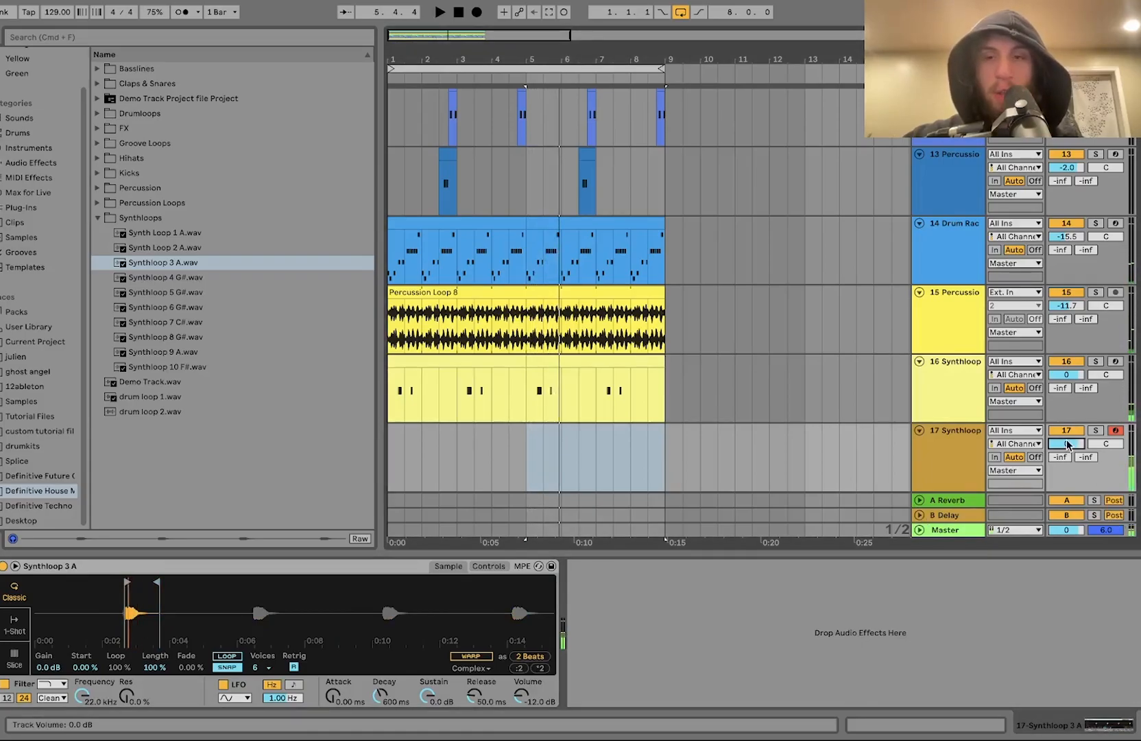
left_click_drag(1066, 444, 1066, 437)
key("space")
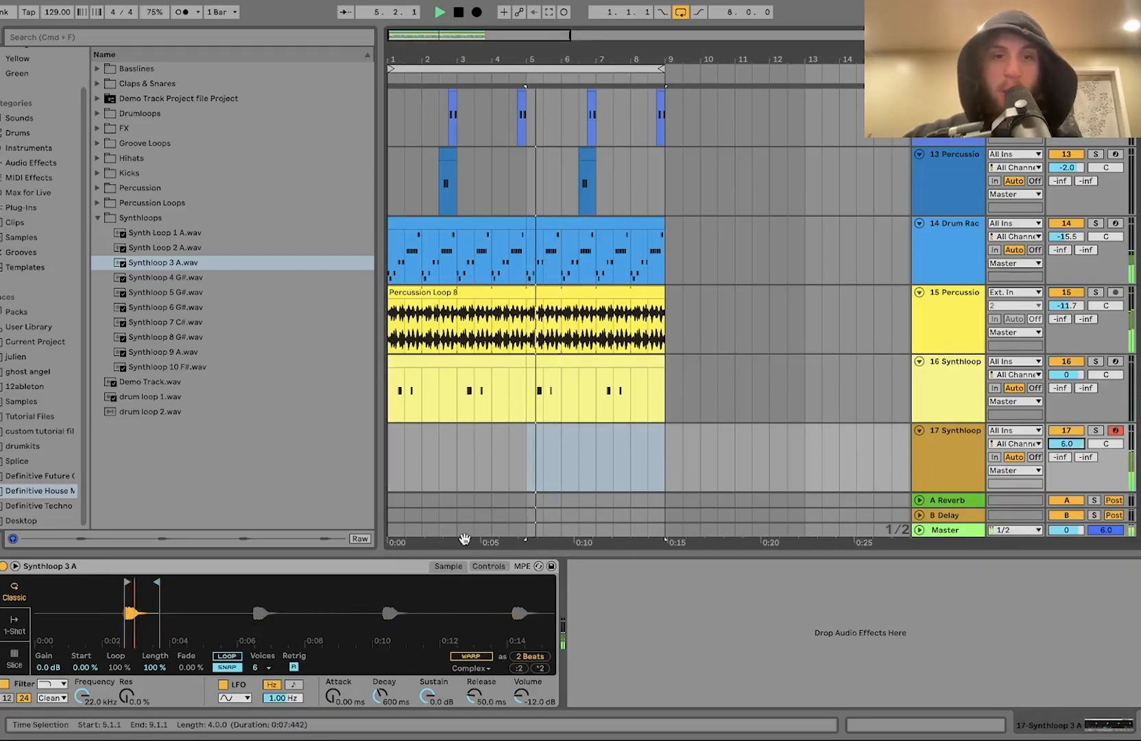
Step: Lower the Simpler filter cutoff to about 357 Hz with 21% resonance and switch on its filter envelope
left_click(483, 569)
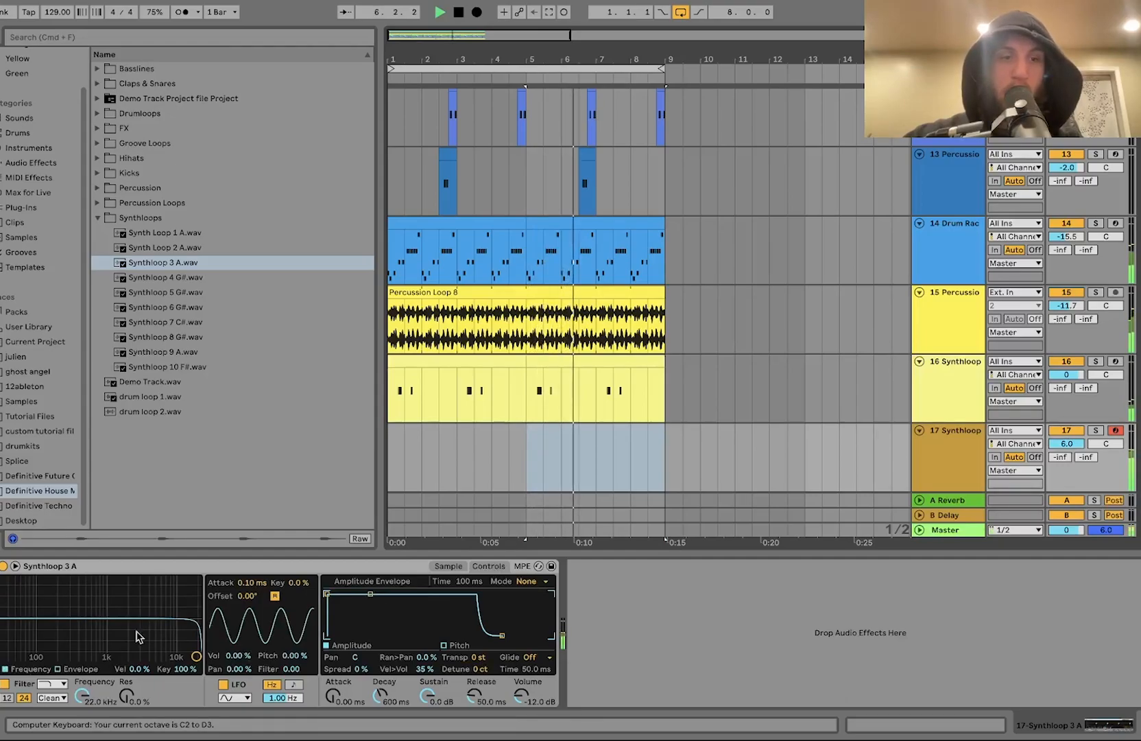
key("x")
left_click_drag(62, 662, 75, 645)
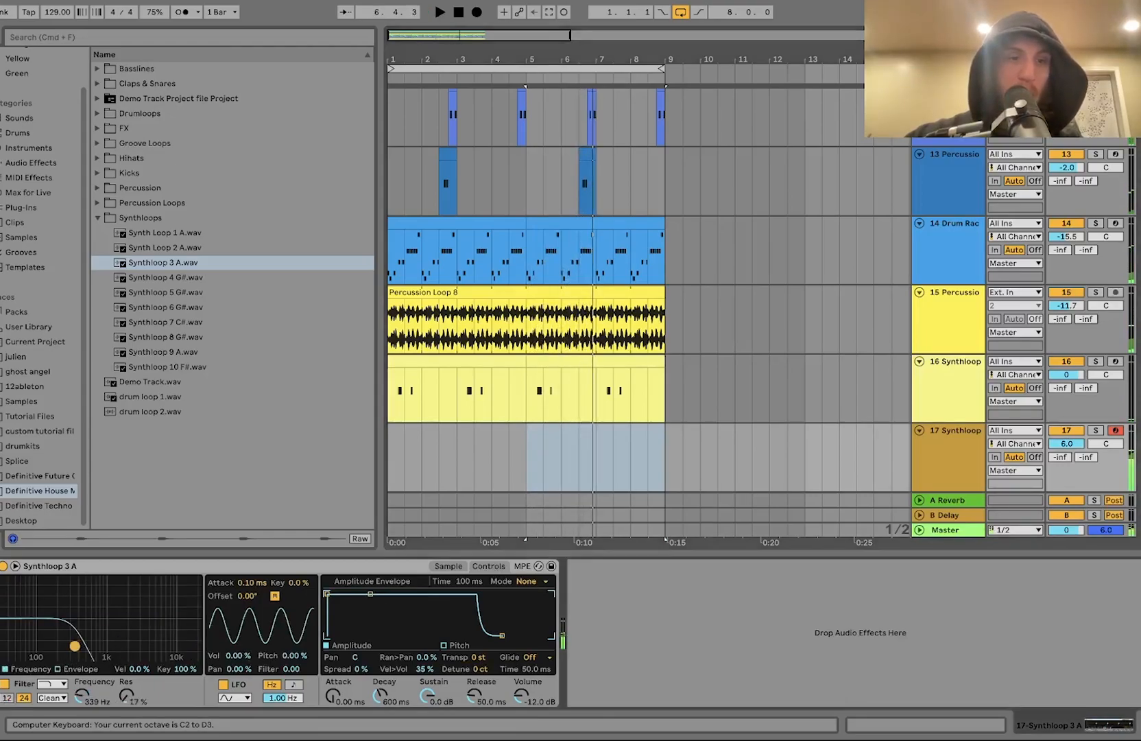
left_click(77, 666)
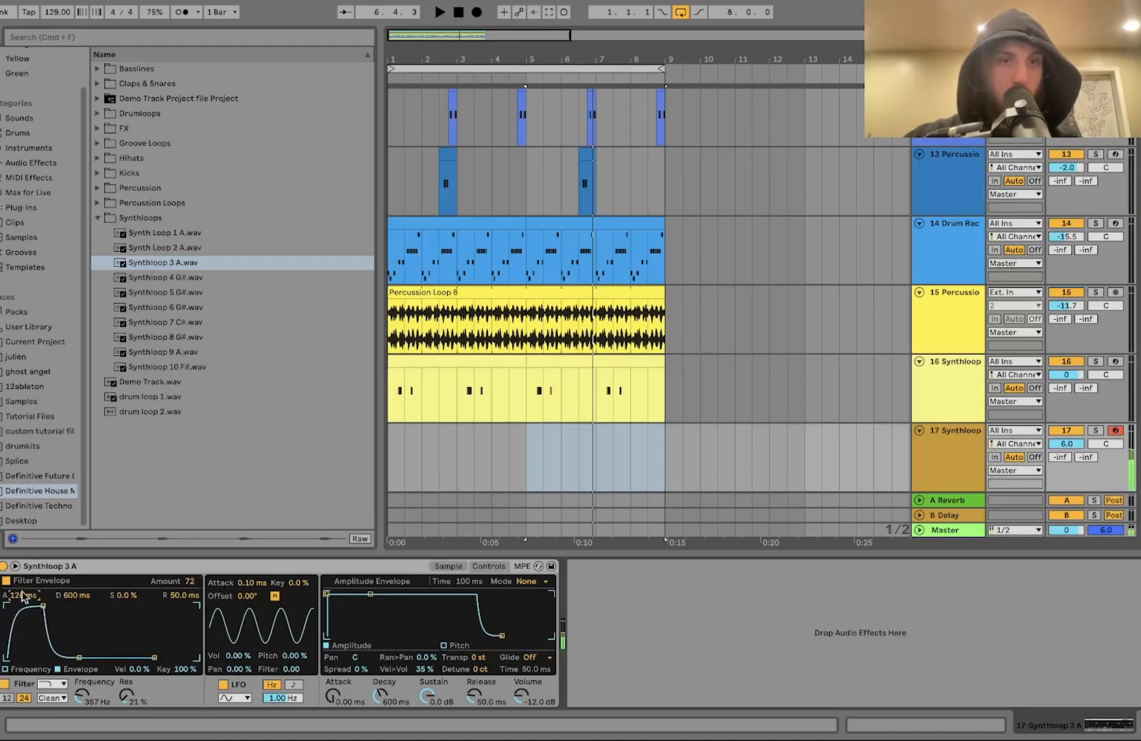
key("space")
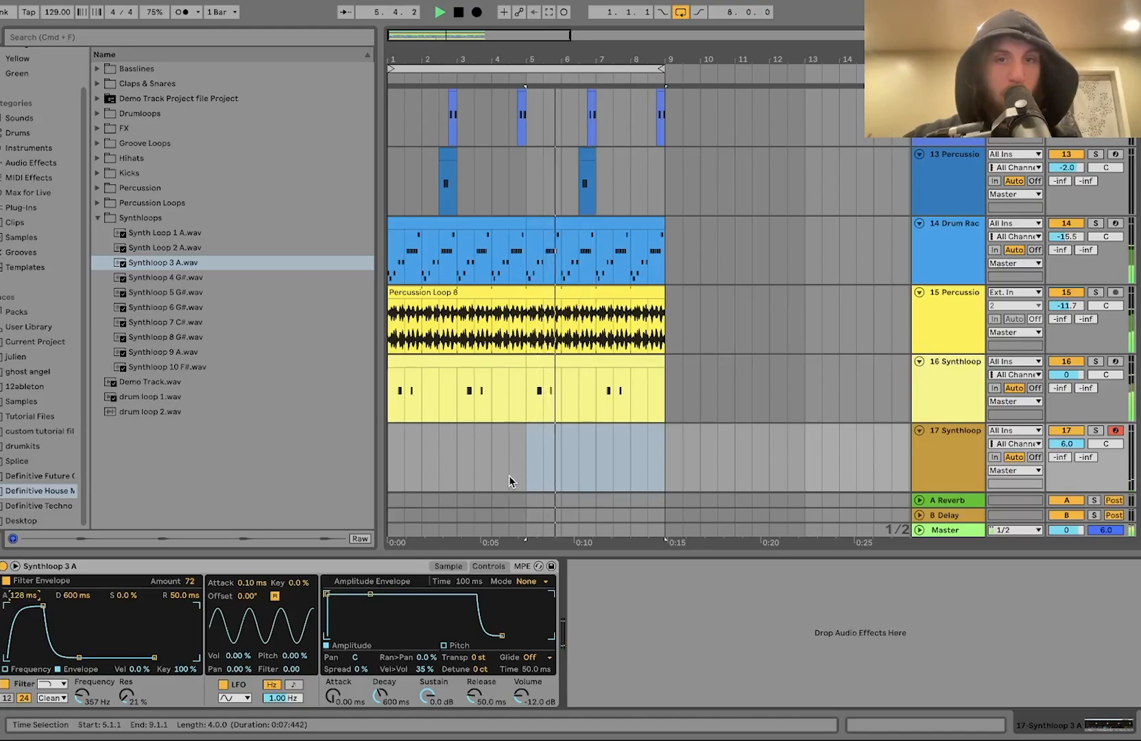
Step: Insert a 2-bar MIDI clip on track 17 and add a two-sixteenth C3 note around beat 1.4.3
key("space")
left_click_drag(393, 456, 460, 453)
key("super+shift+m")
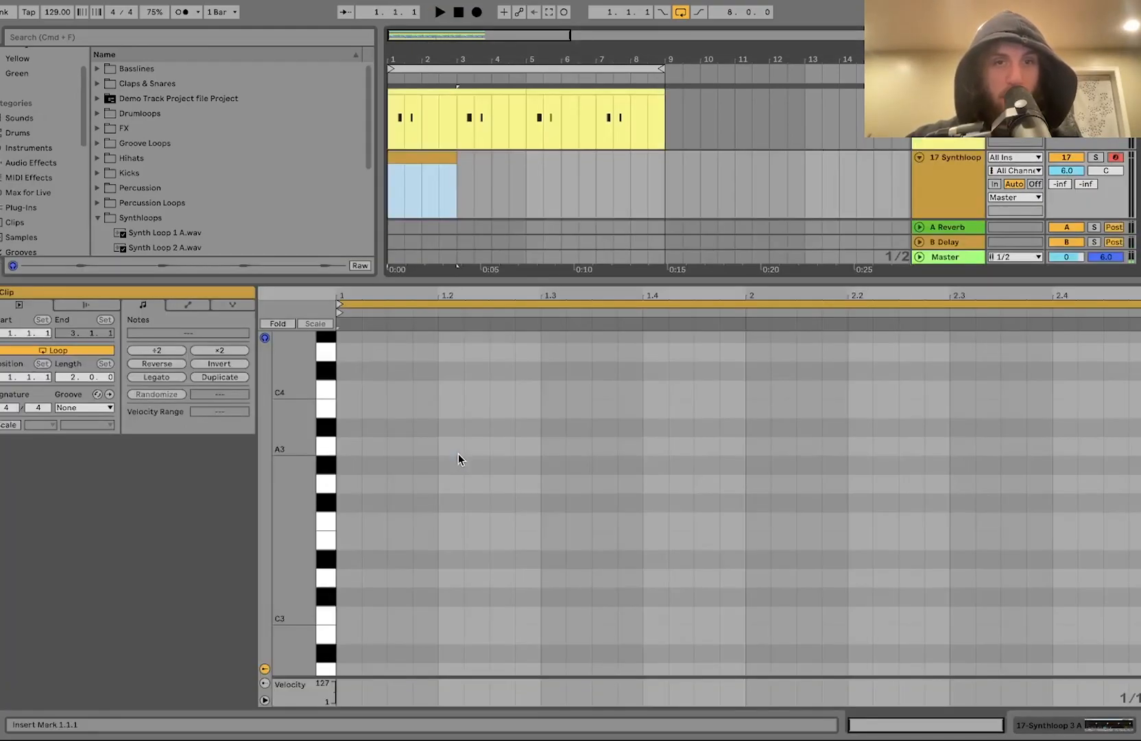
double_click(763, 616)
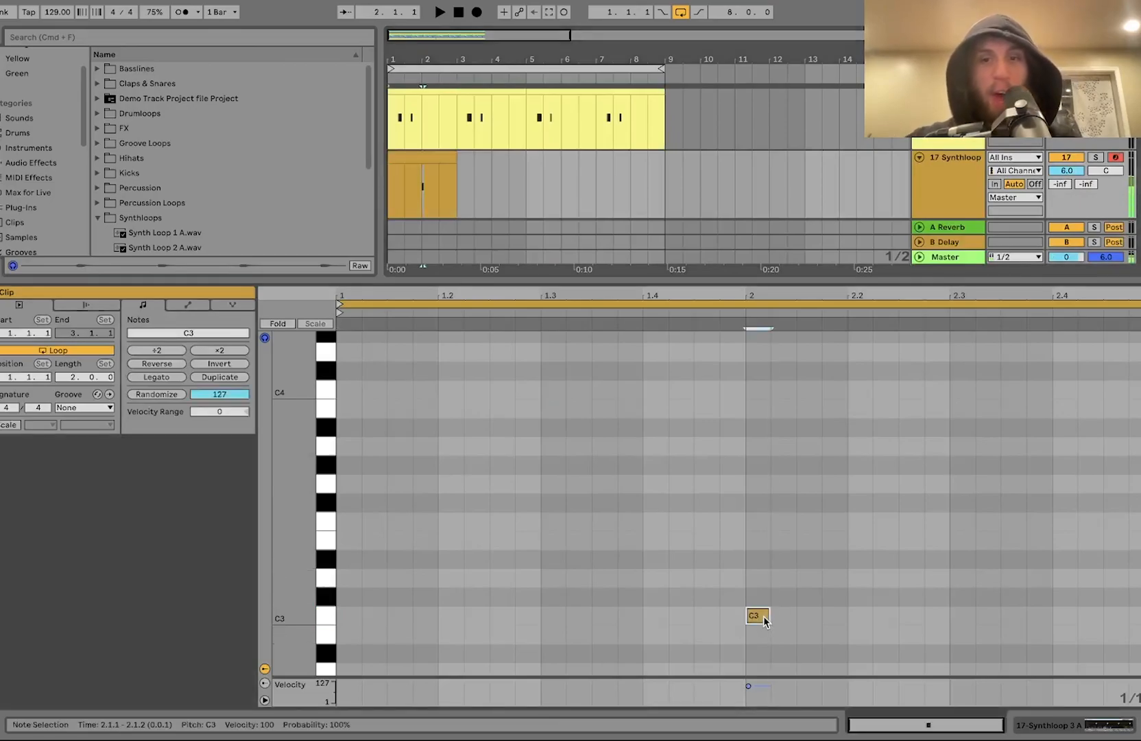
key("space")
key("Left")
key("Left")
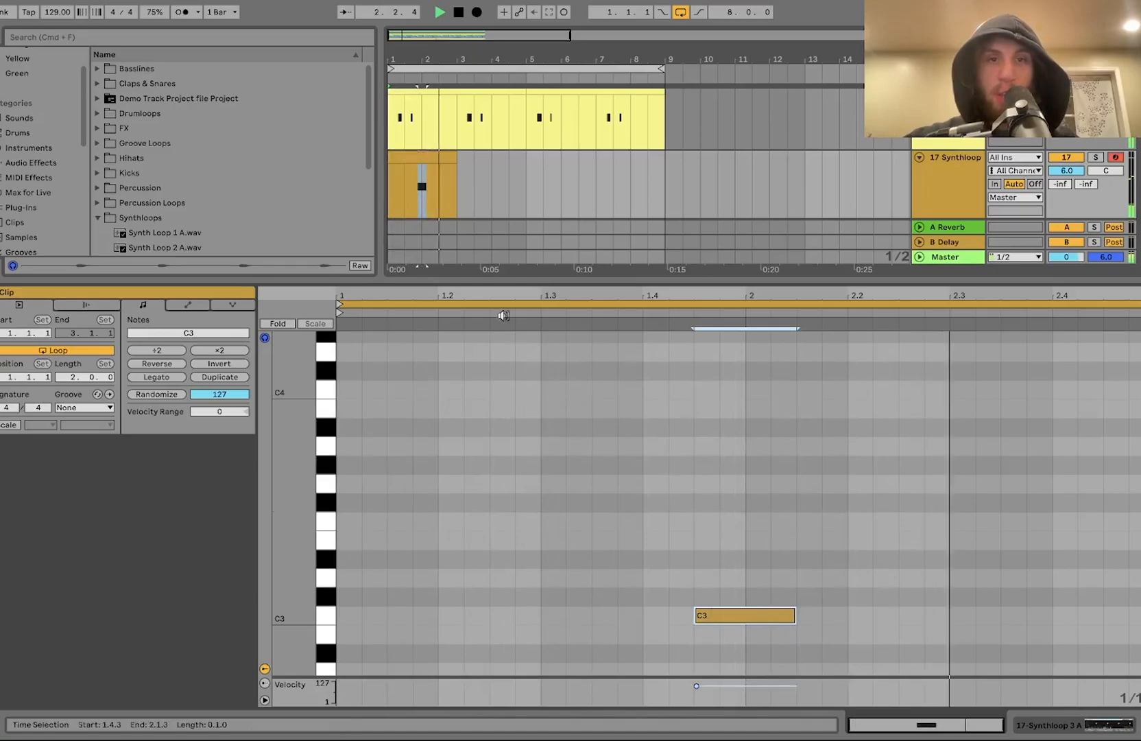
Step: Copy and reposition the one-note clip so copies fill bars 4 to 8 of track 17
left_click(425, 152)
left_click_drag(426, 152, 500, 191)
key("super+d")
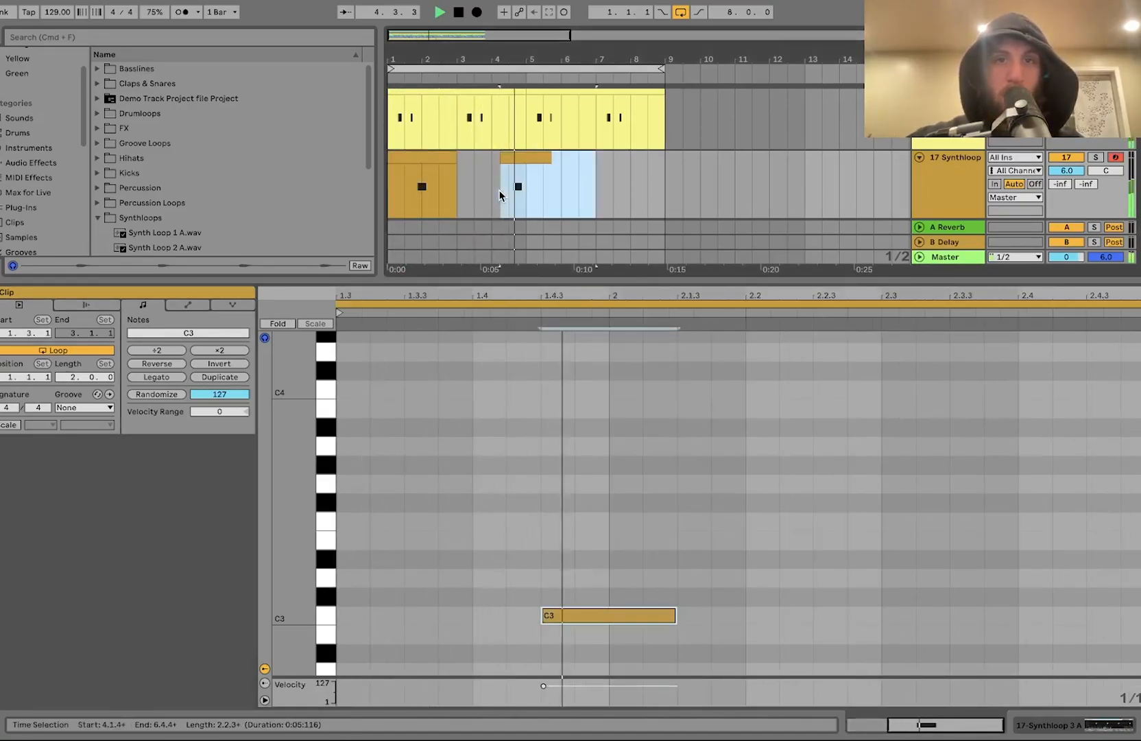
scroll(499, 190, "up", 3)
key("space")
scroll(508, 187, "up", 3)
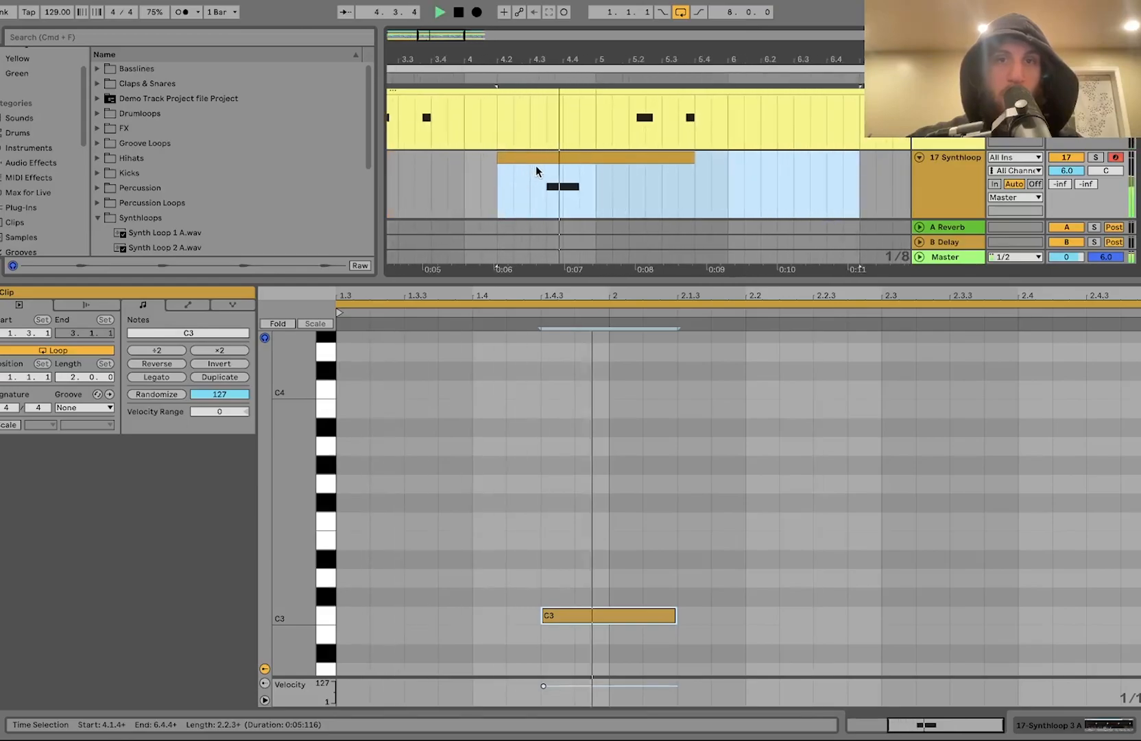
left_click(530, 160)
left_click(460, 170)
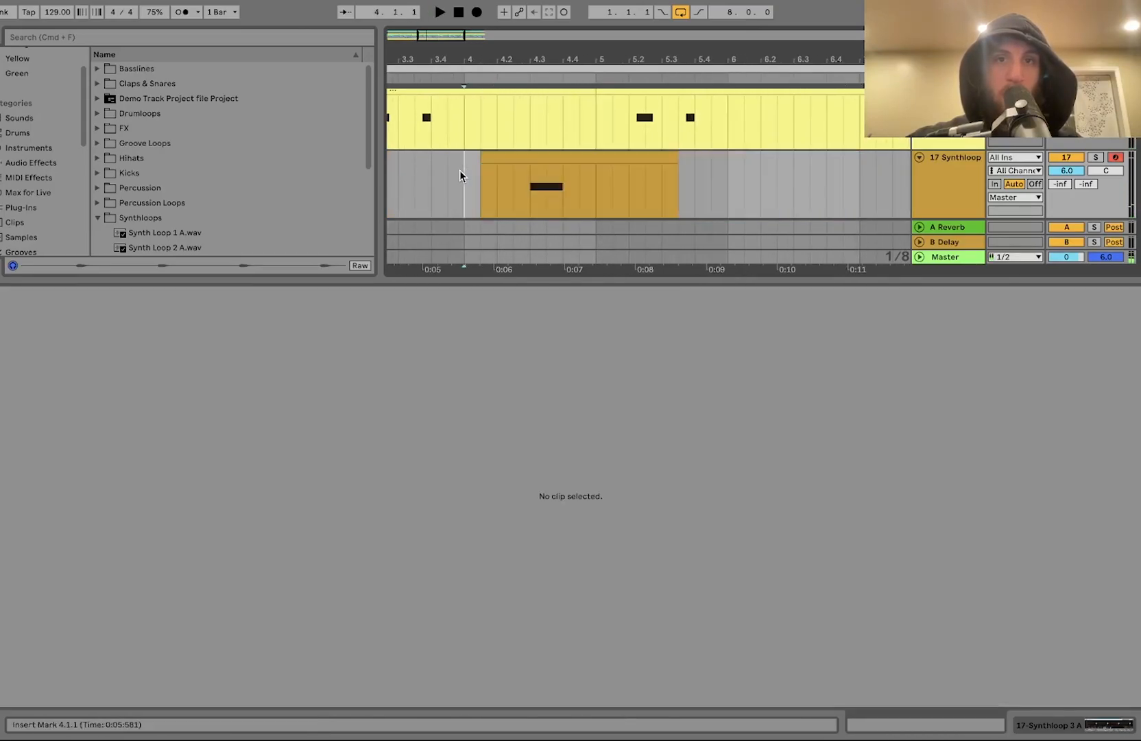
key("space")
scroll(459, 170, "down", 3)
left_click_drag(505, 184, 386, 182)
scroll(434, 182, "left", 1)
key("super+d")
left_click(407, 156)
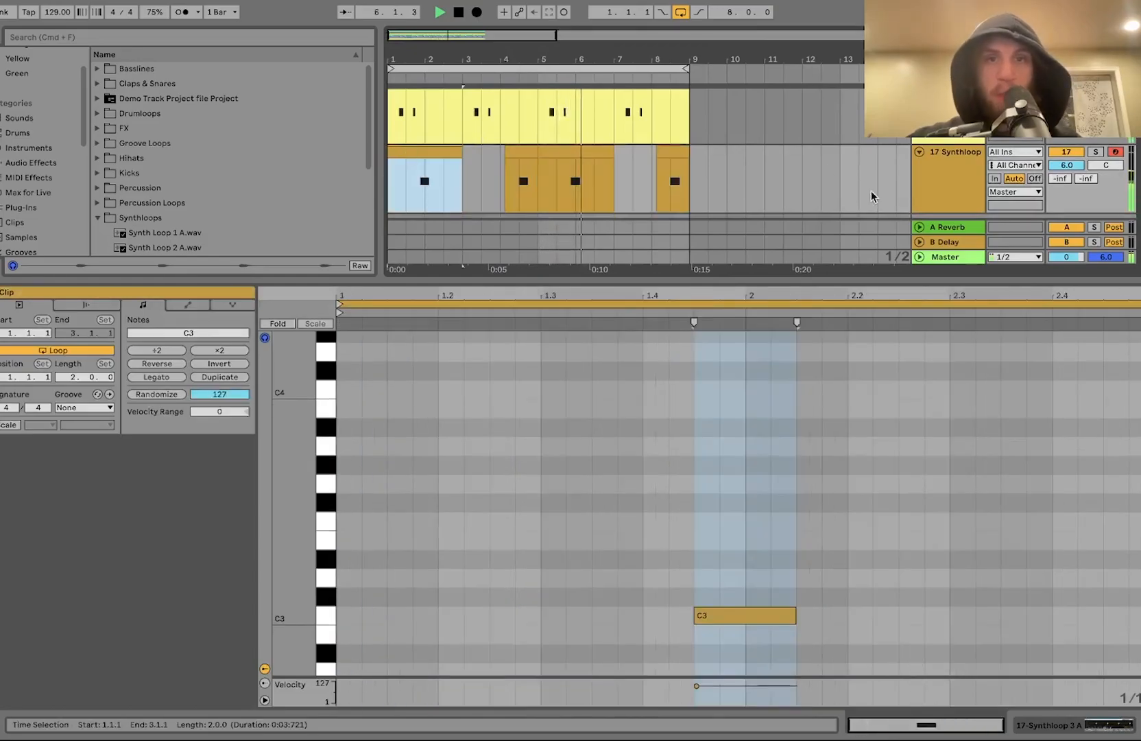
Step: Lower track 17's volume to 1.2 dB while auditioning
left_click(958, 203)
left_click_drag(1062, 168, 1061, 178)
double_click(983, 167)
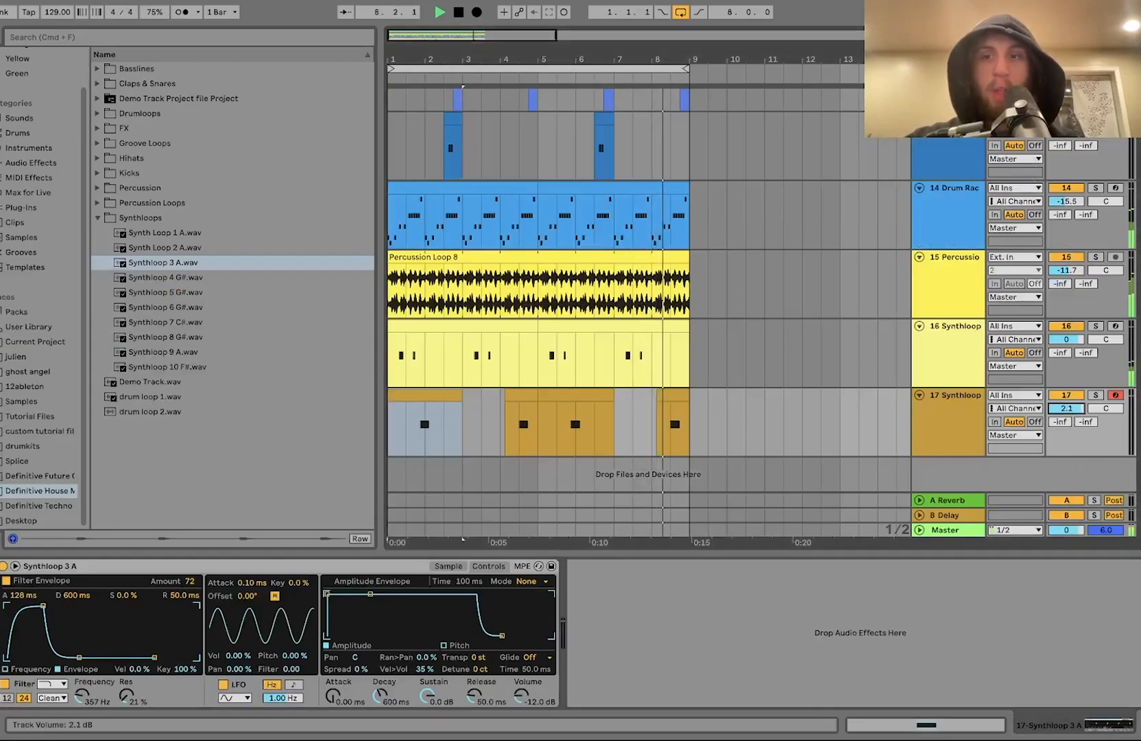
left_click_drag(1062, 407, 1062, 411)
key("space")
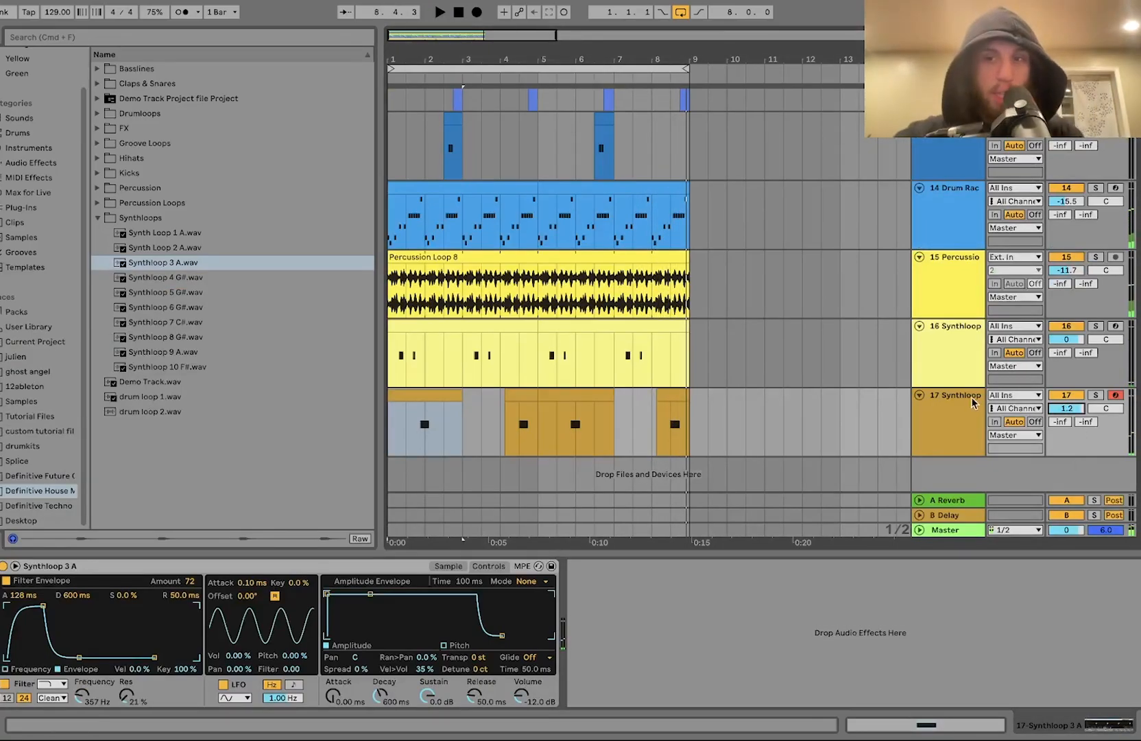
Step: Insert a new MIDI track and load Operator onto it
key("super+shift+t")
left_click(30, 148)
double_click(137, 203)
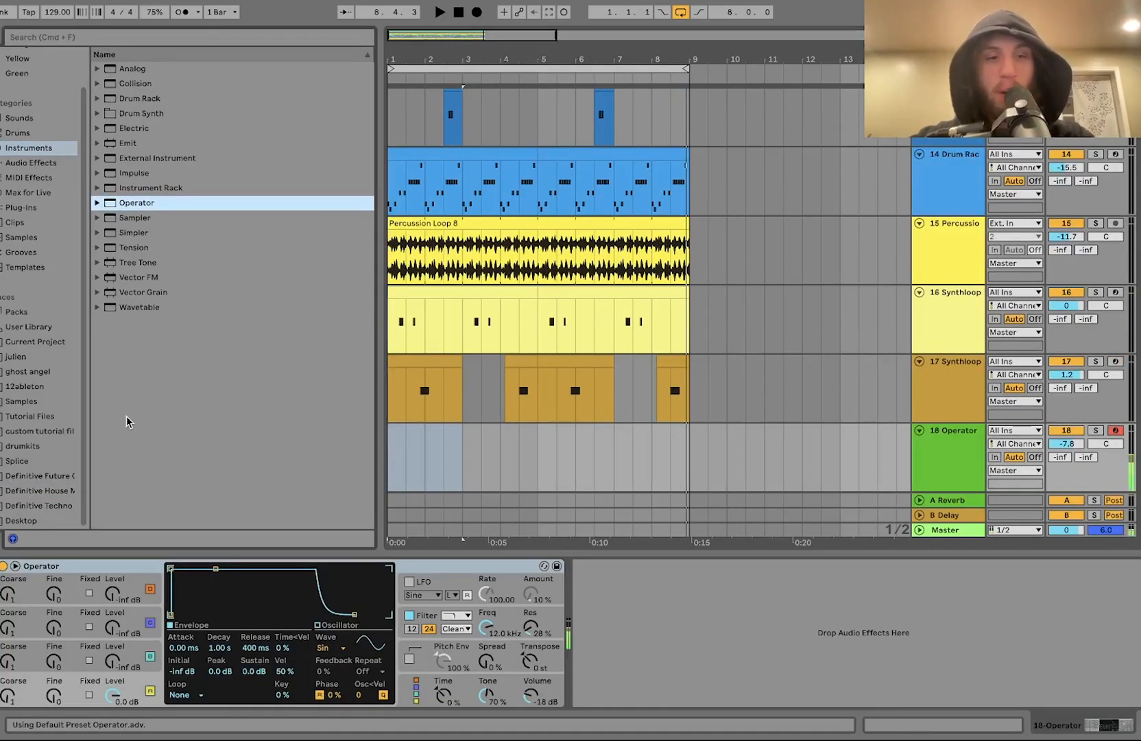
Step: Set Operator oscillator levels to -5.7 dB and -23 dB, oscillator C's fine tune to 10, and track volume to 0 dB
left_click_drag(118, 660, 117, 634)
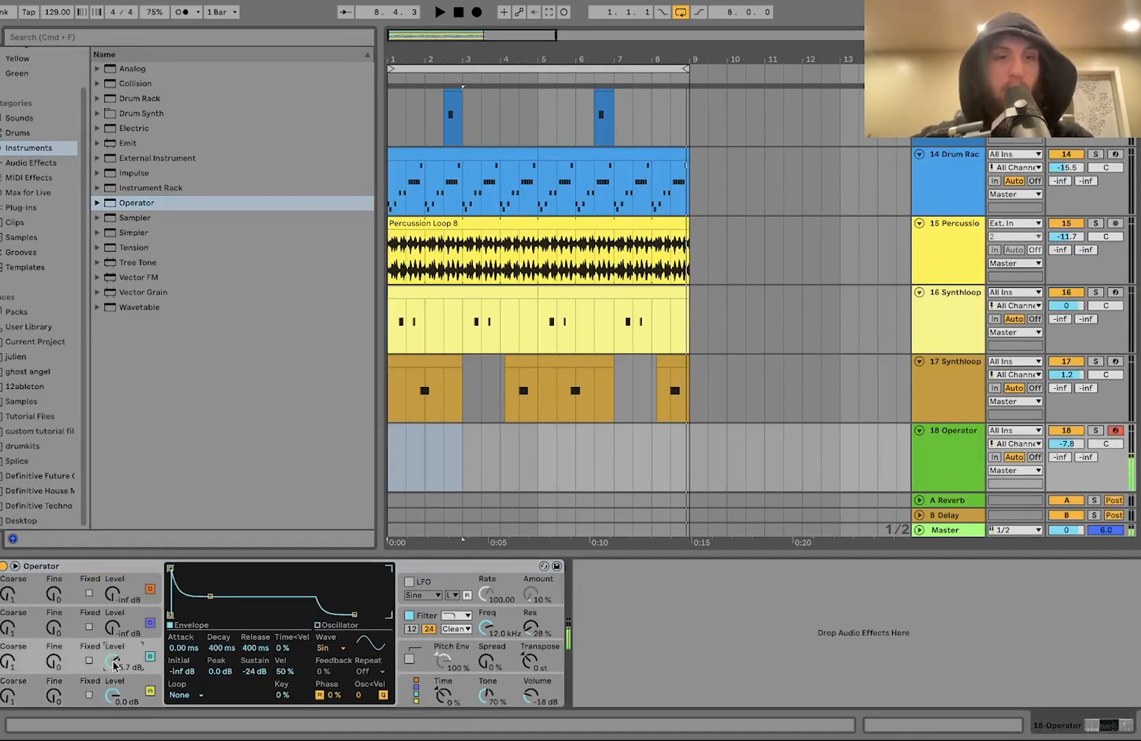
left_click(1067, 443)
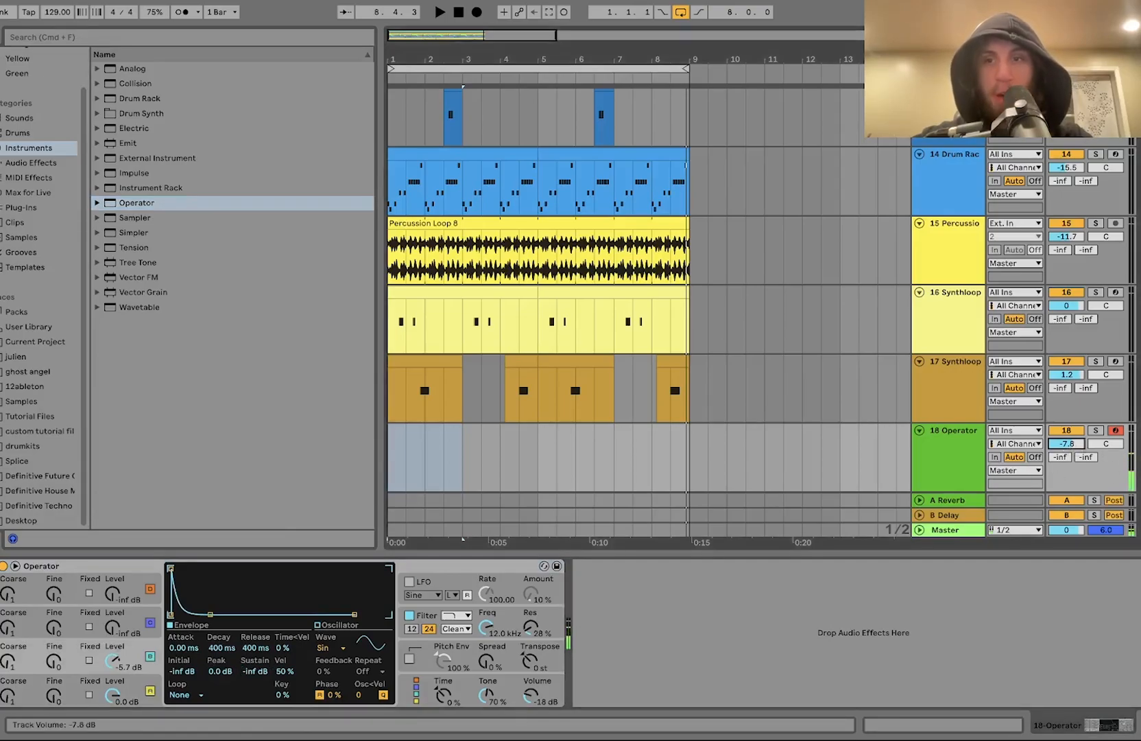
left_click(50, 663)
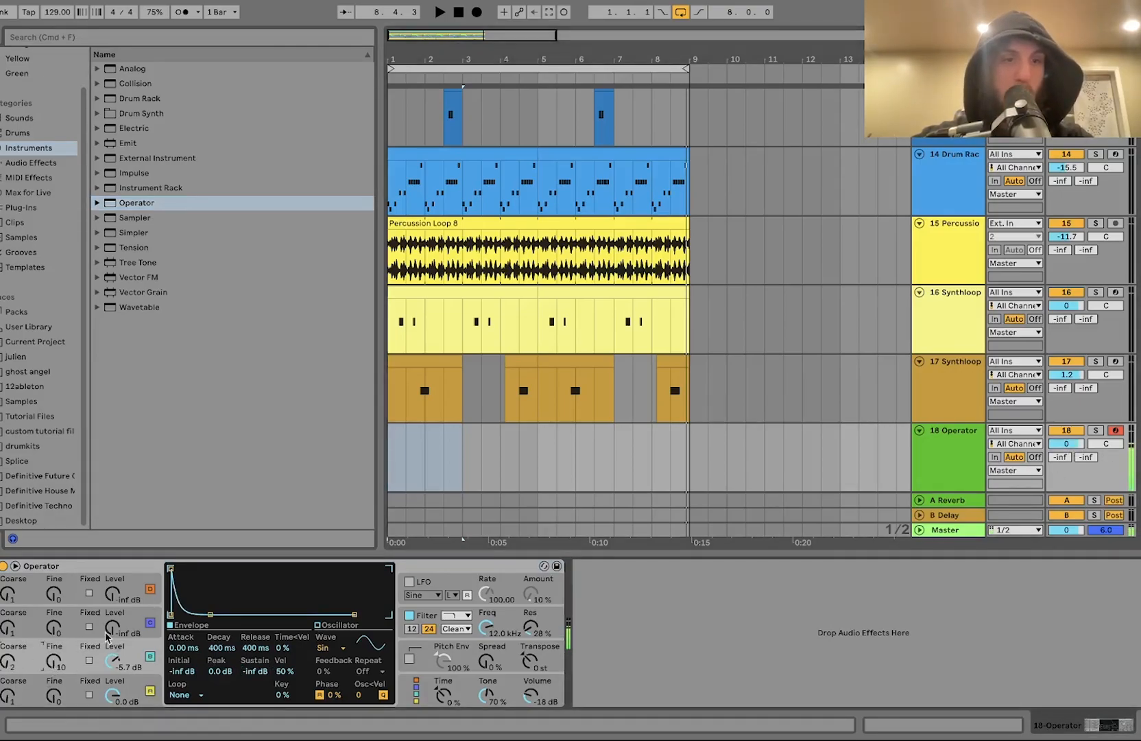
left_click(123, 620)
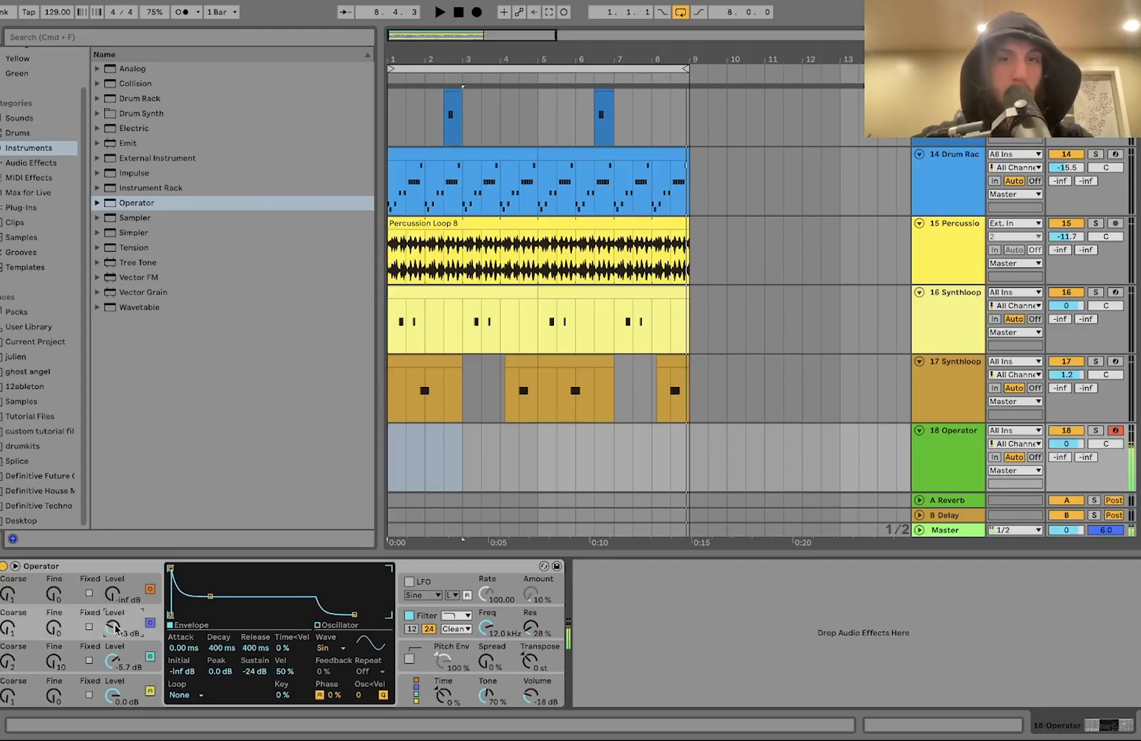
Step: Insert a 2-bar MIDI clip at the start of the Operator track
left_click_drag(505, 474, 375, 464)
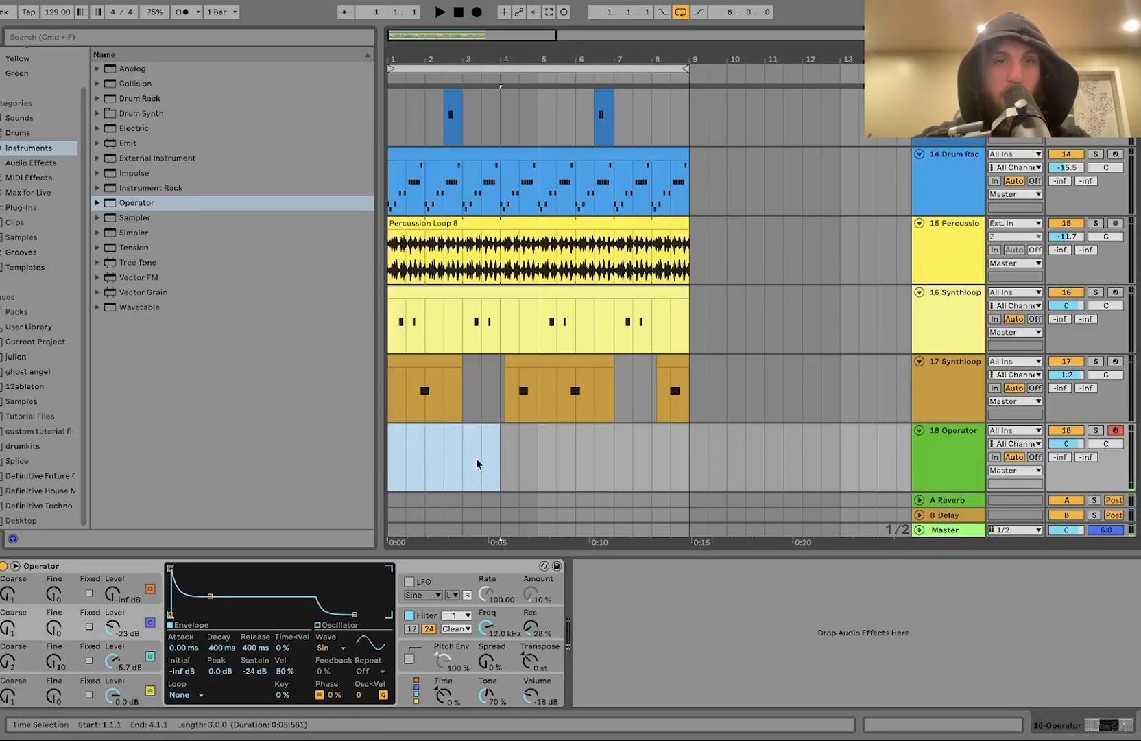
left_click_drag(477, 464, 464, 459)
key("super+shift+m")
key("space")
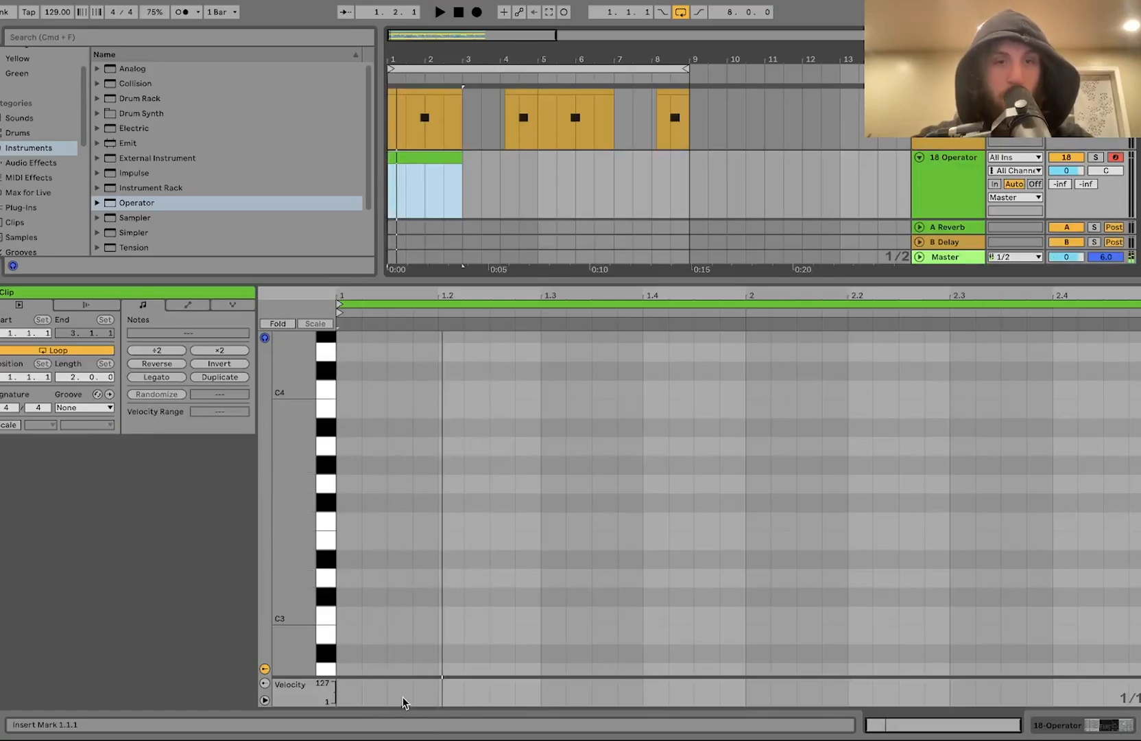
Step: Enter a chord at 1.1.3 and revoice it as E3, A3 and C4
scroll(410, 649, "down", 3)
double_click(400, 599)
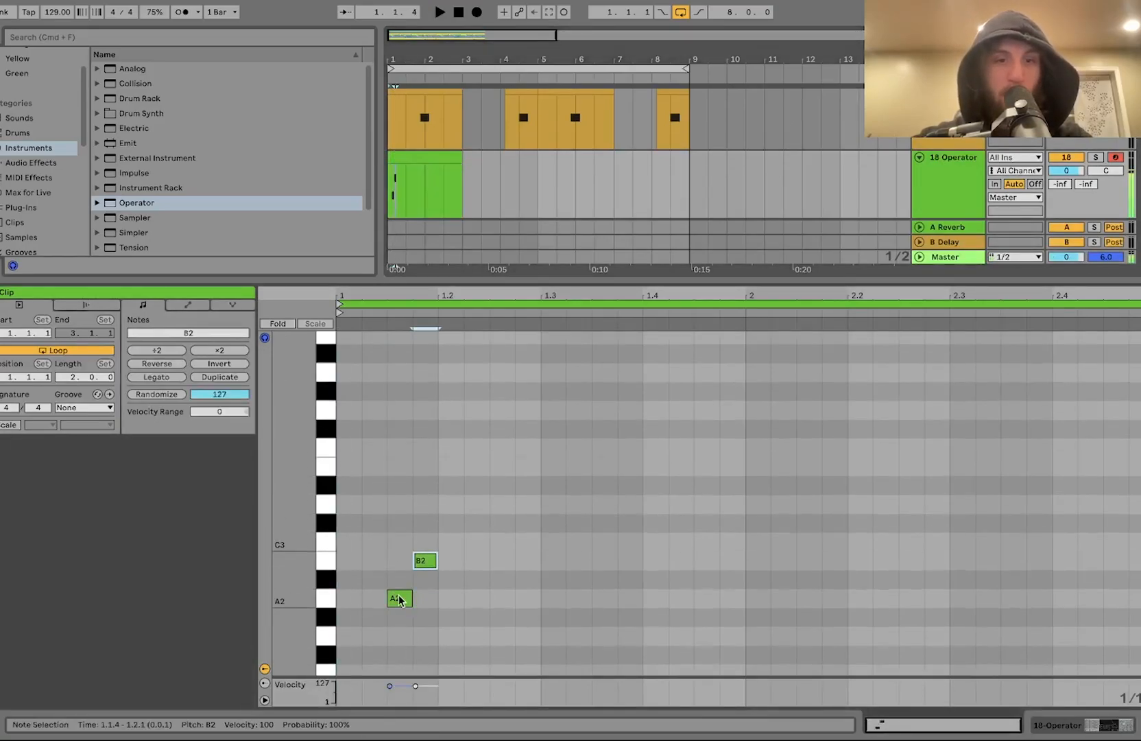
double_click(425, 523)
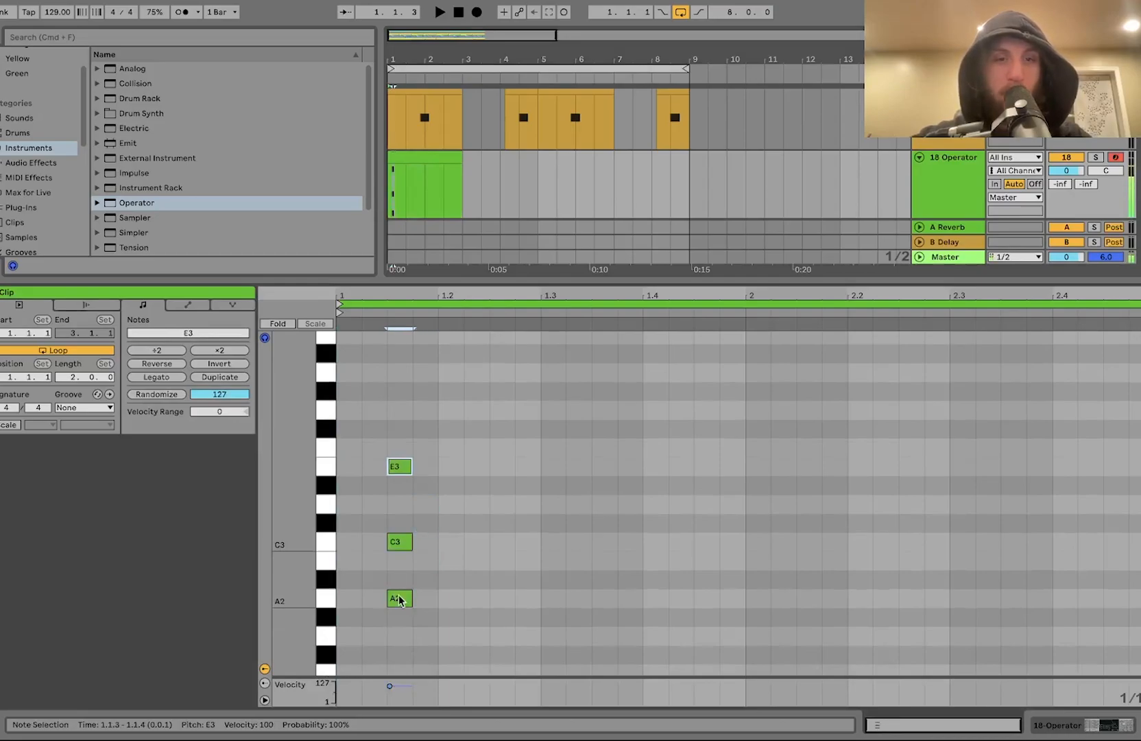
key("space")
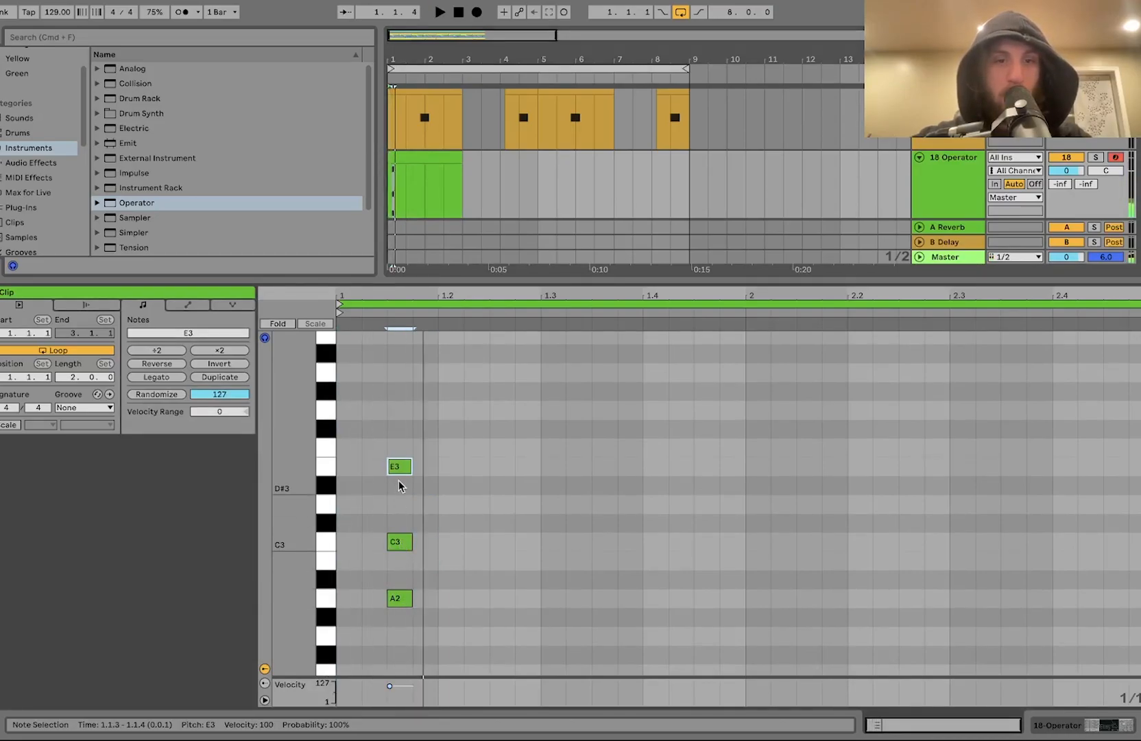
key("shift+Down")
key("shift+Up")
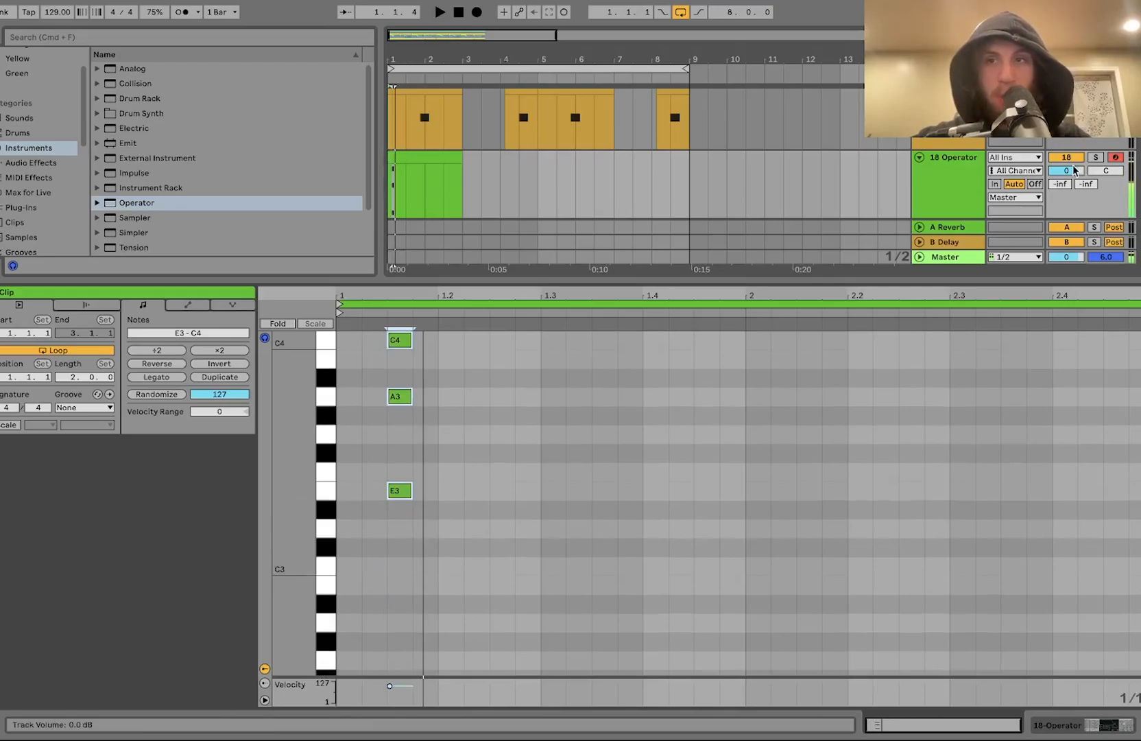
Step: Lower the Operator track's volume to -10.6 dB
left_click_drag(1074, 170, 1075, 199)
key("space")
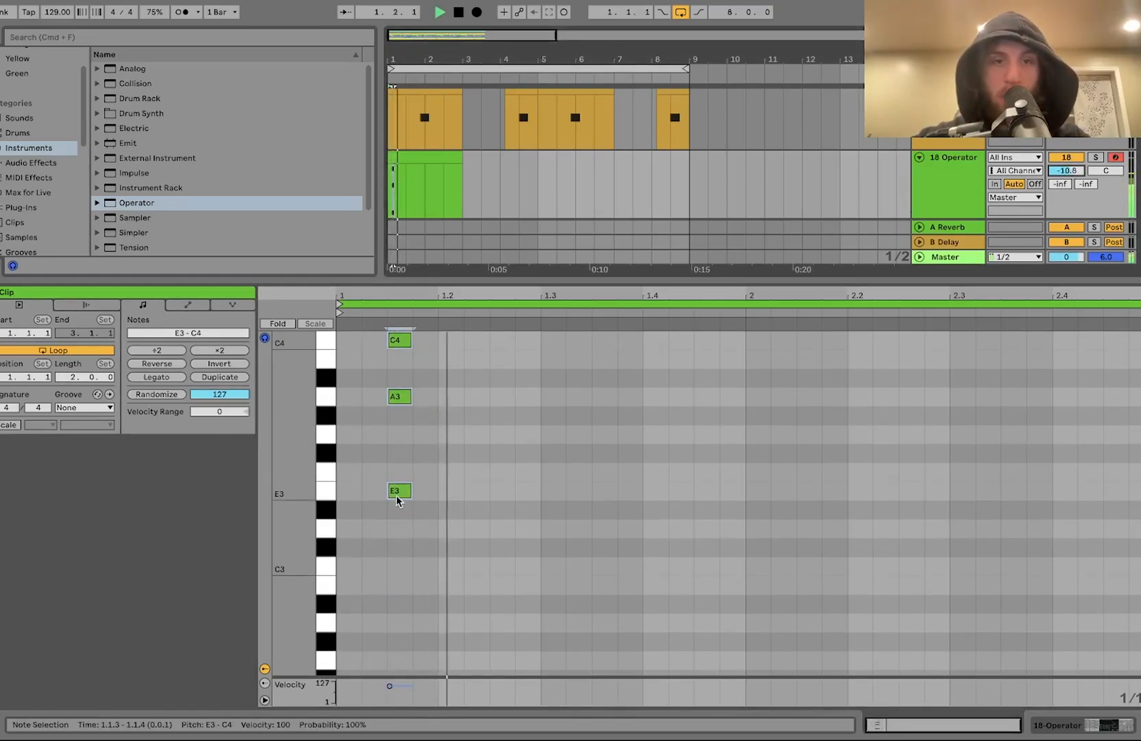
key("space")
Step: Duplicate the chord, nudge the copy right, and apply the Logic 16 Swing groove to the clip
left_click_drag(406, 523, 432, 299)
key("super+d")
key("Right")
key("space")
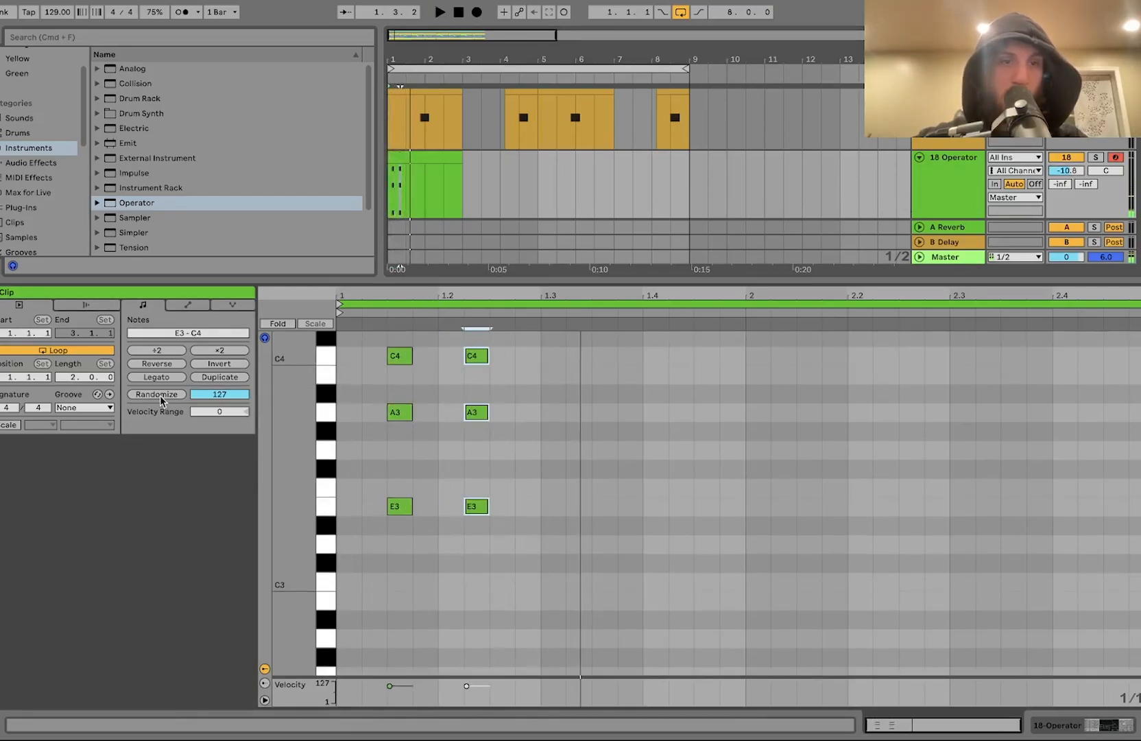
left_click(62, 408)
left_click(85, 433)
Step: Move the copied chord further right to about 1.2.3
left_click_drag(469, 541, 519, 166)
key("Right")
key("Right")
key("space")
key("super+Right")
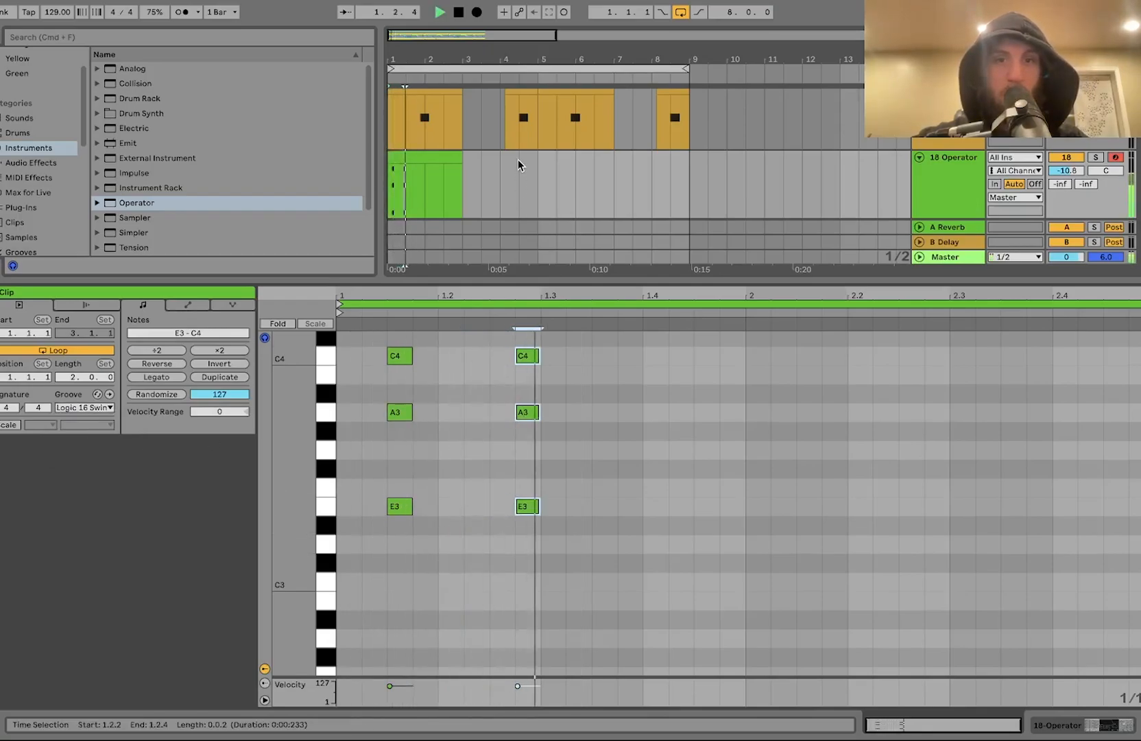
Step: Transpose both chords down an octave
key("shift+Down")
key("space")
key("space")
left_click_drag(303, 460, 273, 469)
key("space")
left_click_drag(406, 360, 405, 540)
key("shift+Down")
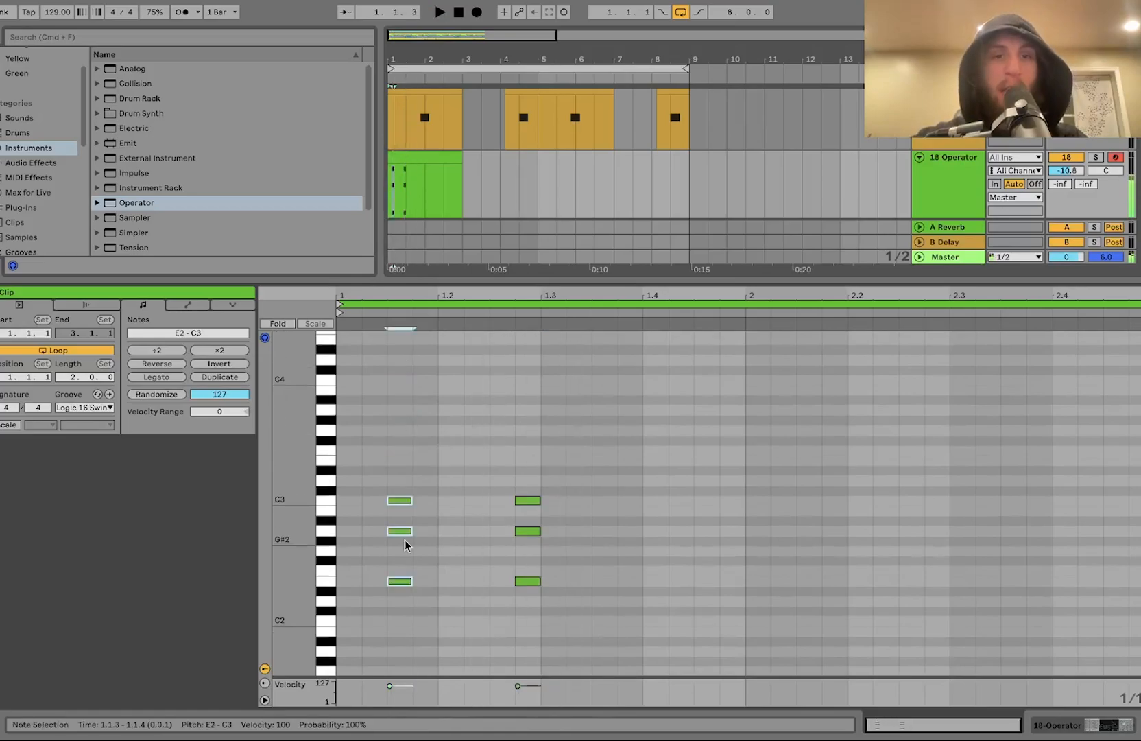
Step: Drop the first chord's upper two notes an octave to A1 and C2
left_click(414, 429)
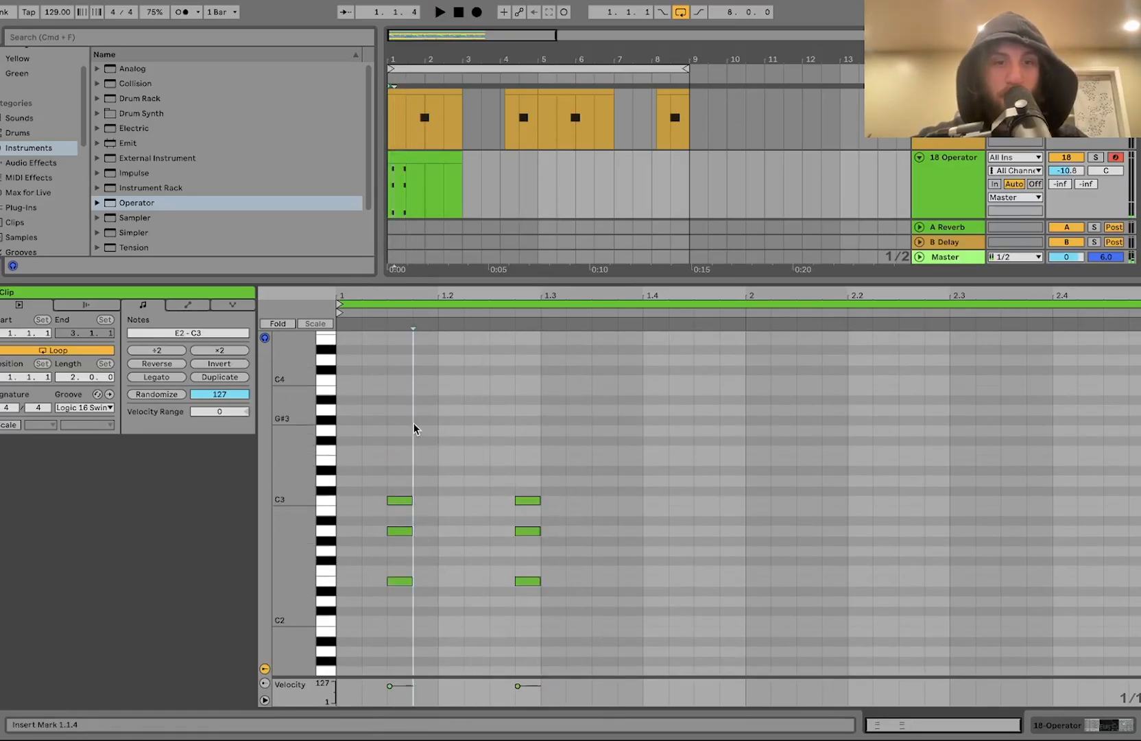
left_click_drag(415, 429, 408, 547)
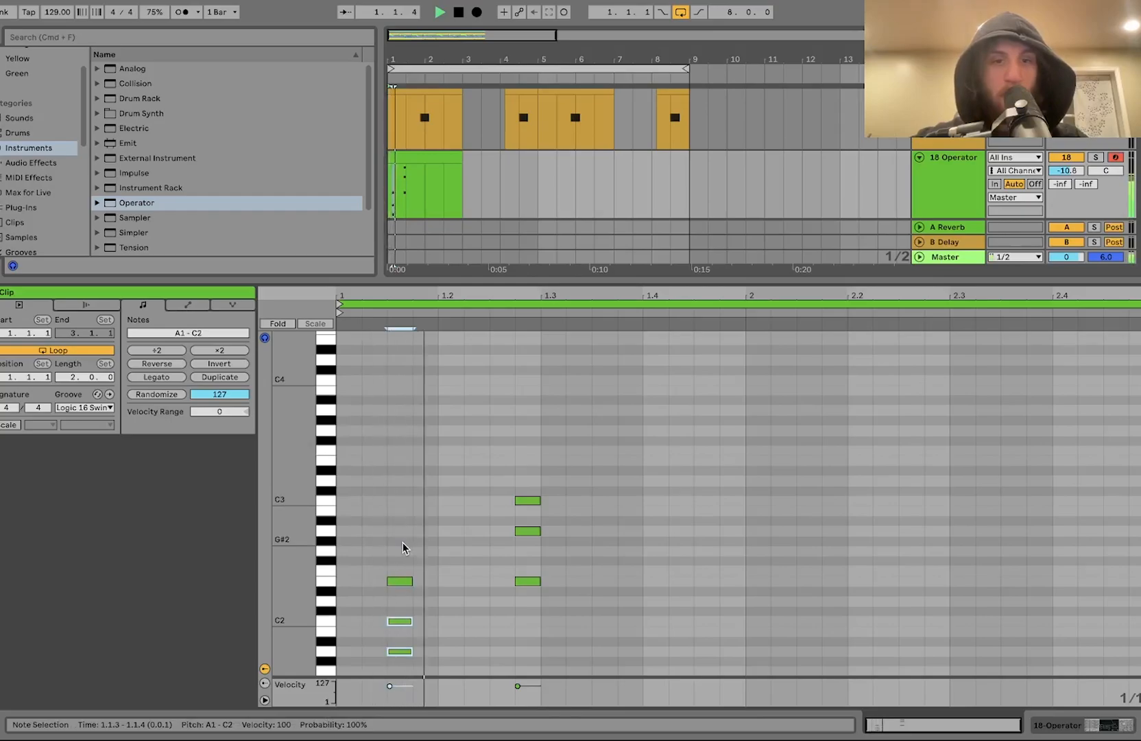
scroll(465, 502, "down", 2)
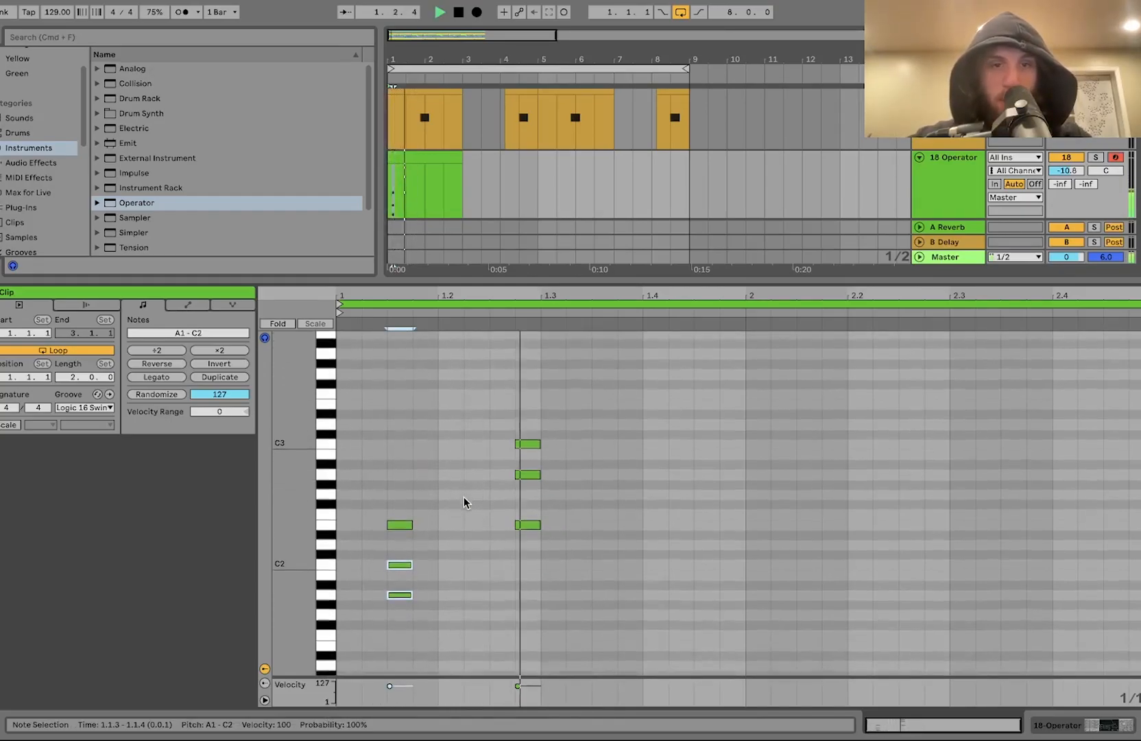
Step: Duplicate the second chord, quantize the copy, and delete its top note
left_click(524, 554)
key("space")
left_click_drag(523, 545, 566, 420)
key("super+d")
key("super+u")
double_click(577, 444)
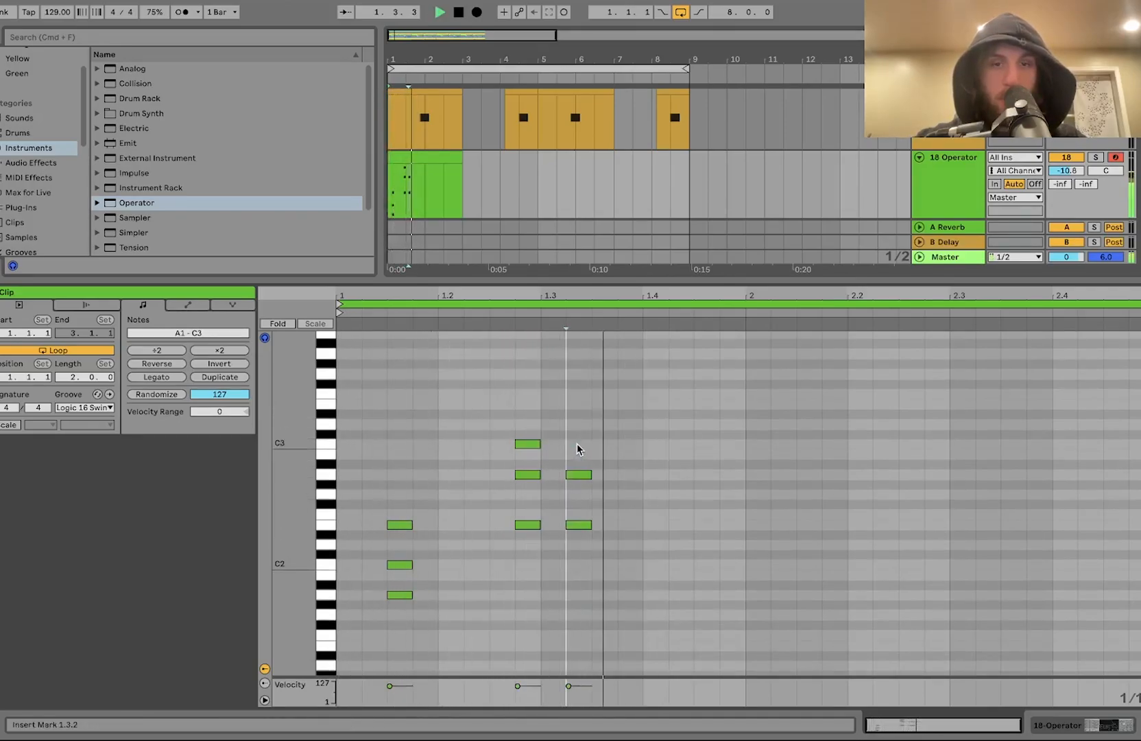
key("space")
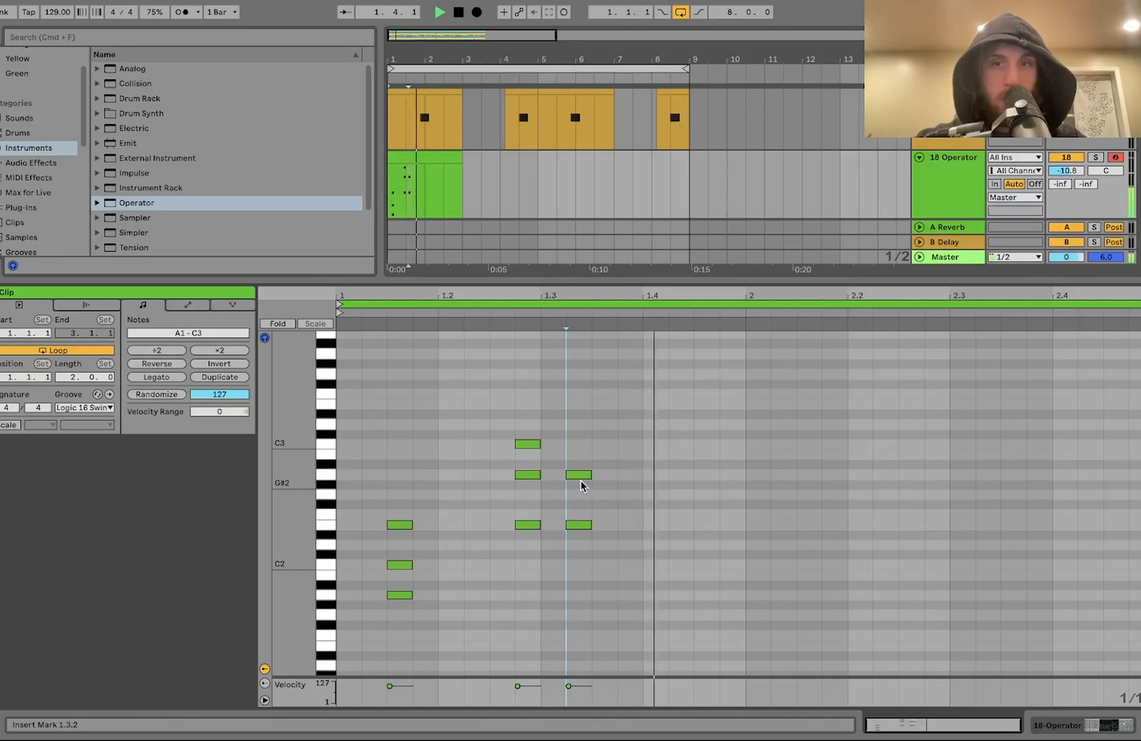
Step: Duplicate the two upper chords and move the copy right so it starts at about 2.2.3
left_click(533, 564)
left_click_drag(533, 558, 818, 358)
key("super+d")
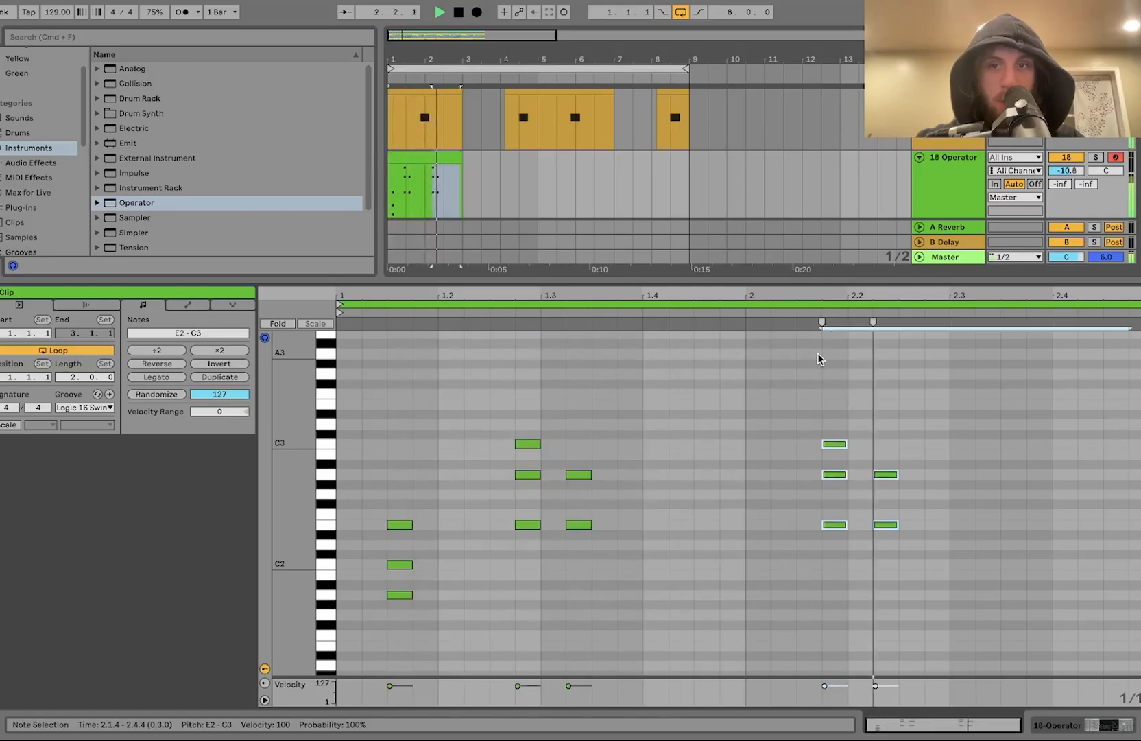
key("Right")
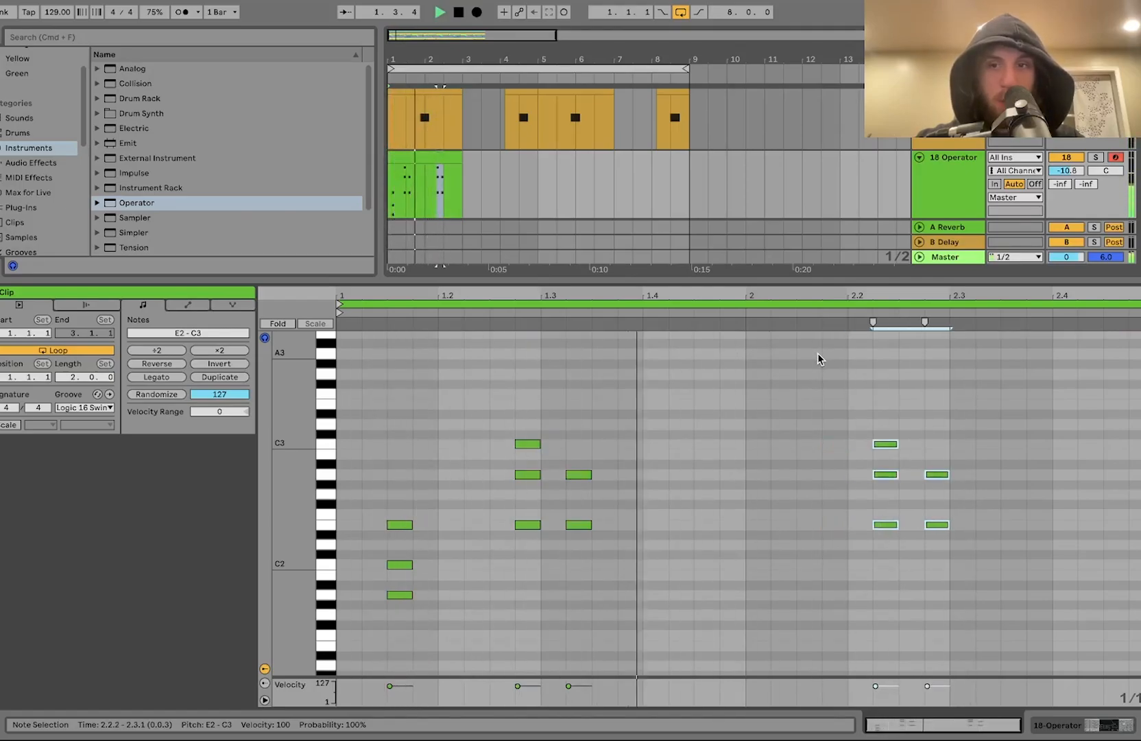
key("Right")
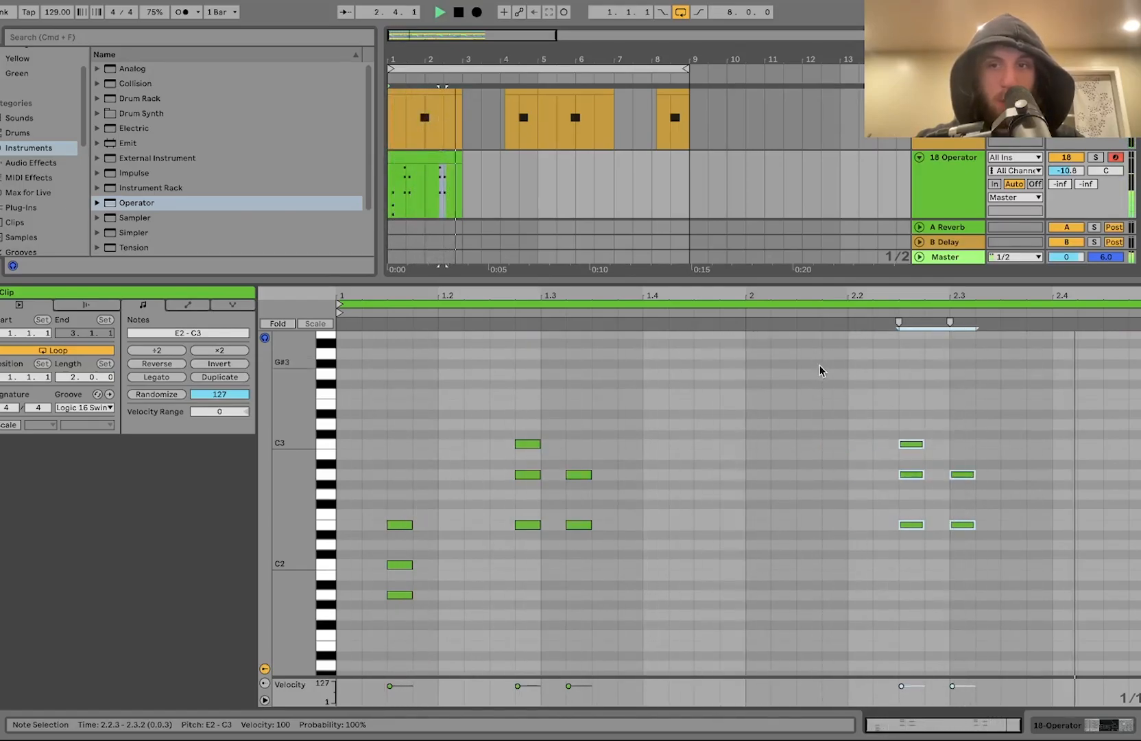
Step: Duplicate the chord at 2.2.3 to about 2.3.4 and add a single C2 note at 2.3.2
left_click_drag(911, 568, 941, 401)
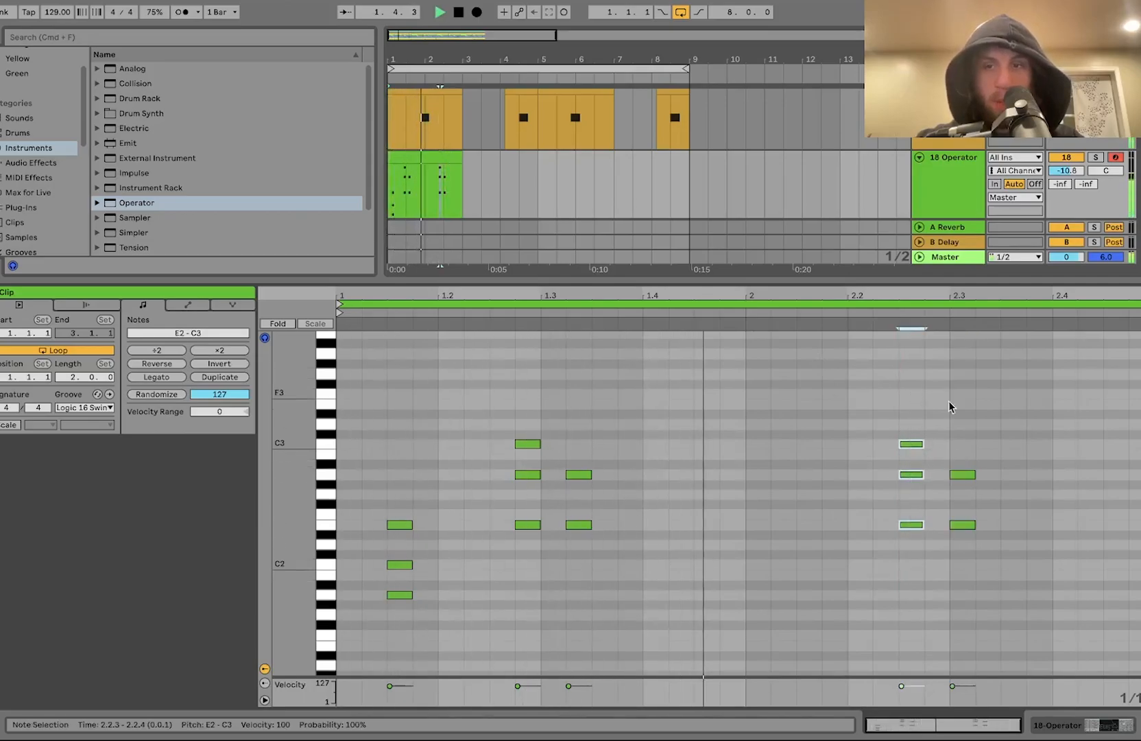
key("super+d")
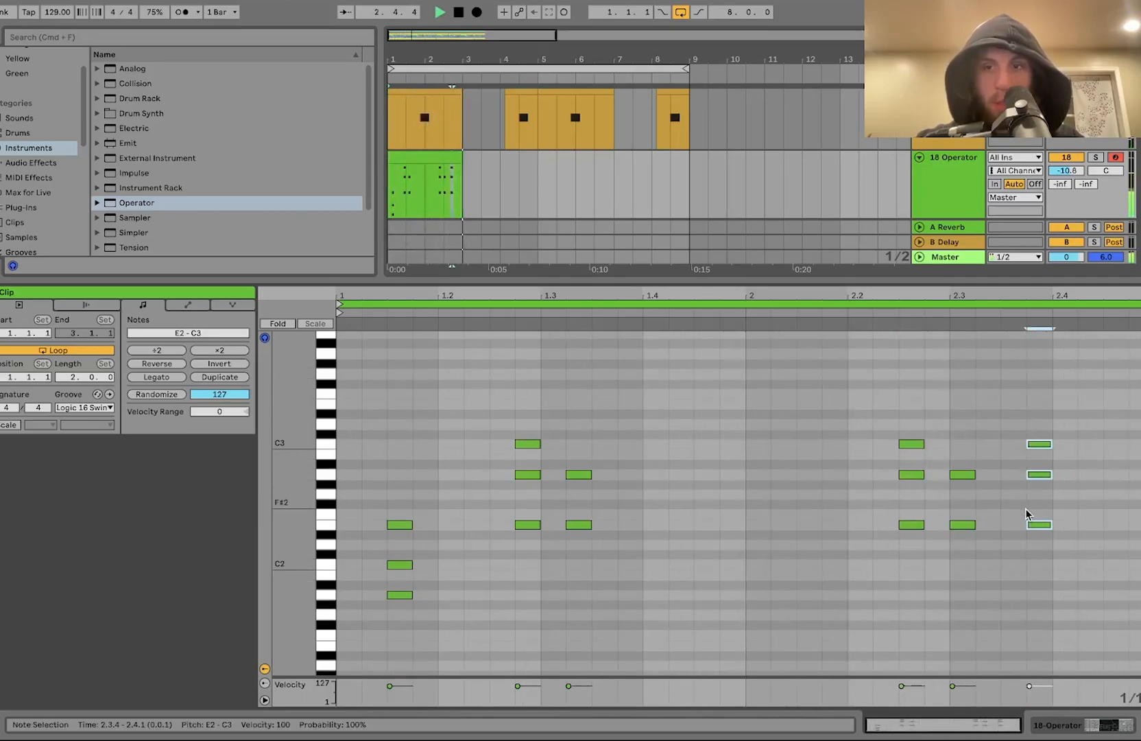
double_click(988, 525)
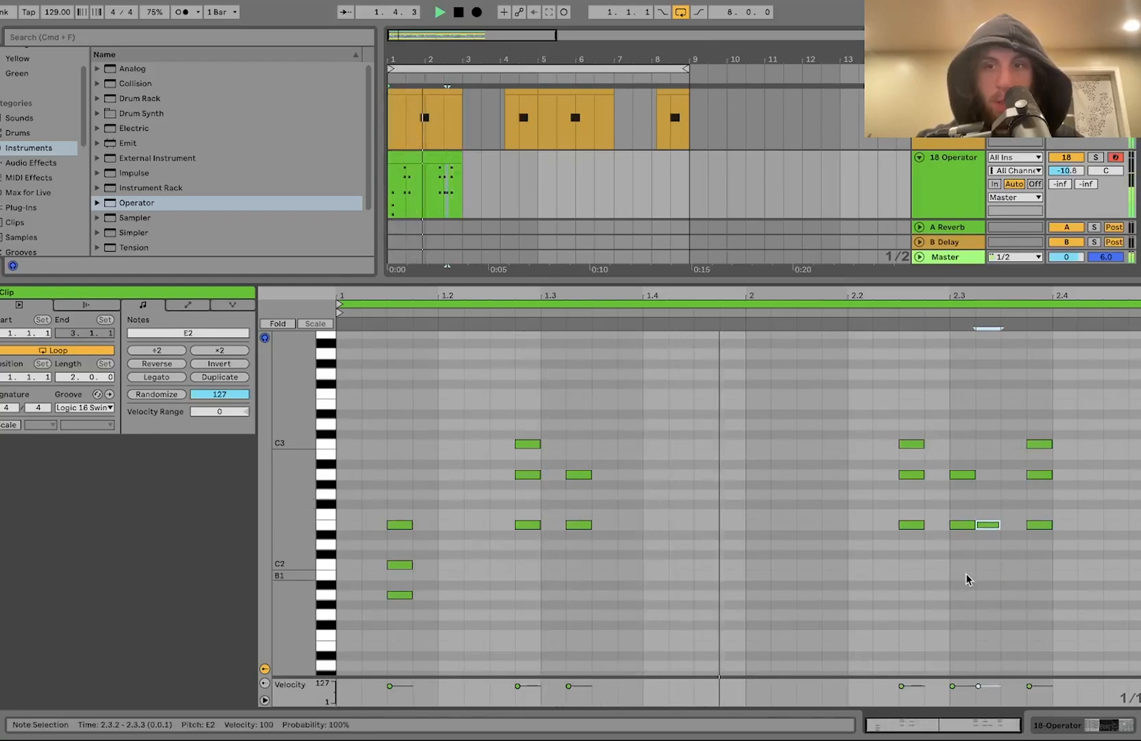
key("Down")
key("Down")
key("Down")
key("Down")
key("Down")
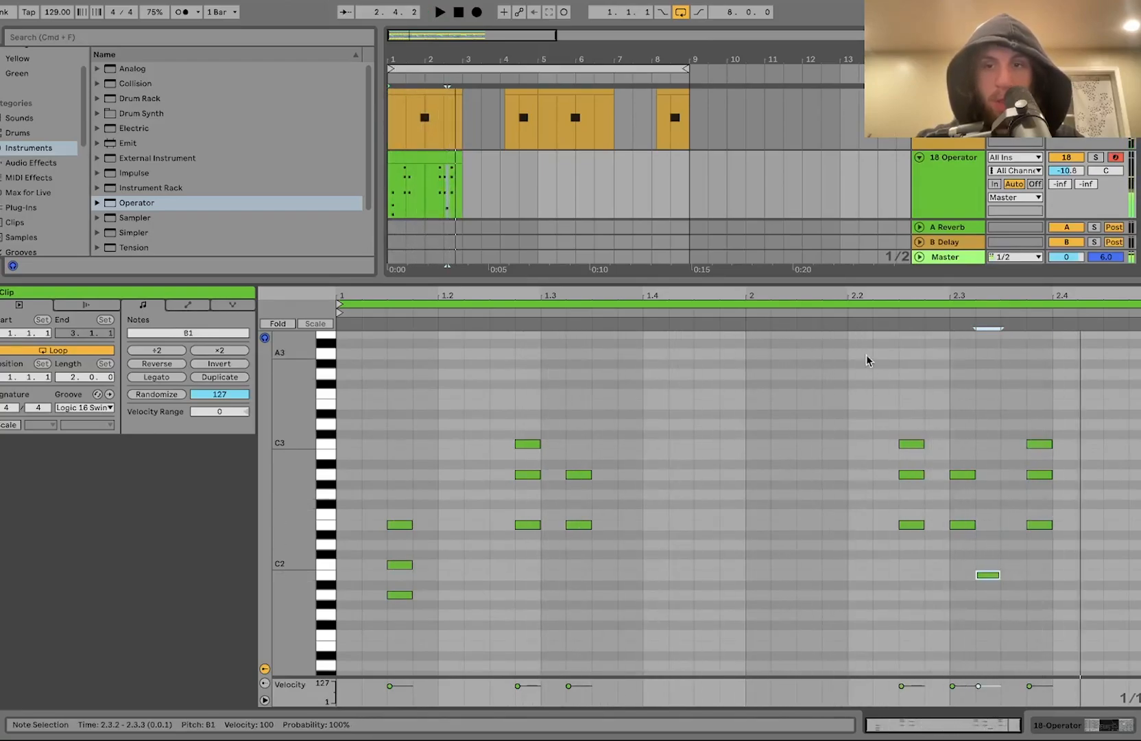
key("Up")
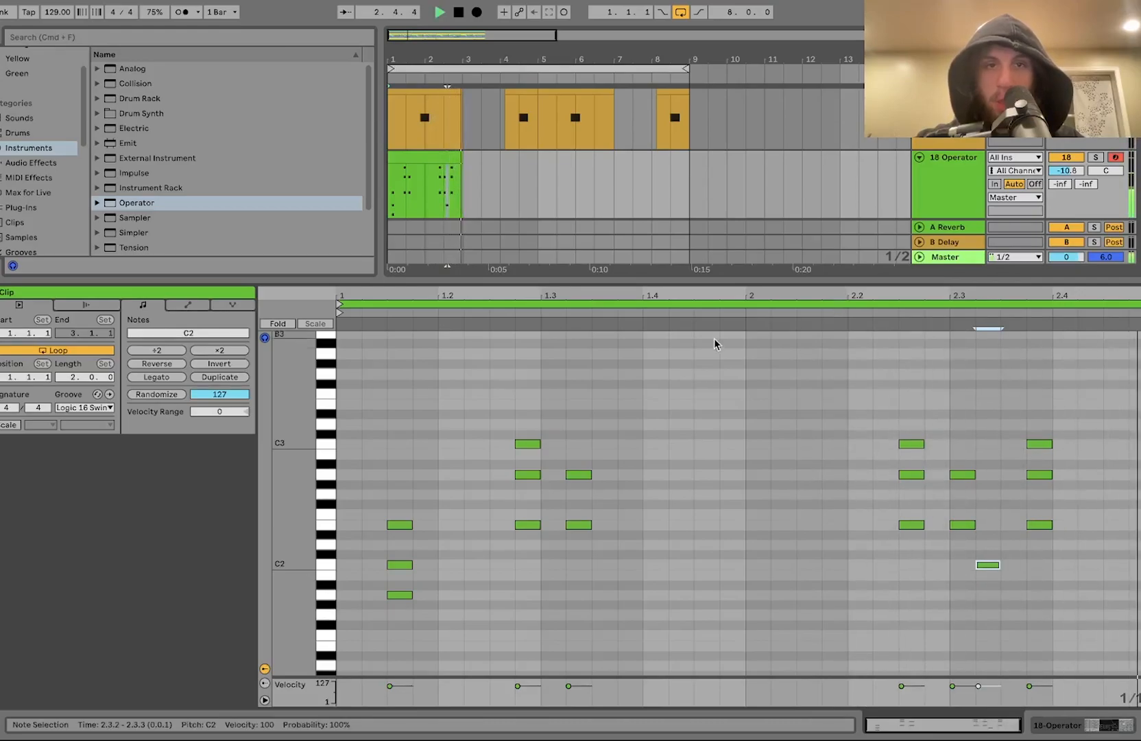
Step: Duplicate the Operator chord clip three times to fill eight bars in the arrangement
left_click(404, 163)
key("super+d")
key("super+d")
key("super+d")
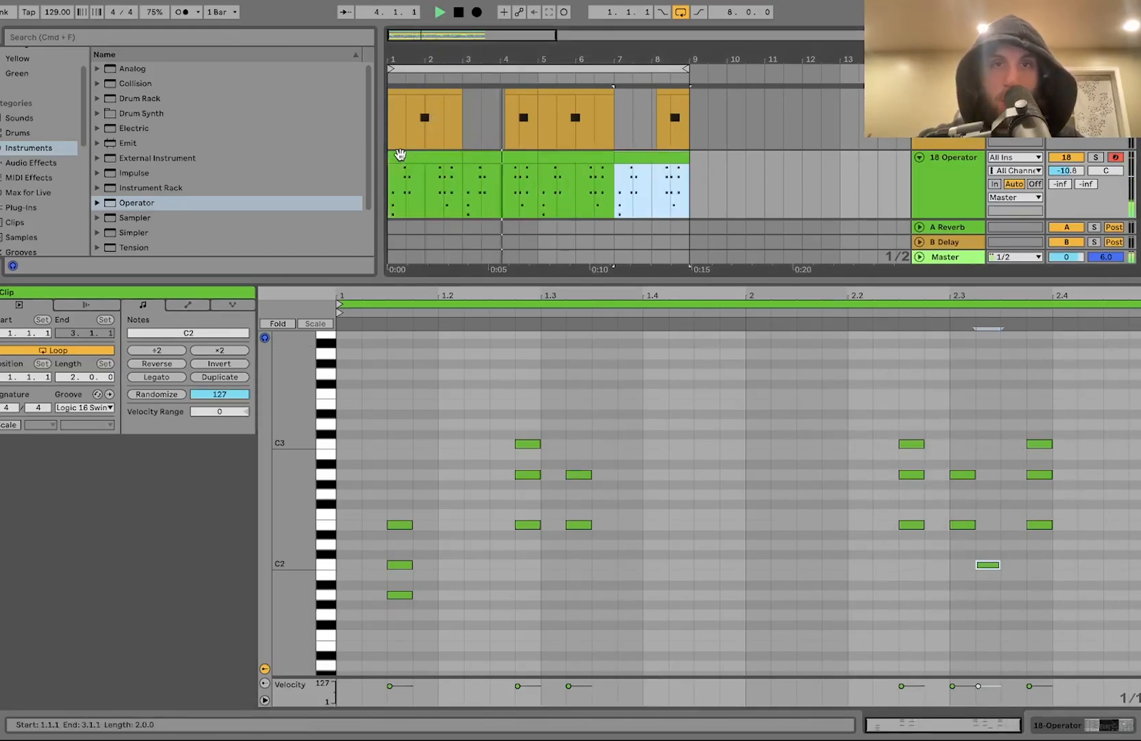
Step: Add a Chorus-Ensemble audio effect to the Operator track's device chain
left_click(400, 154, "shift")
double_click(950, 201)
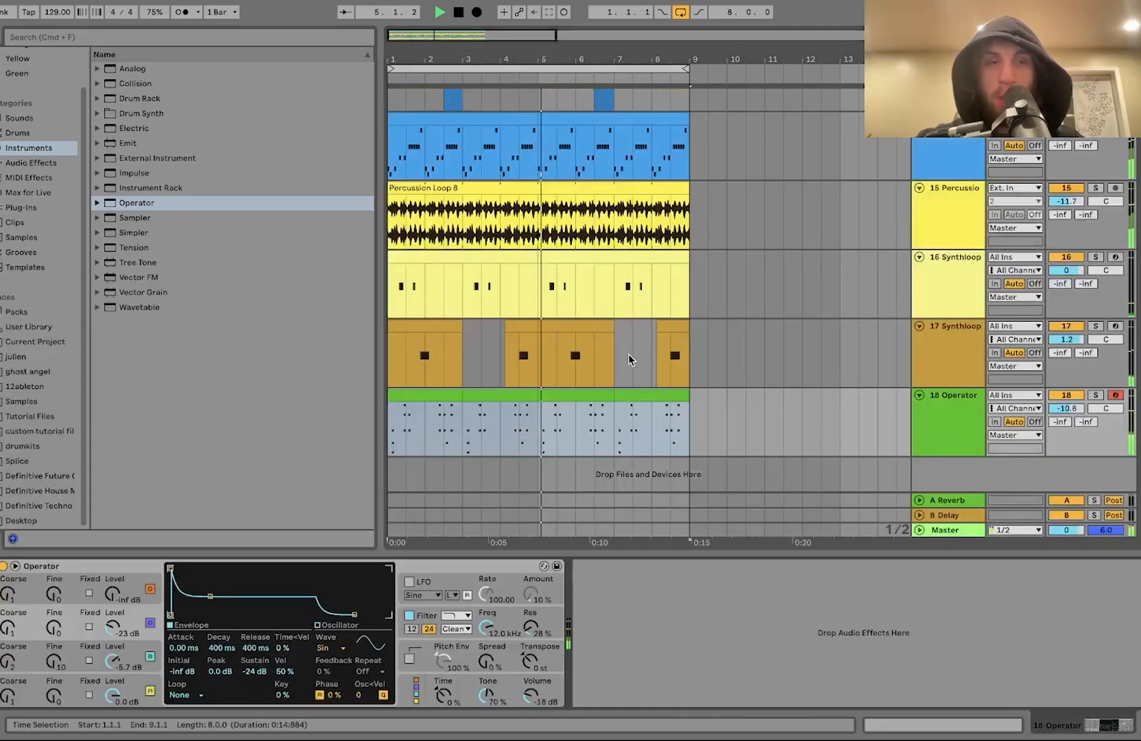
left_click(65, 163)
scroll(199, 220, "up", 4)
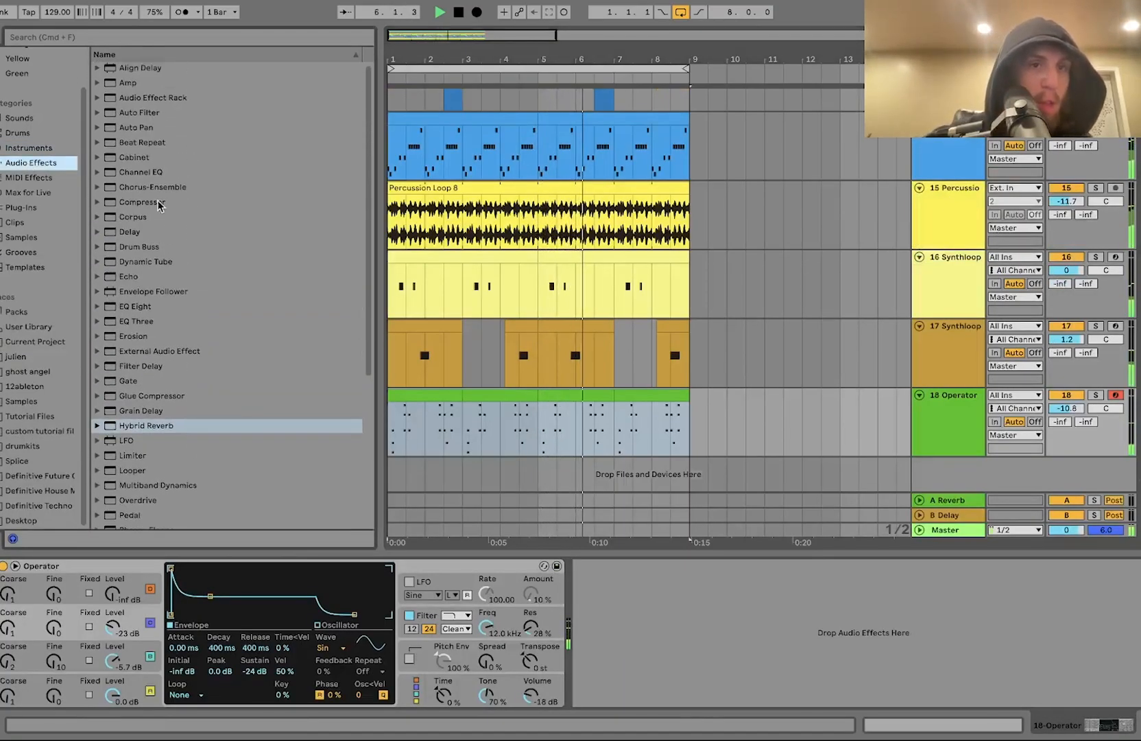
left_click(145, 192)
left_click_drag(144, 195, 654, 643)
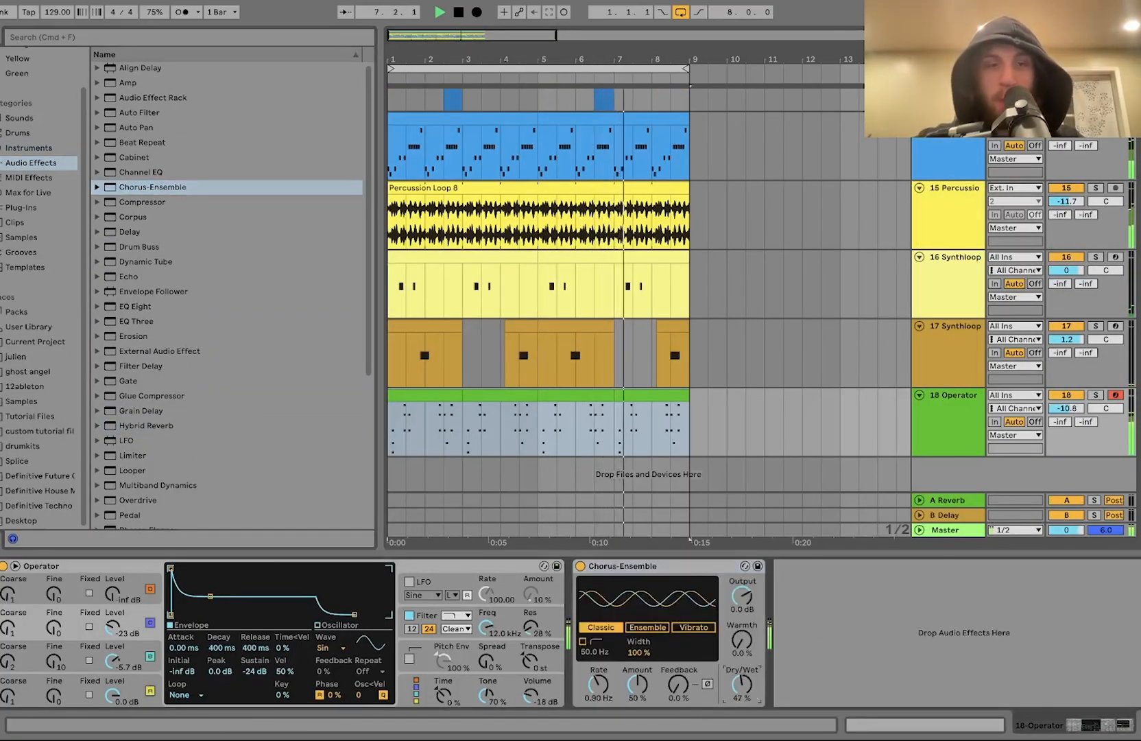
Step: Add a Delay after the chorus on the Operator track and lower its Dry/Wet to about 38%
double_click(130, 232)
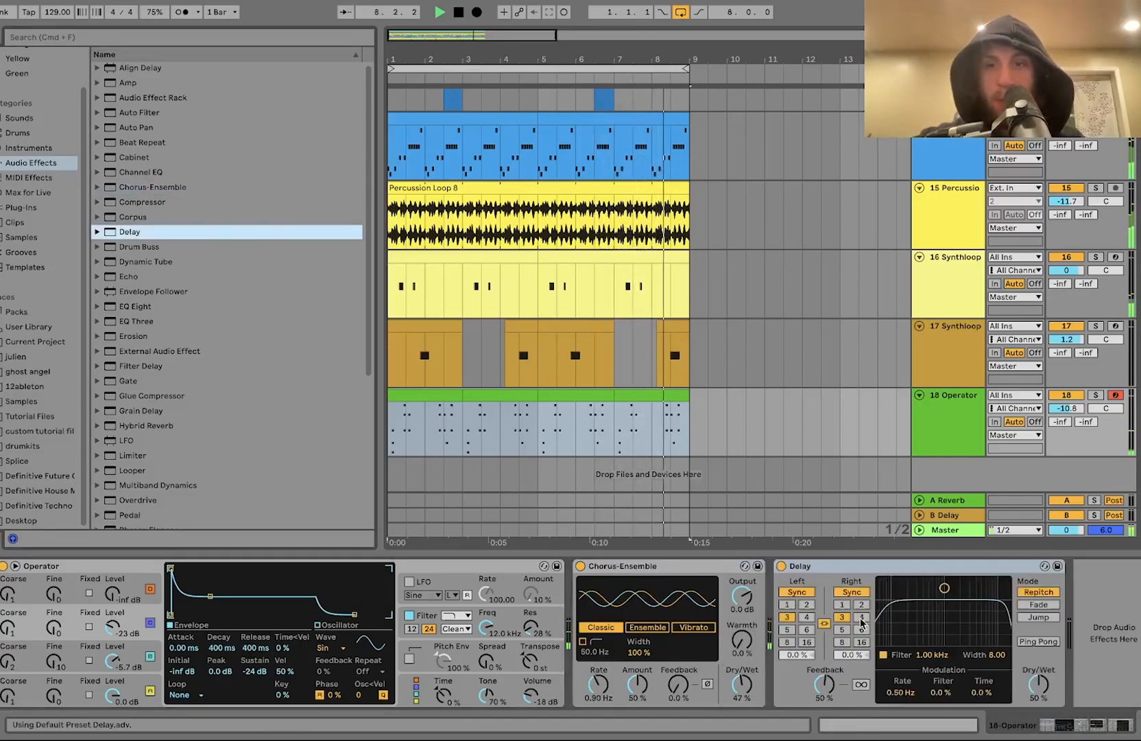
left_click_drag(1043, 684, 1043, 697)
left_click(957, 433)
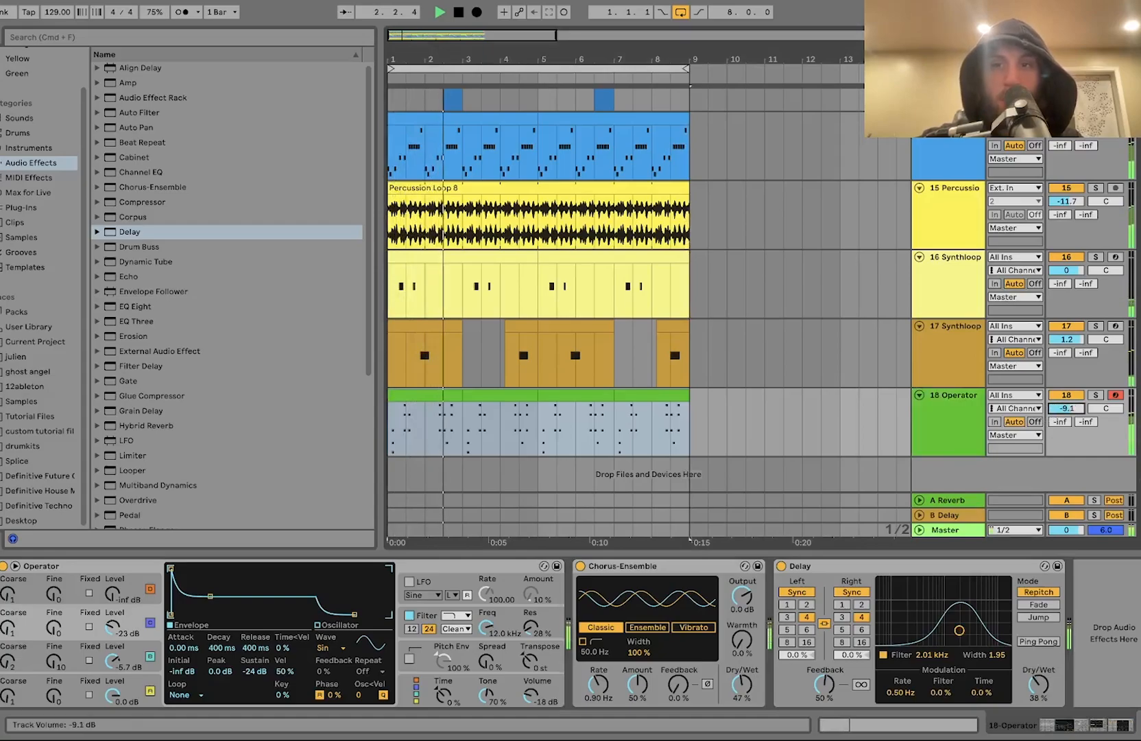
Step: Collapse all tracks to a compact height and open the Definitive House sample library in the browser
scroll(939, 358, "up", 5)
left_click(940, 359)
key("super+a")
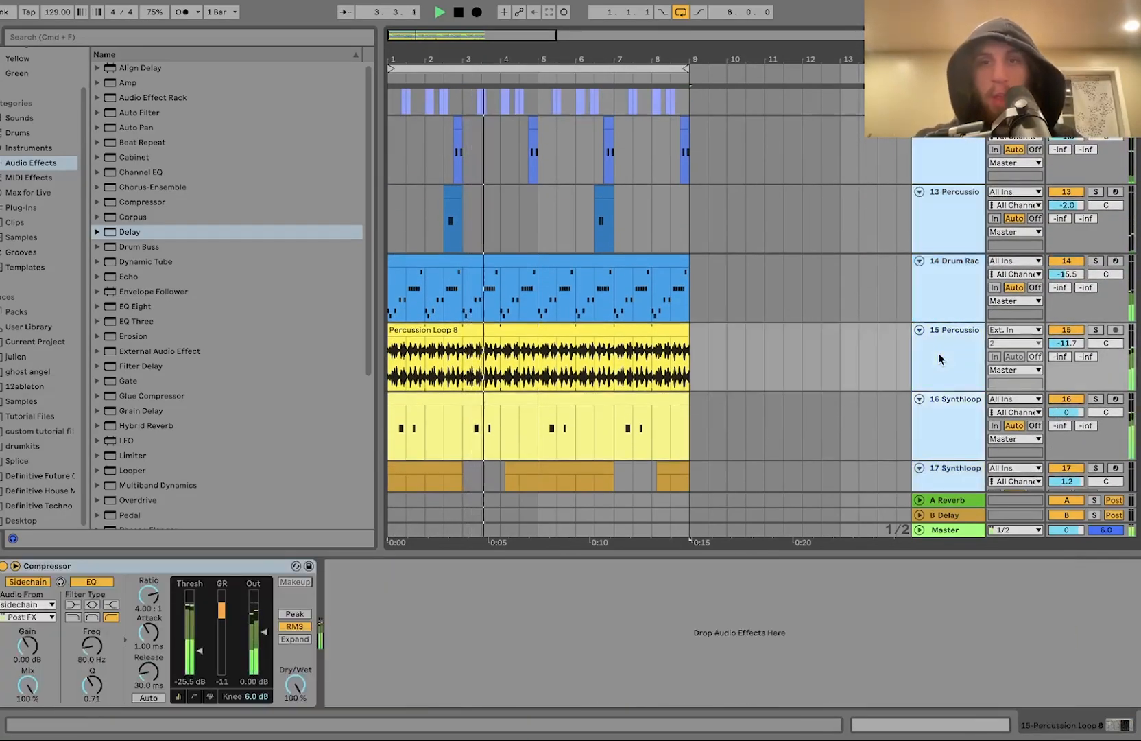
key("u")
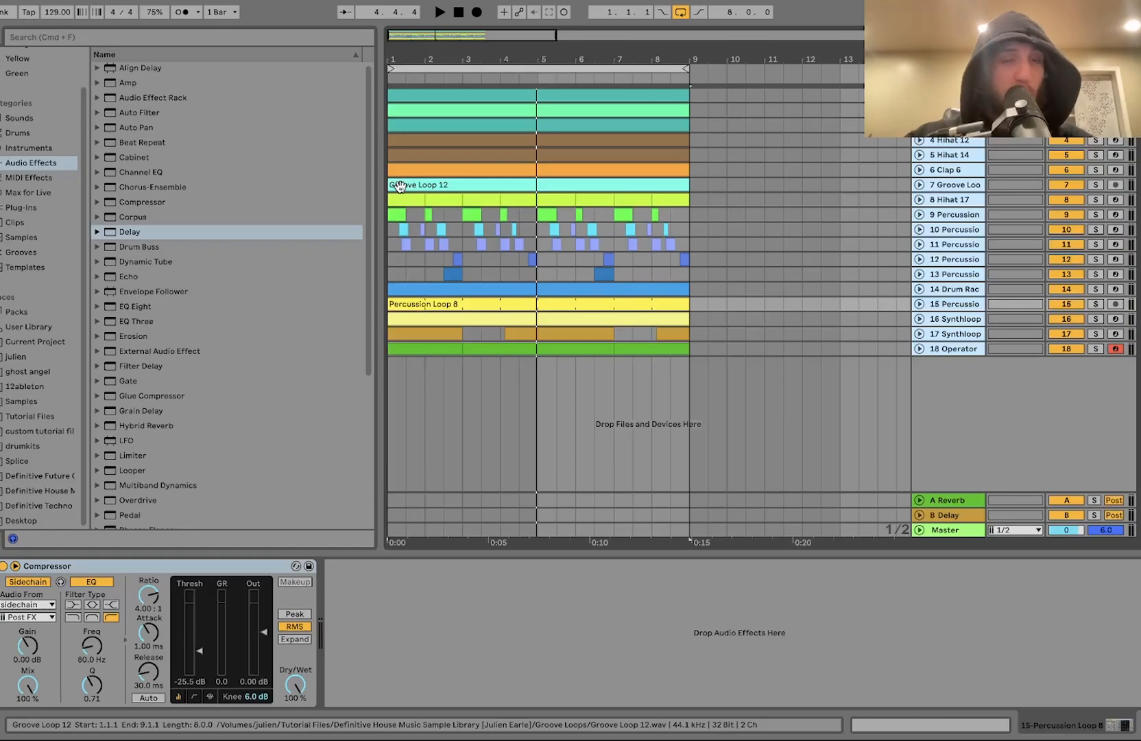
left_click(32, 491)
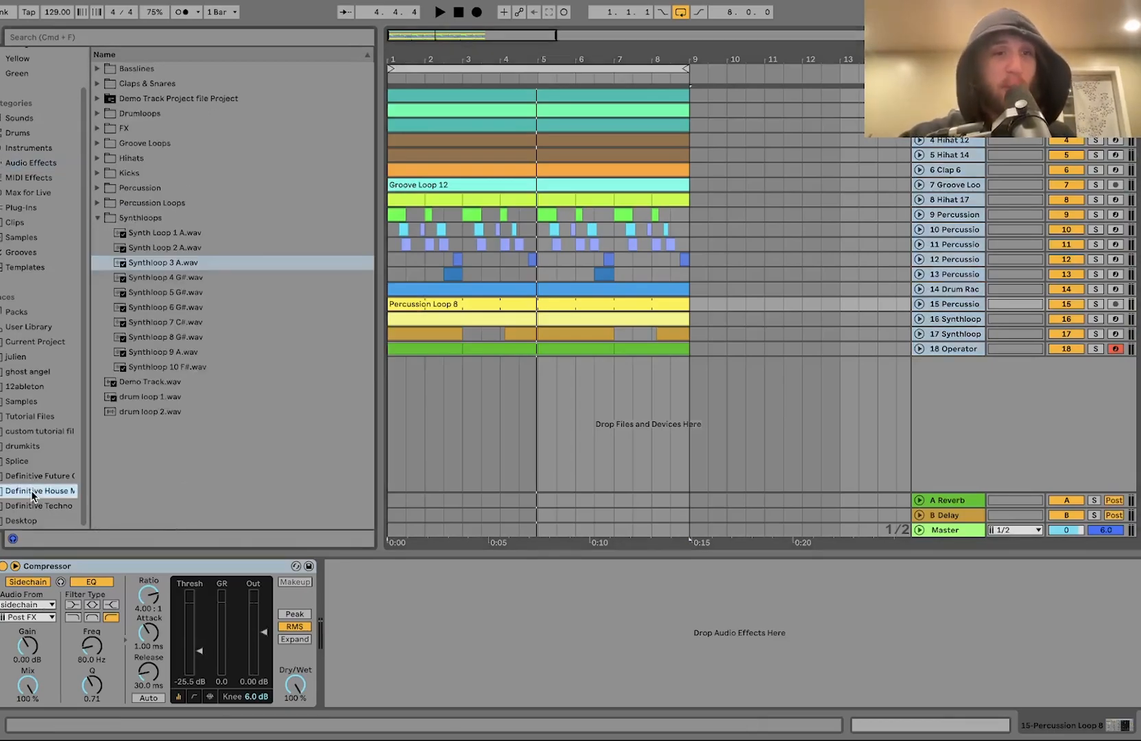